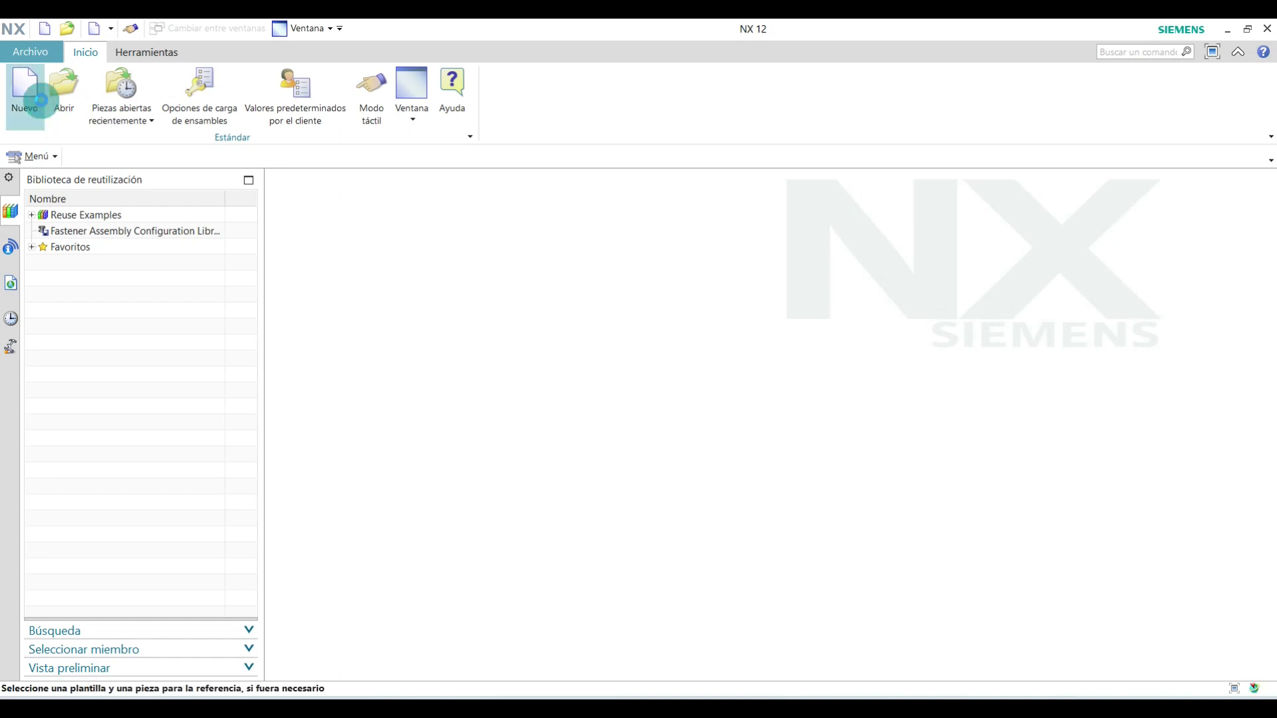
Start a new part file using the Modelo template in Millímetros.
click(40, 101)
click(515, 338)
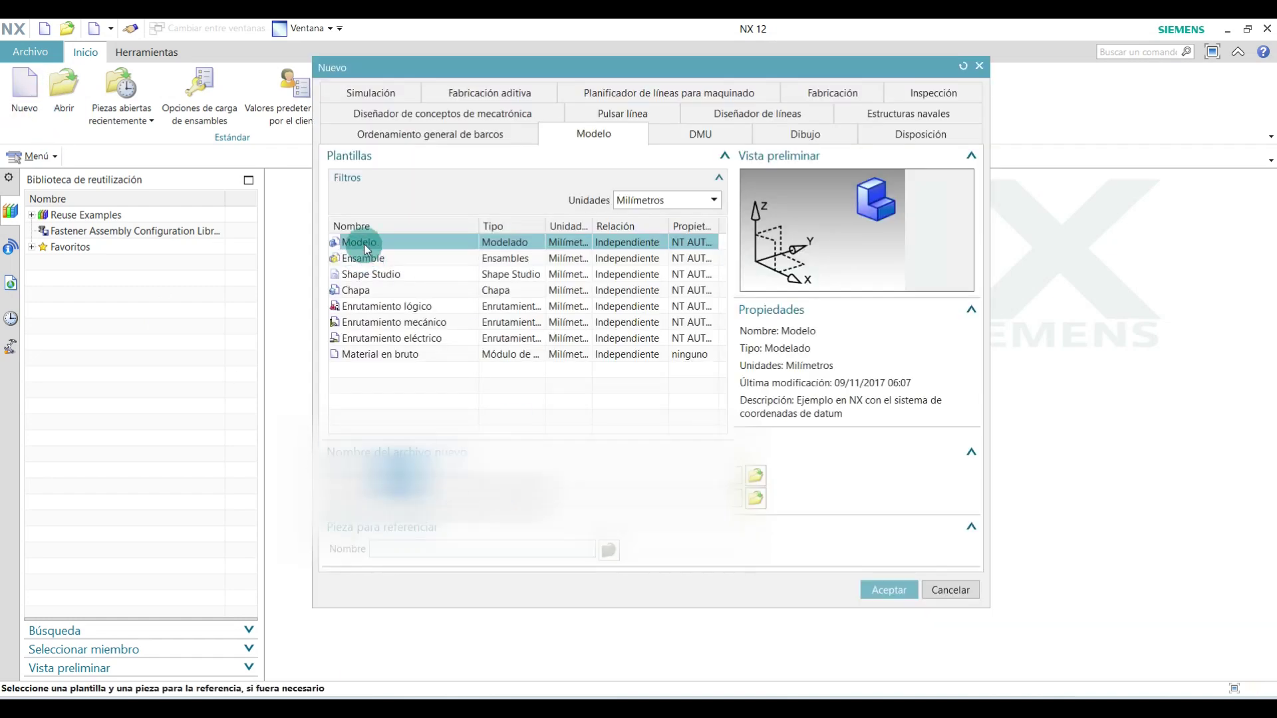
click(383, 277)
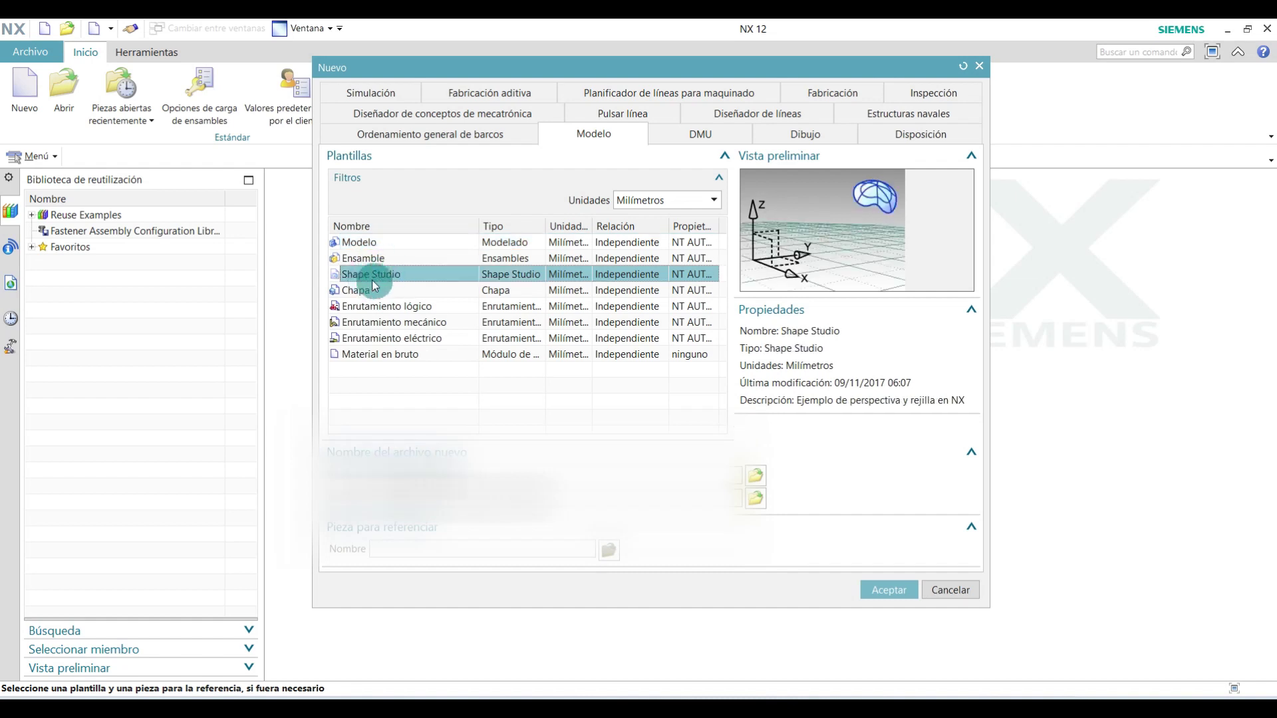
click(360, 244)
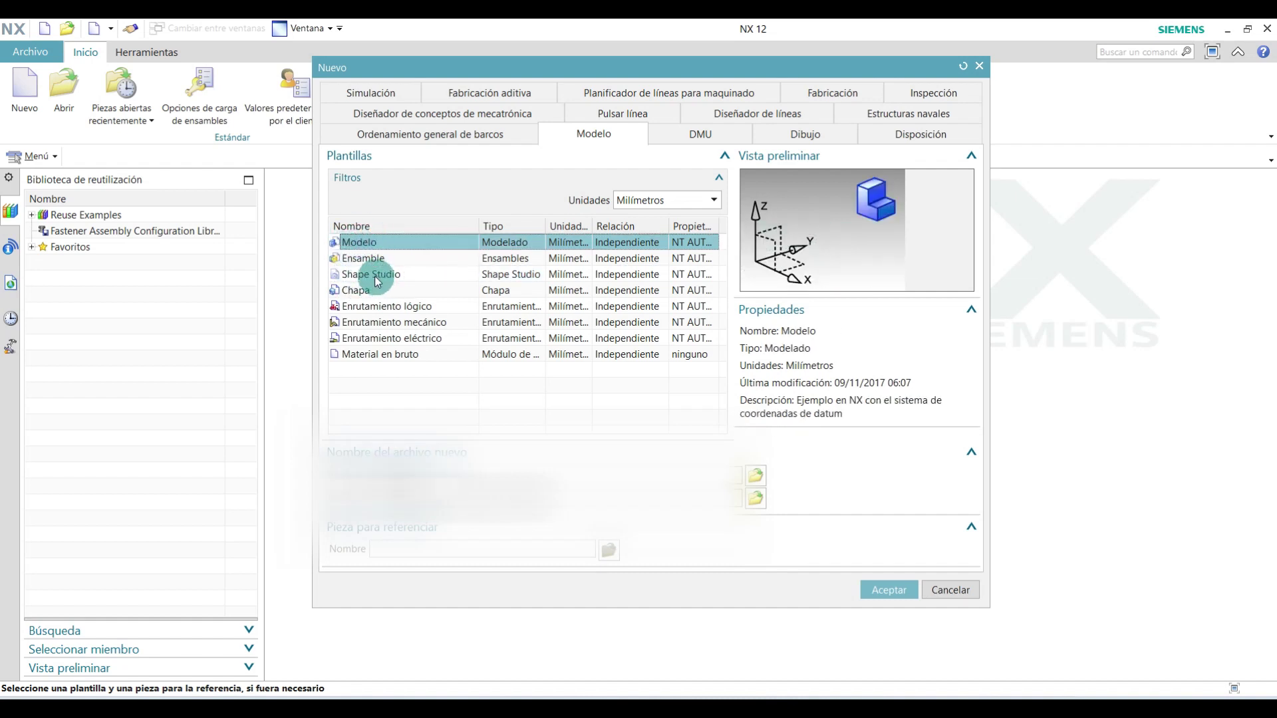
click(375, 280)
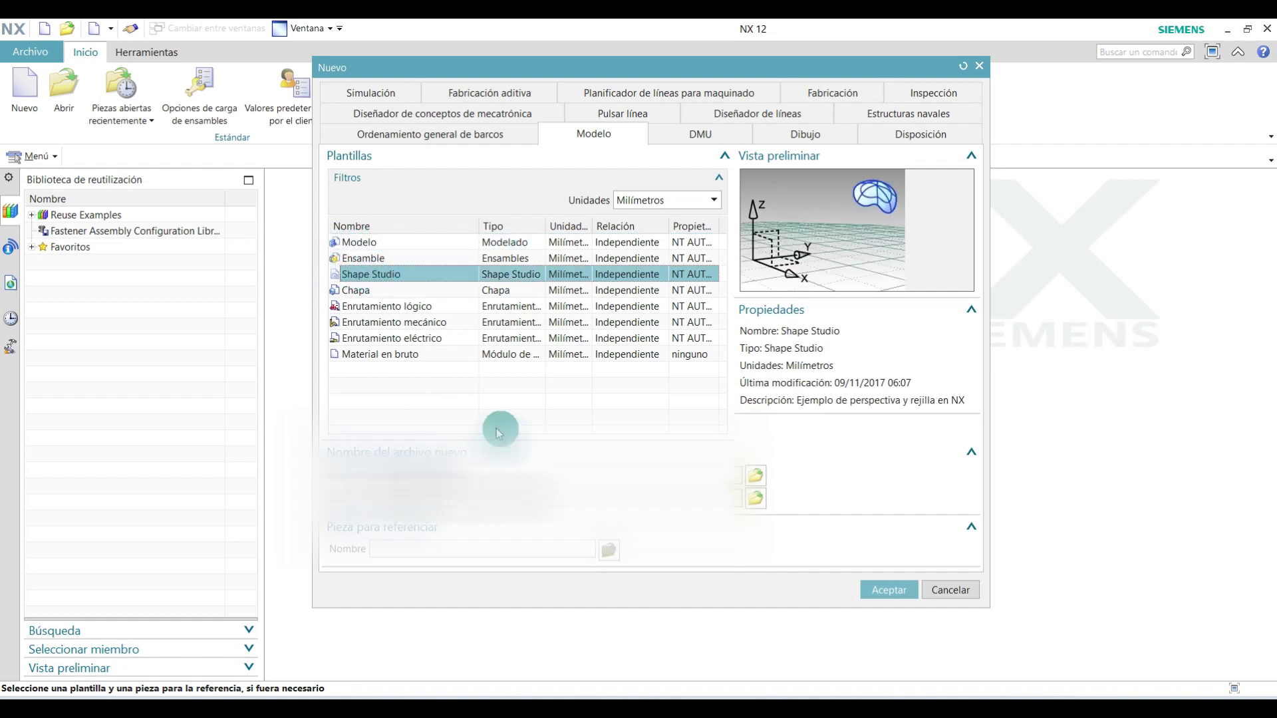
click(374, 244)
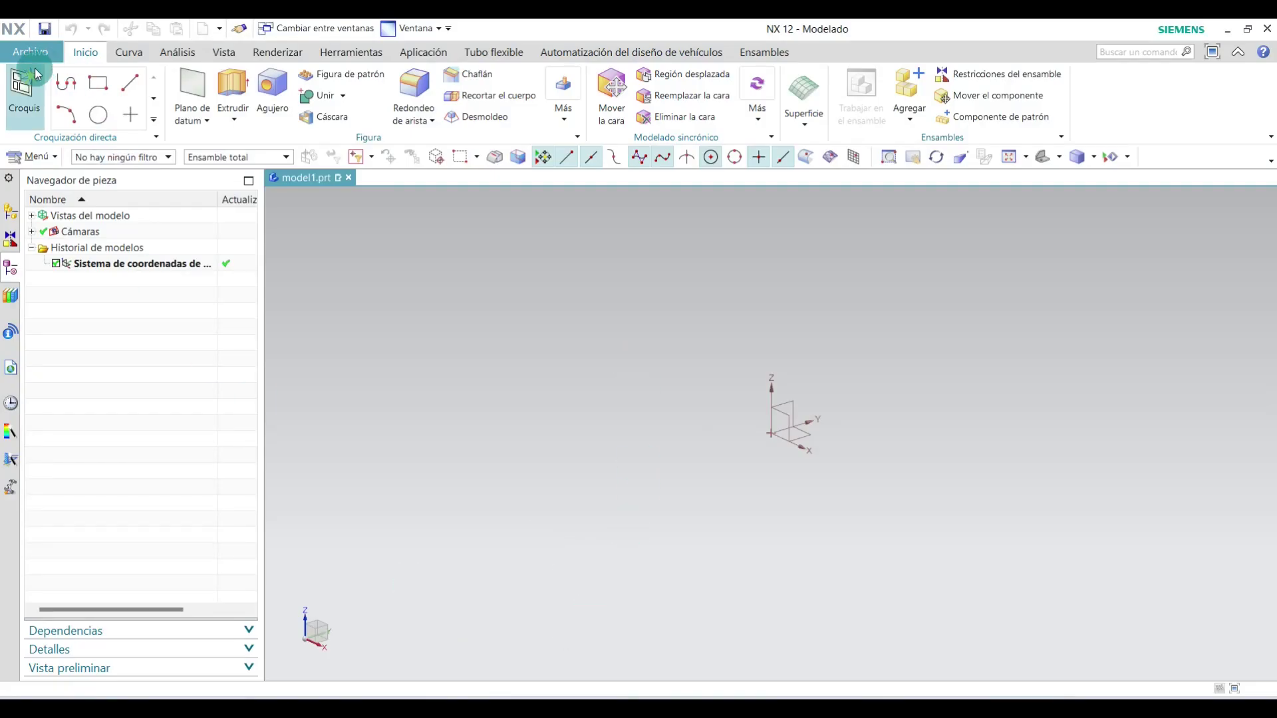
Sketch on the YZ plane a 150-long vertical line from the origin.
click(31, 69)
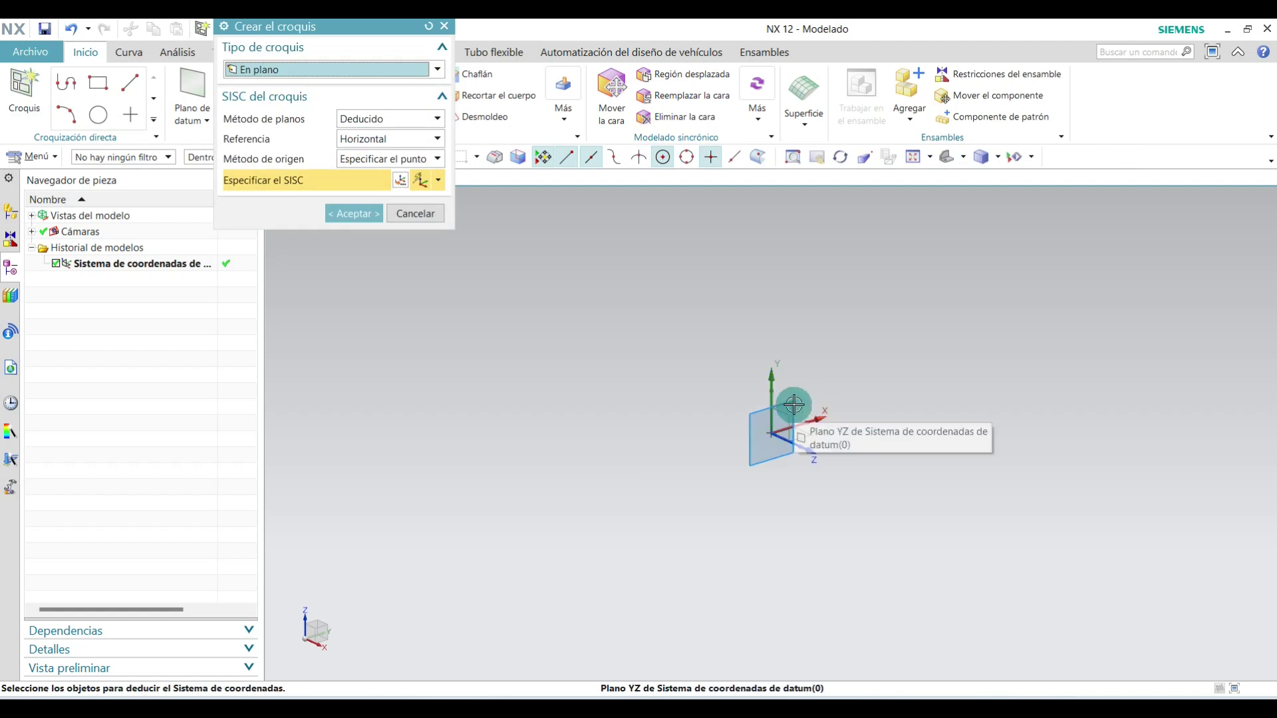
click(793, 405)
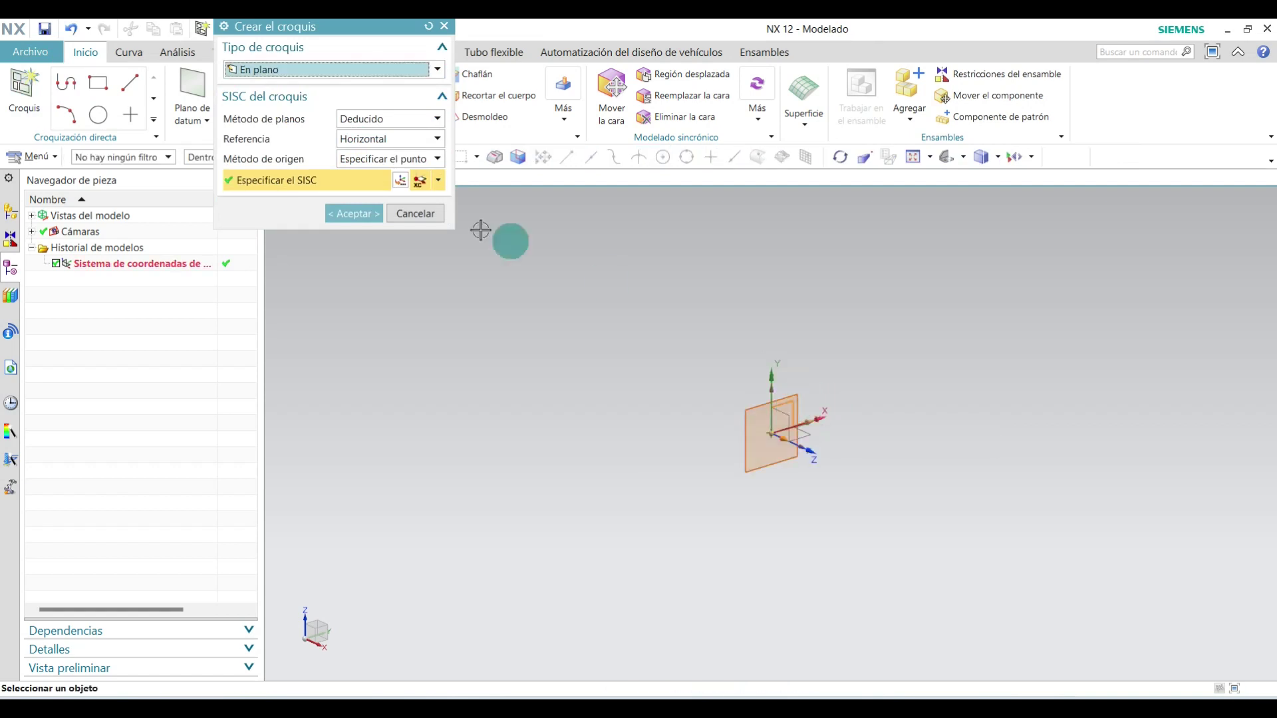
click(354, 214)
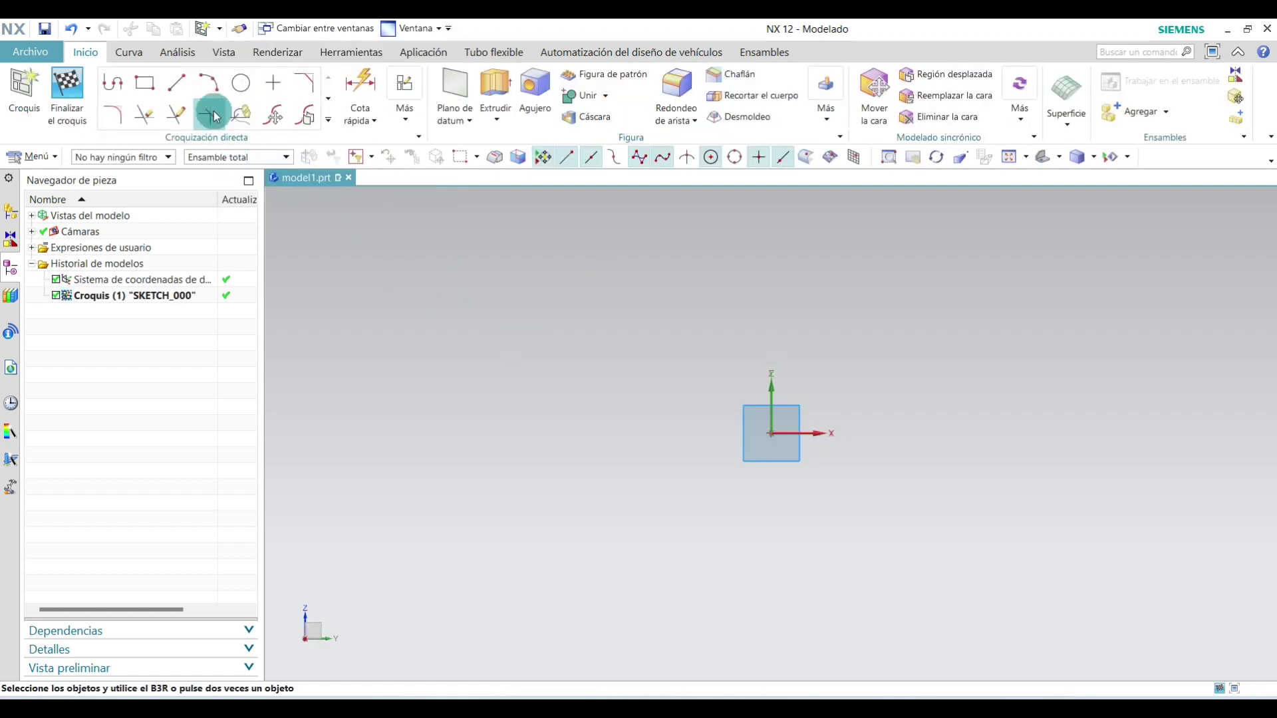
click(187, 86)
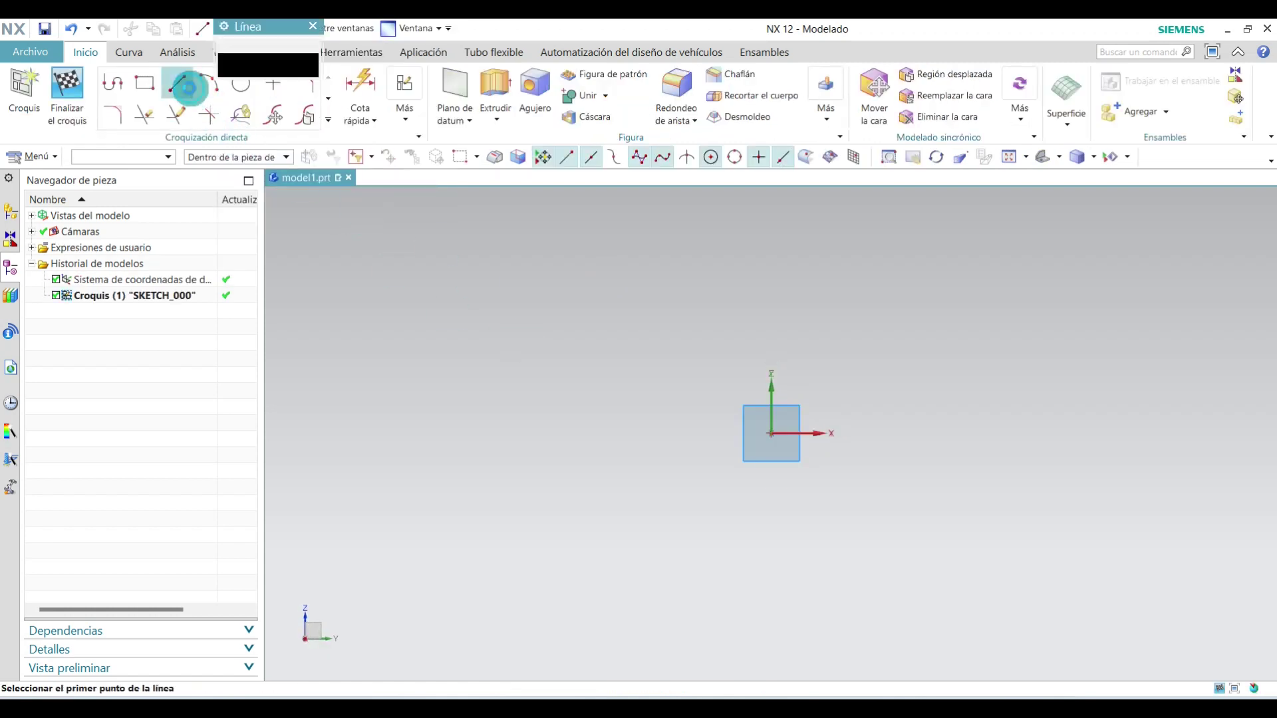
click(771, 433)
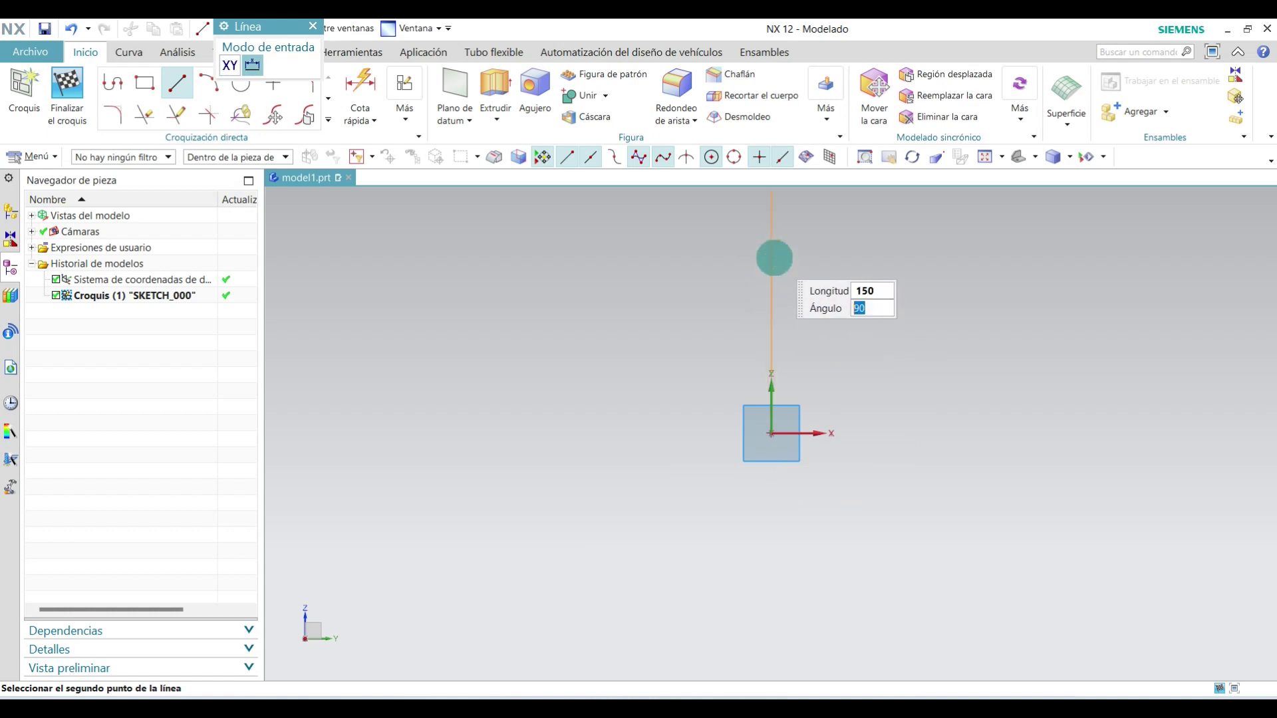
key(Return)
scroll(807, 485, up, 3)
scroll(783, 389, down, 2)
scroll(781, 419, up, 2)
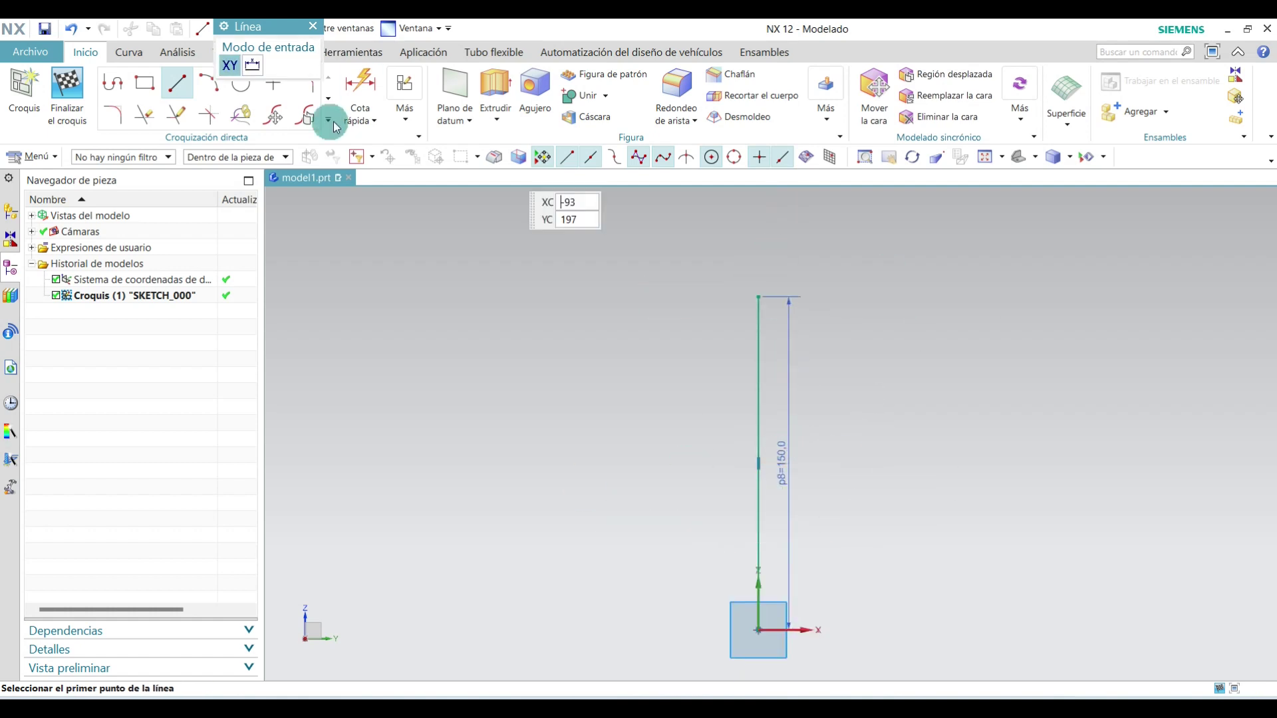
click(313, 26)
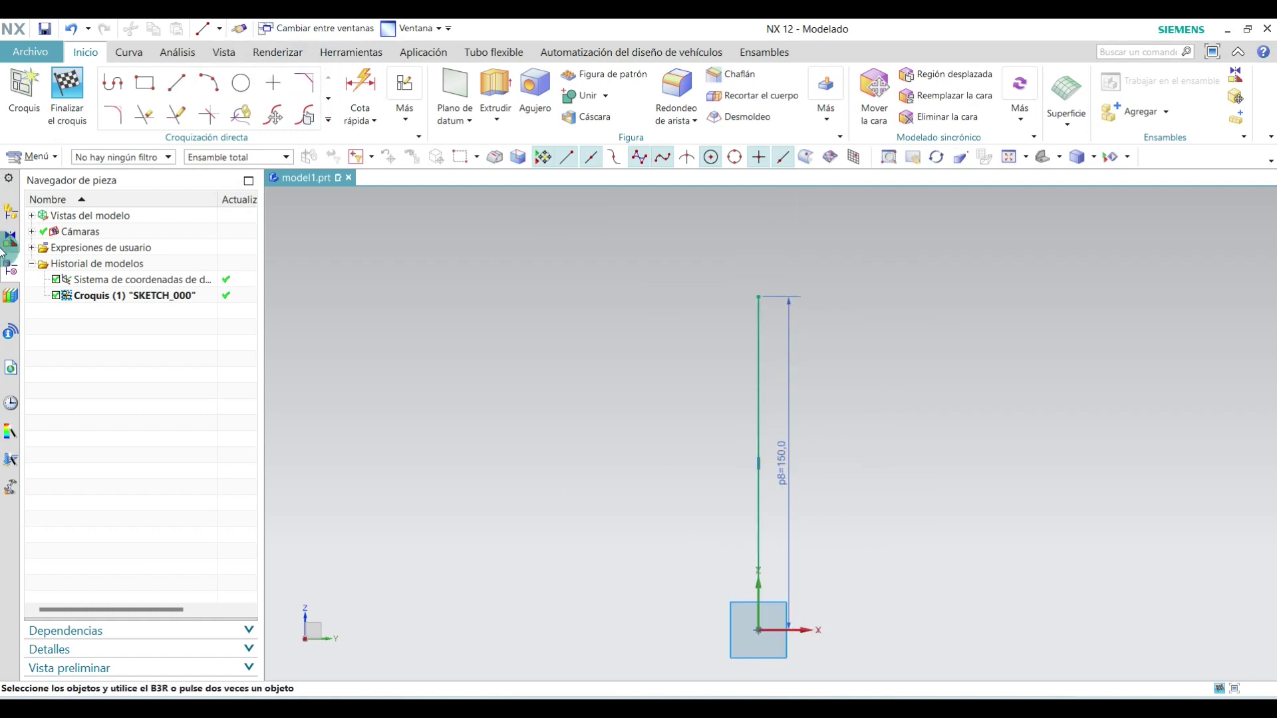
Add a 150-diameter circle centred at the top end of the line.
click(241, 85)
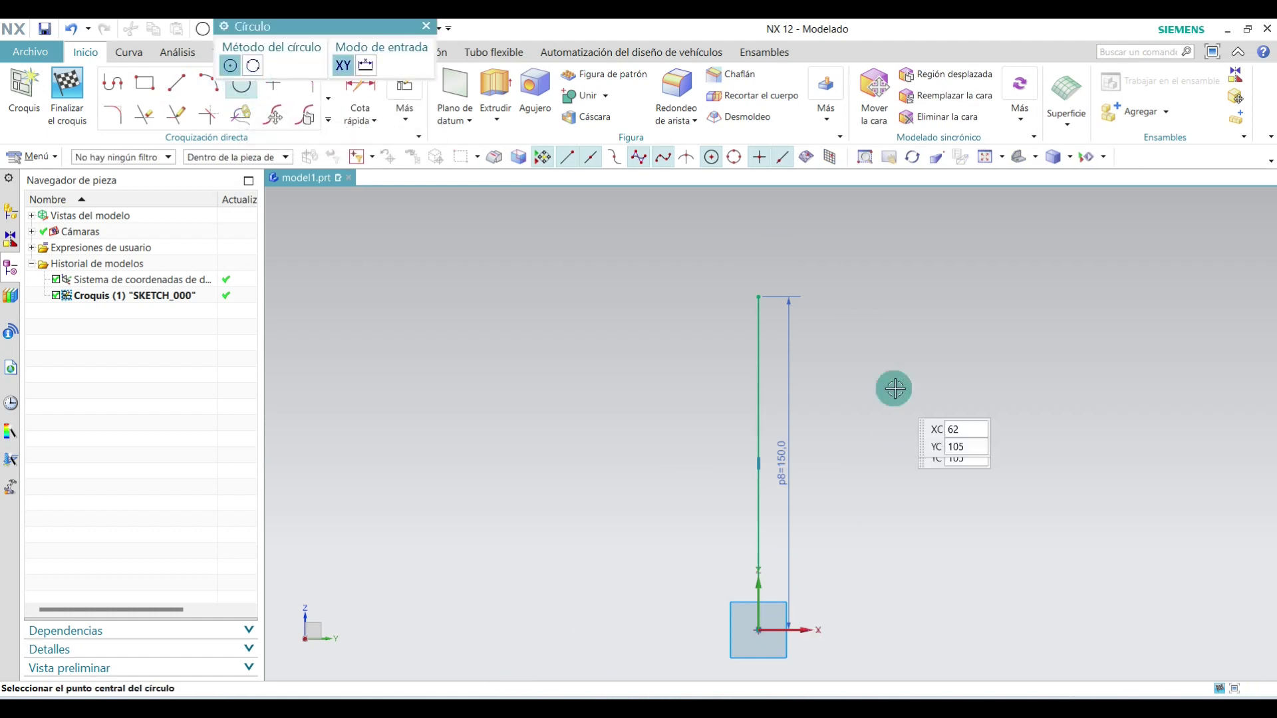
click(758, 297)
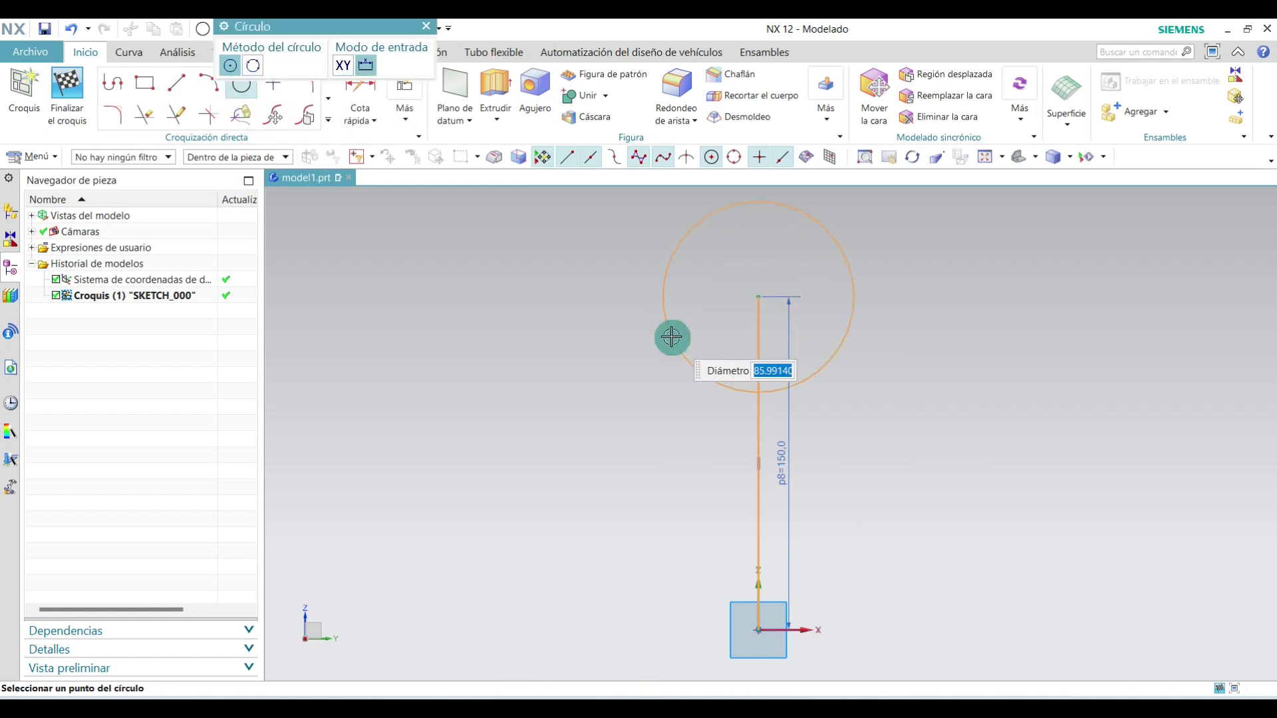
key(Return)
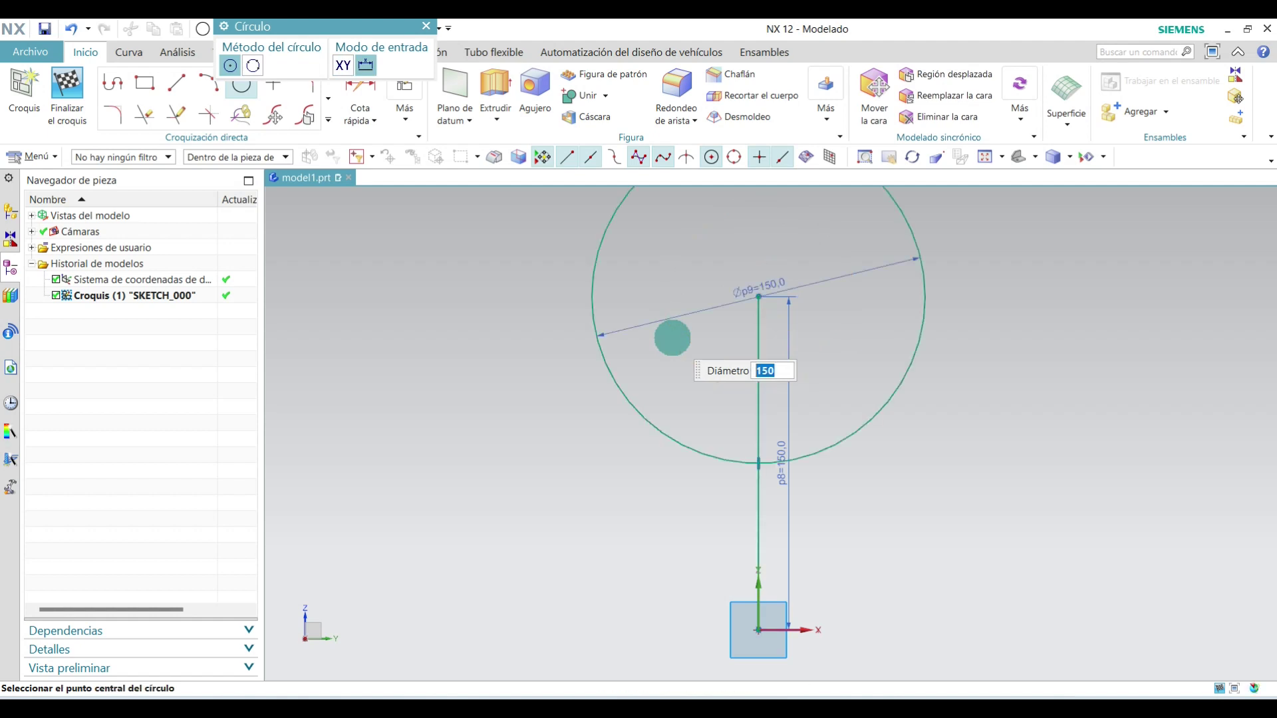
click(429, 29)
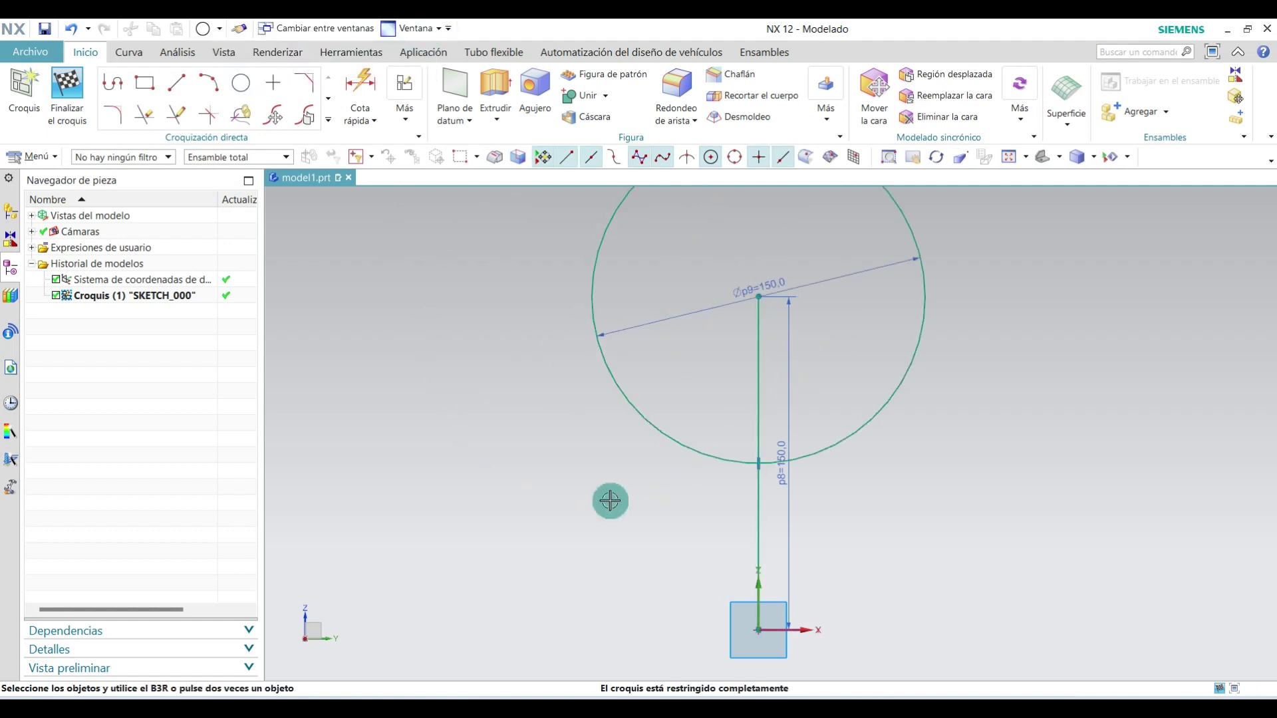
scroll(683, 433, down, 2)
scroll(682, 557, up, 1)
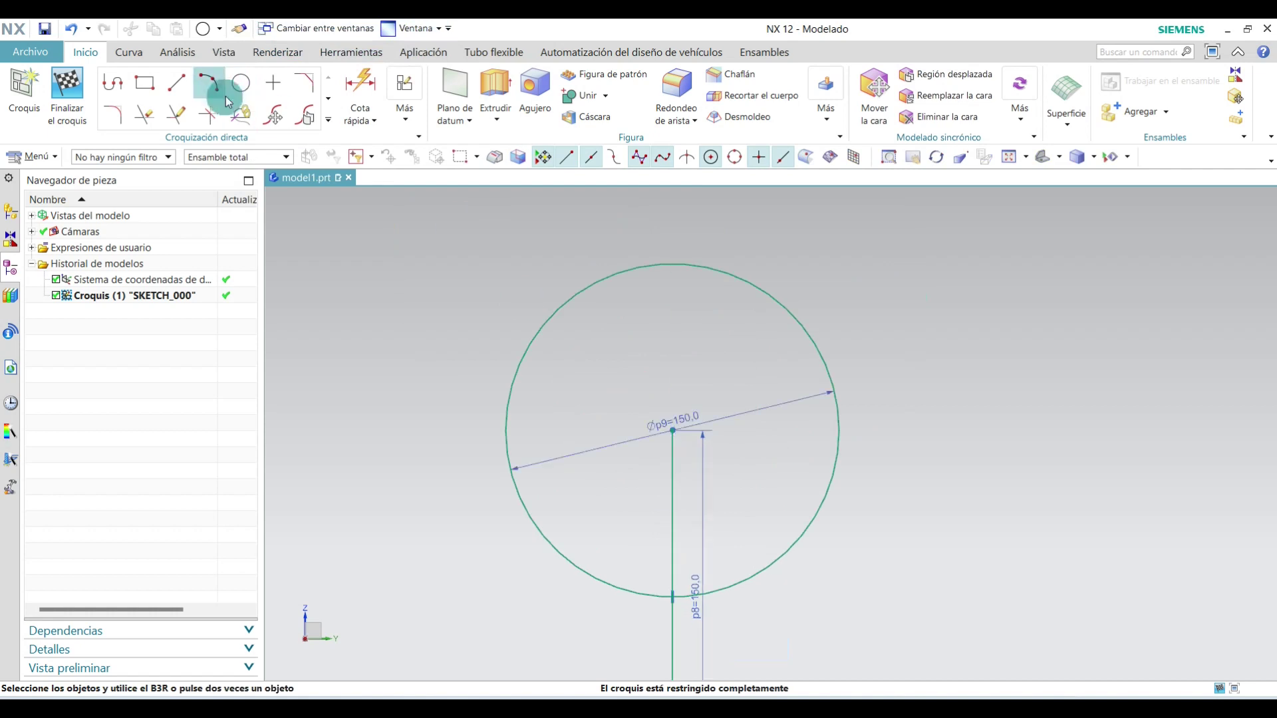
Draw three lines from the circle centre: 95 horizontal, 108 at 46°, 106 at 125°.
click(176, 83)
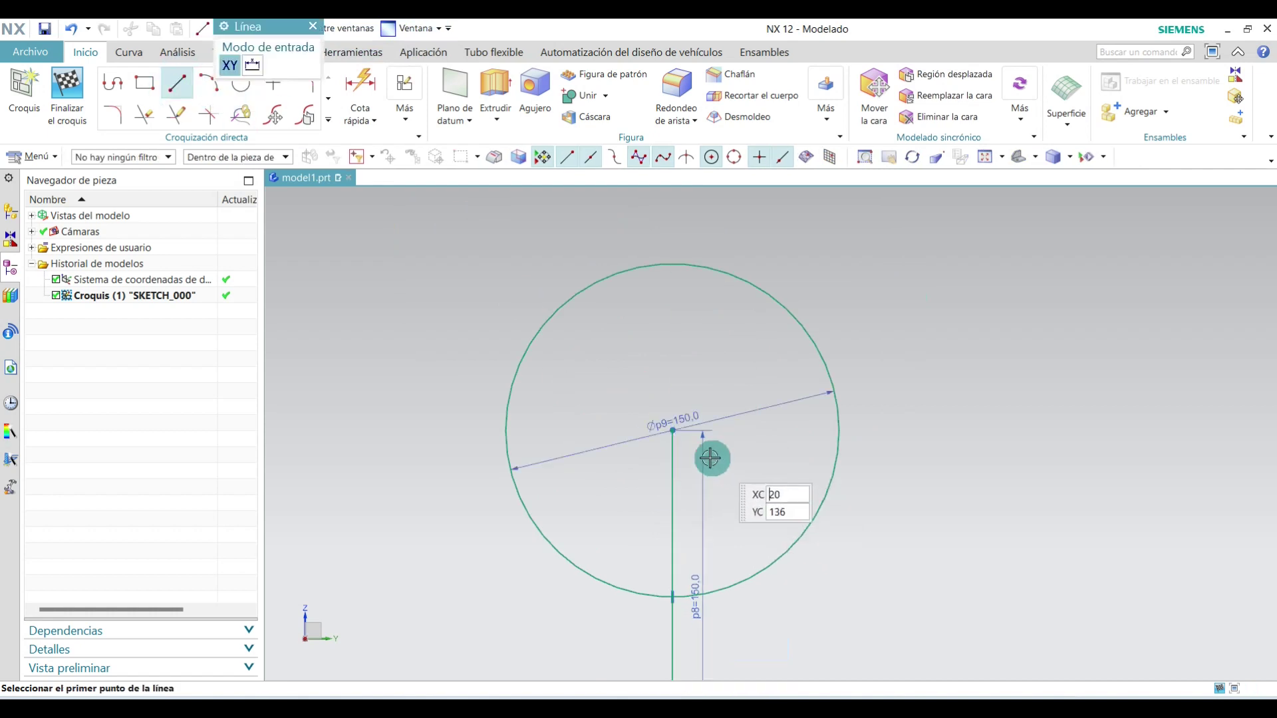
click(673, 430)
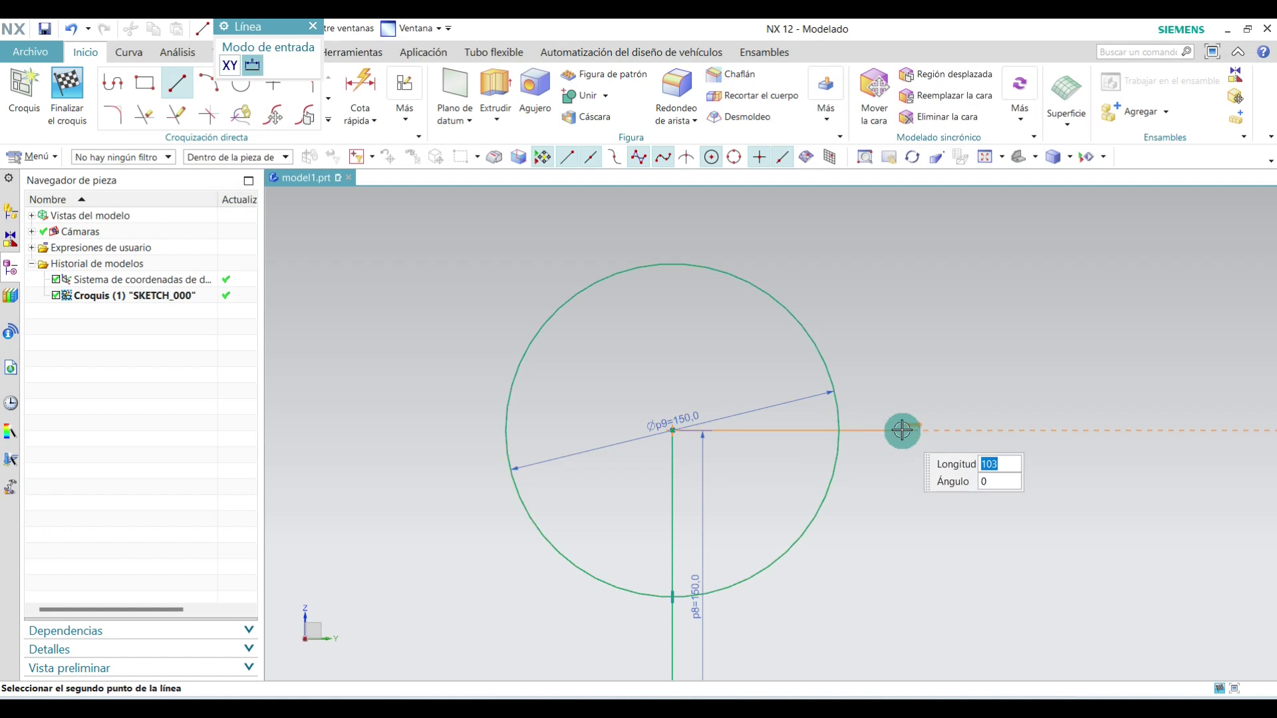
click(883, 430)
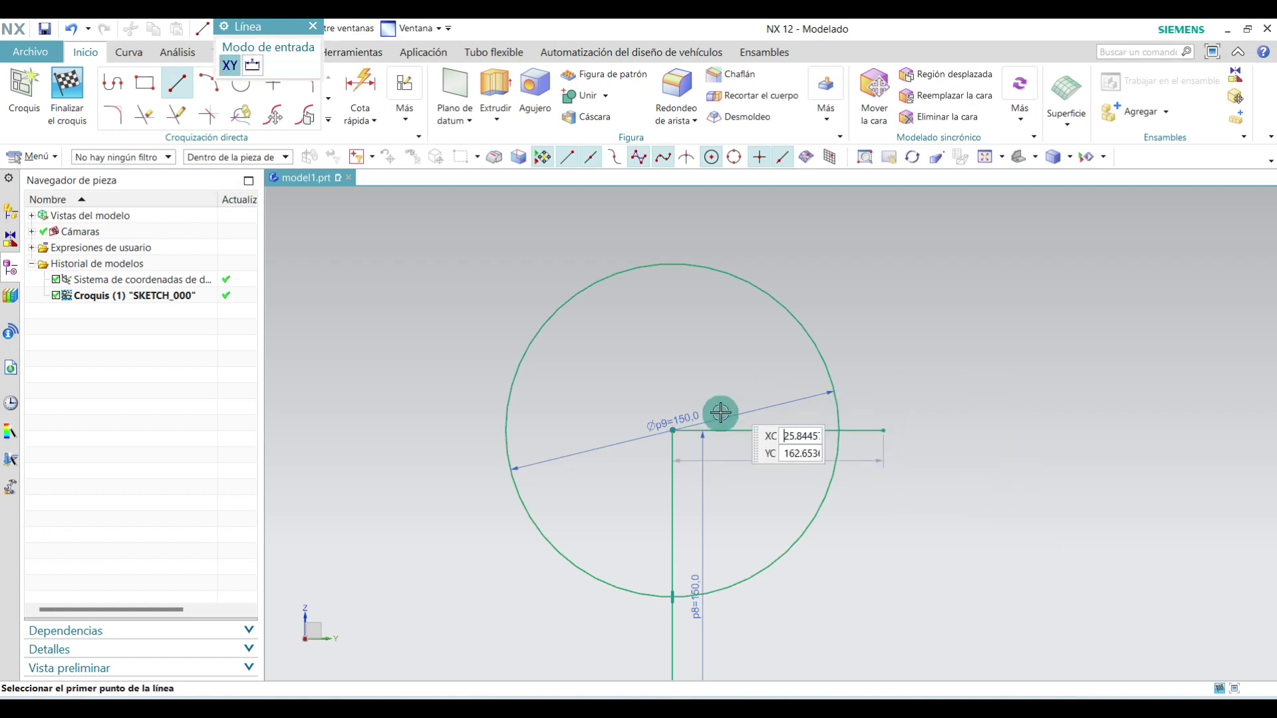
click(673, 430)
click(838, 260)
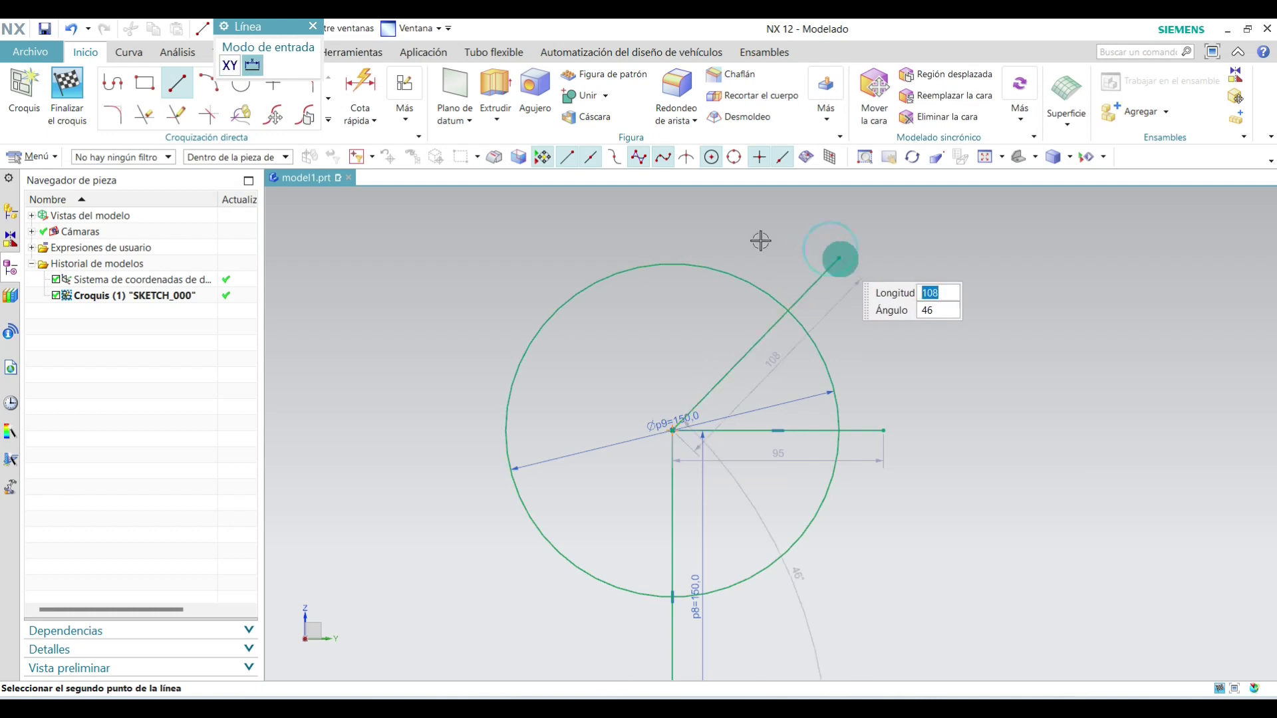
click(671, 430)
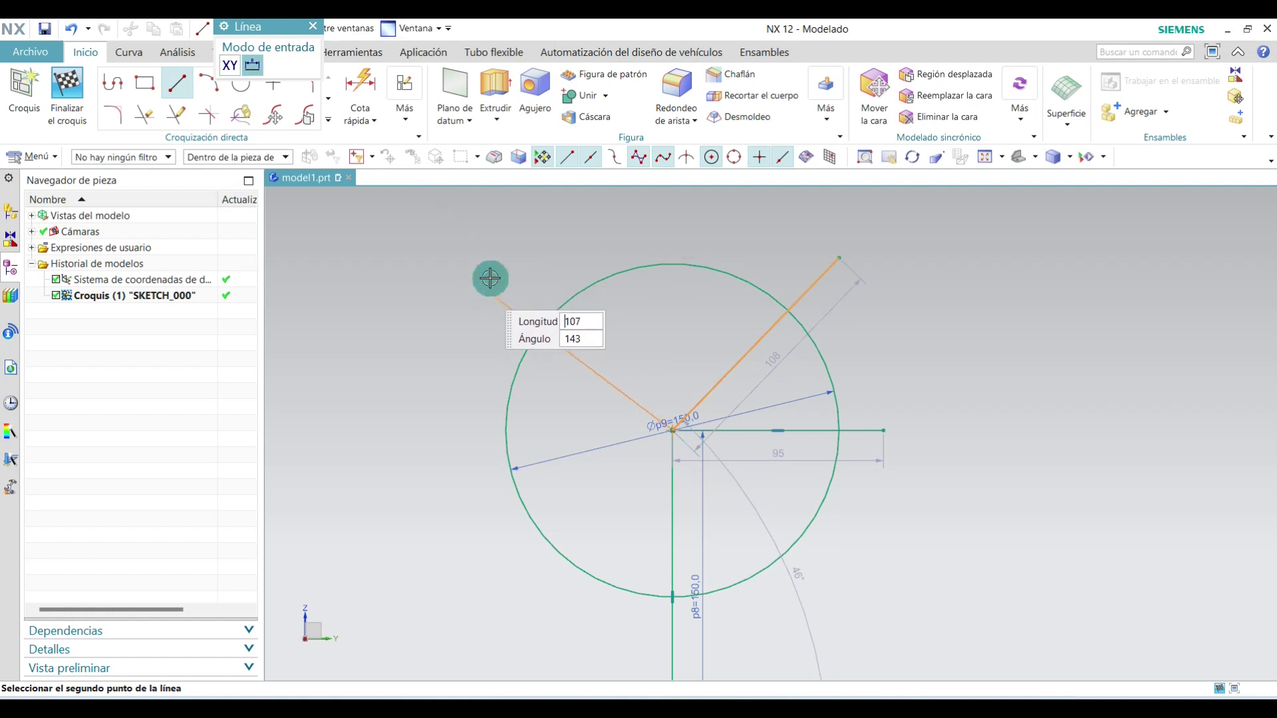
click(536, 239)
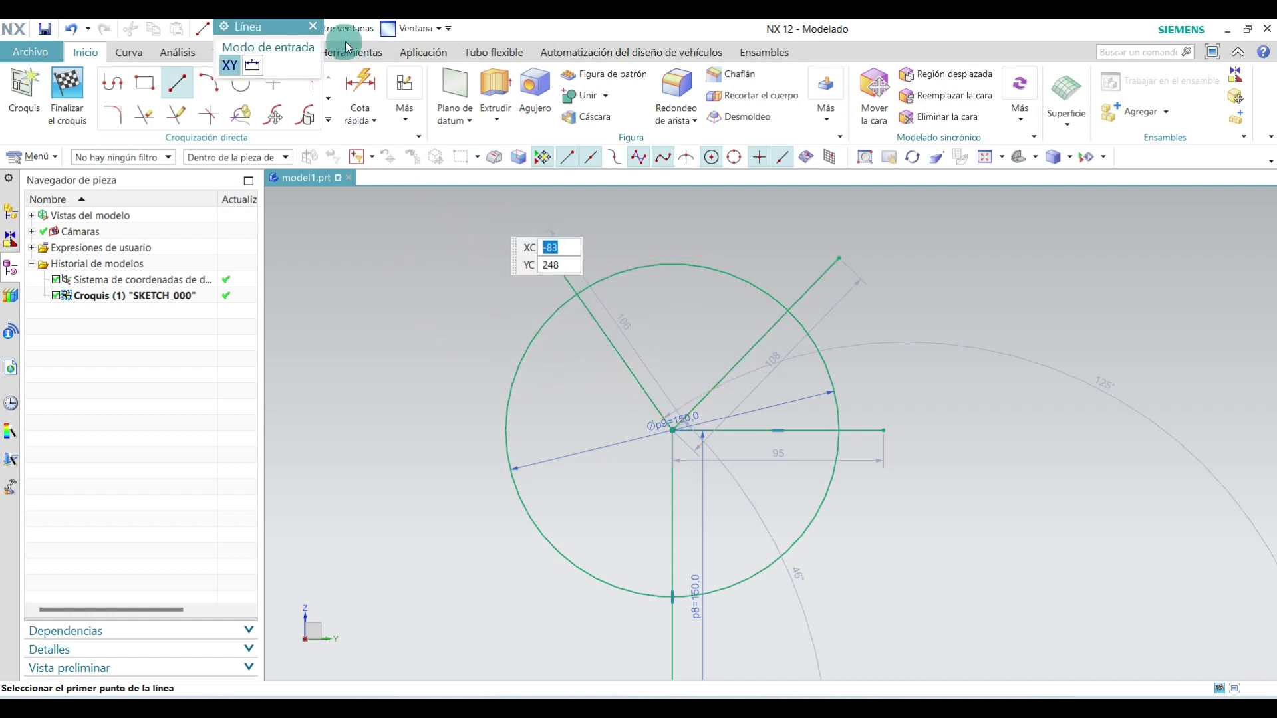
click(314, 26)
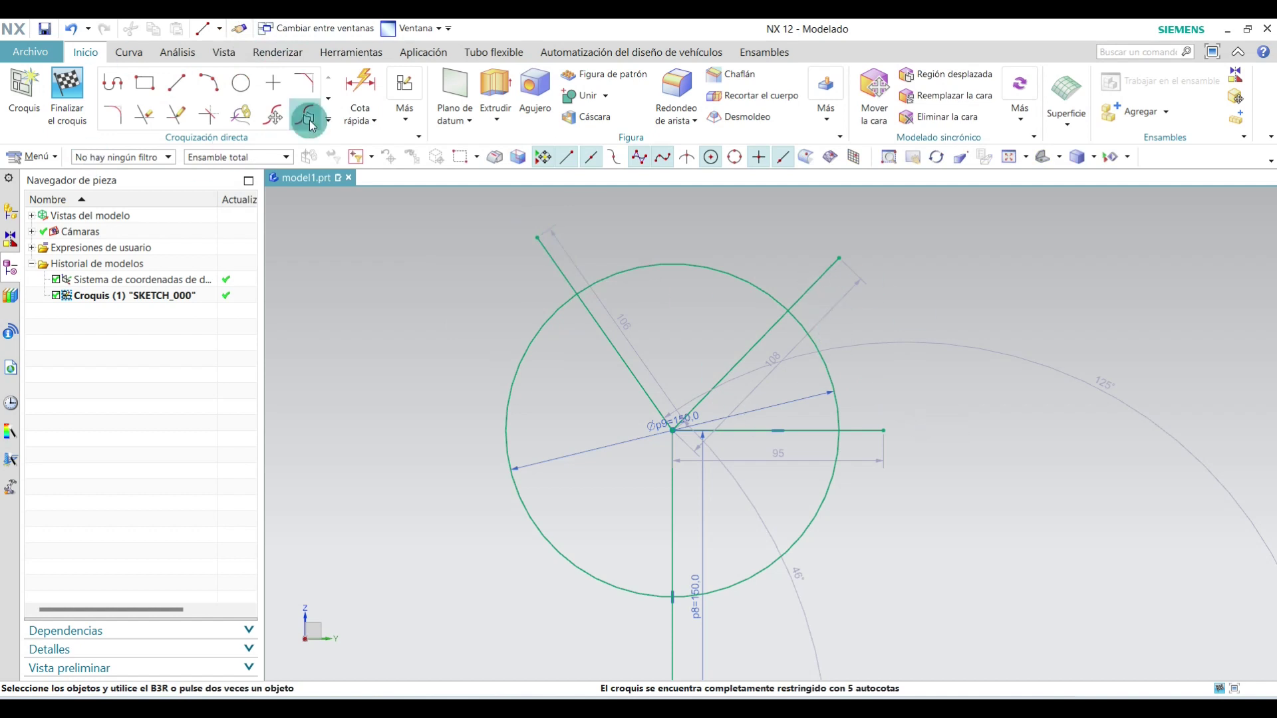
Dimension the angle between the up-right and horizontal lines as 40°.
click(370, 117)
click(380, 256)
click(361, 113)
click(380, 211)
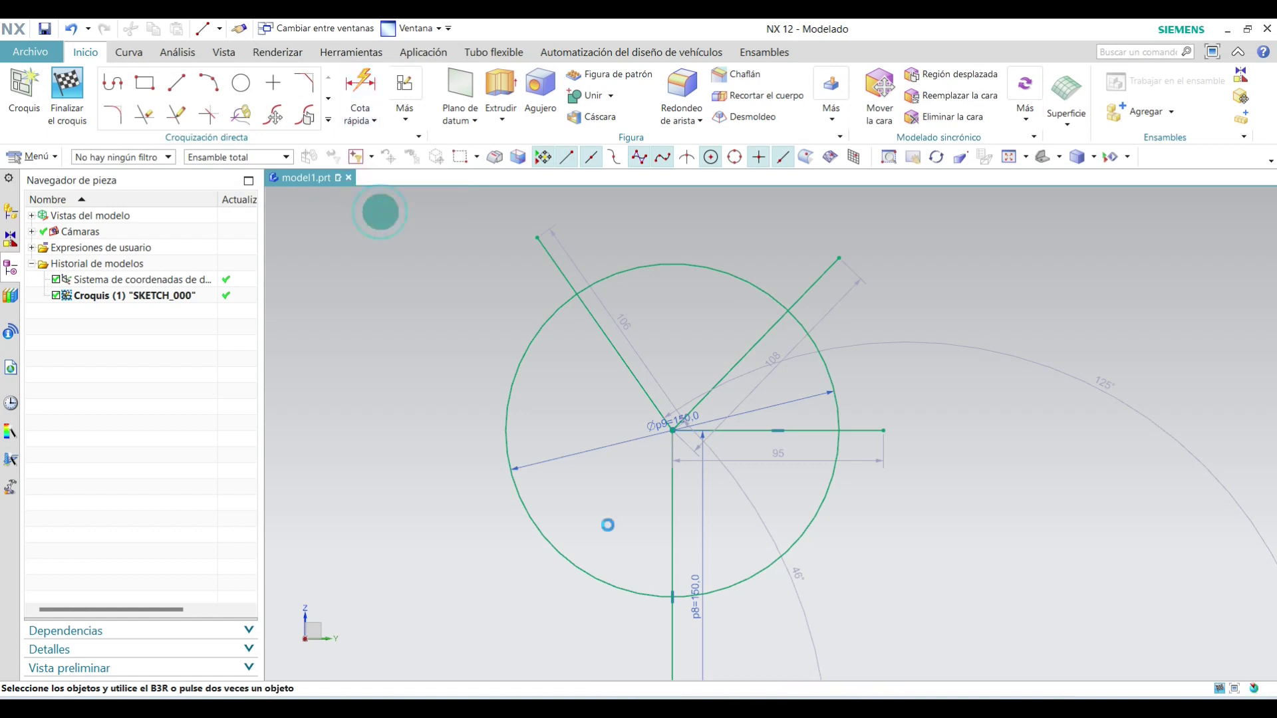
click(755, 347)
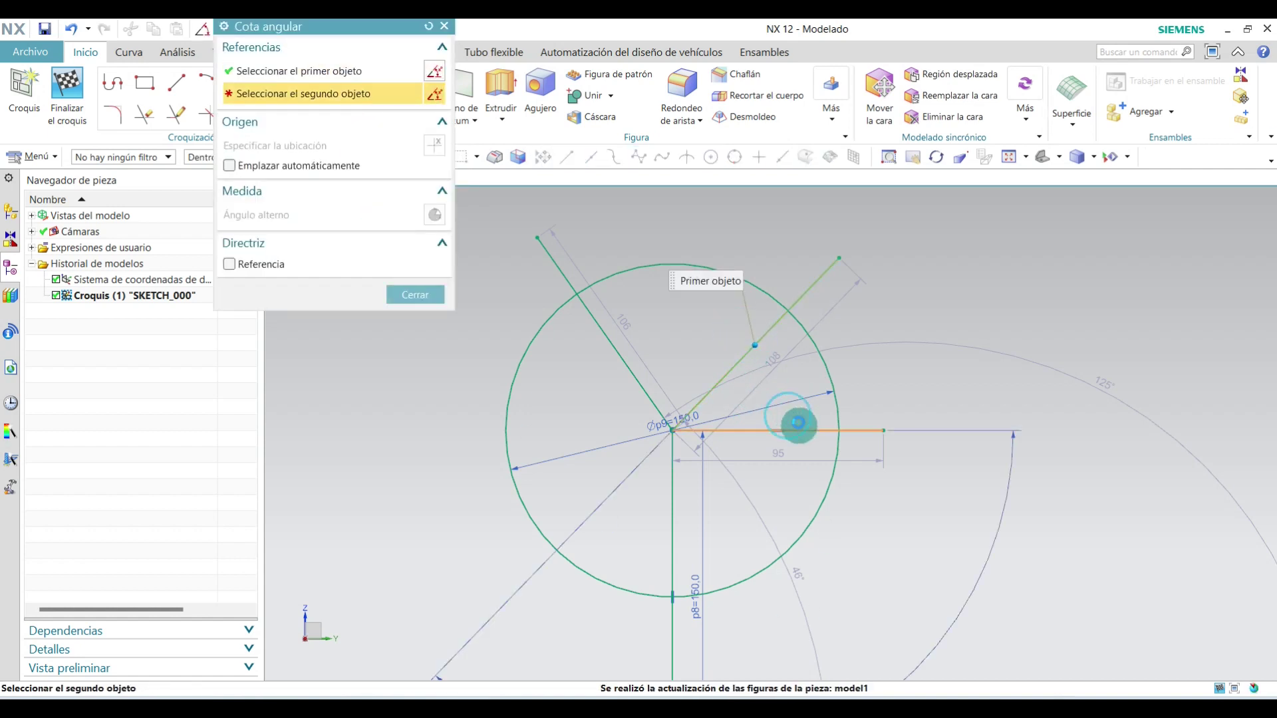
click(798, 425)
click(787, 385)
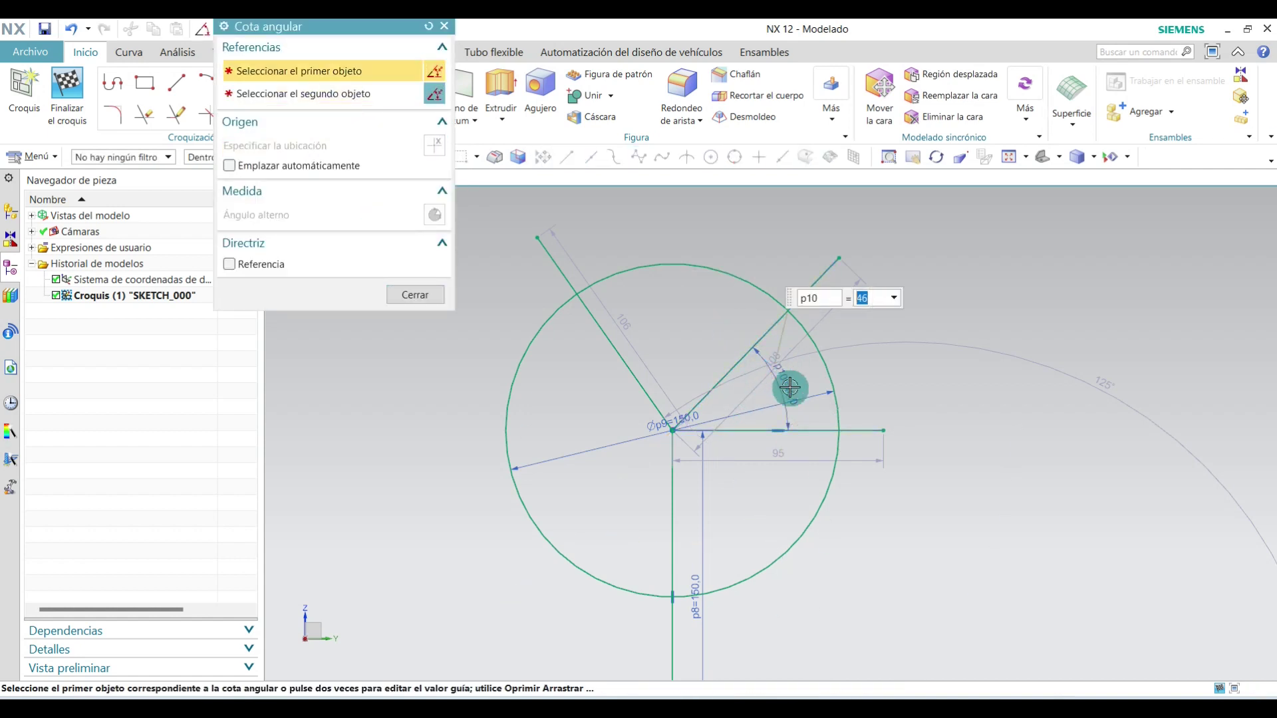
key(Return)
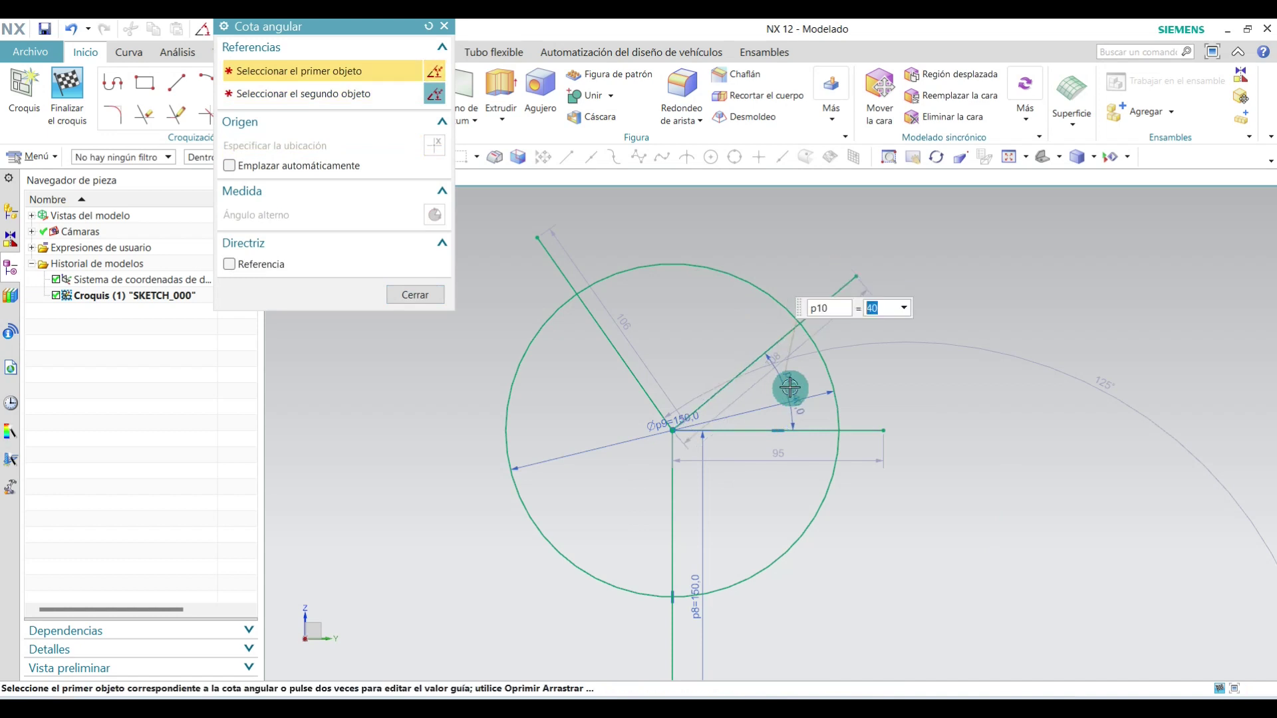
click(389, 308)
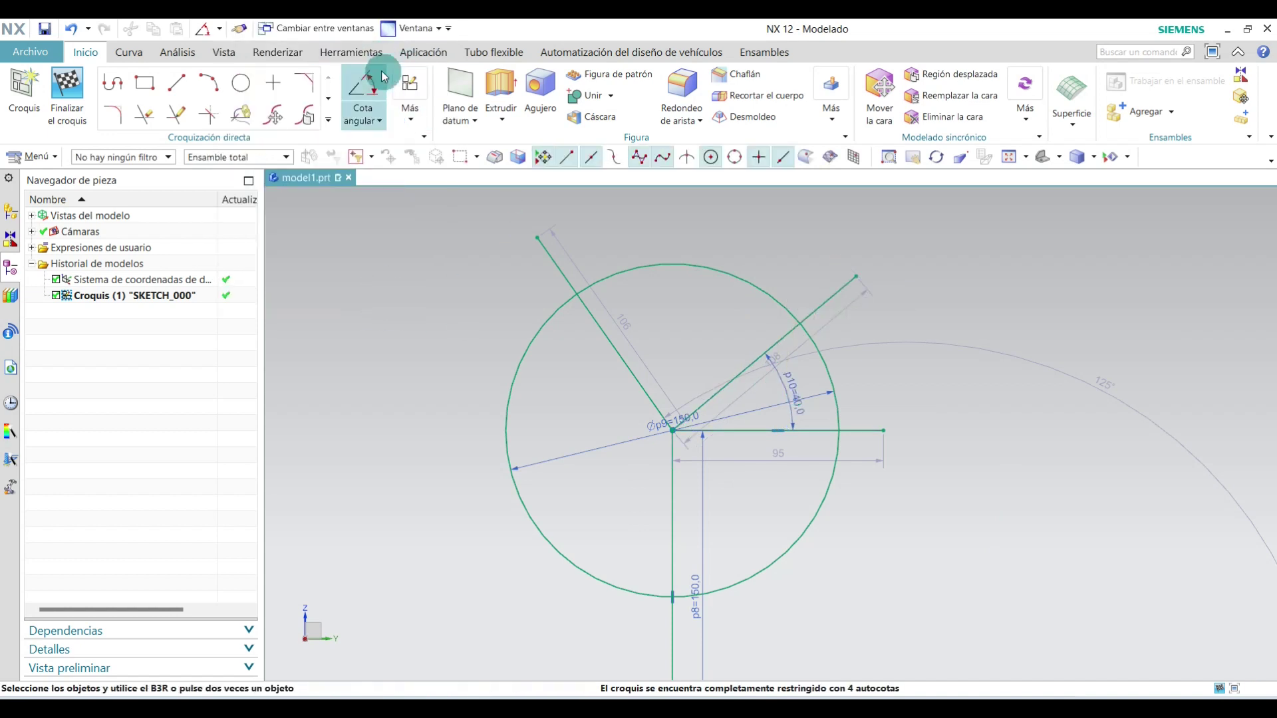
Set angle p11 between the two angled lines to 100°.
click(368, 86)
scroll(661, 333, up, 2)
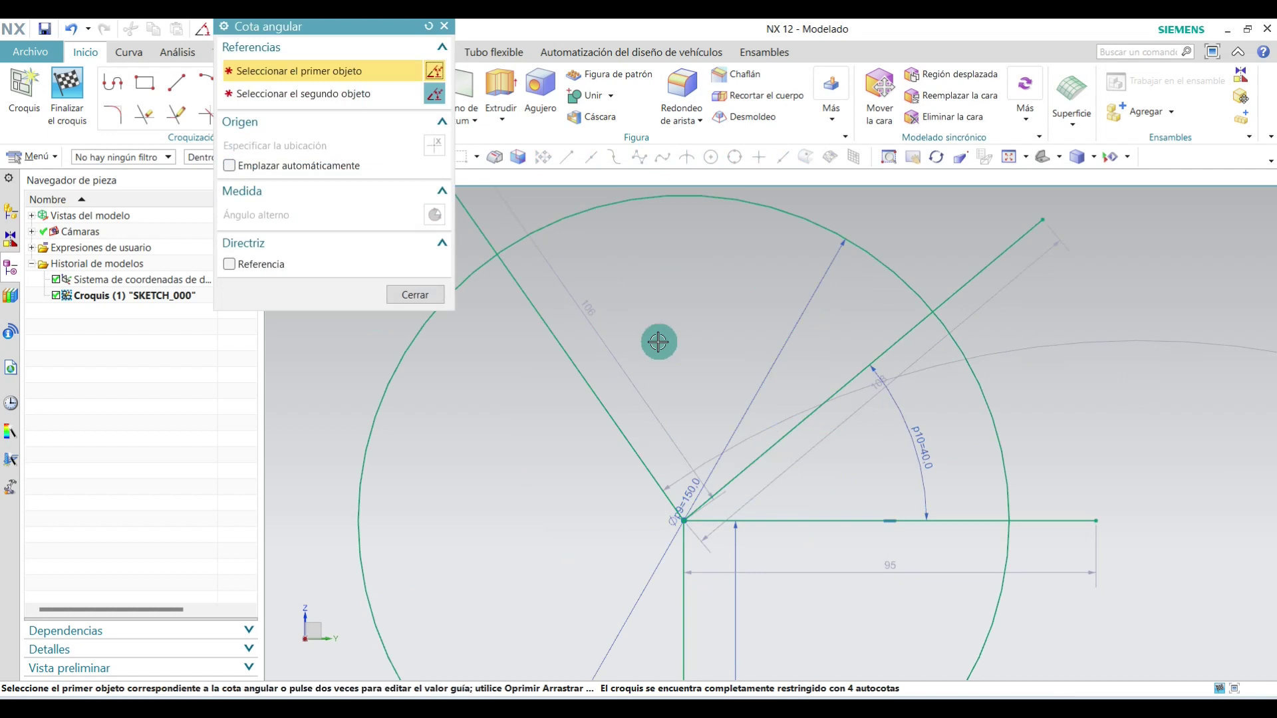
click(595, 389)
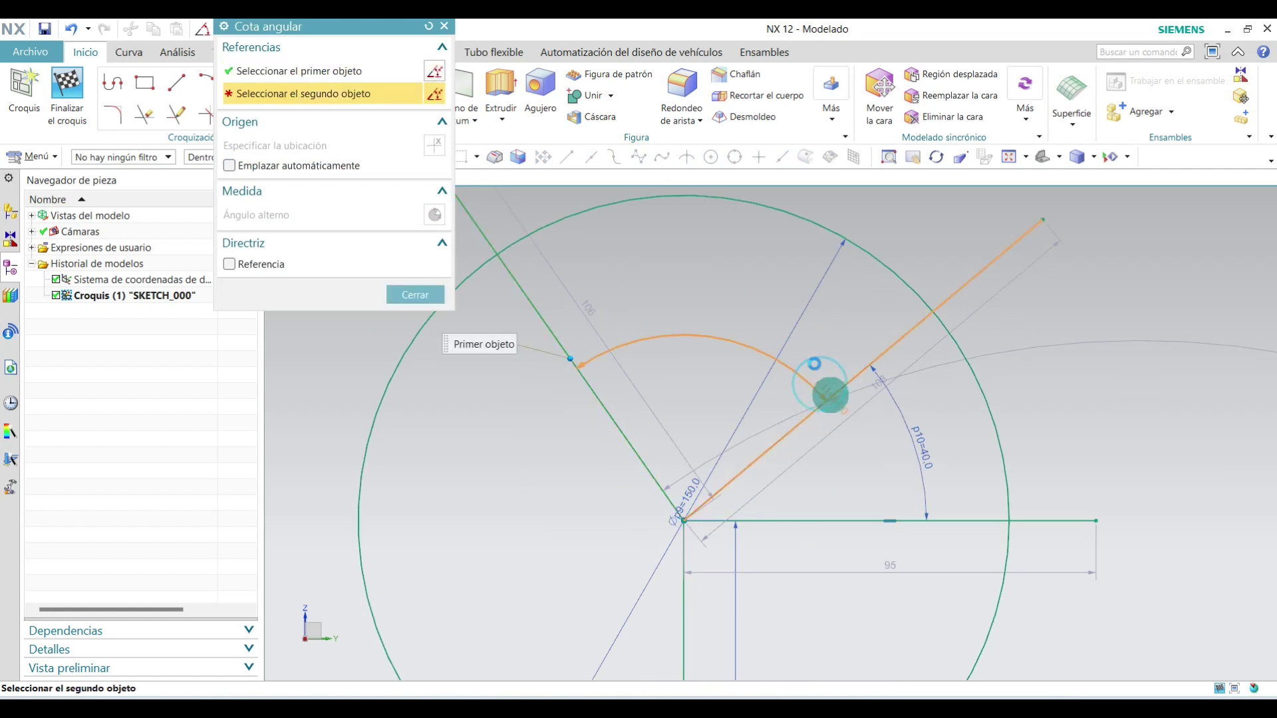
click(828, 393)
click(710, 321)
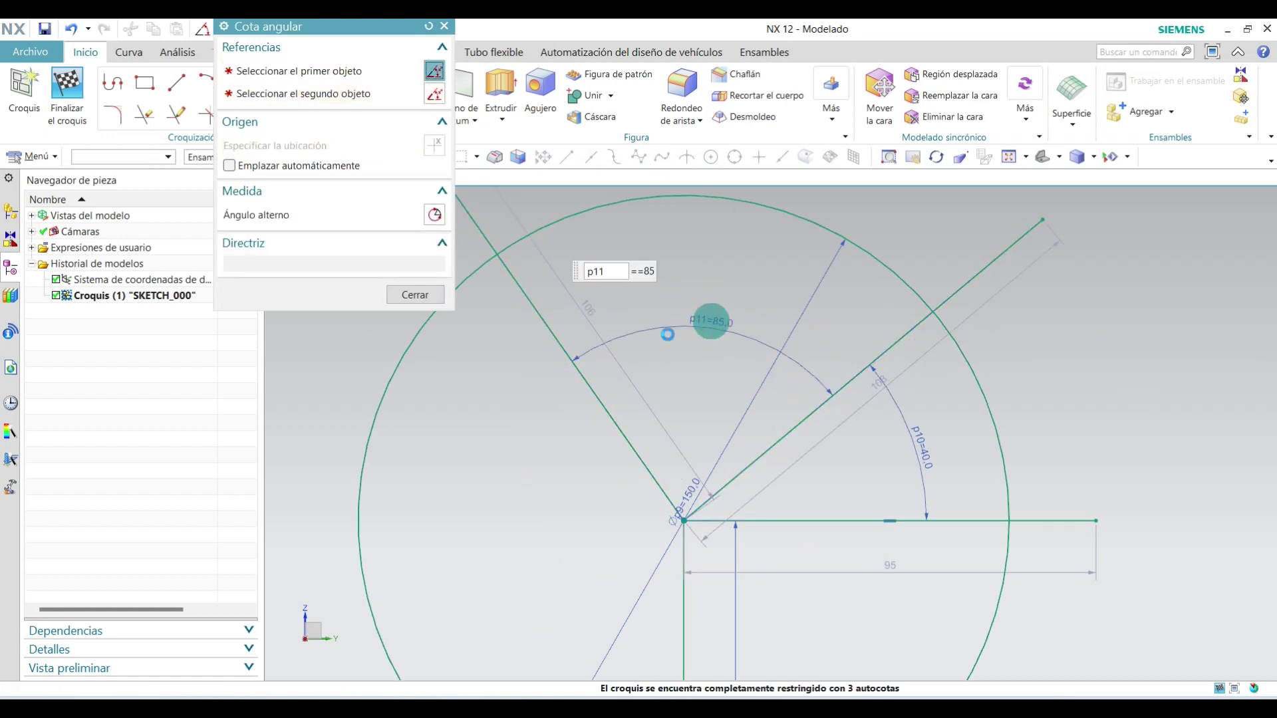
text(100)
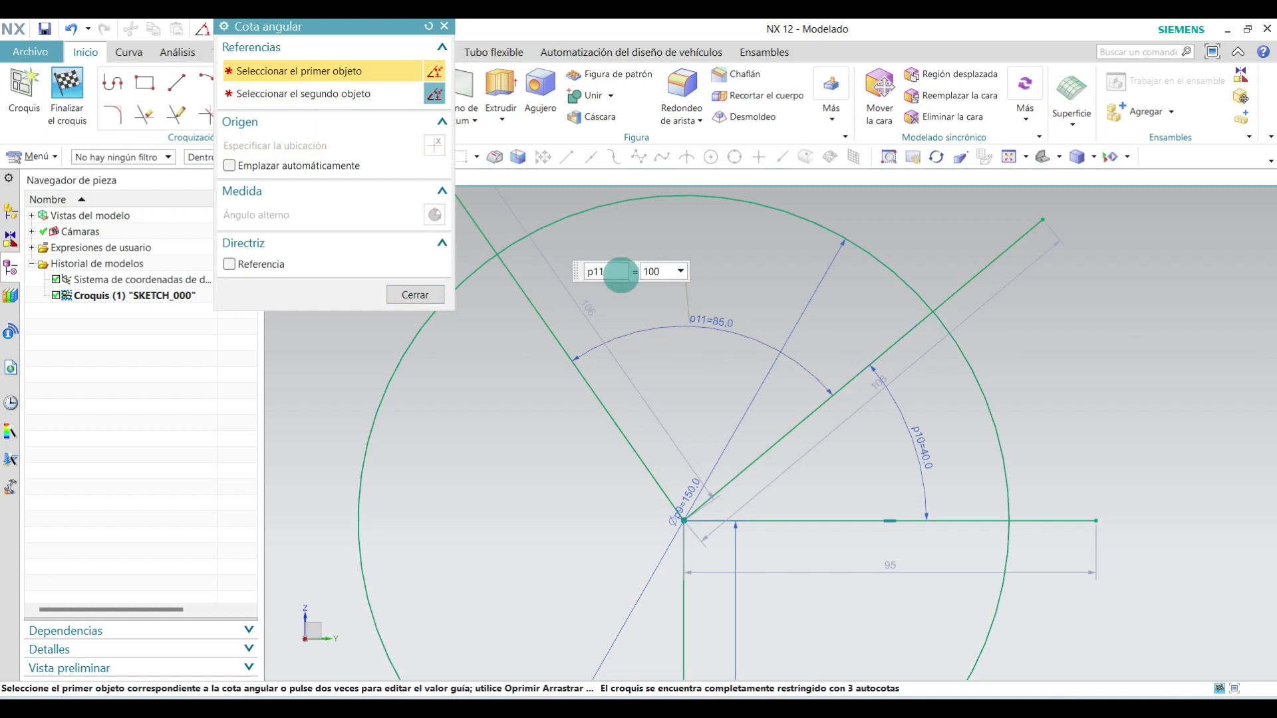
key(Return)
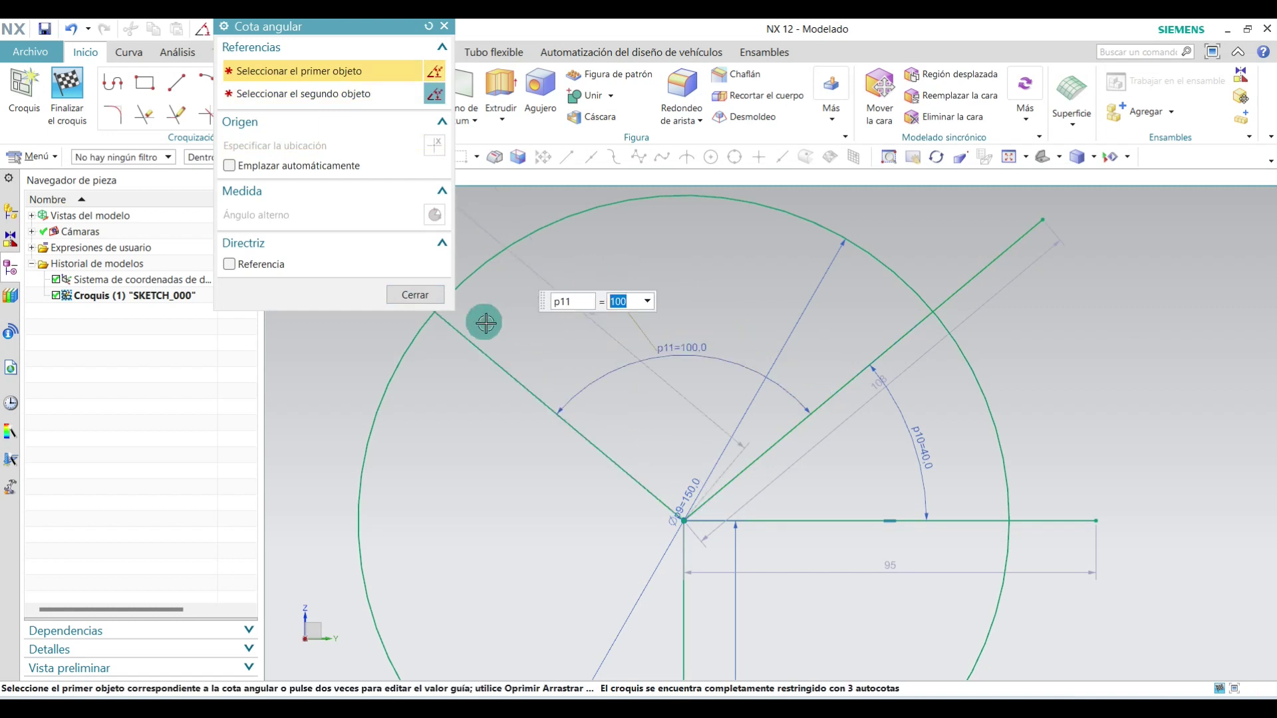
click(416, 295)
Zoom out and undo the line extension so the lines stop at the circle.
scroll(627, 364, up, 3)
scroll(626, 364, up, 3)
scroll(568, 447, down, 1)
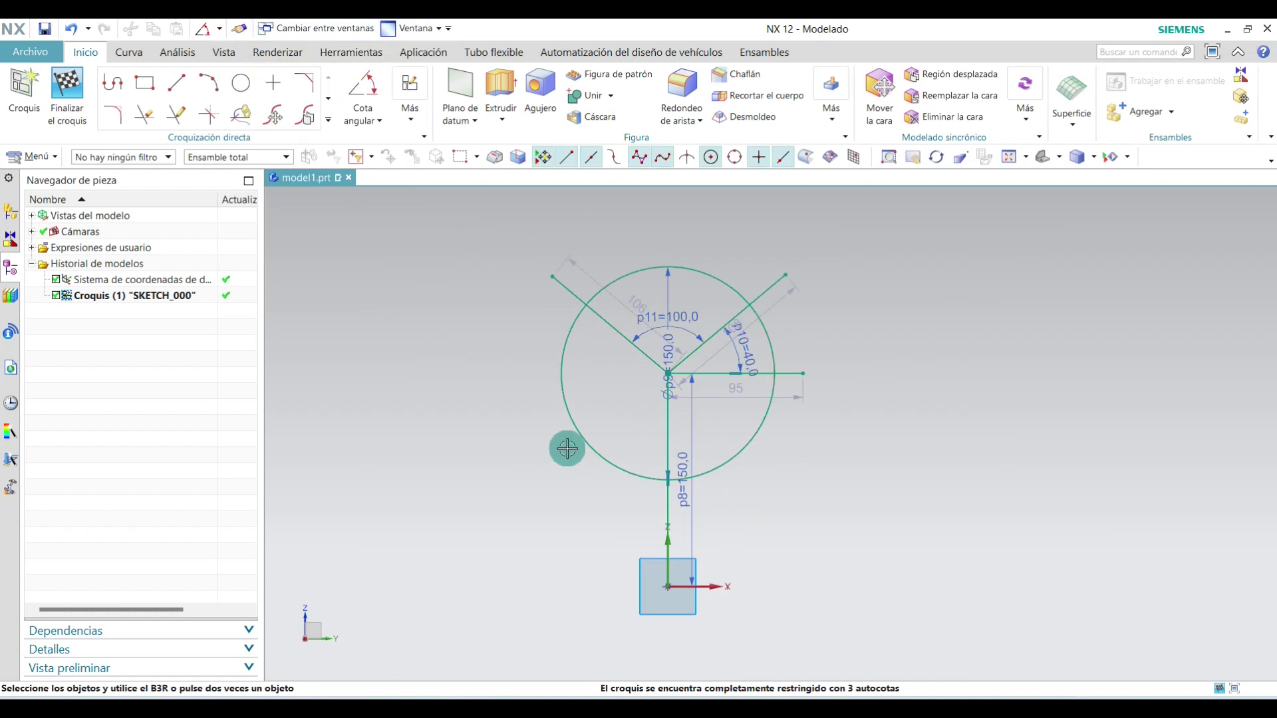
key(ctrl+z)
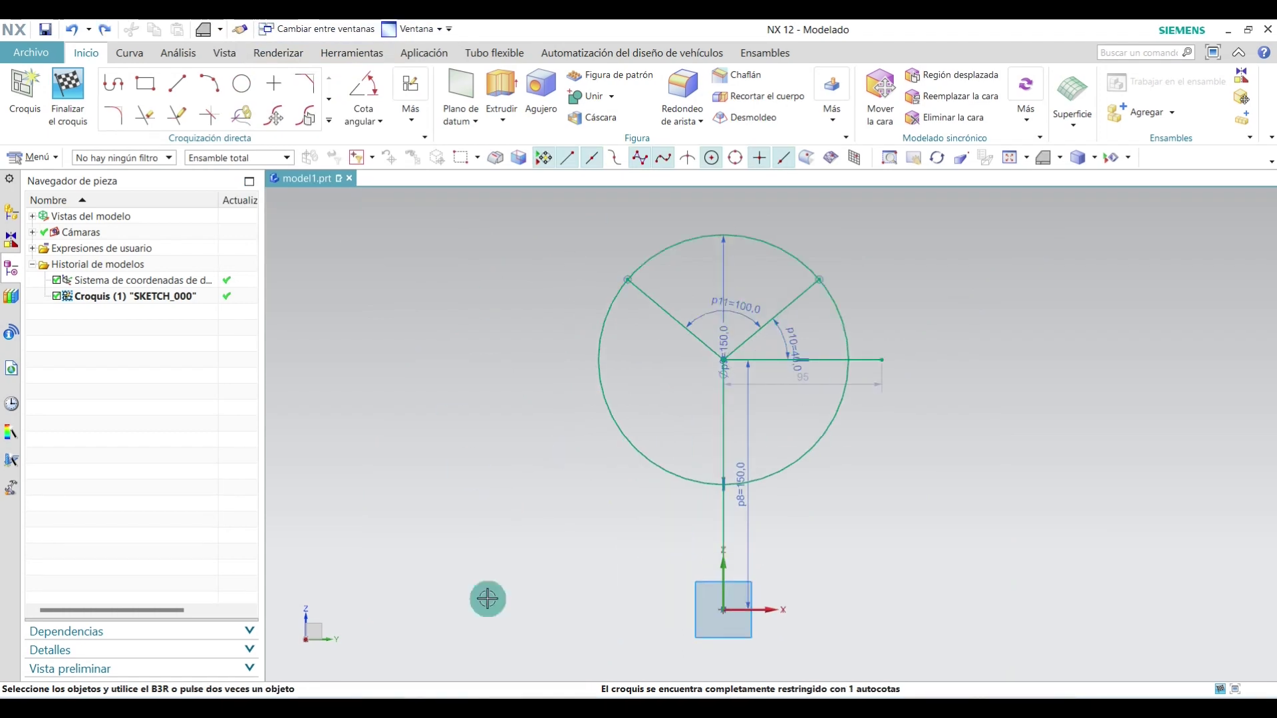
Quick-trim the circle segments and lines, leaving a single upper arc.
click(150, 120)
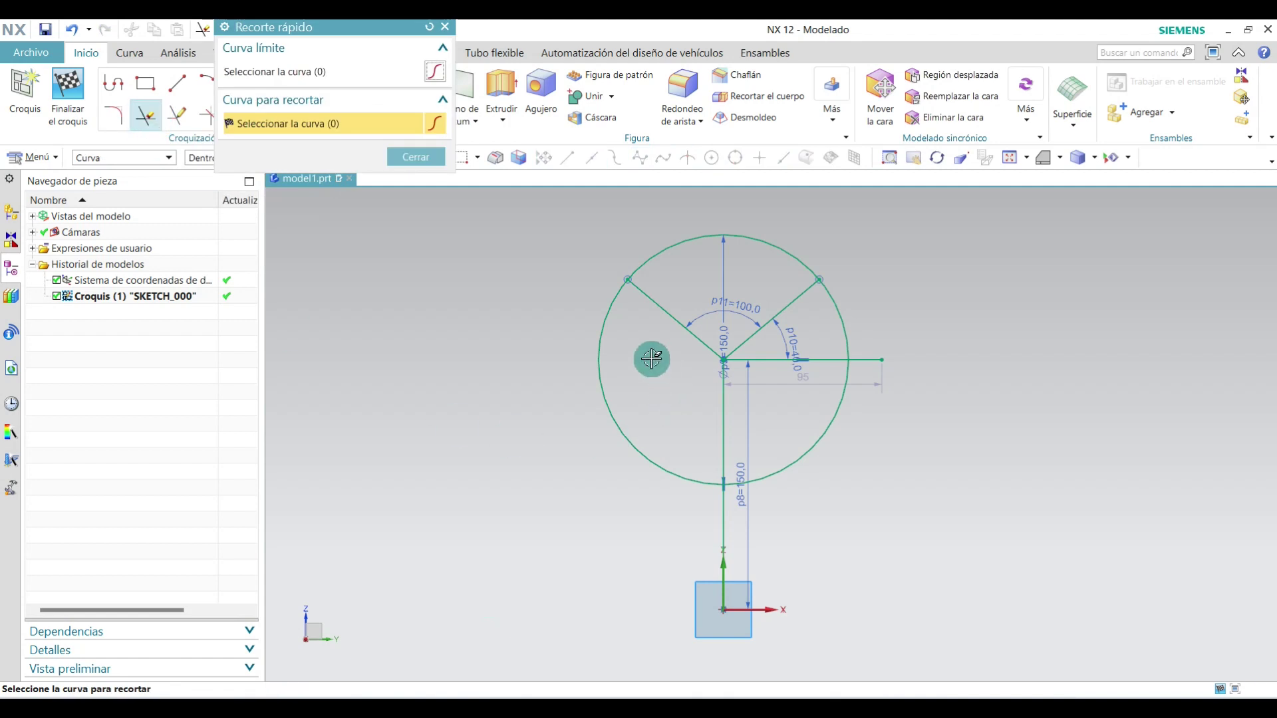
click(601, 329)
click(723, 445)
click(799, 458)
click(842, 321)
click(861, 363)
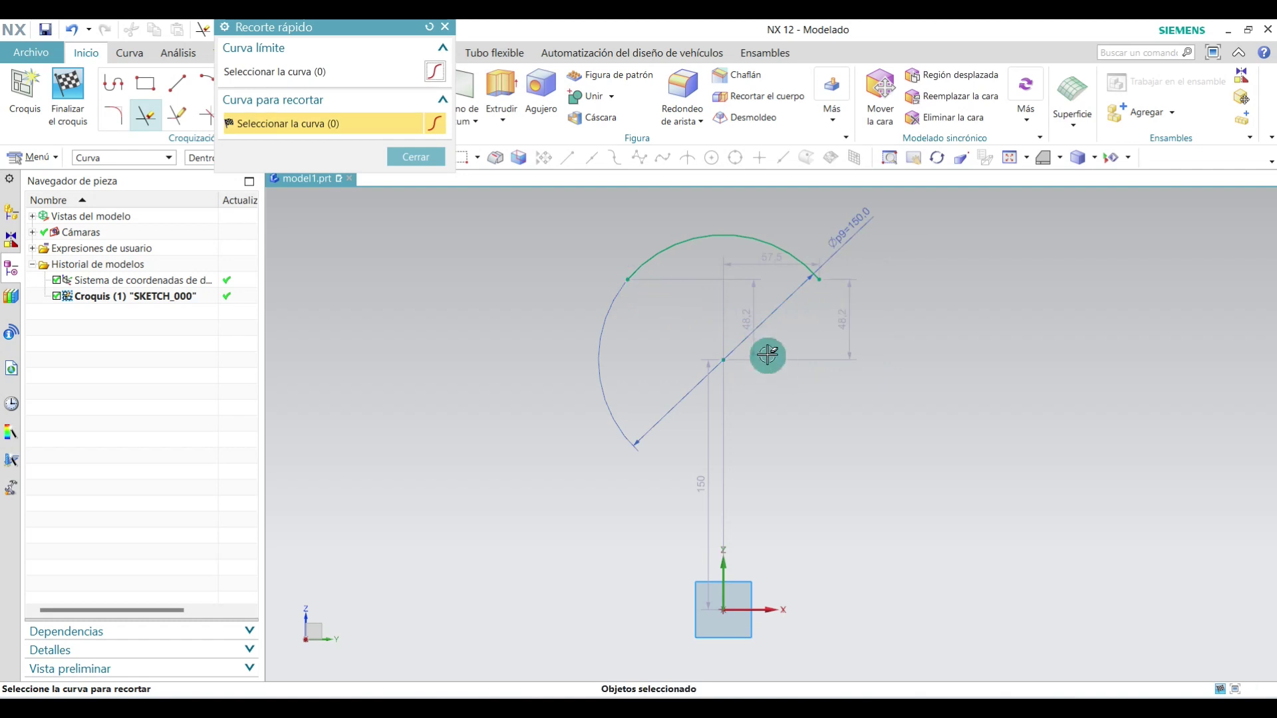
click(418, 157)
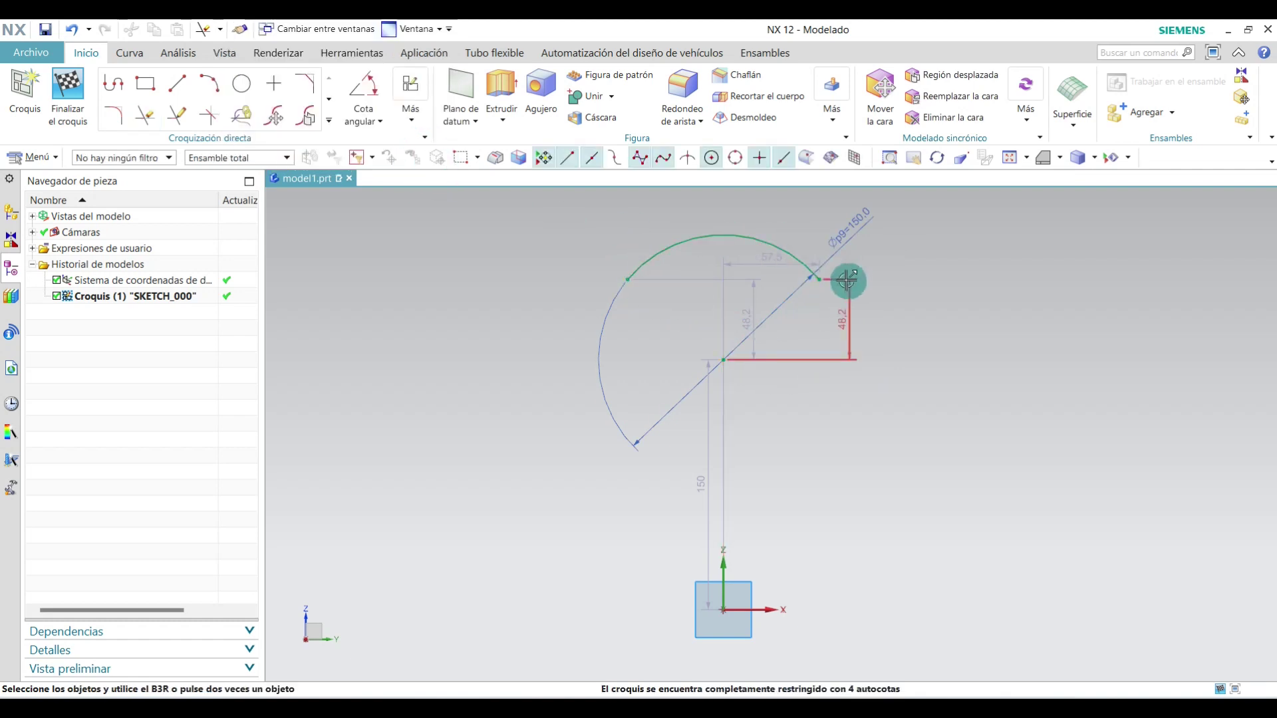
Finish the sketch and view the model isometrically.
click(68, 100)
click(1059, 157)
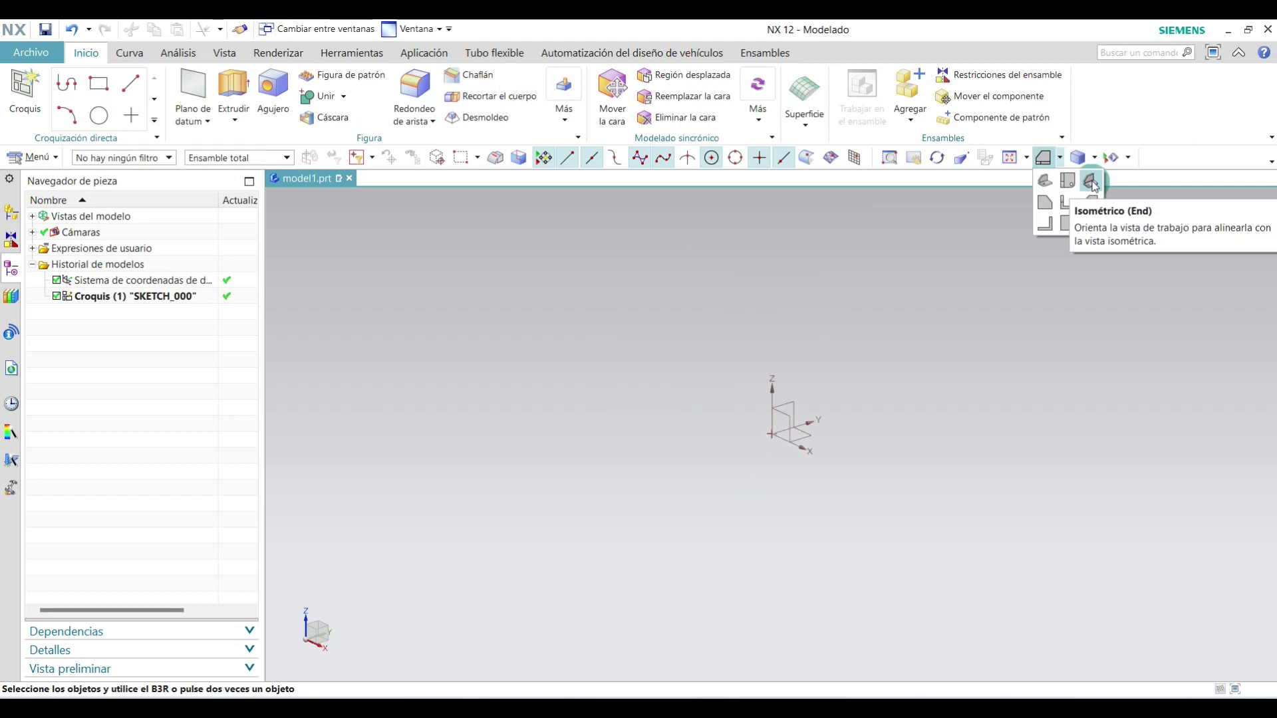
click(1091, 184)
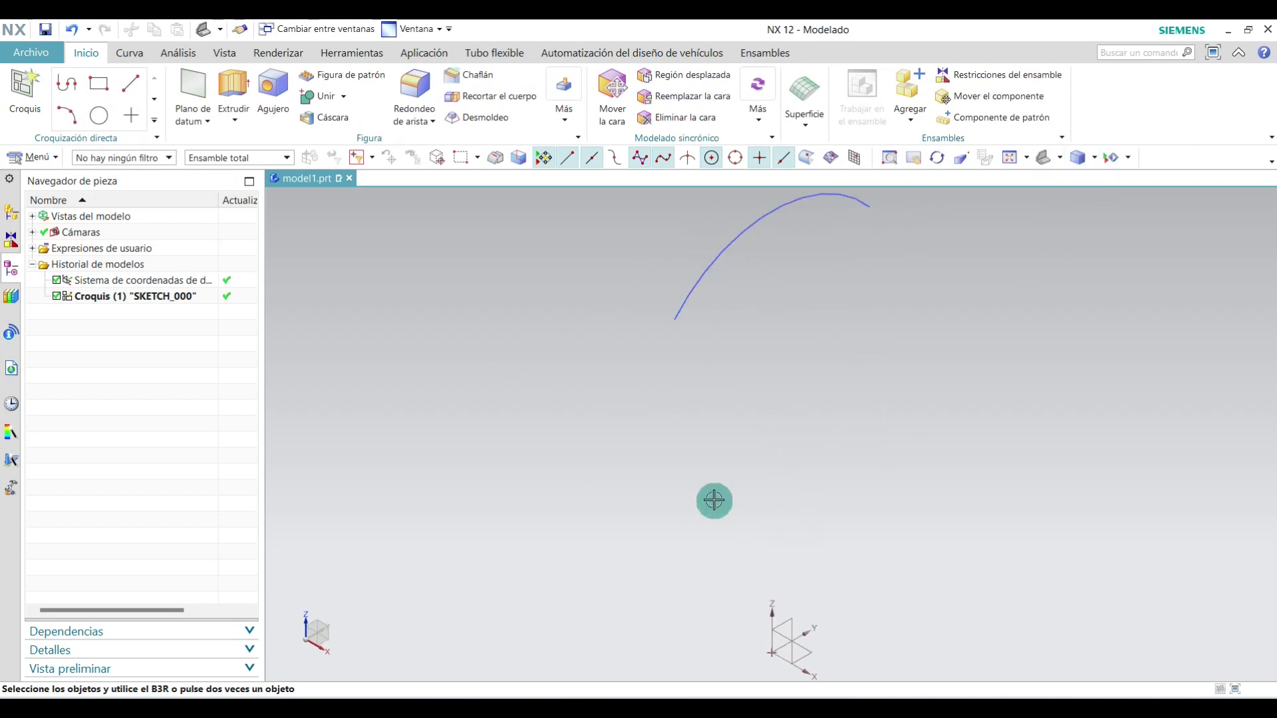
scroll(707, 487, down, 3)
scroll(706, 482, up, 1)
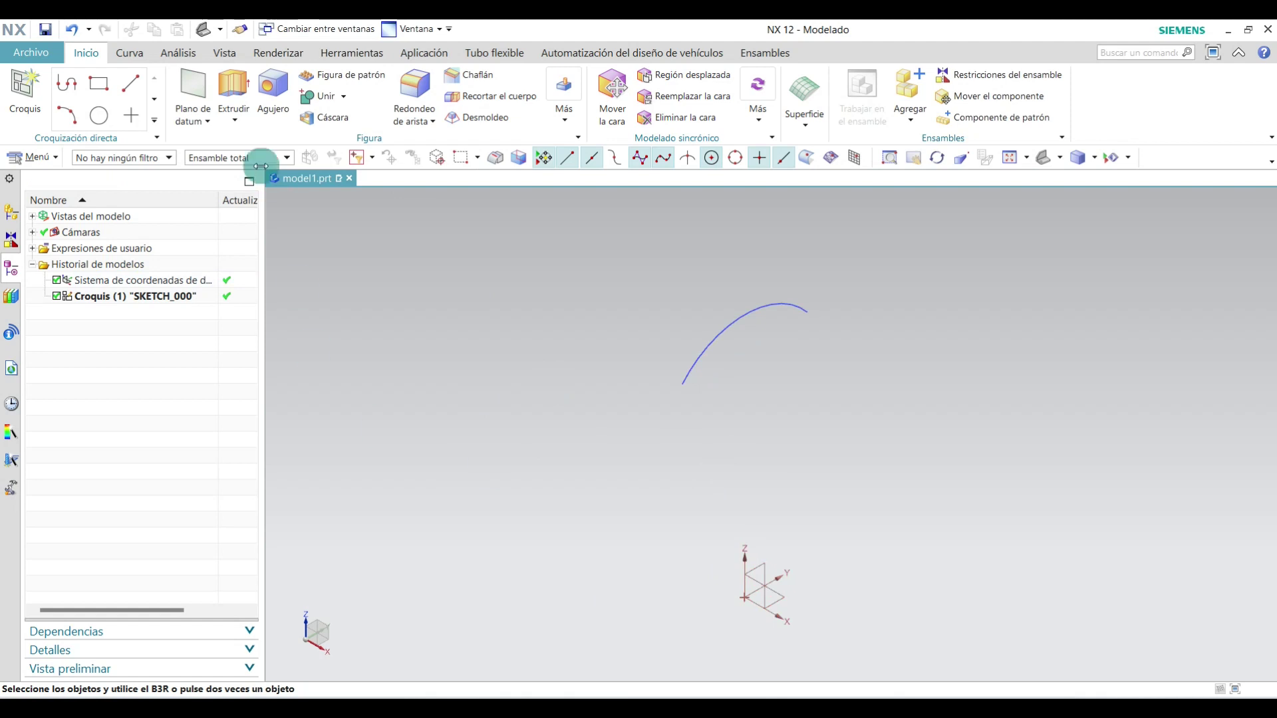
Create an inferred datum plane from the YZ plane, flipped, at -200 mm offset.
click(192, 91)
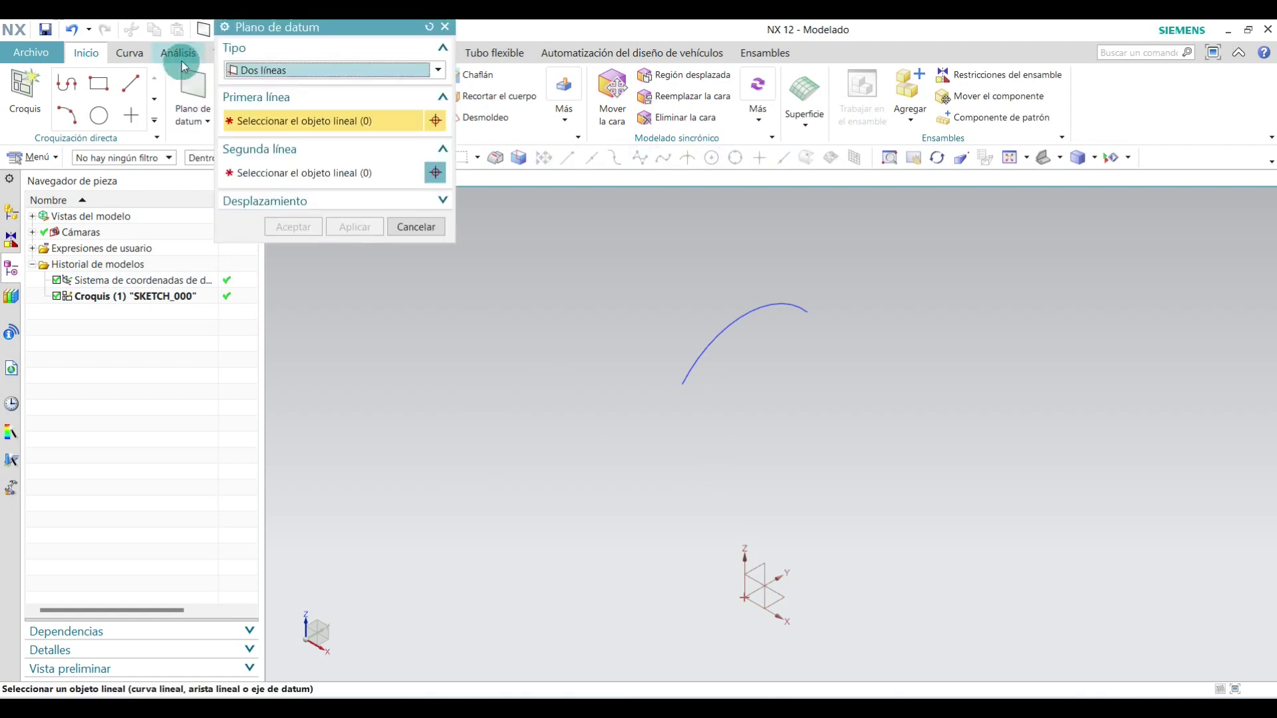
drag(353, 33, 384, 74)
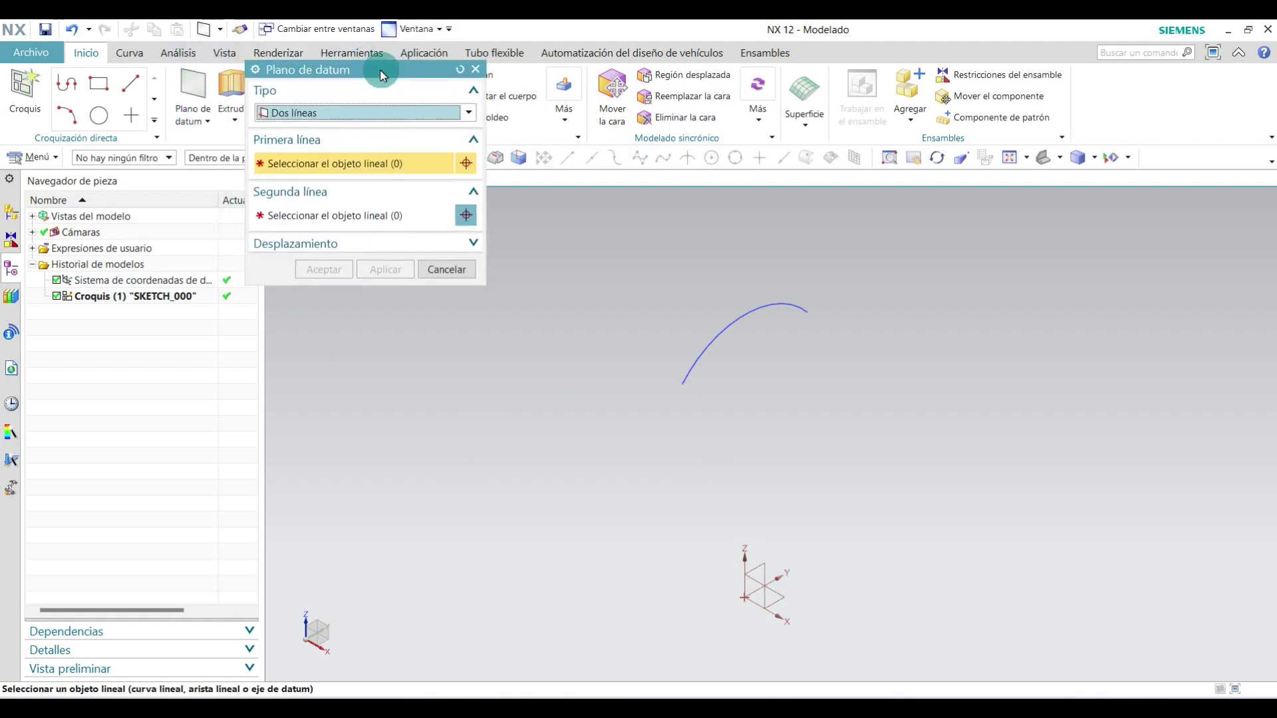
click(459, 112)
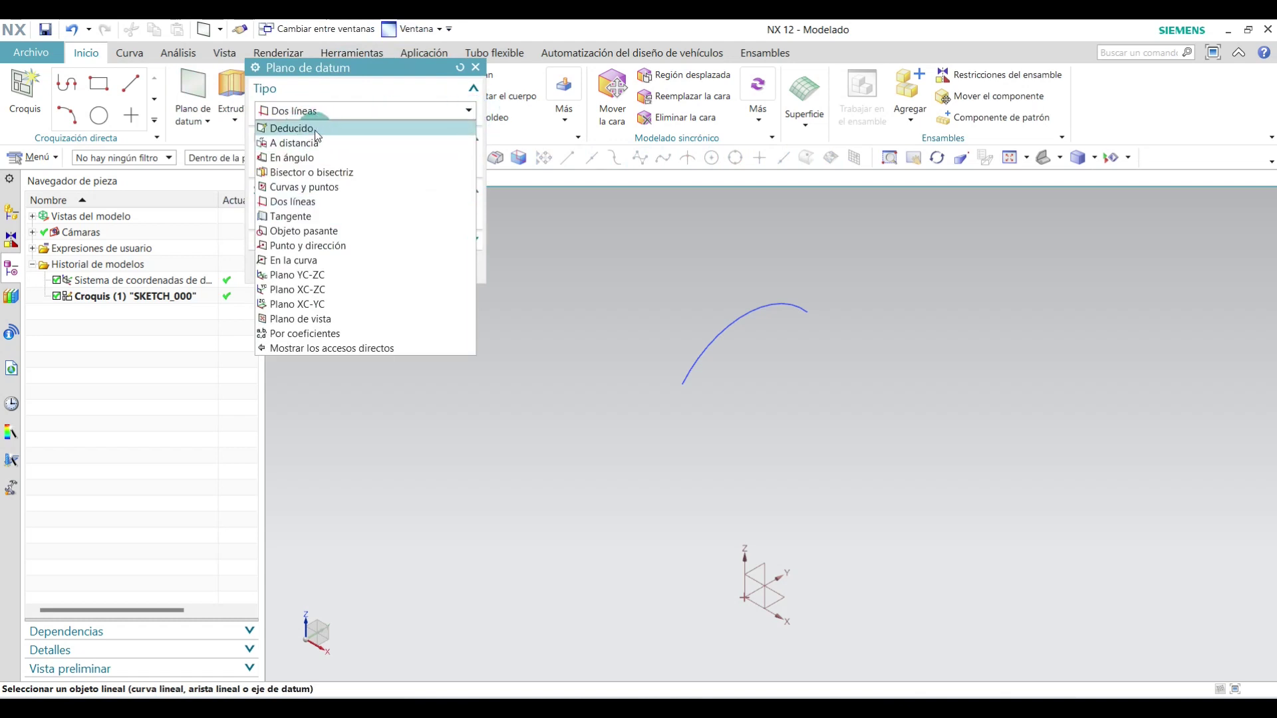
click(297, 128)
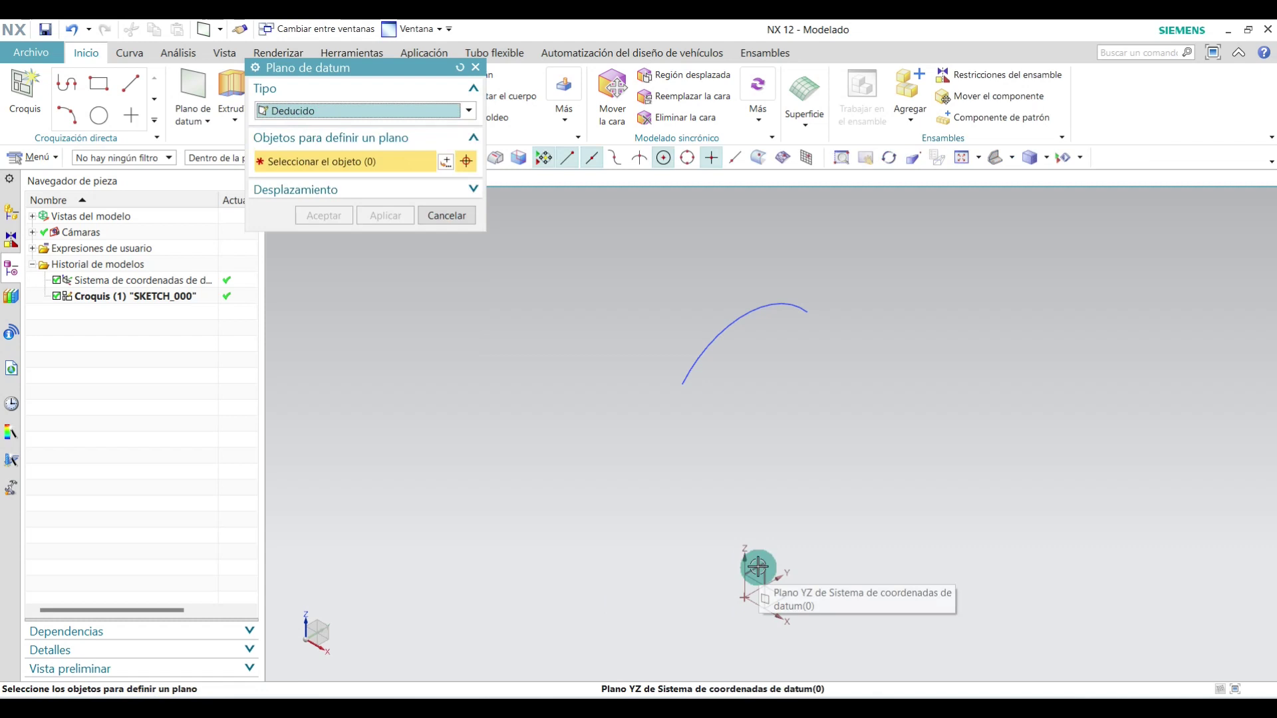
click(757, 567)
mouse_move(758, 566)
middle_down()
mouse_move(767, 493)
mouse_move(783, 504)
mouse_move(790, 490)
mouse_move(776, 559)
mouse_move(932, 623)
middle_up()
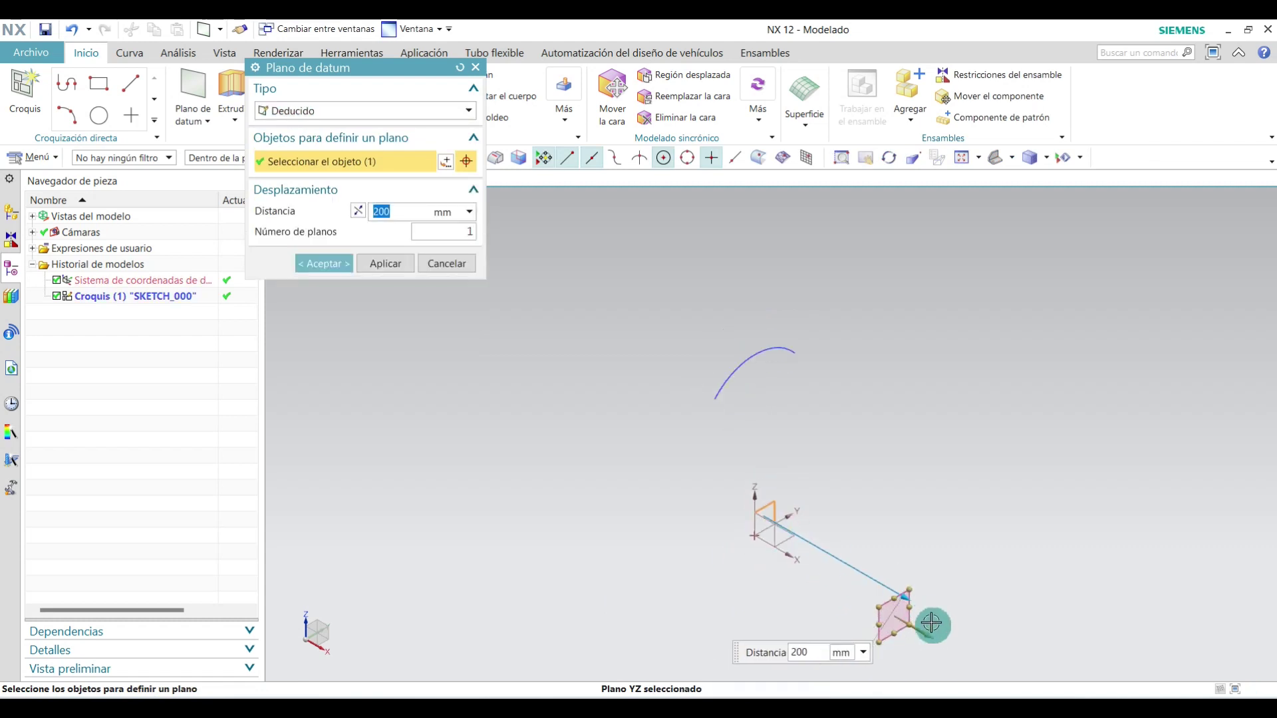
double_click(931, 640)
text(-200)
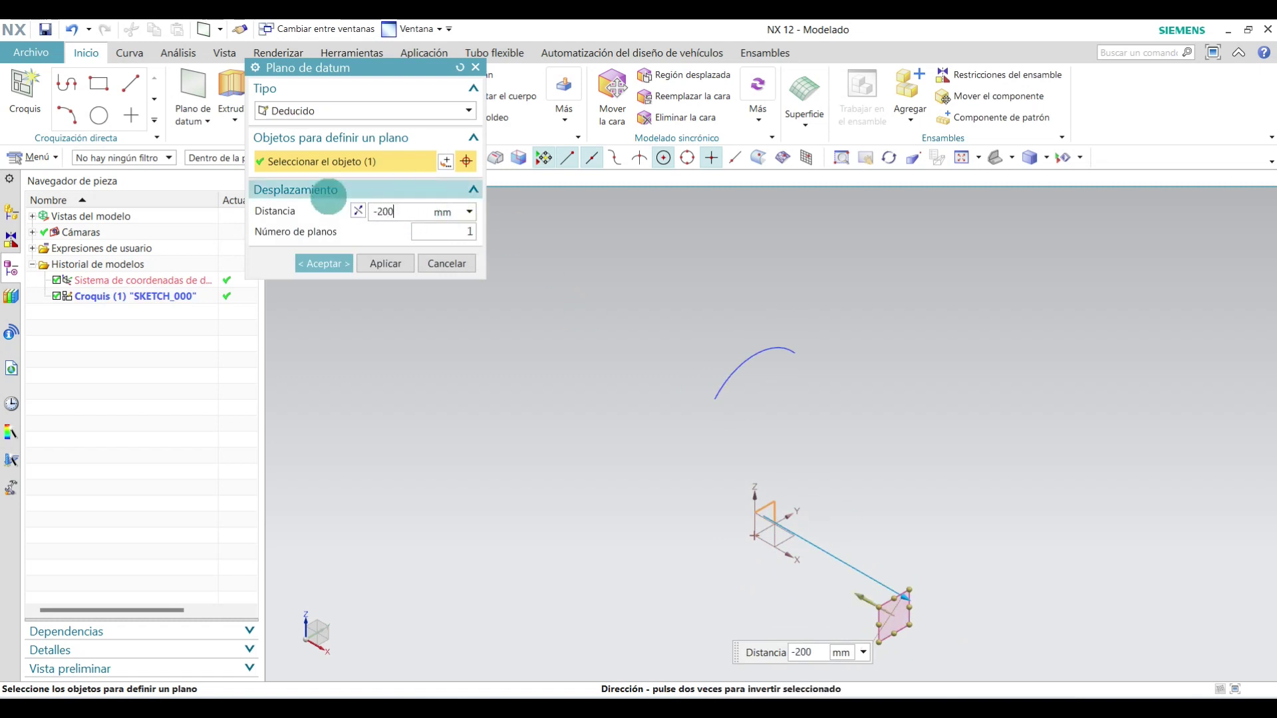
click(329, 201)
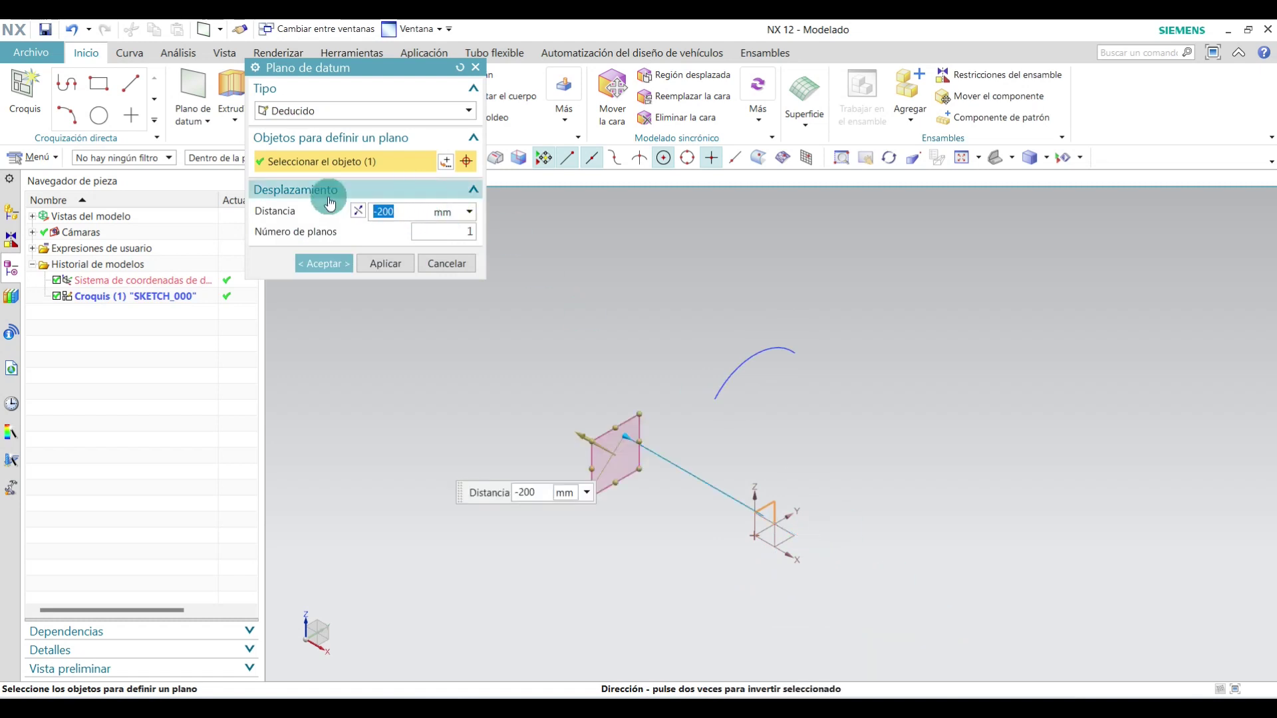
click(318, 263)
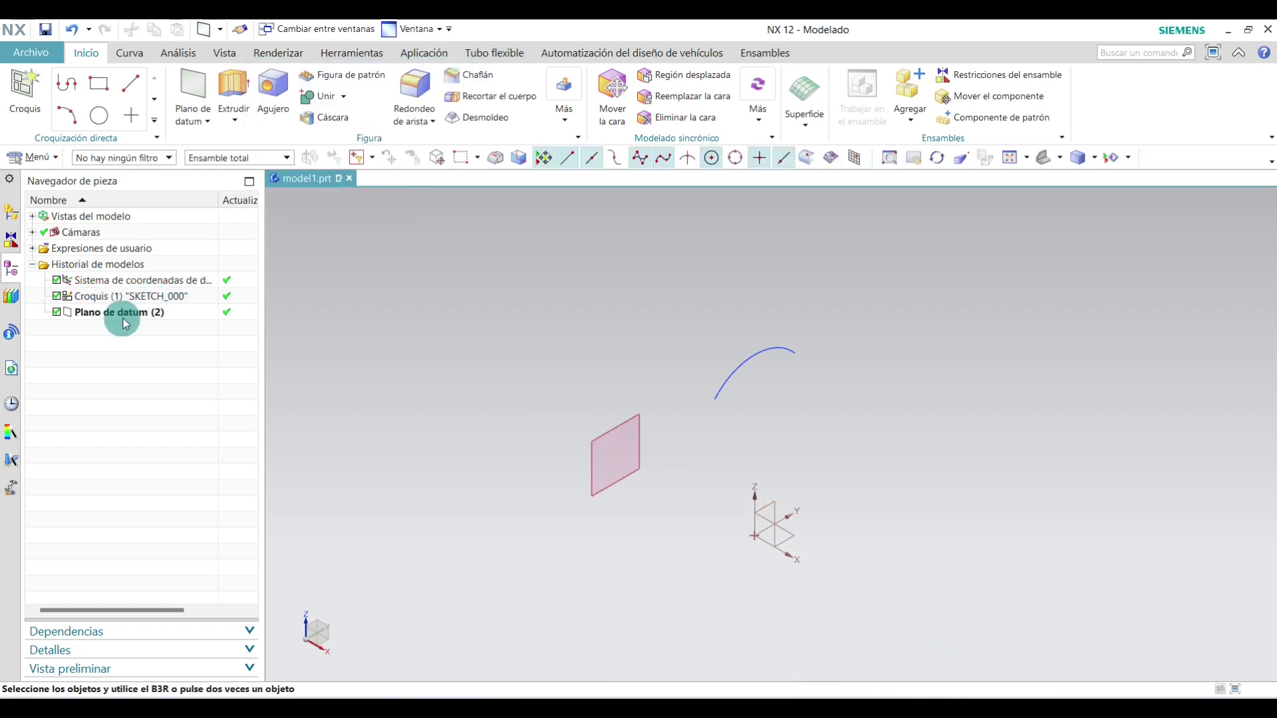
Copy the arc sketch and paste it onto the new datum plane with flipped orientation.
right_click(133, 299)
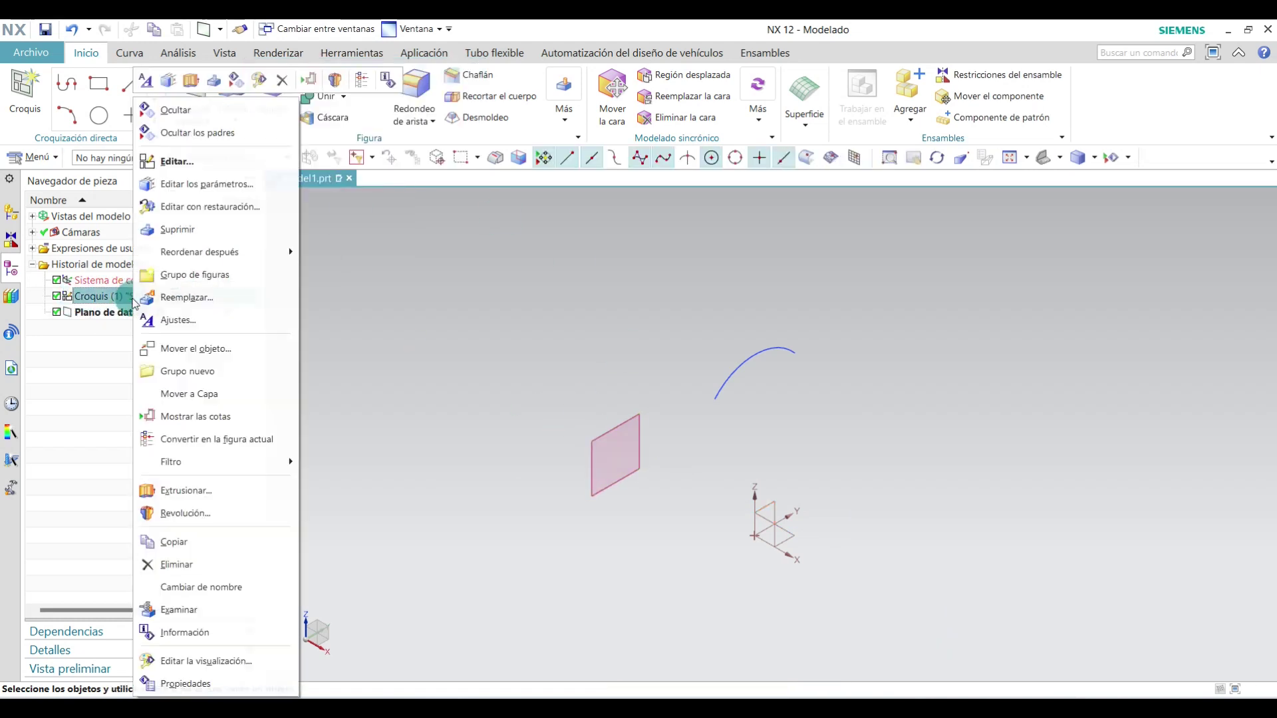
click(227, 536)
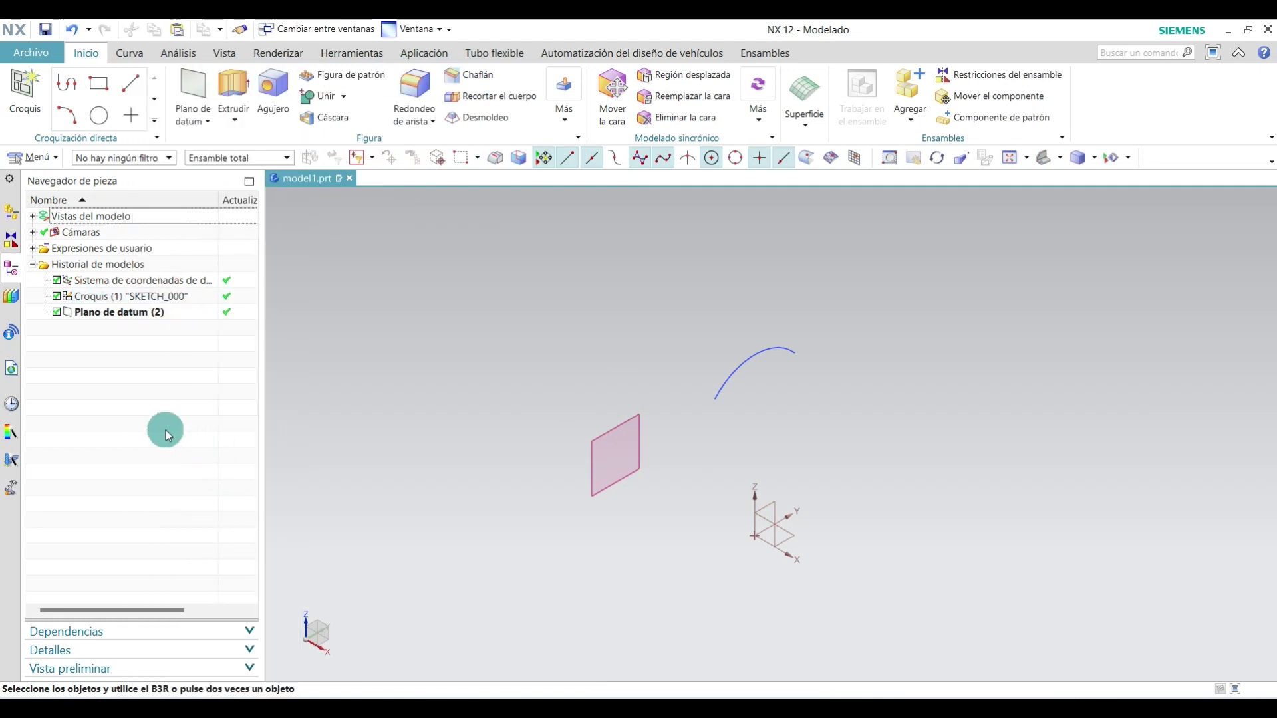
right_click(83, 385)
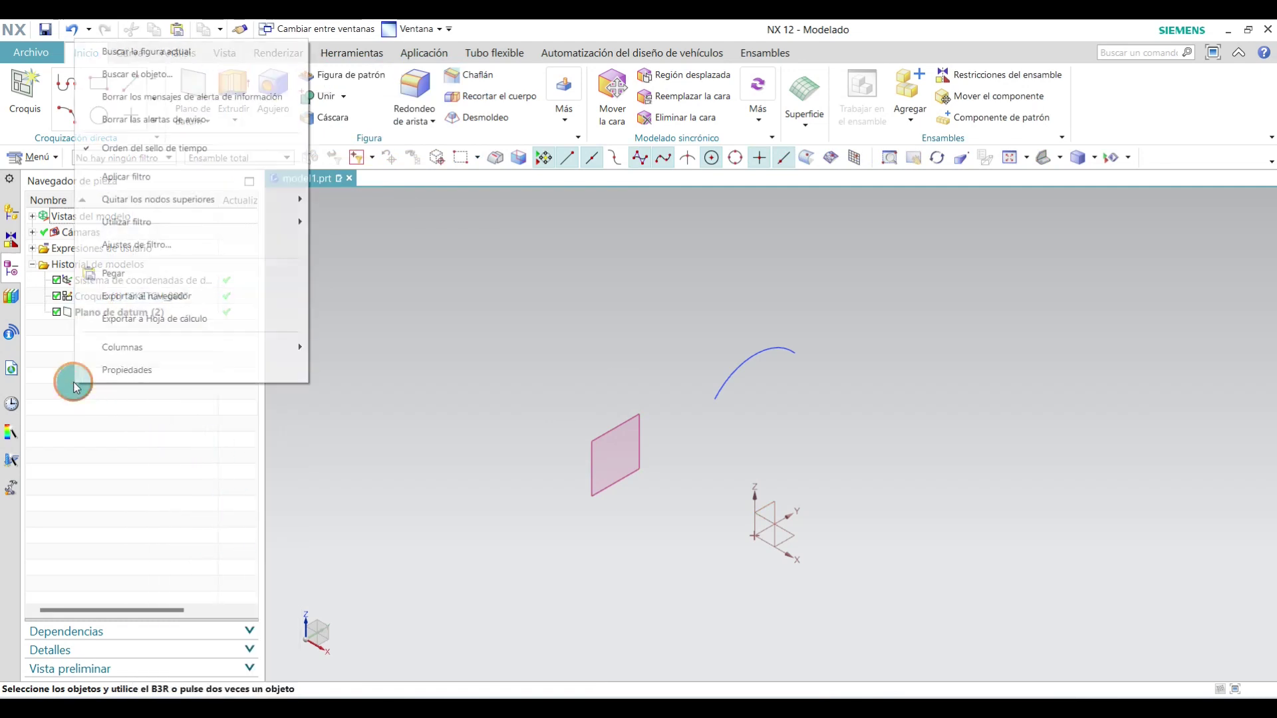
click(153, 273)
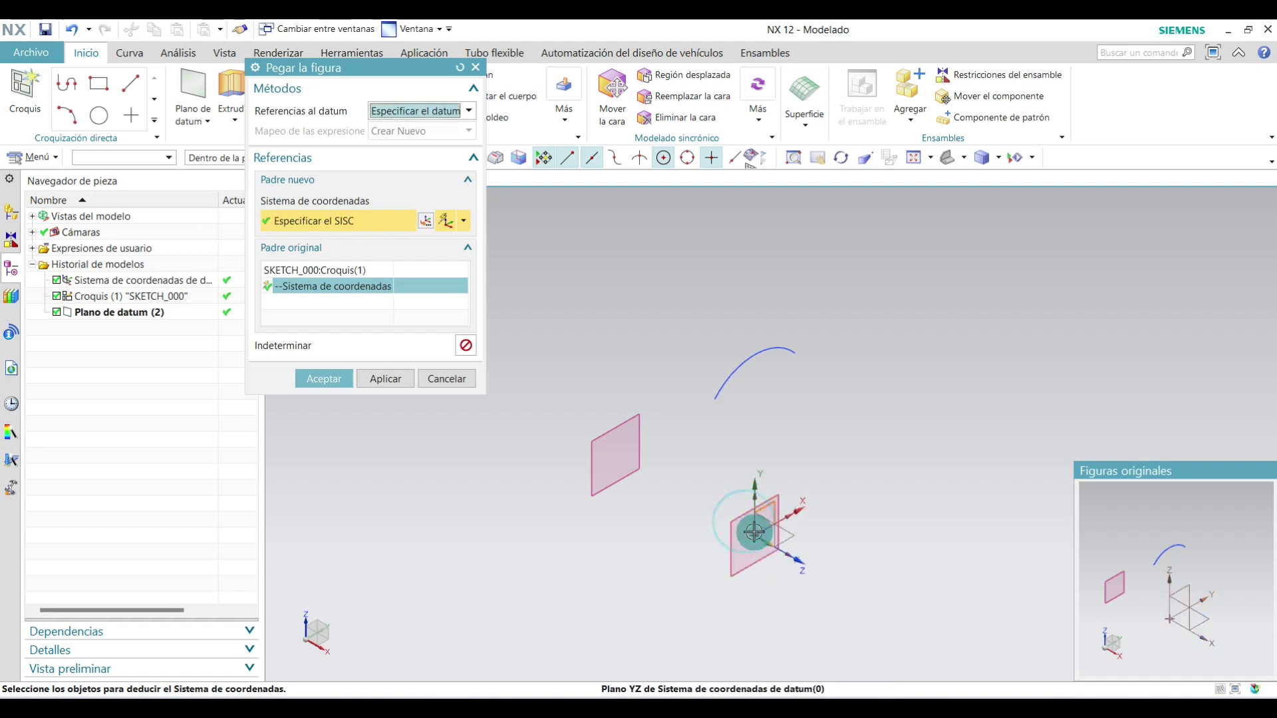
click(755, 532)
click(612, 429)
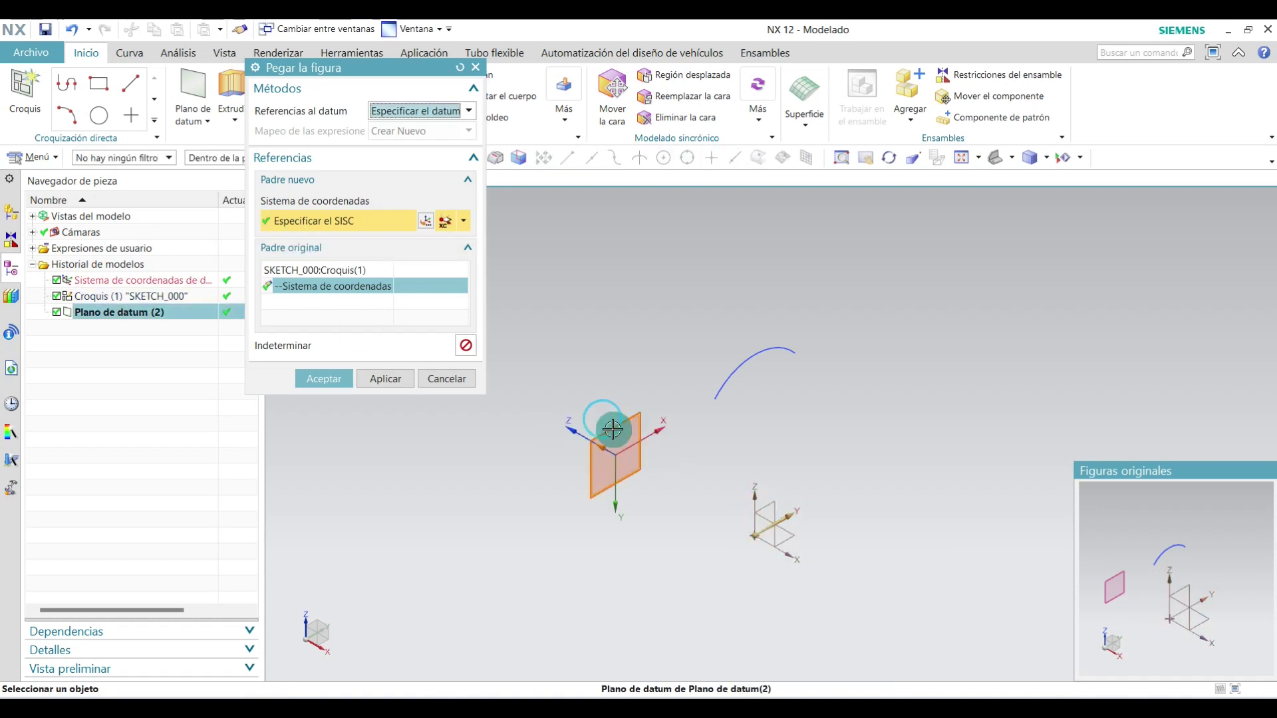
double_click(604, 439)
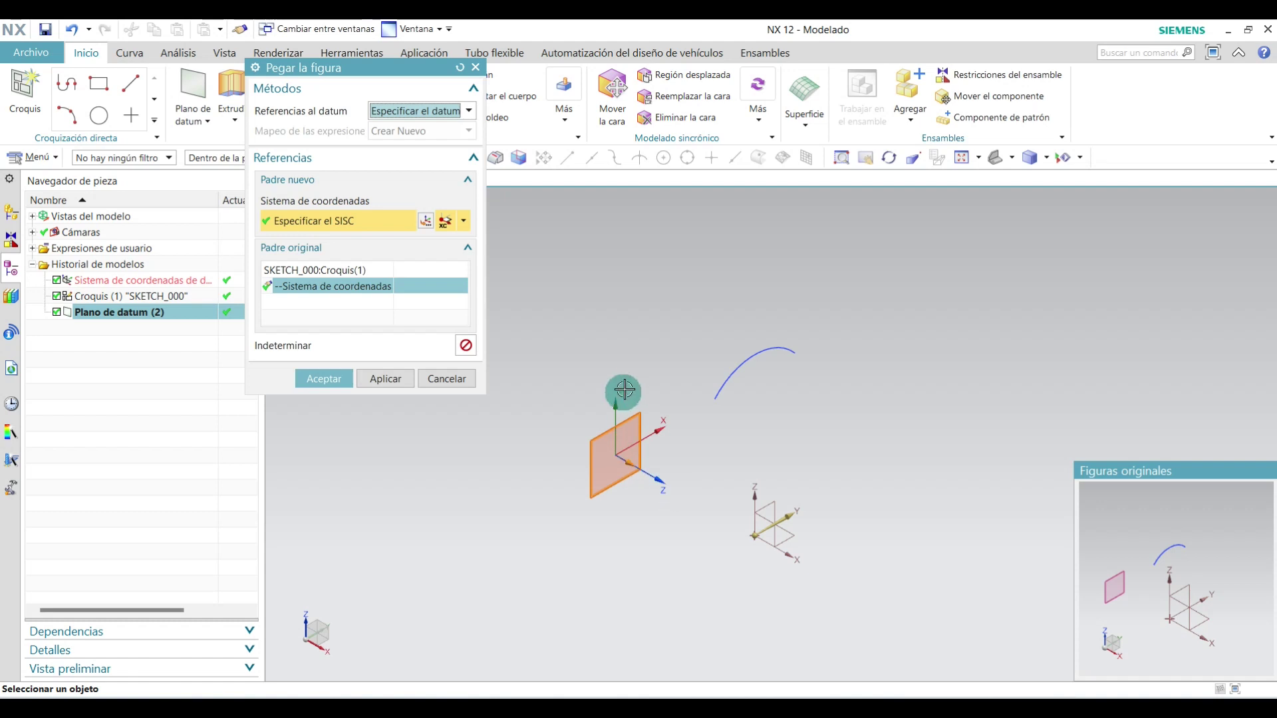
click(342, 378)
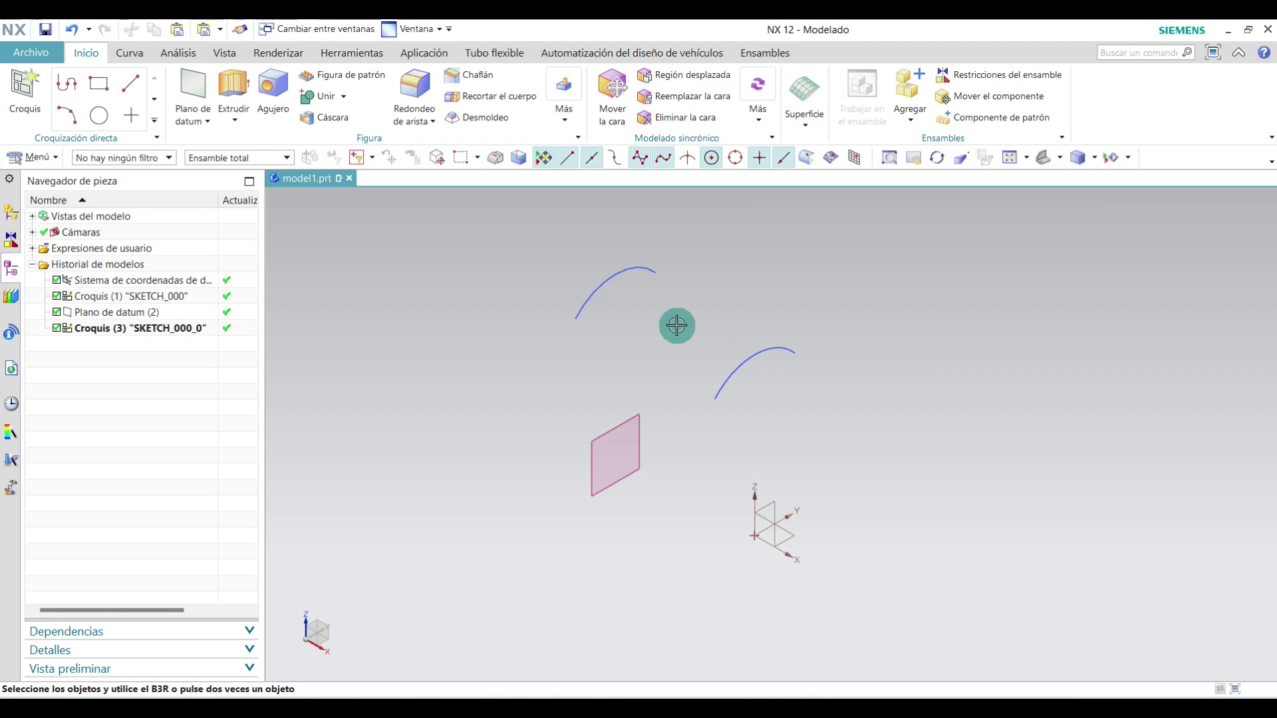
View the two arcs from the front (Frente) and bring up the Curva tools.
click(1059, 157)
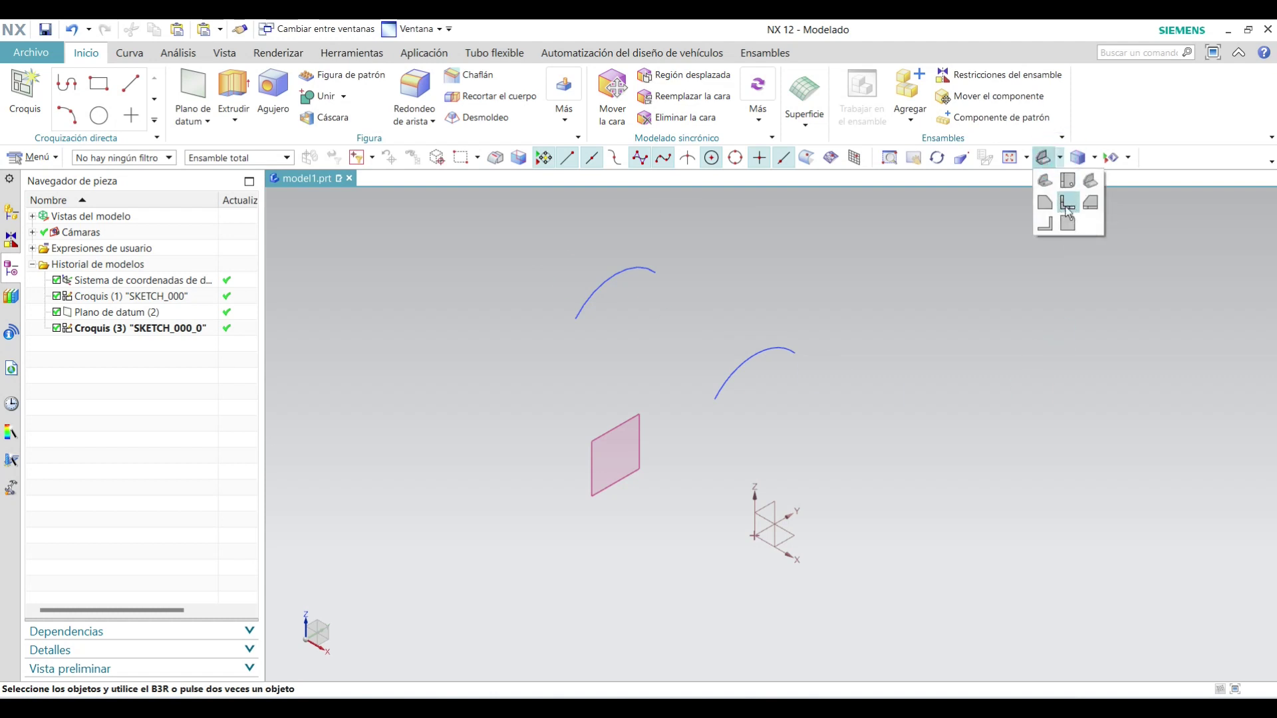
click(1069, 208)
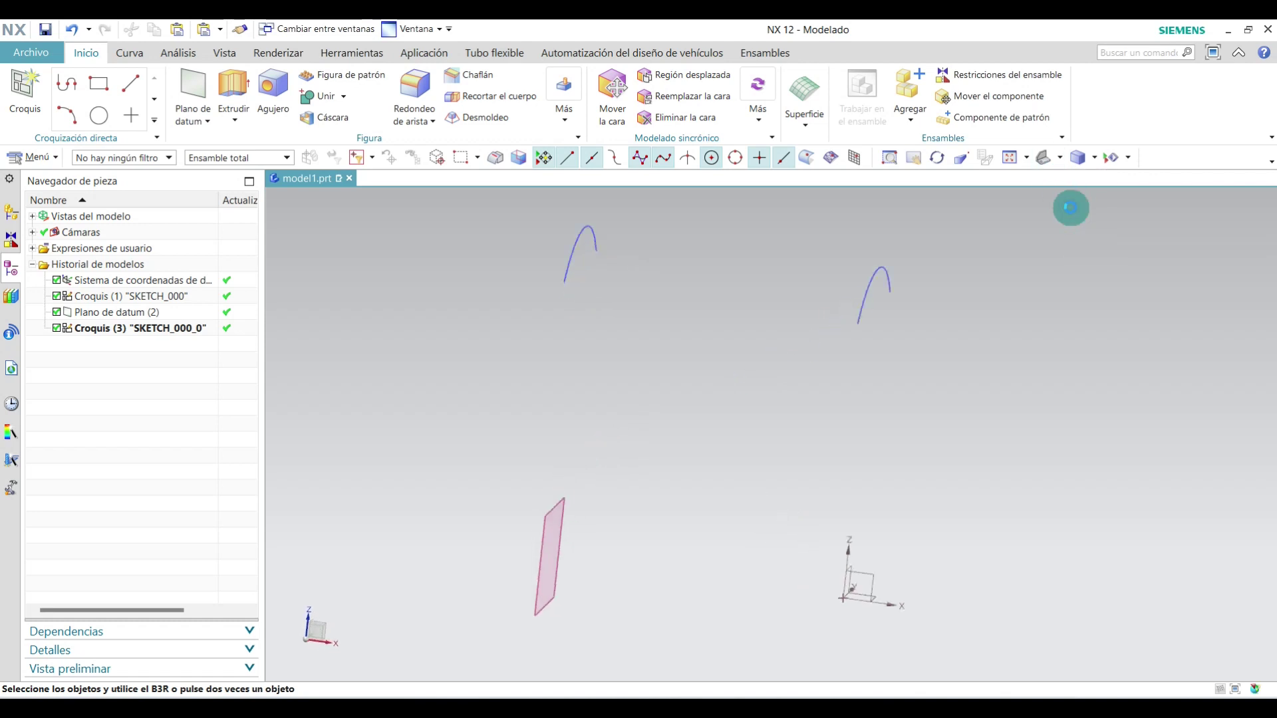
click(1060, 157)
click(641, 384)
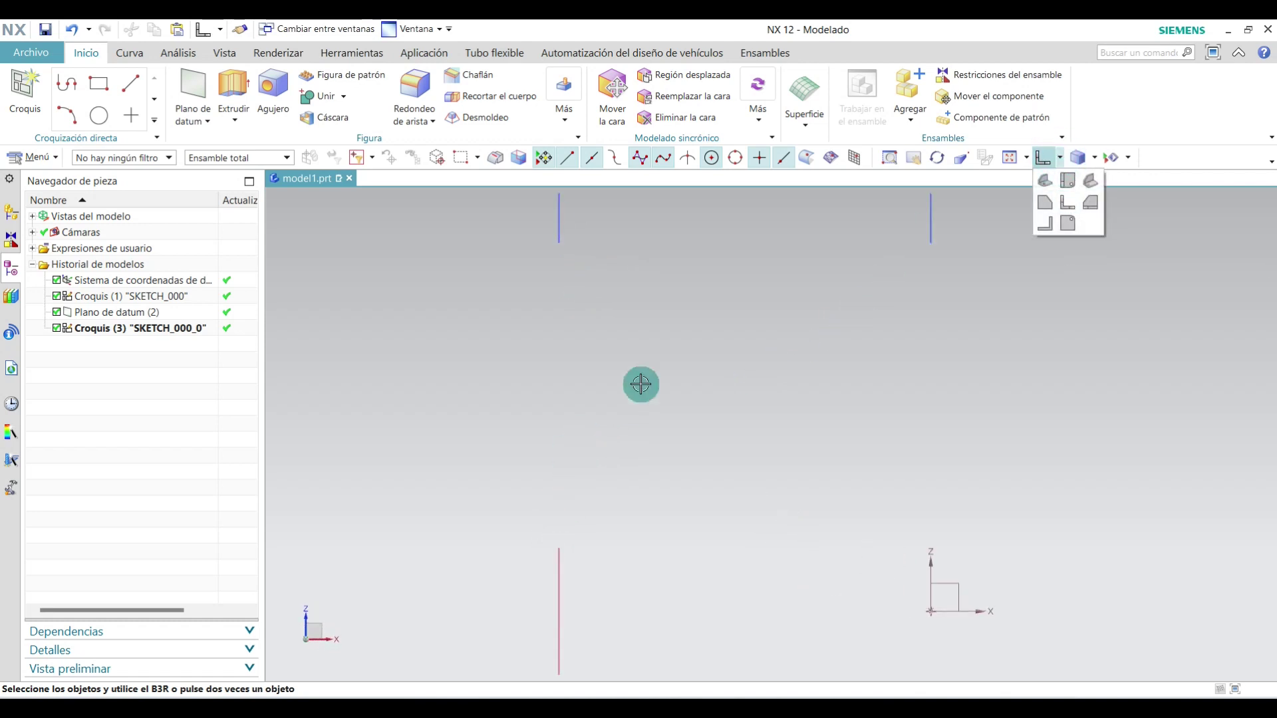
click(892, 338)
scroll(719, 379, up, 3)
scroll(718, 359, down, 1)
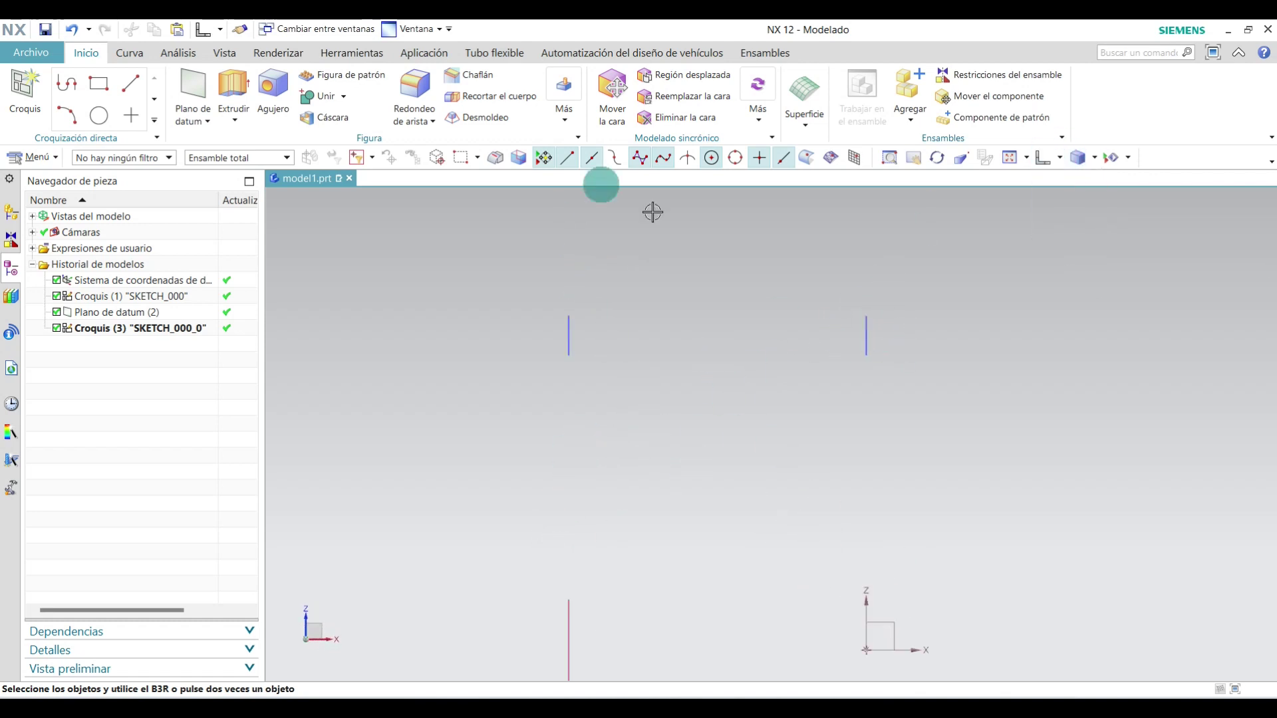
click(130, 55)
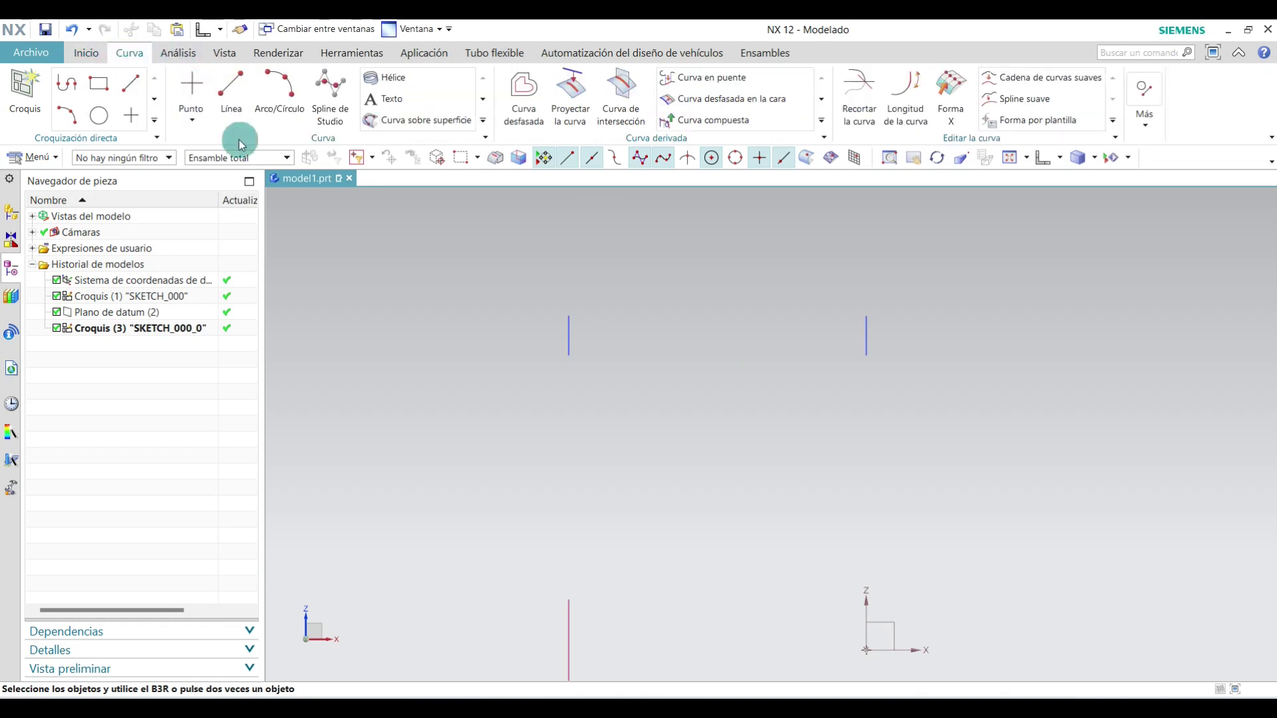
Draw a 200 mm straight line bridging the two arcs.
click(230, 87)
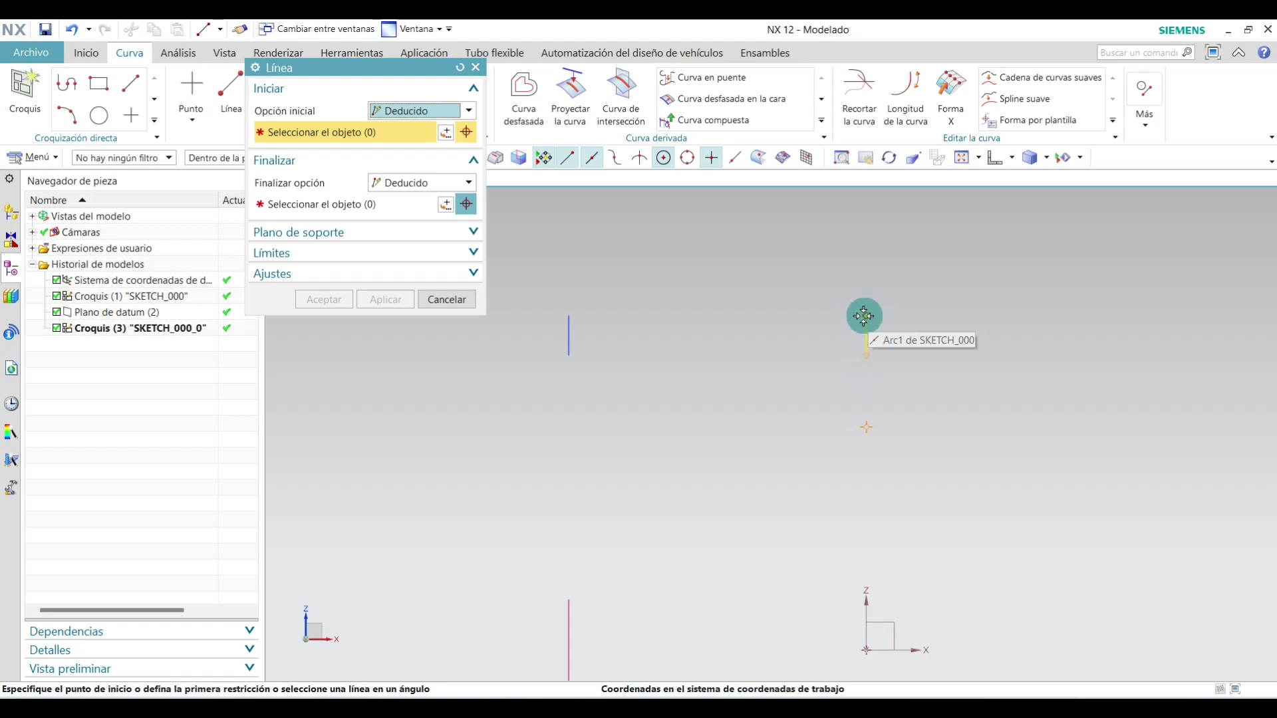
click(865, 315)
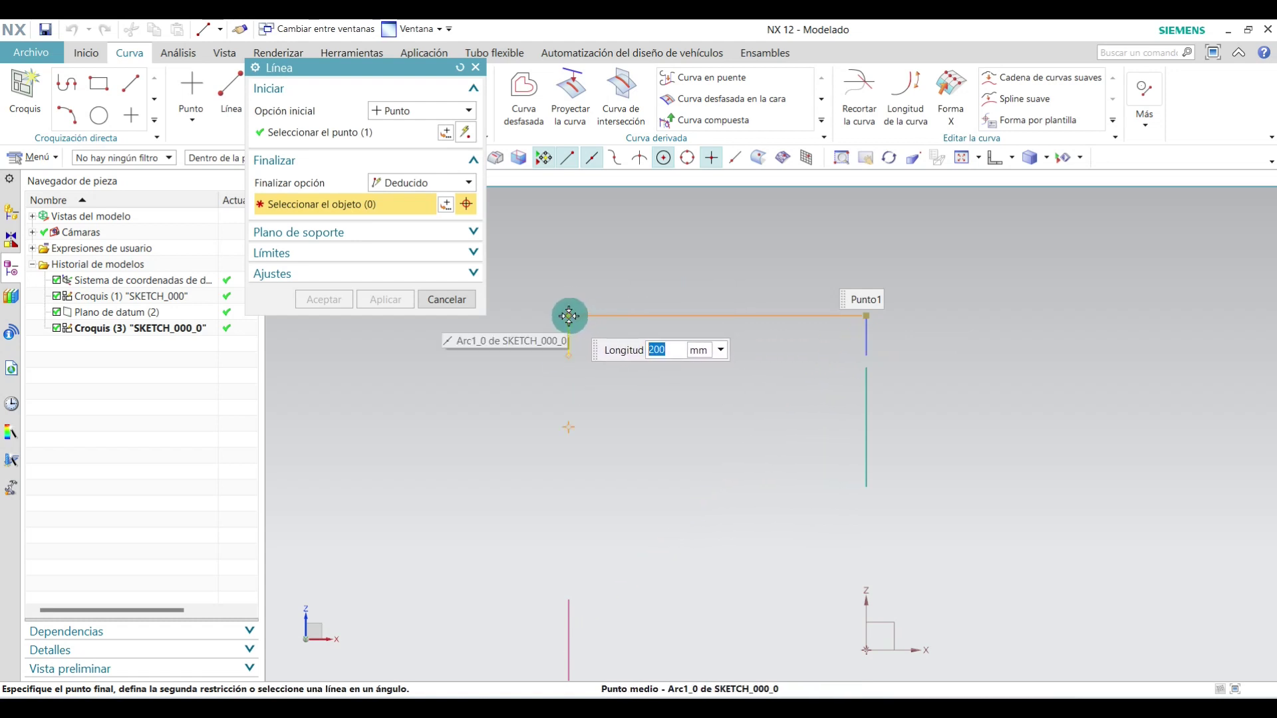
click(569, 316)
click(323, 299)
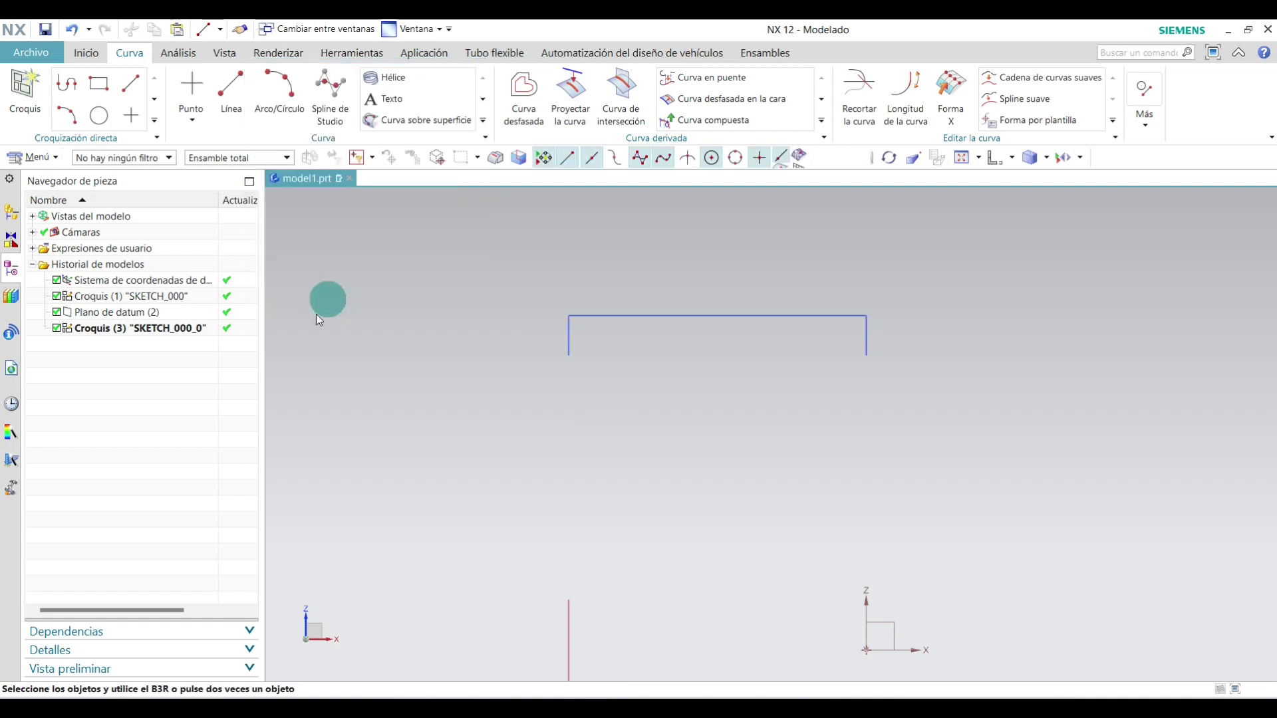
Look at the wireframe in isometric view, rotated slightly.
click(1061, 158)
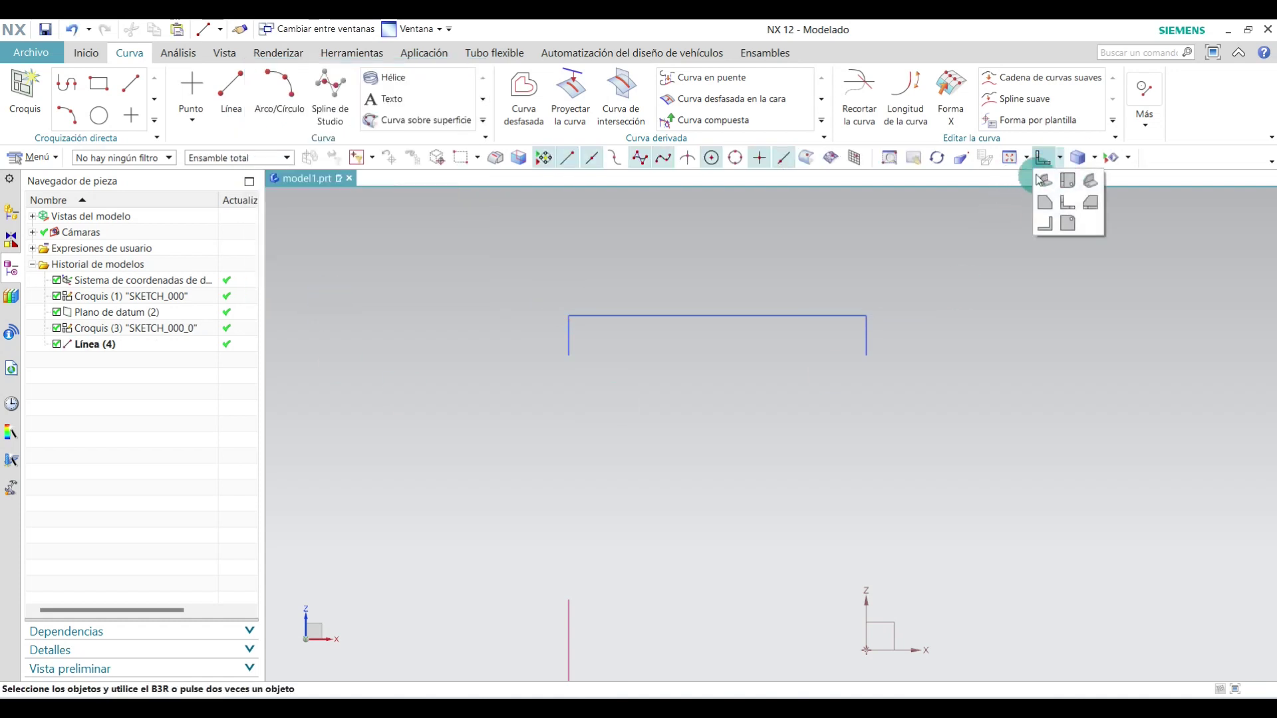
click(1091, 181)
middle_drag(718, 379, 662, 376)
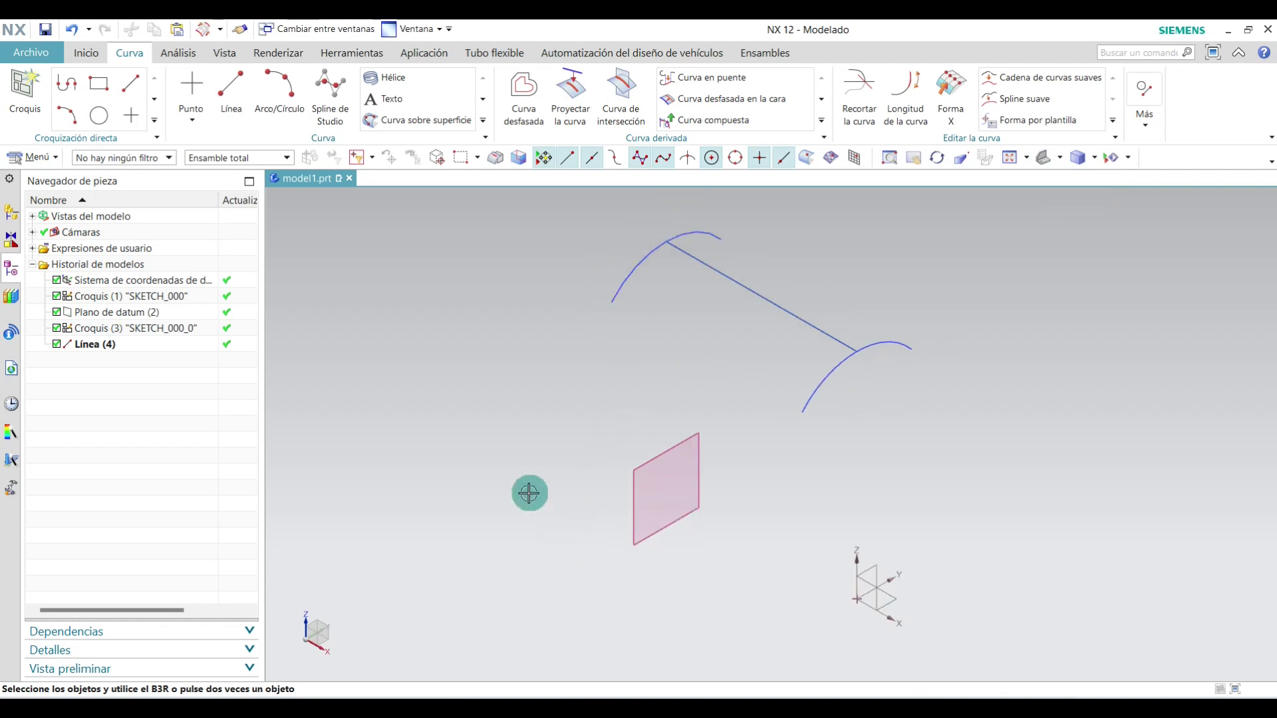
click(85, 54)
Sweep the two arcs as sections along the connecting line guide into an arch surface.
click(803, 124)
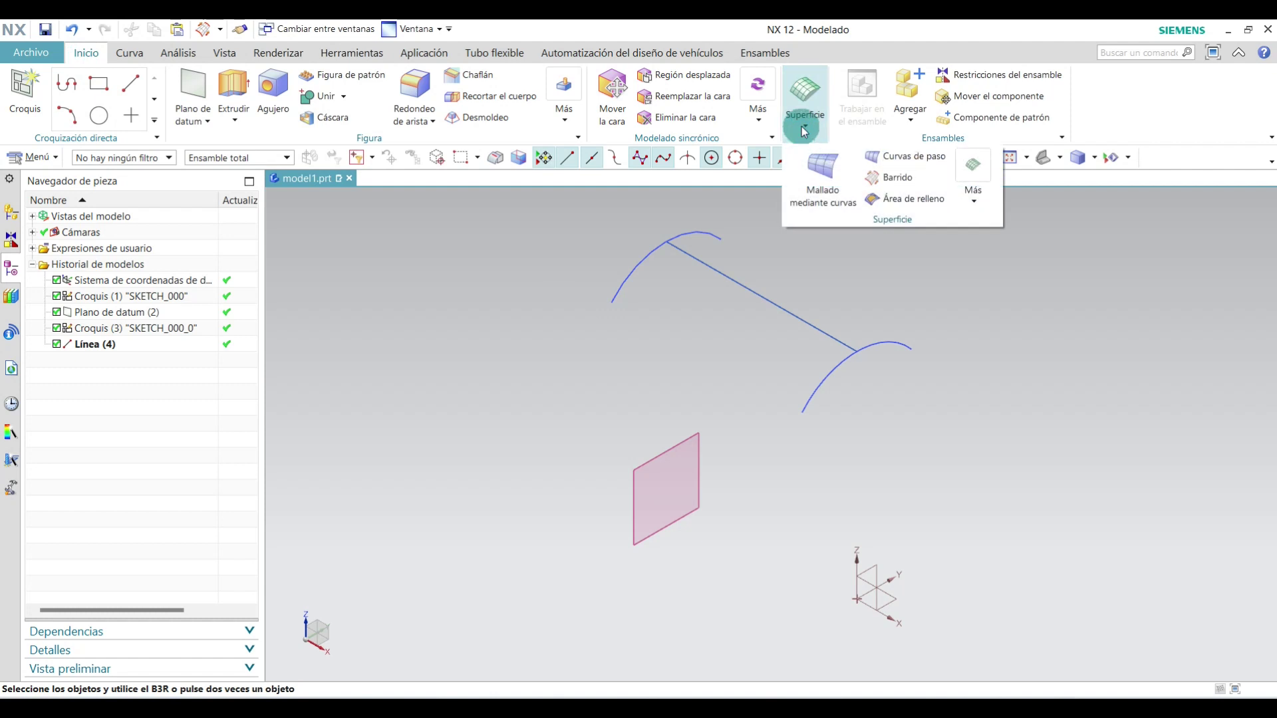
click(882, 175)
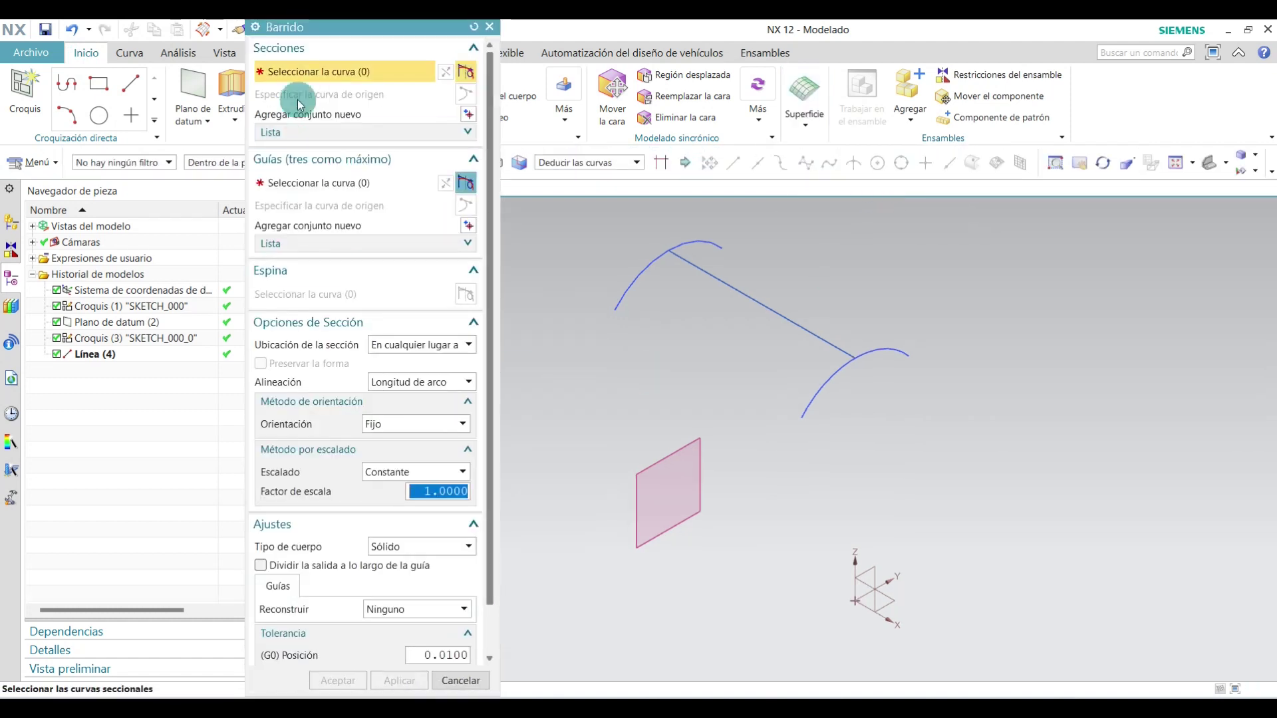
drag(385, 25, 360, 35)
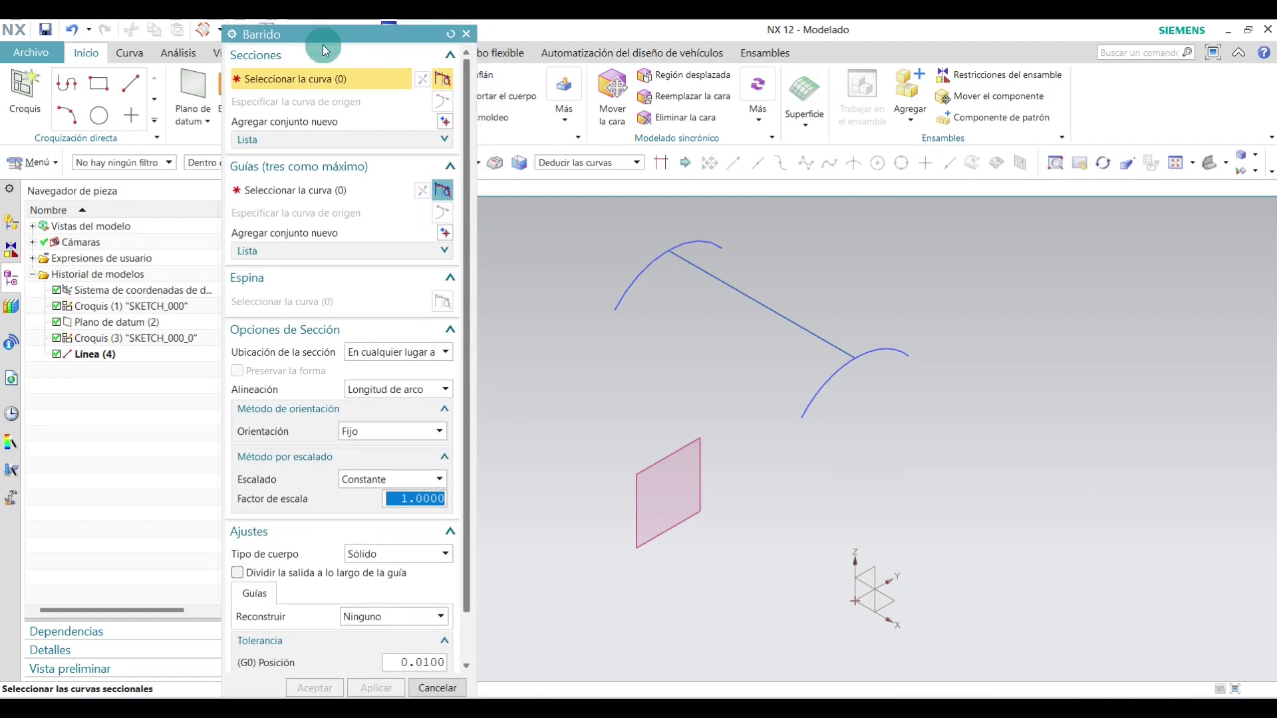
click(288, 79)
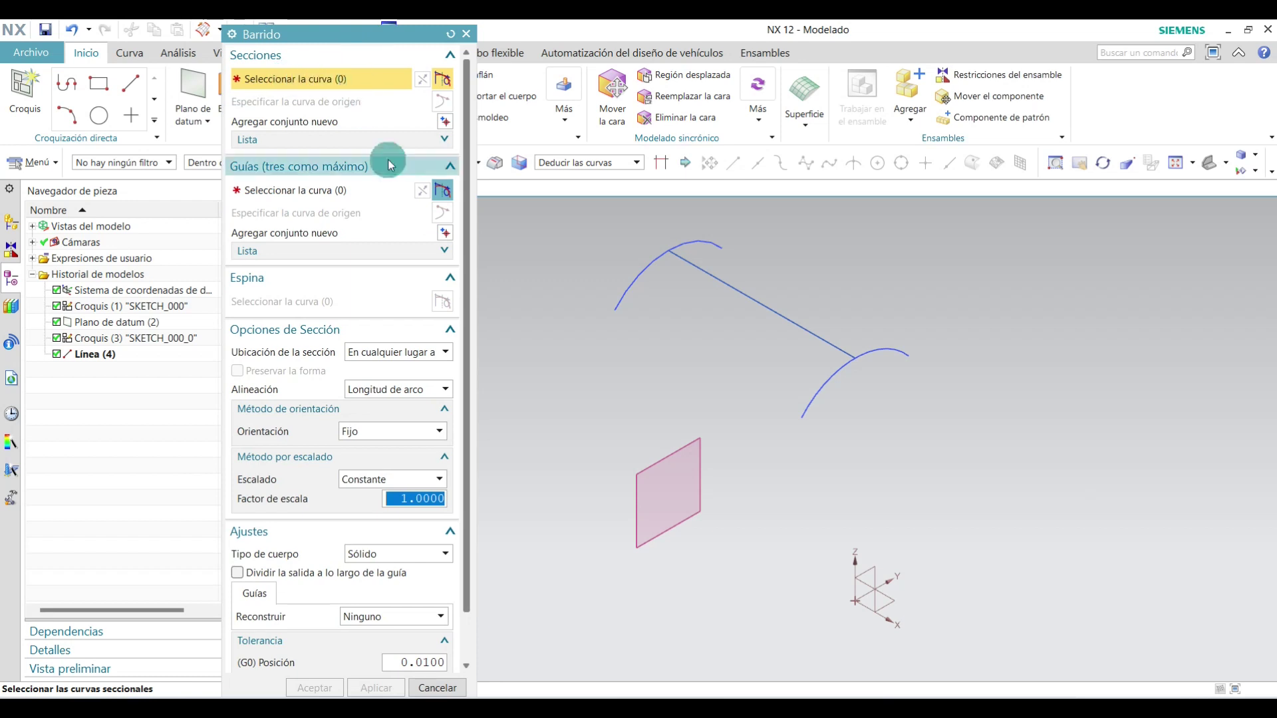
click(908, 351)
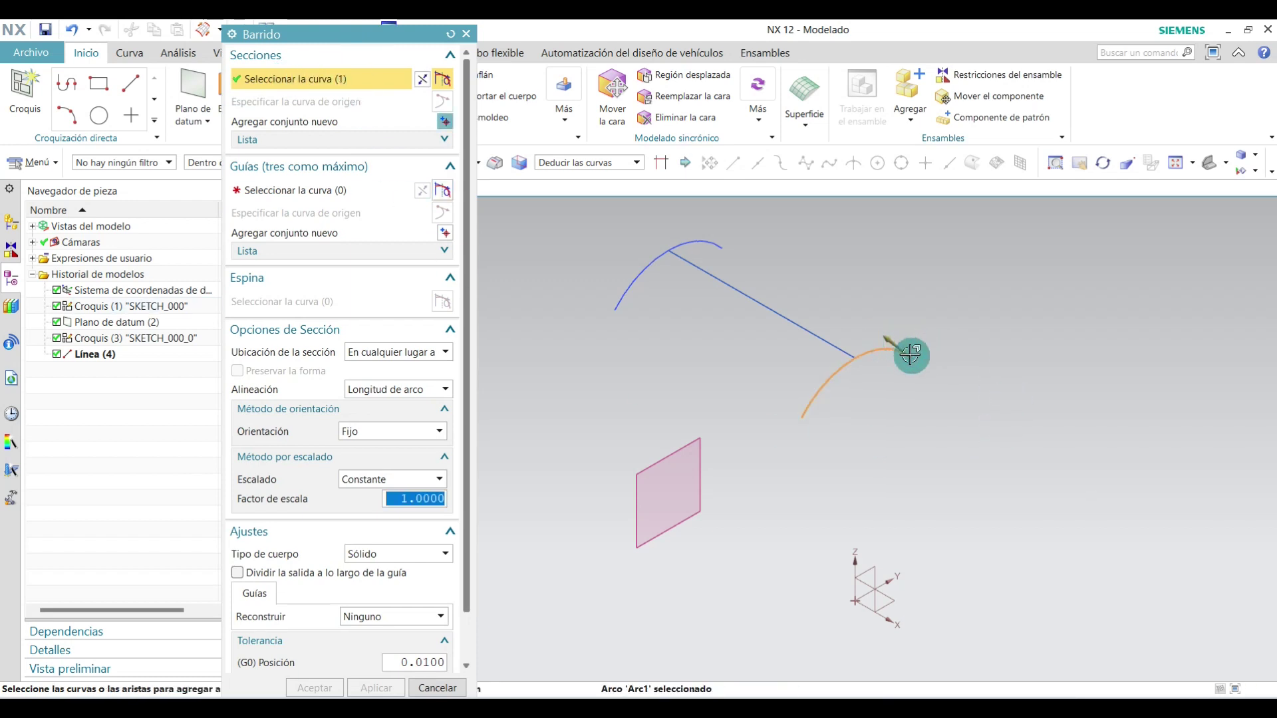
click(444, 123)
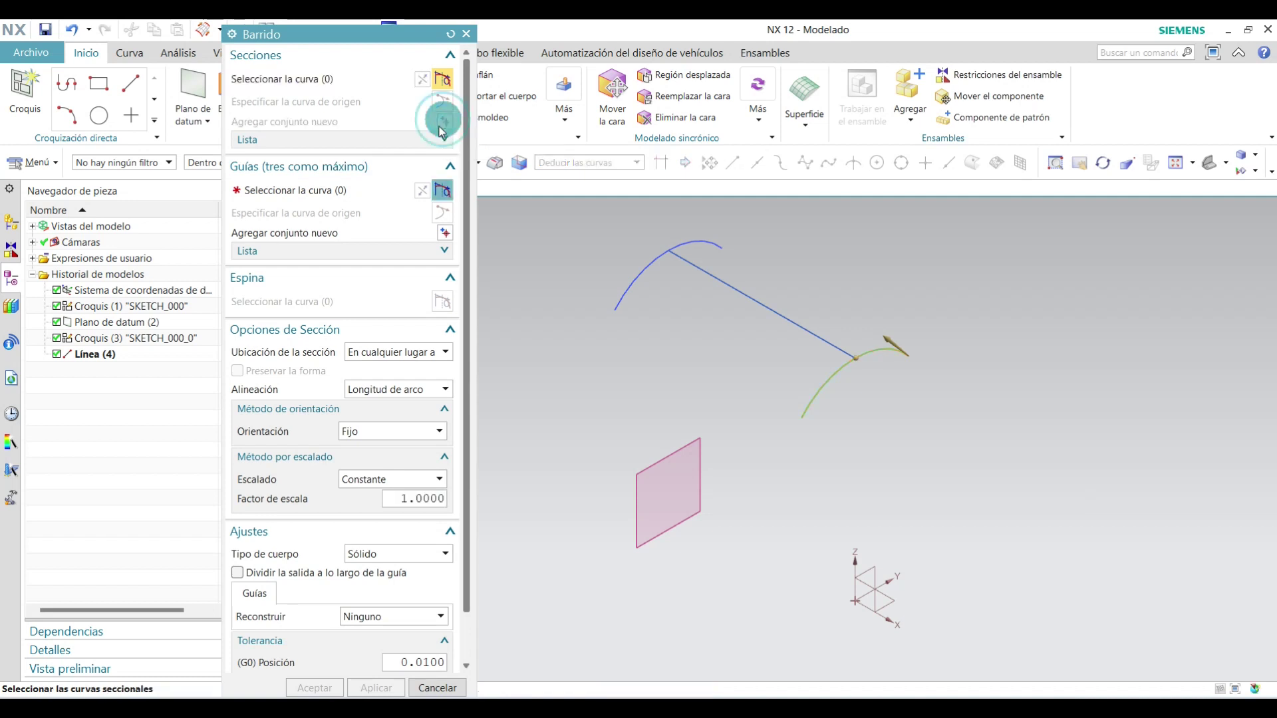
click(720, 245)
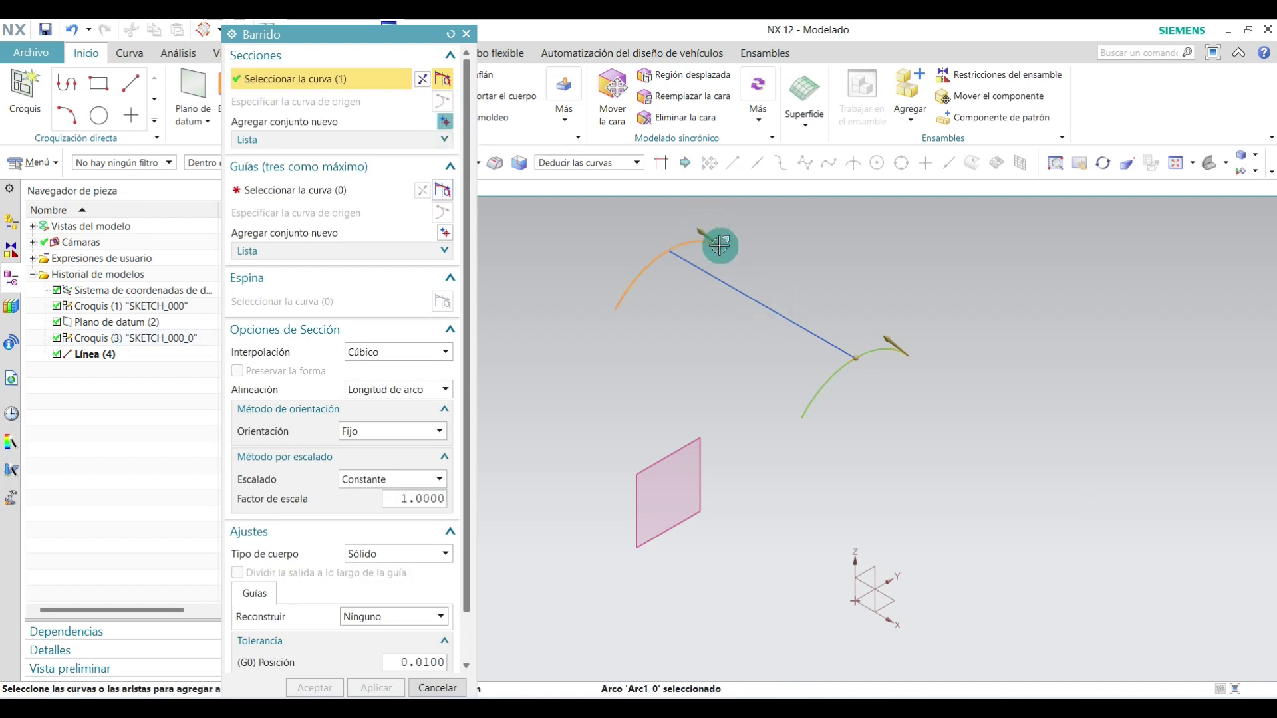
click(327, 190)
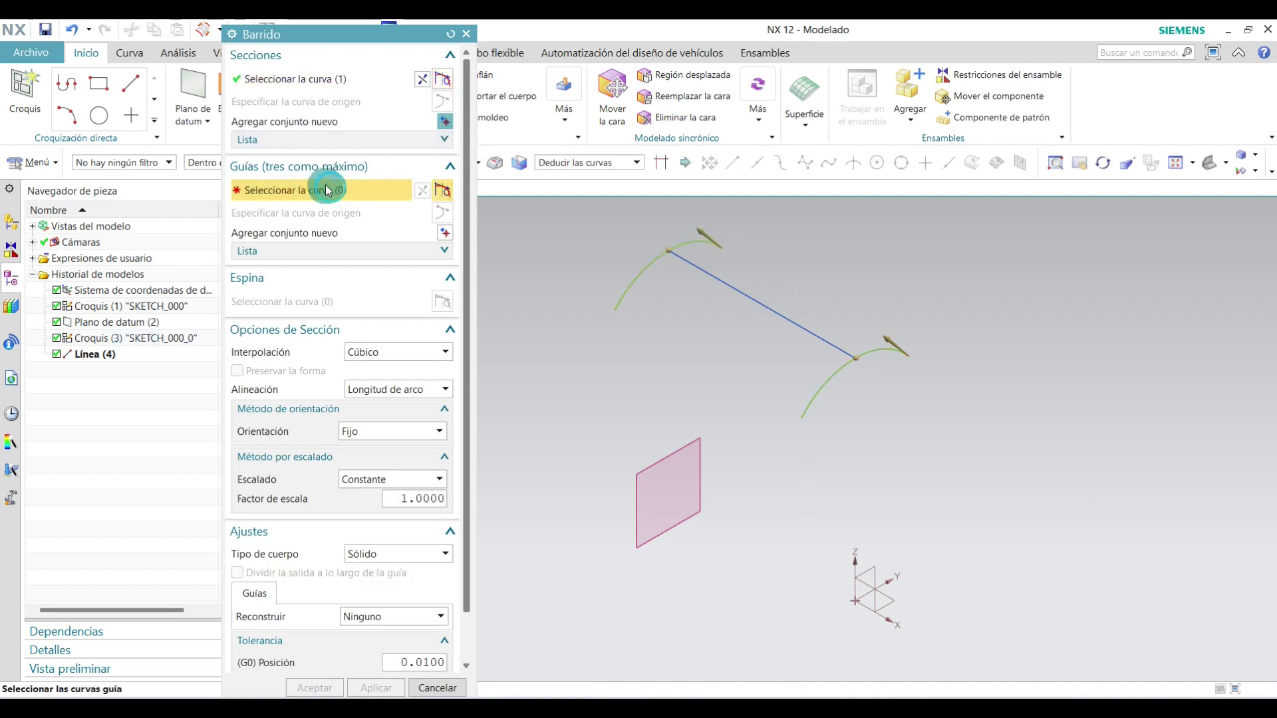
click(754, 301)
click(337, 685)
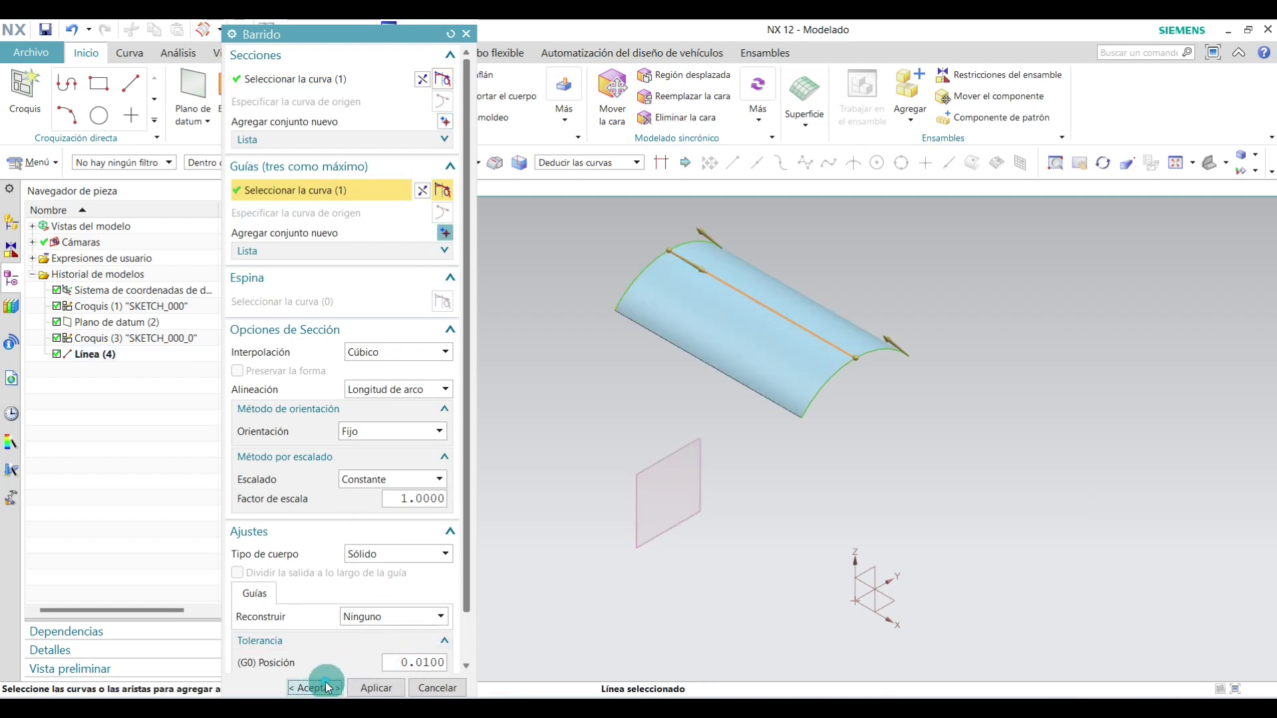
Orbit around the swept surface, then return to the isometric view.
mouse_move(804, 462)
middle_down()
mouse_move(744, 404)
mouse_move(818, 448)
mouse_move(769, 441)
mouse_move(1078, 220)
middle_up()
click(1065, 164)
click(1091, 181)
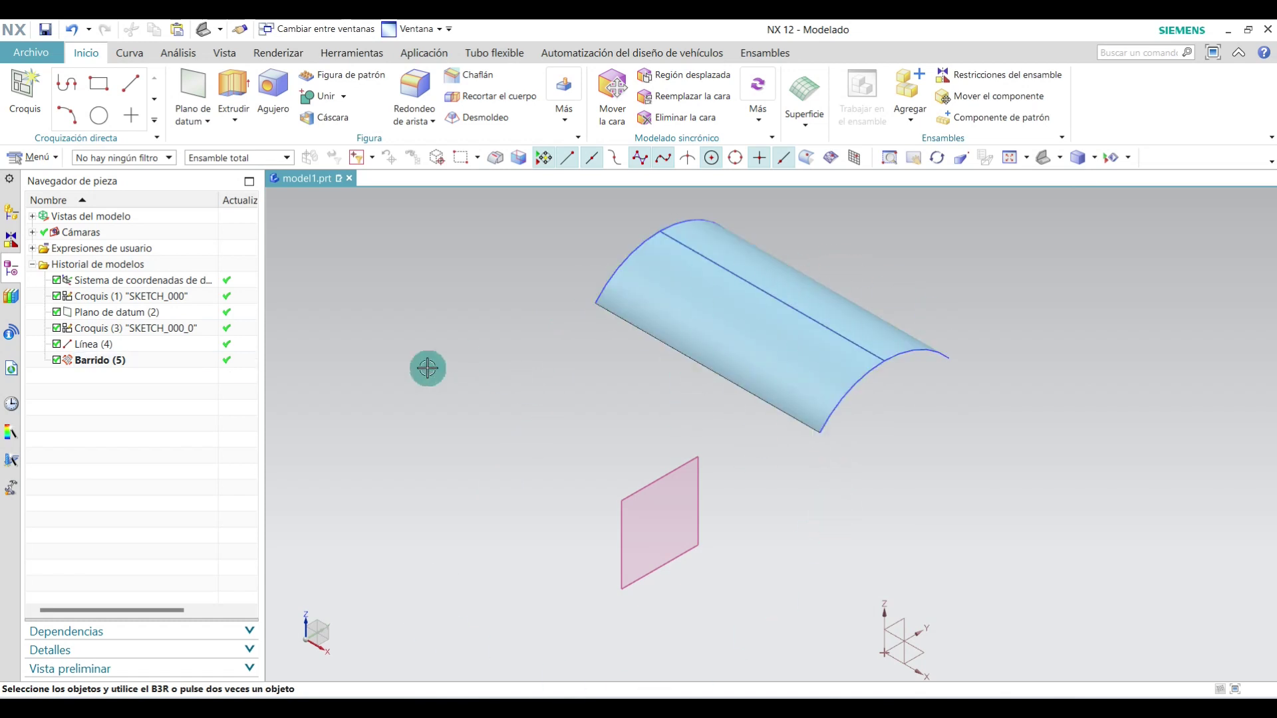
Create a datum plane tangent to the arch surface at its lower edge, enlarged toward the lower left.
click(206, 121)
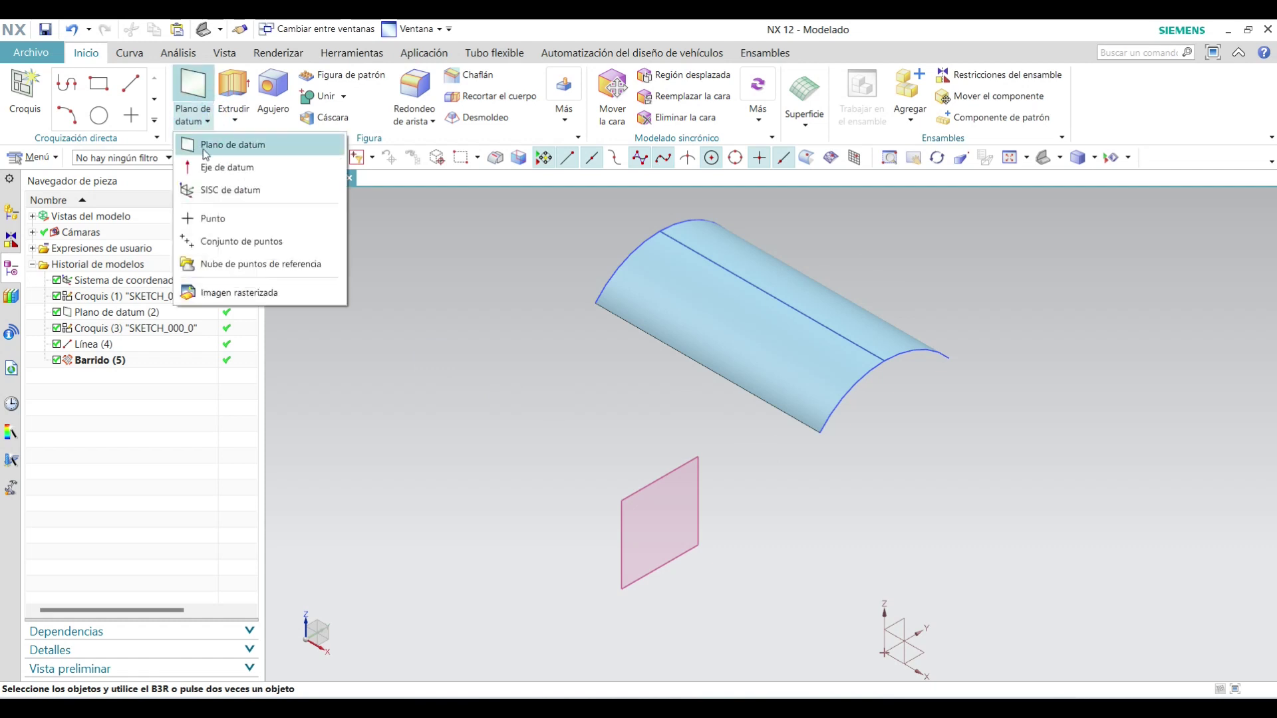
click(213, 145)
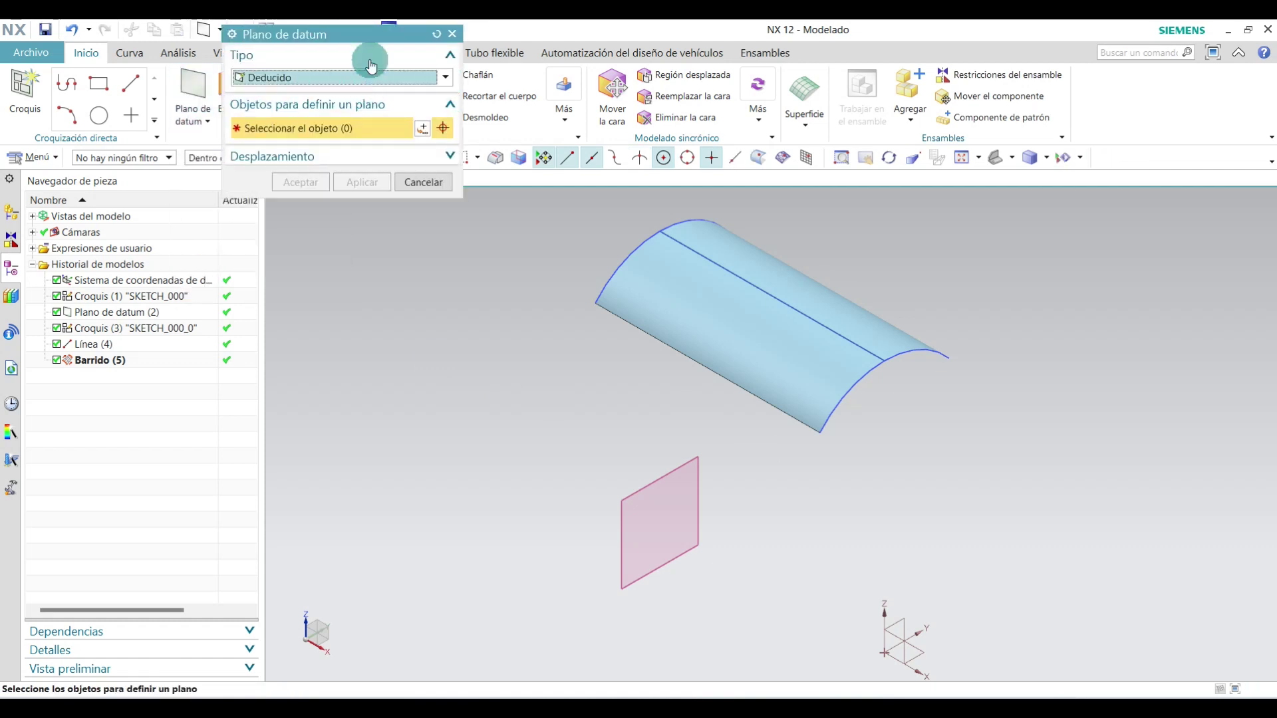
click(447, 78)
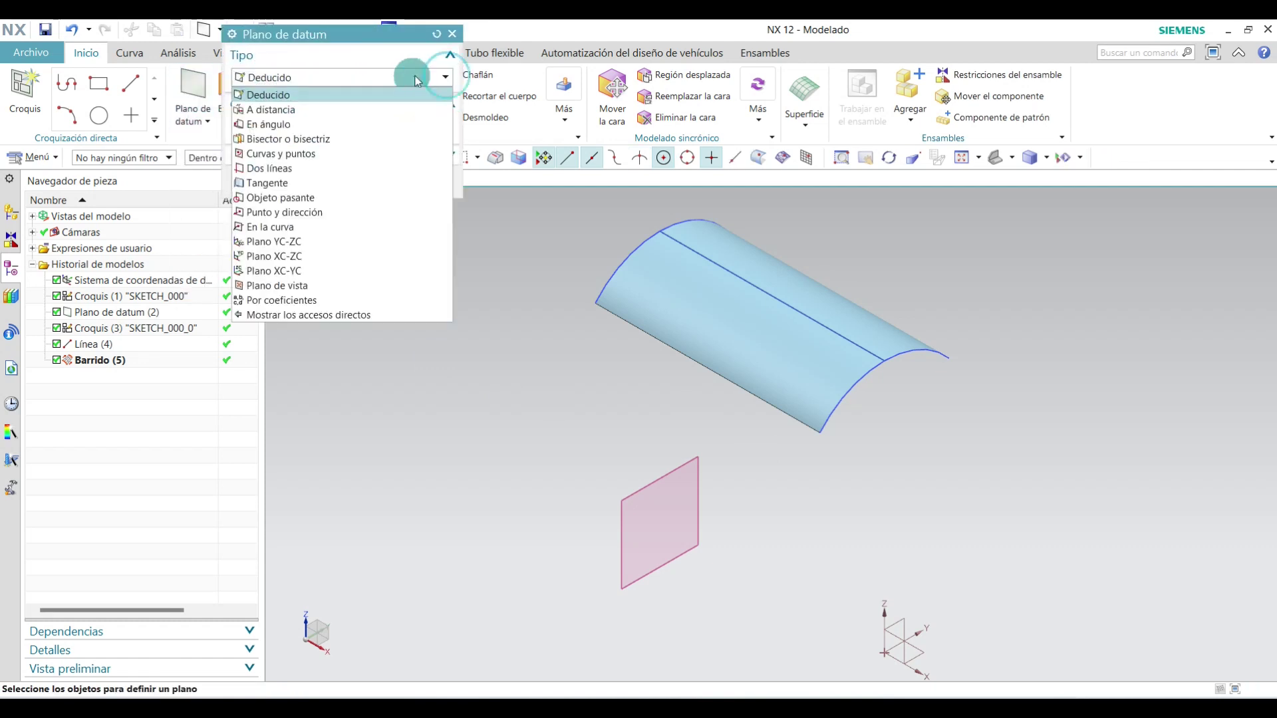
click(273, 184)
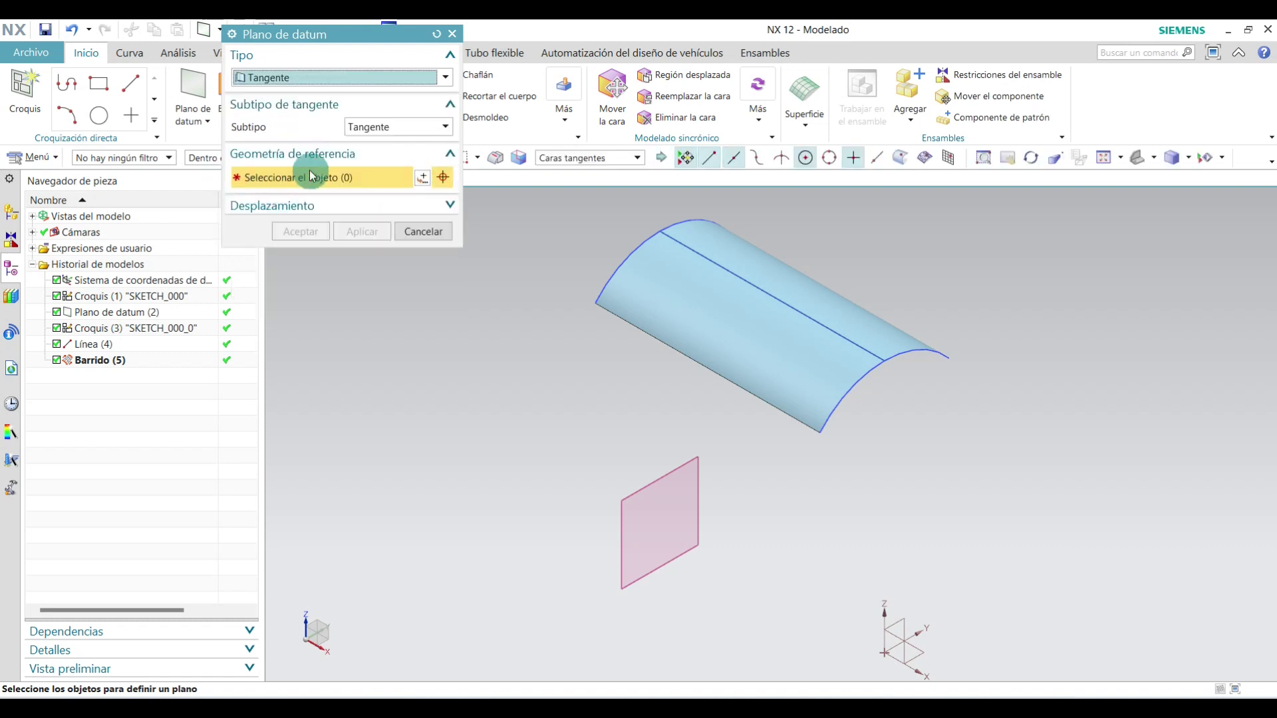
click(819, 435)
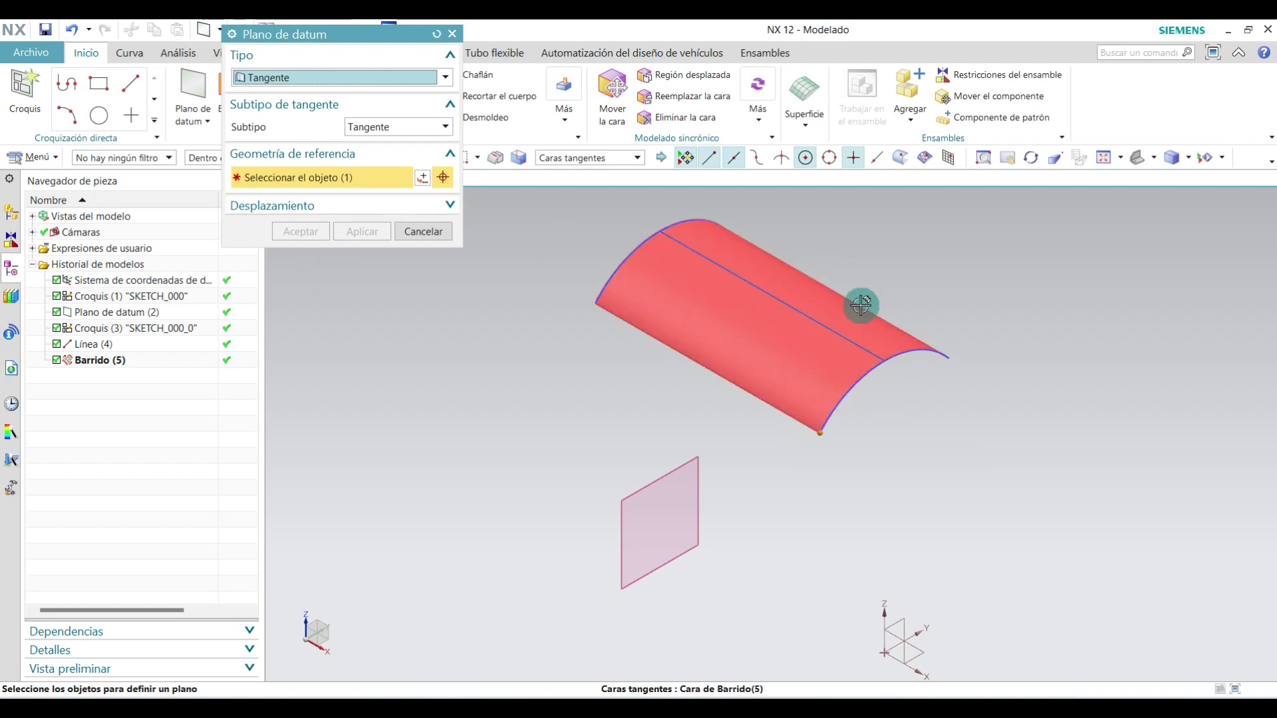
click(740, 337)
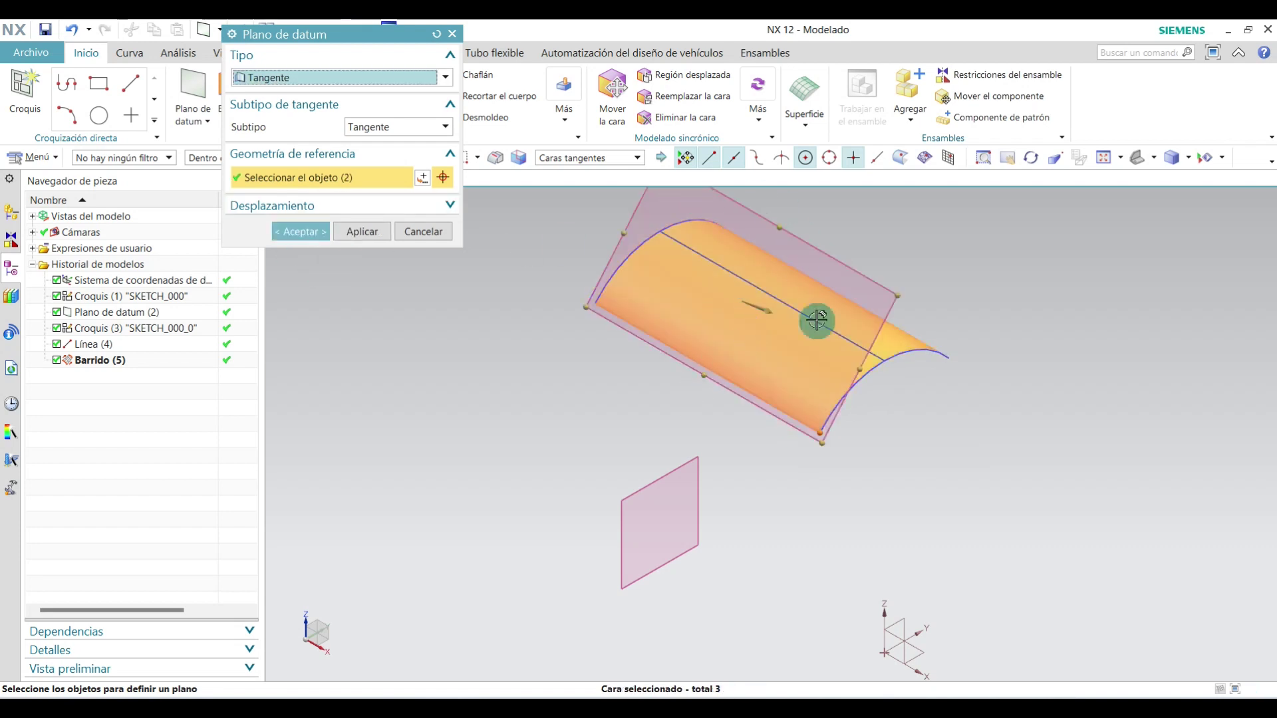
drag(704, 376, 508, 620)
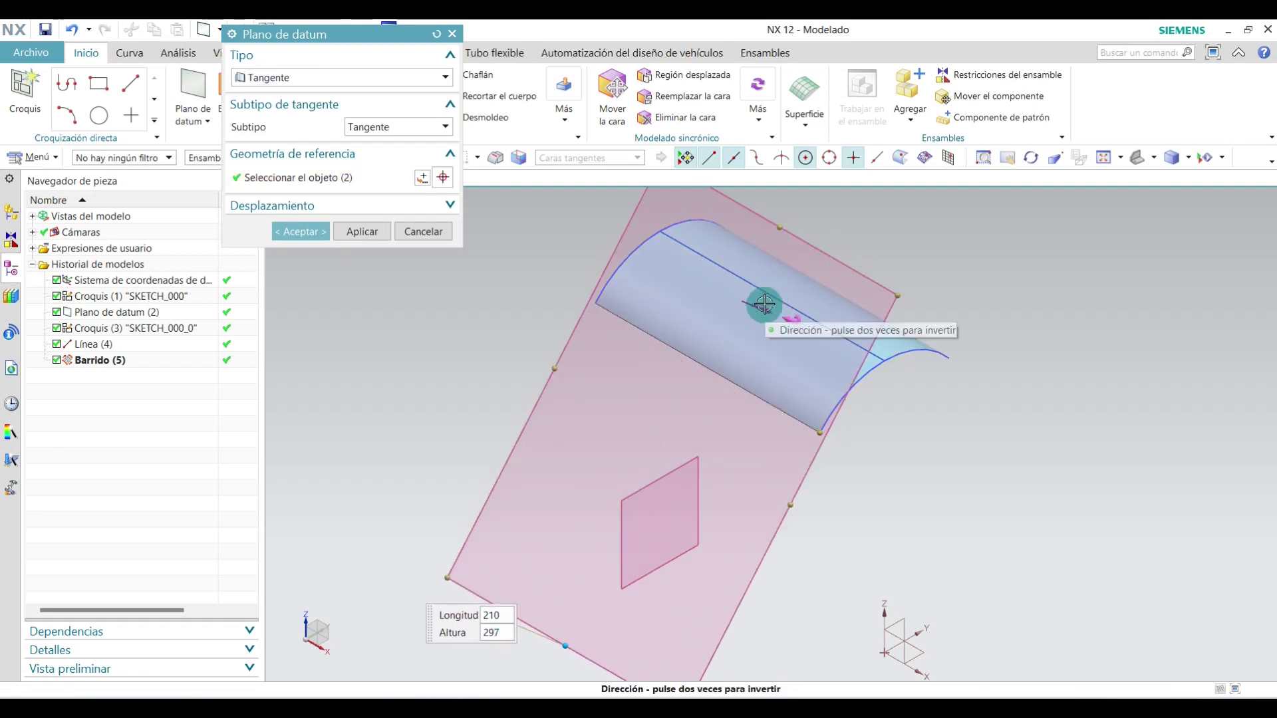
click(307, 232)
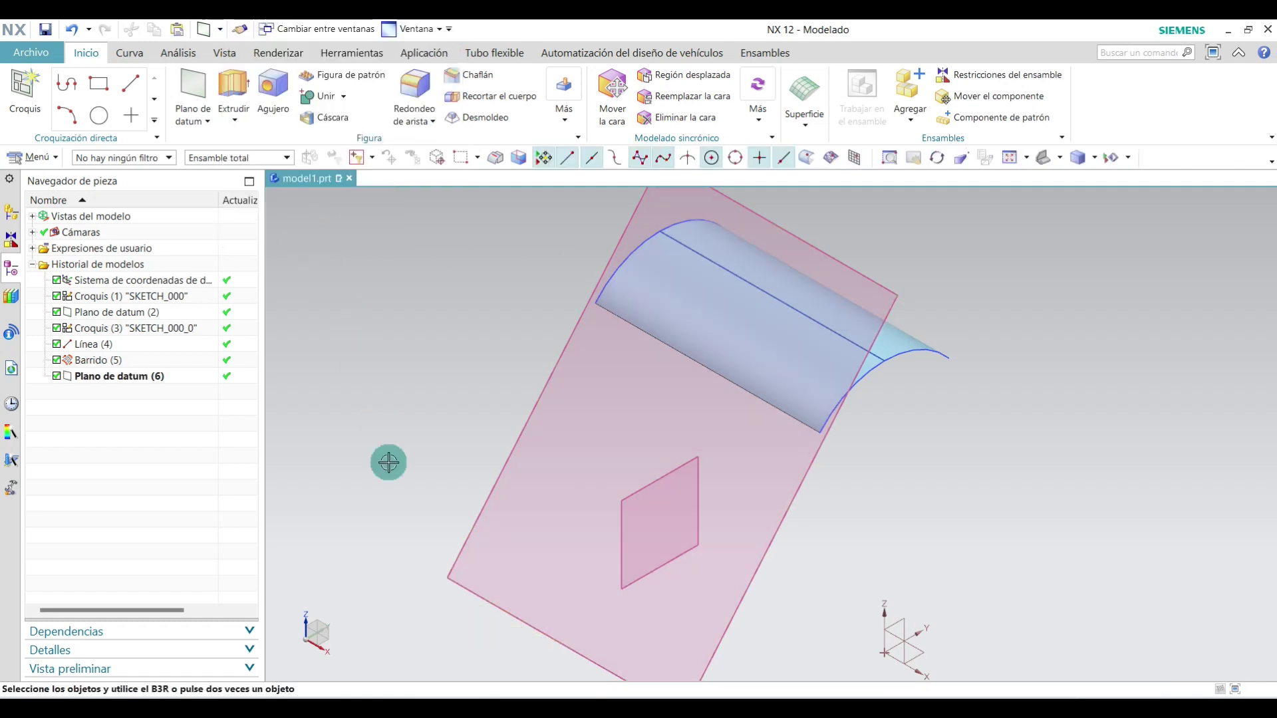
middle_drag(389, 463, 449, 550)
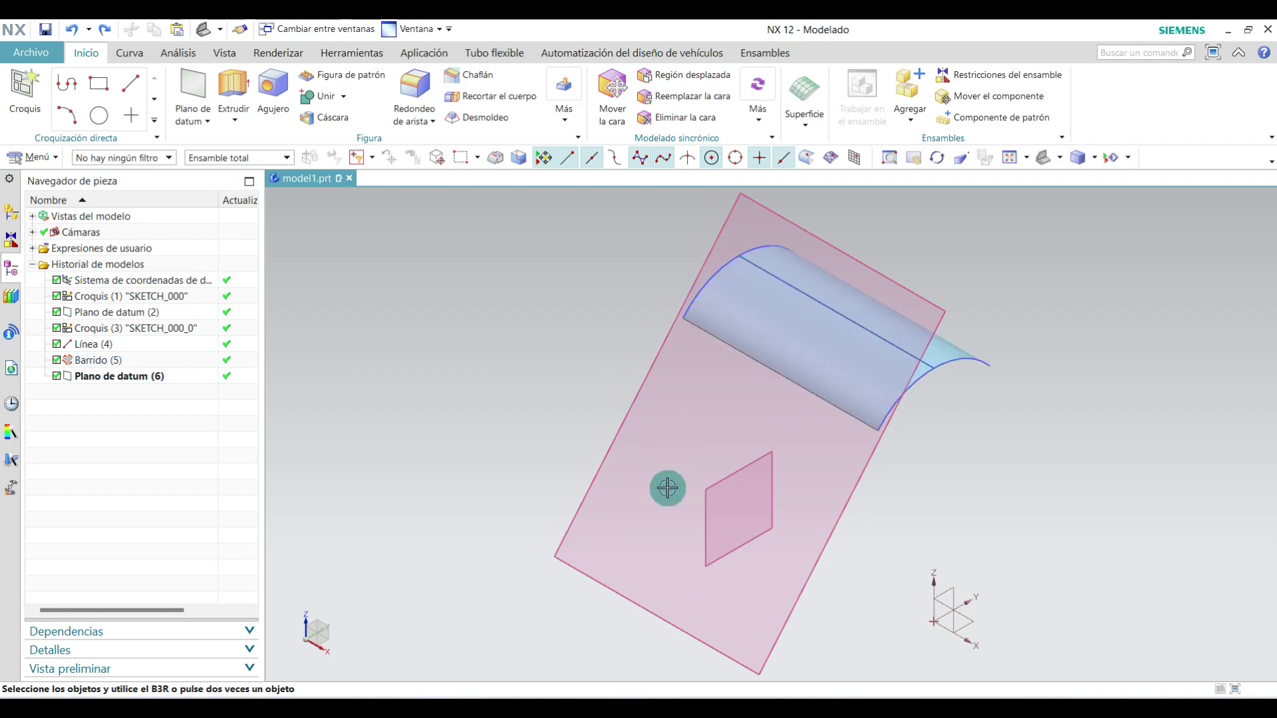
Start sketch SKETCH_001 on the new tangent datum plane.
click(25, 93)
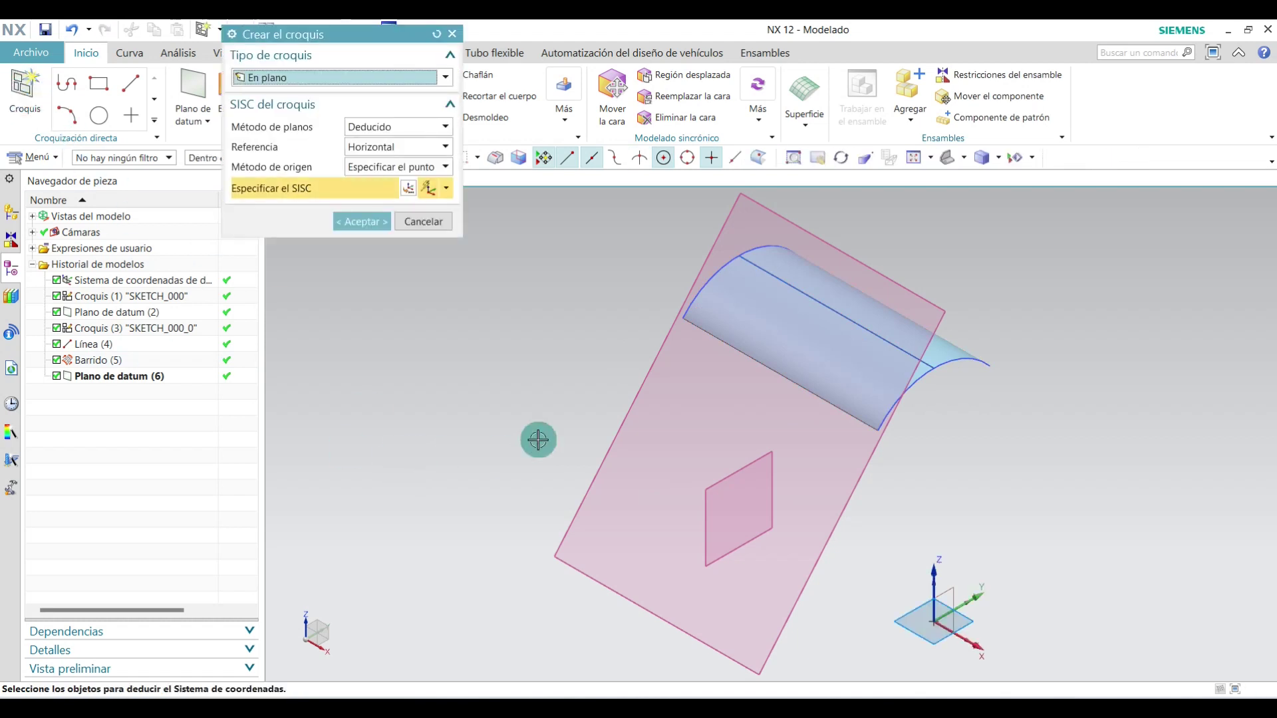
click(630, 423)
click(362, 221)
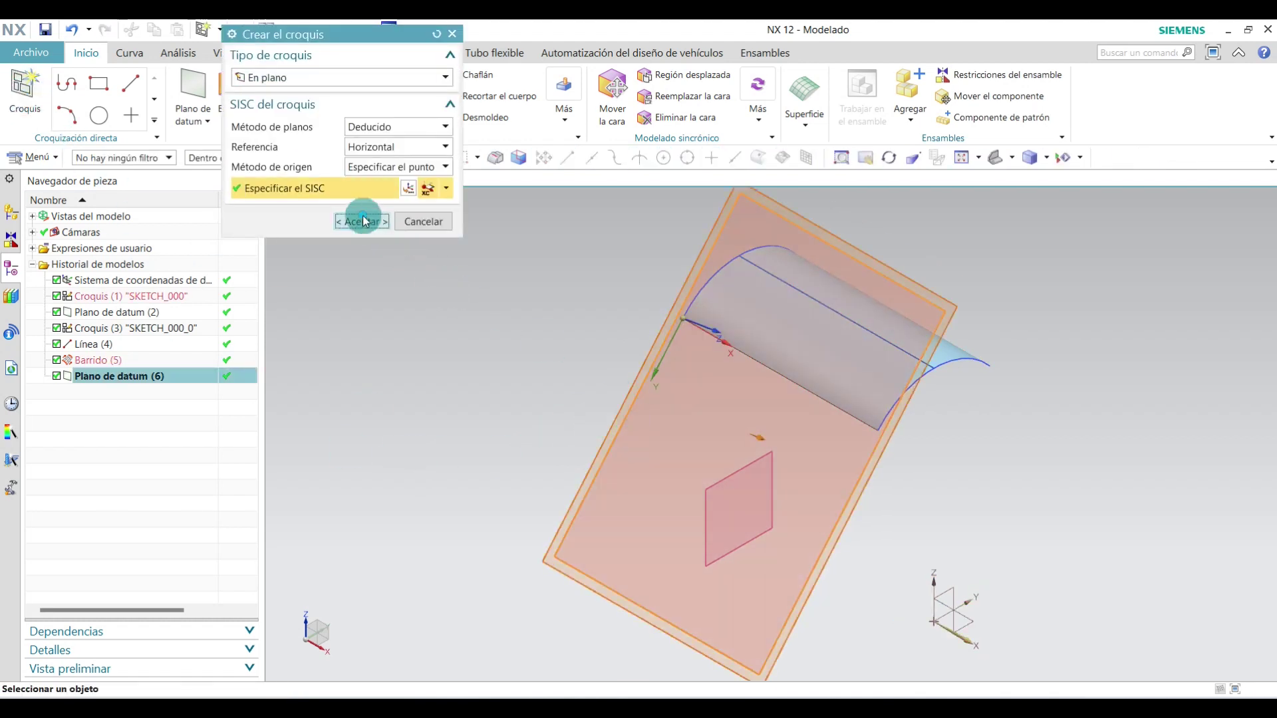
scroll(978, 499, down, 4)
scroll(972, 415, up, 6)
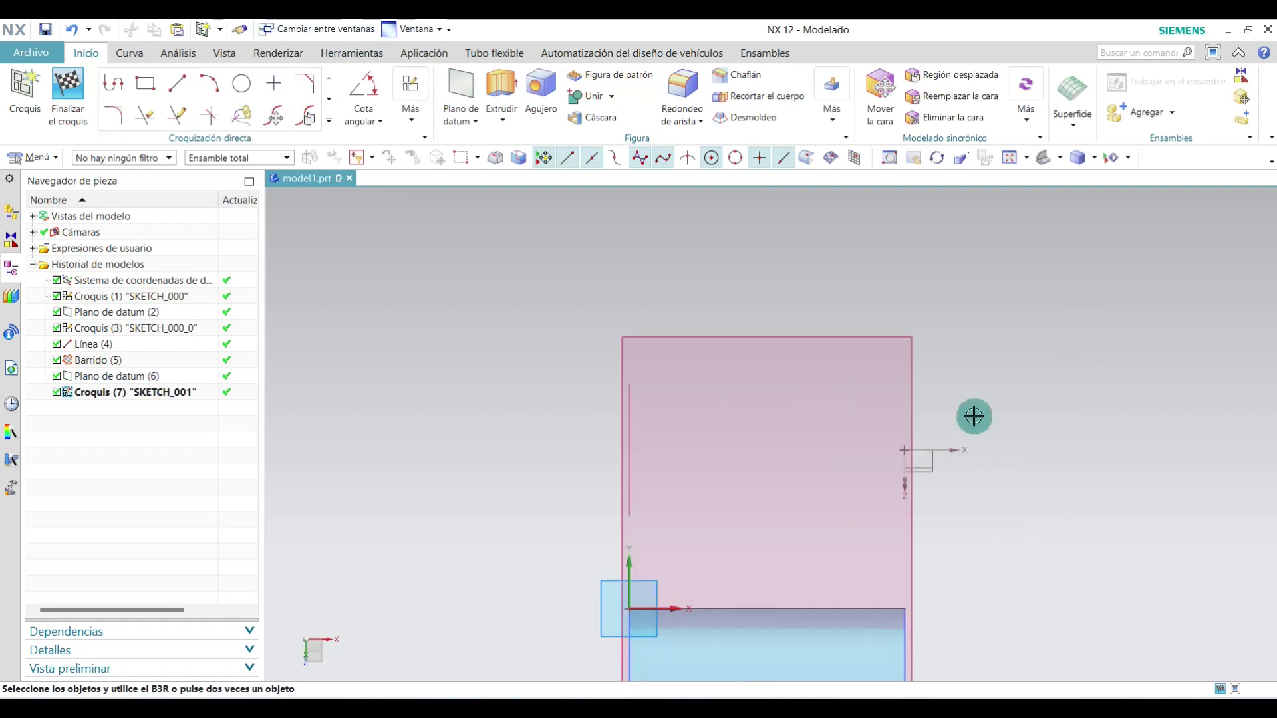
scroll(855, 542, down, 4)
scroll(854, 542, up, 2)
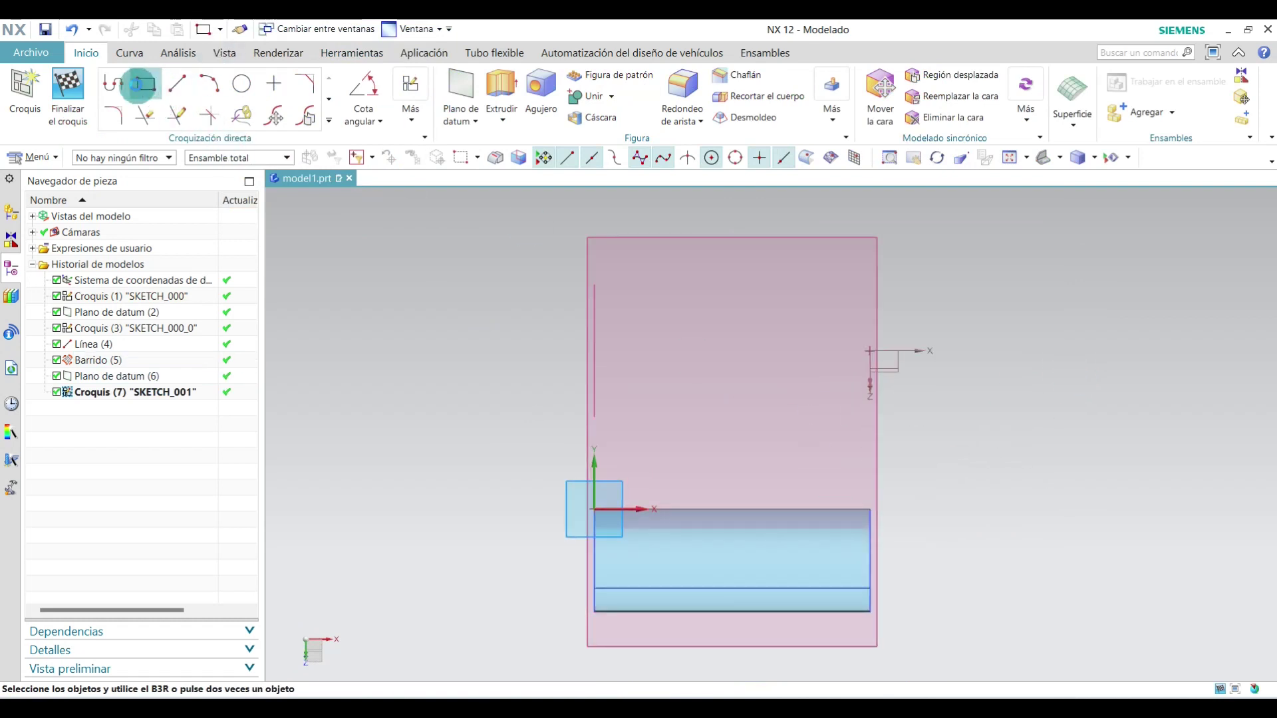
Draw a 200 × 220 rectangle with its first corner at the sketch origin.
click(145, 83)
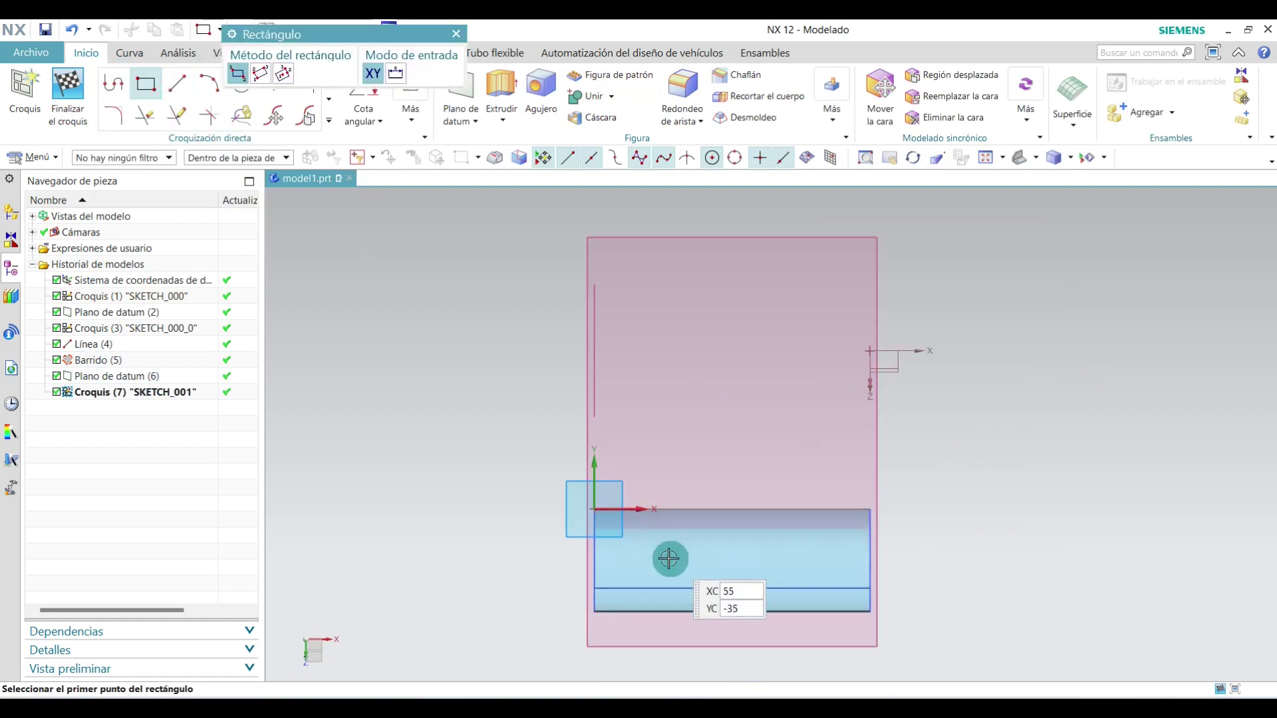
click(593, 509)
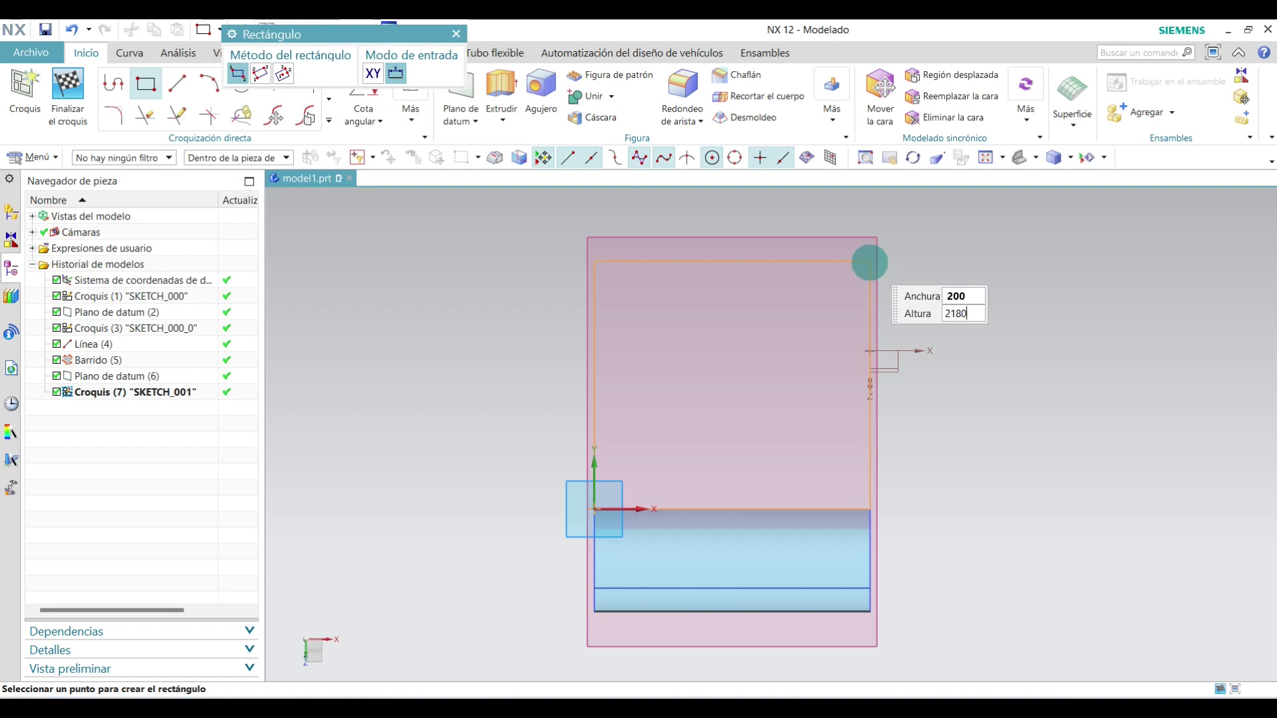
text(220)
click(869, 262)
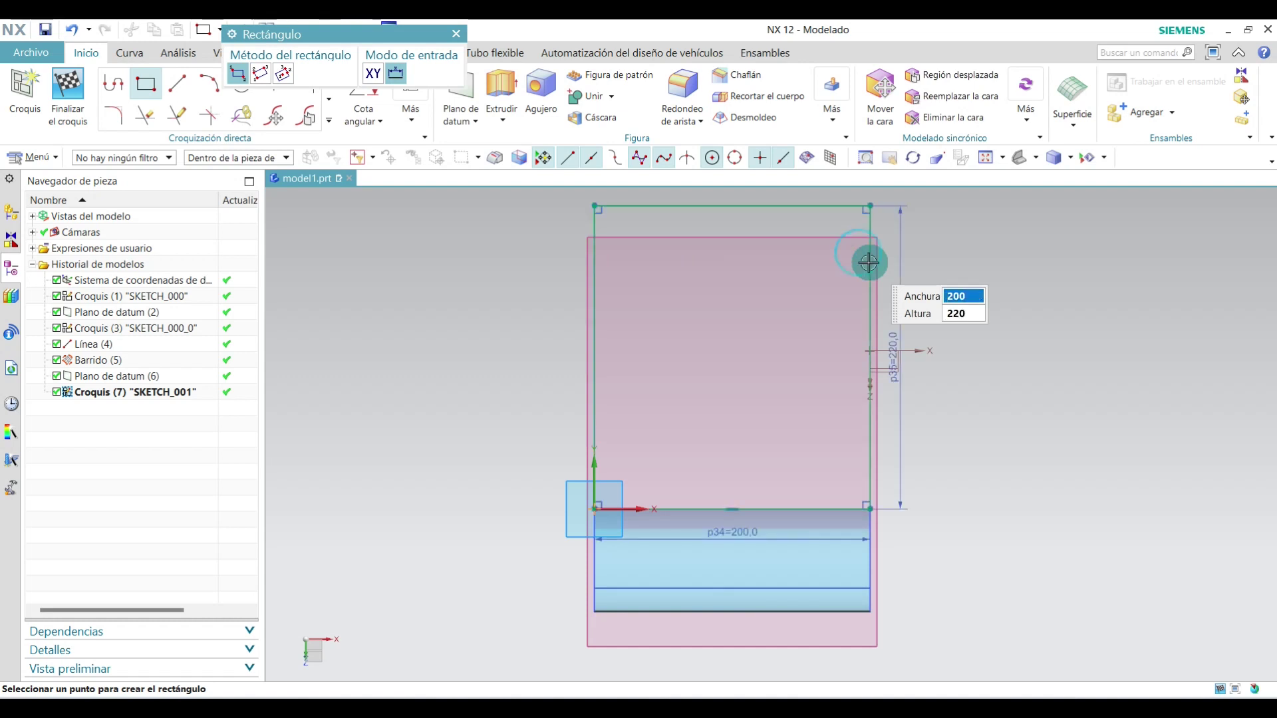
click(459, 34)
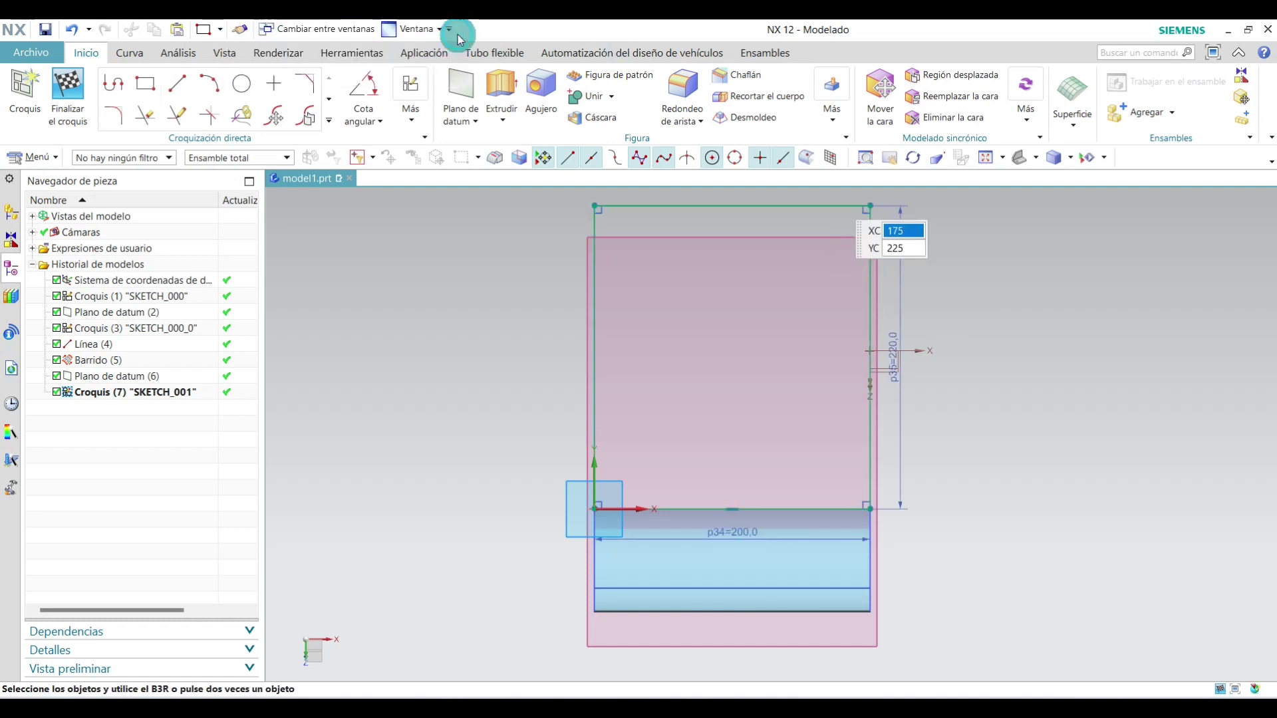
Finish SKETCH_001 and return to 3D modelling.
click(75, 101)
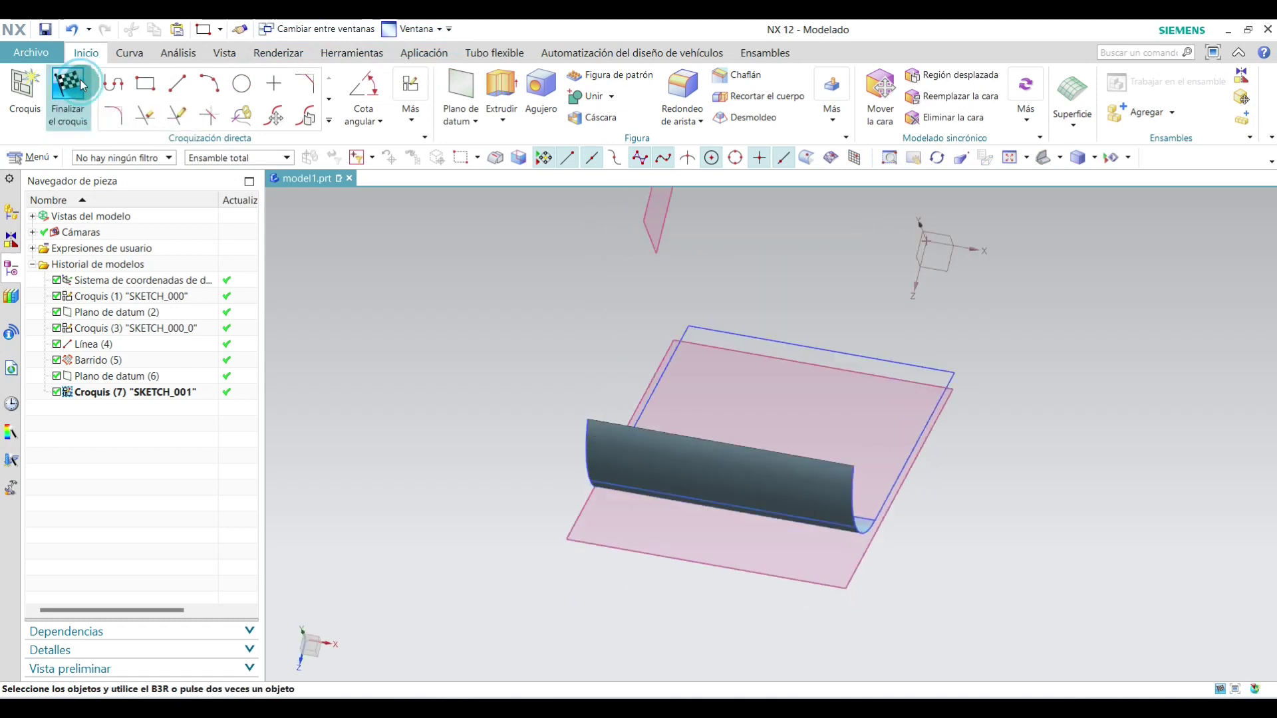
scroll(633, 374, down, 1)
scroll(628, 463, up, 1)
scroll(541, 399, down, 1)
scroll(545, 304, up, 1)
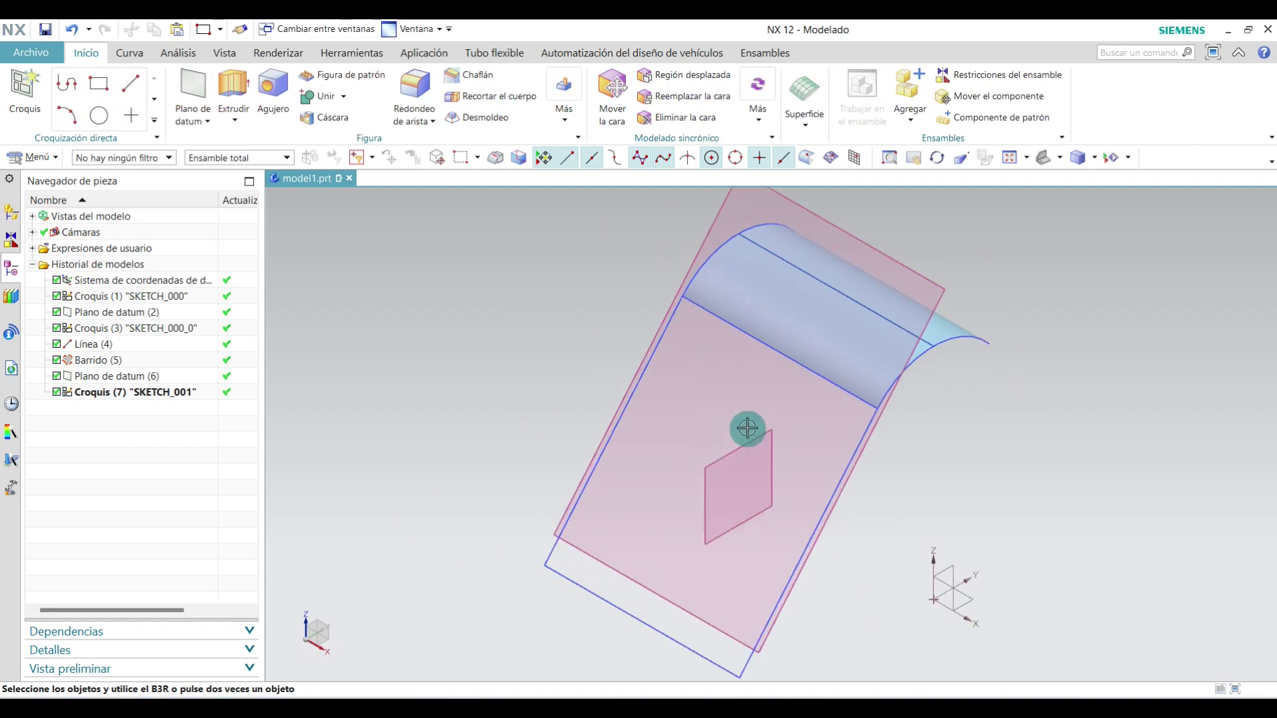
Hide Plano de datum (2) and Plano de datum (6).
click(117, 316)
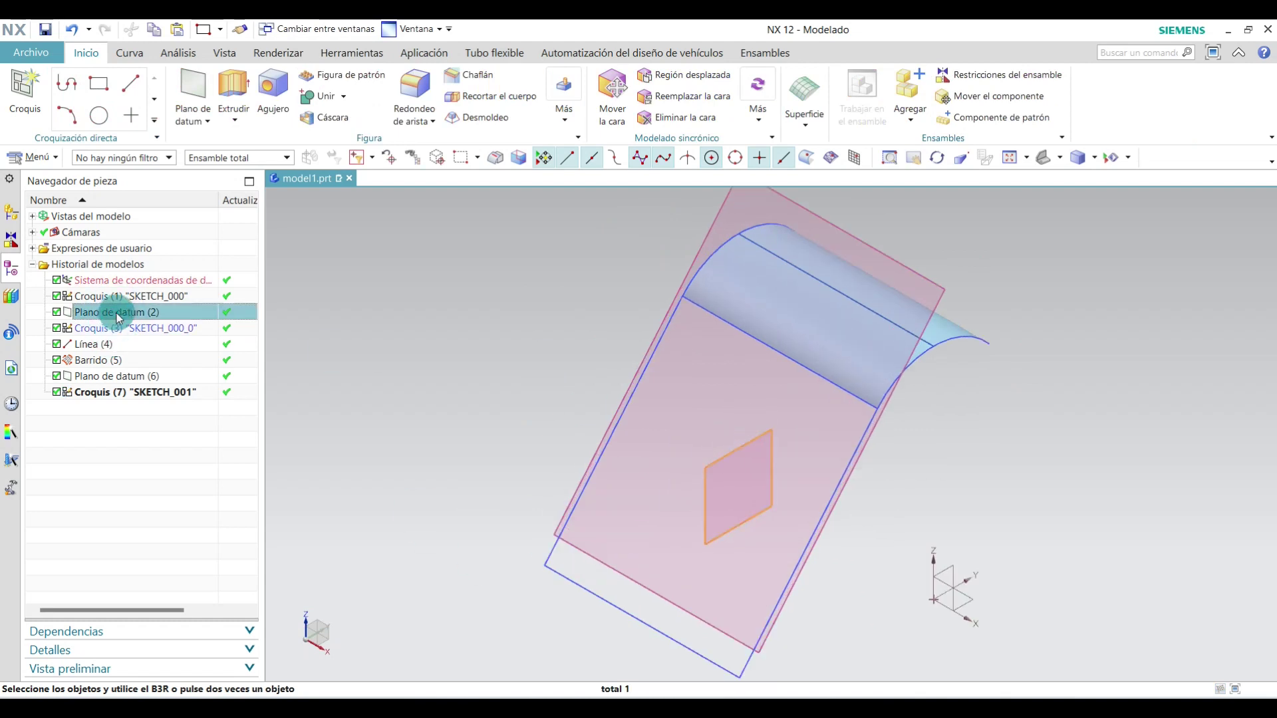
right_click(725, 463)
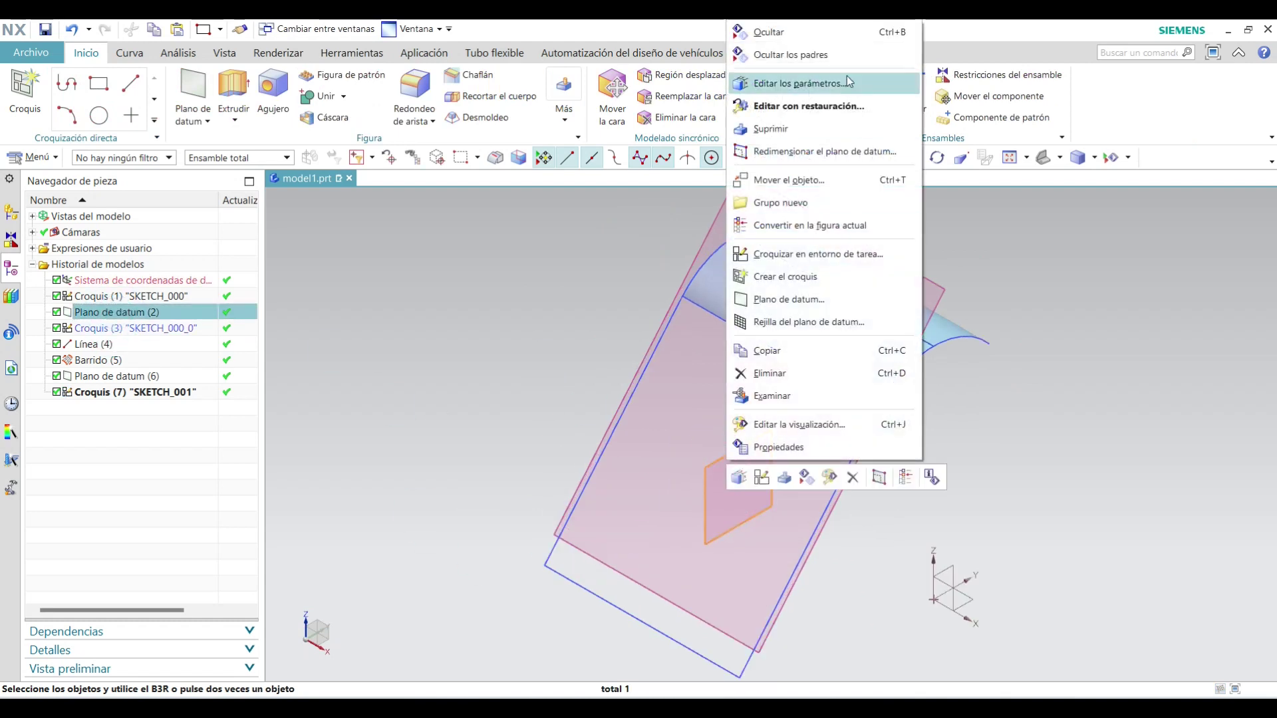
click(834, 28)
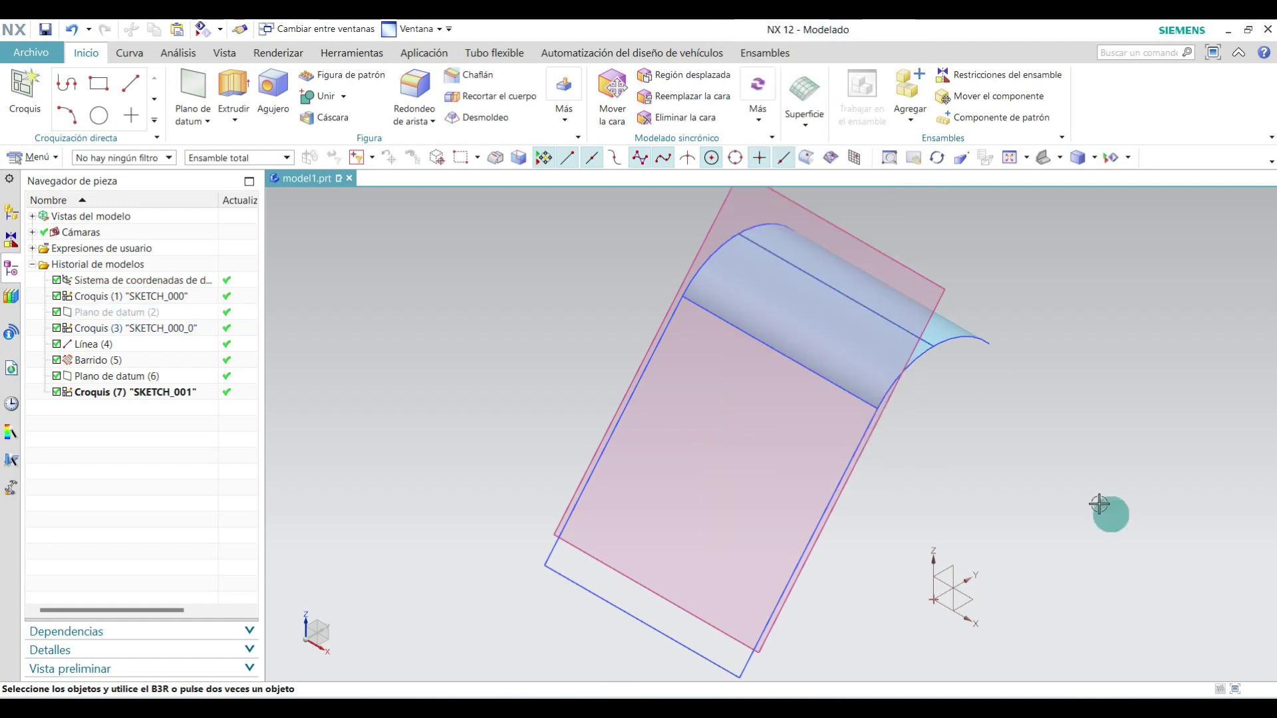
right_click(941, 284)
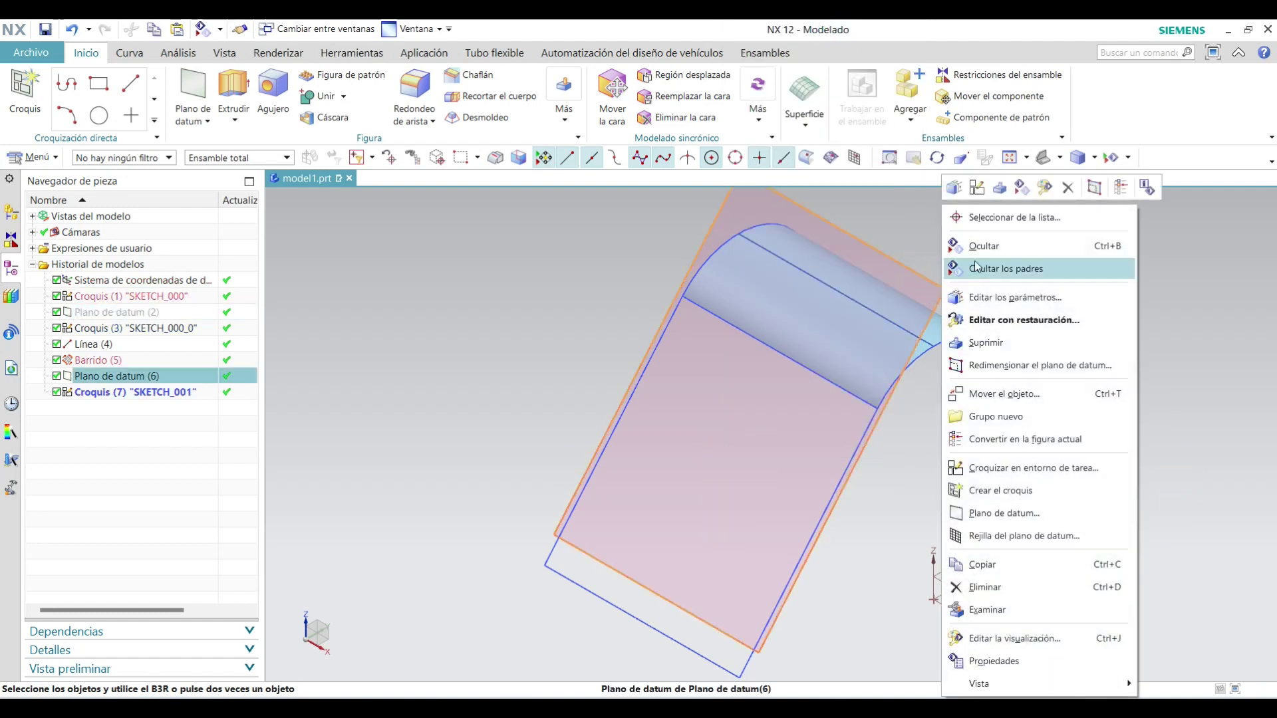
click(977, 250)
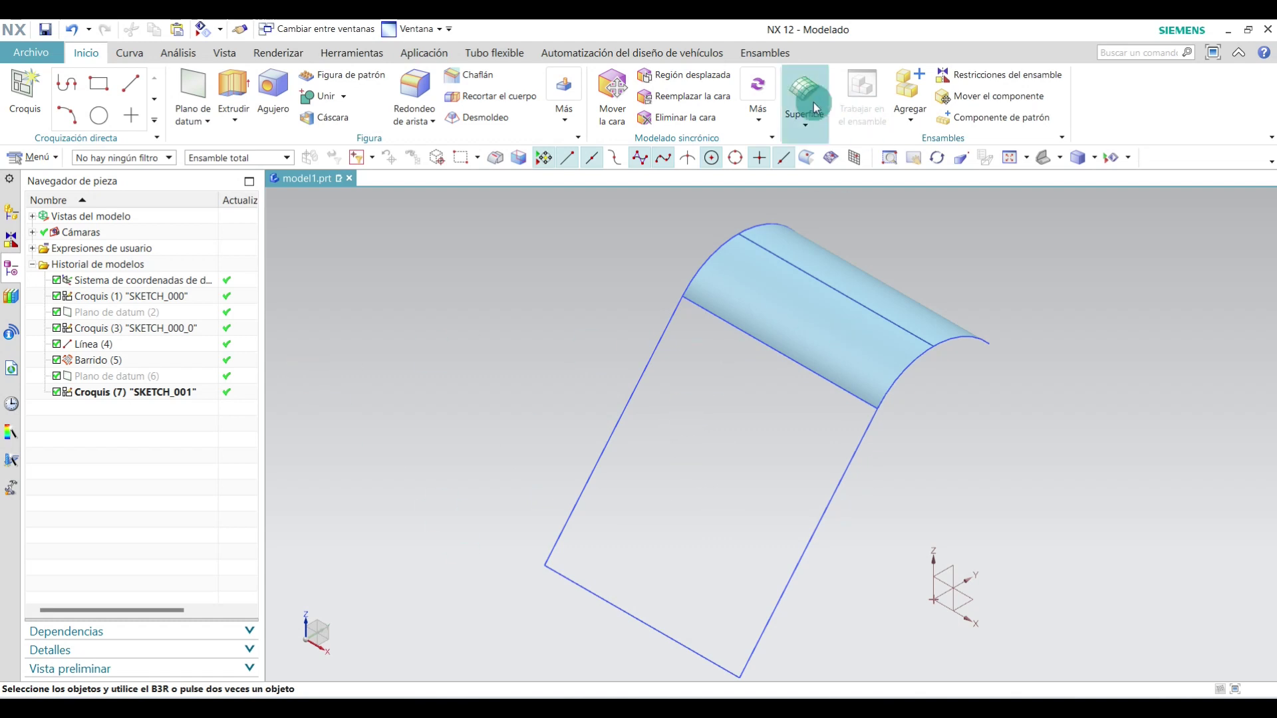
Fill the four rectangle edges with a flat Área de relleno surface.
click(805, 123)
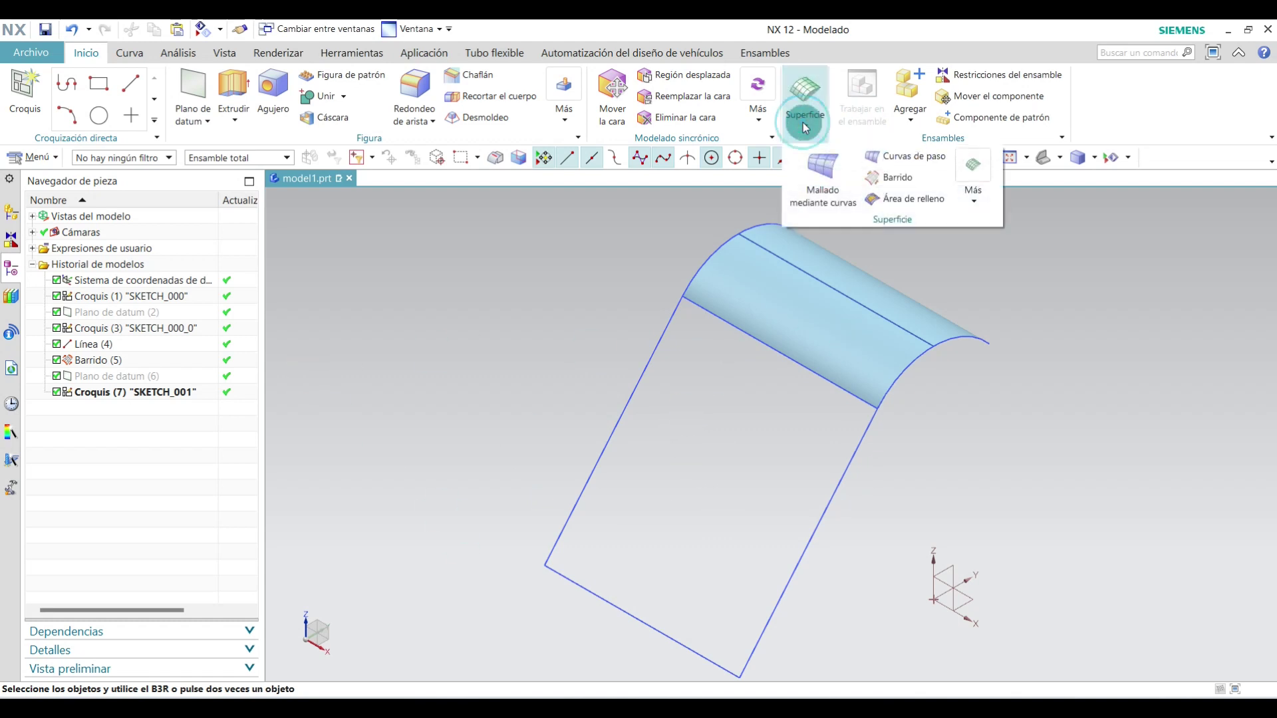
click(920, 197)
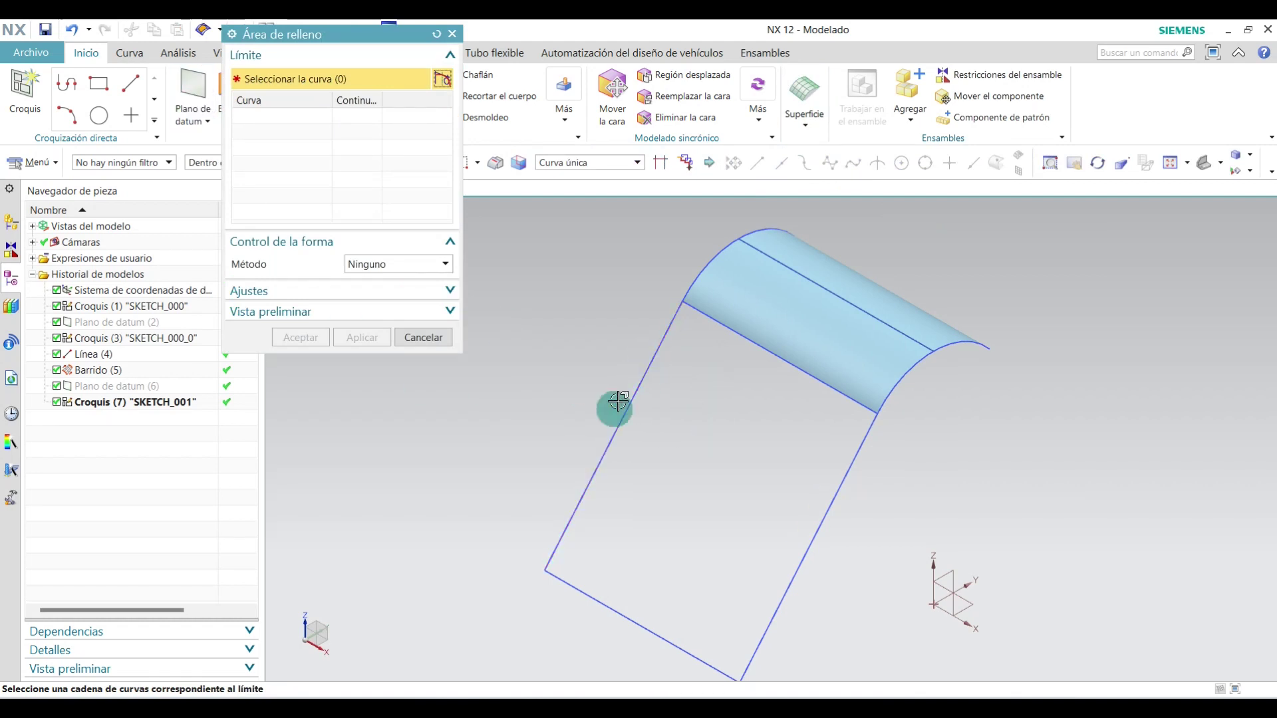
click(637, 391)
click(758, 352)
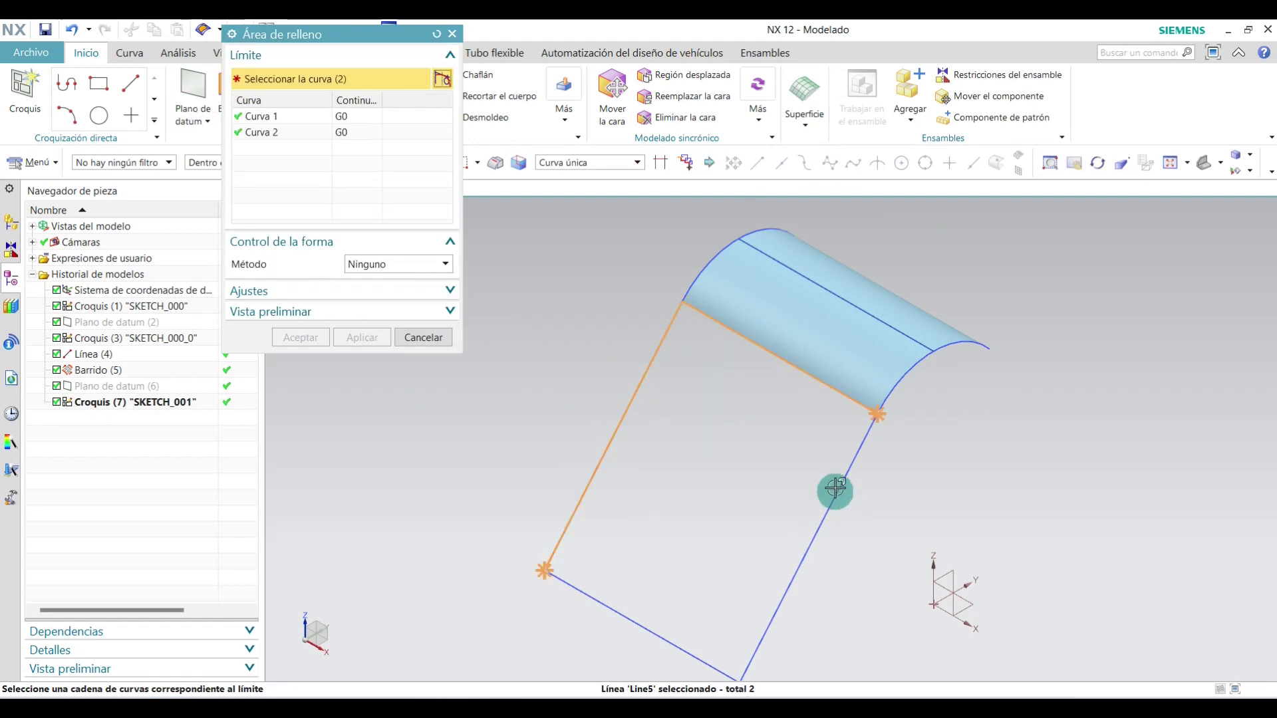
click(835, 488)
click(590, 606)
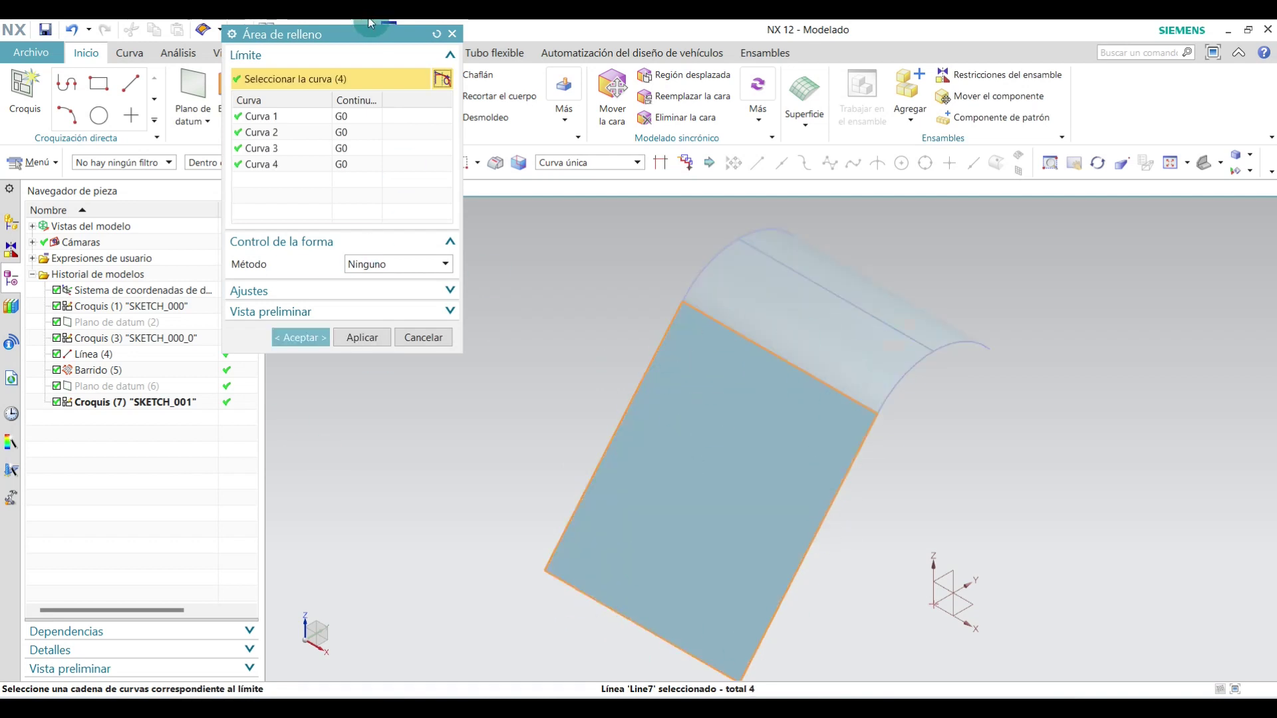
click(299, 338)
mouse_move(893, 499)
middle_down()
mouse_move(834, 433)
mouse_move(872, 490)
mouse_move(929, 536)
mouse_move(975, 549)
mouse_move(917, 531)
middle_up()
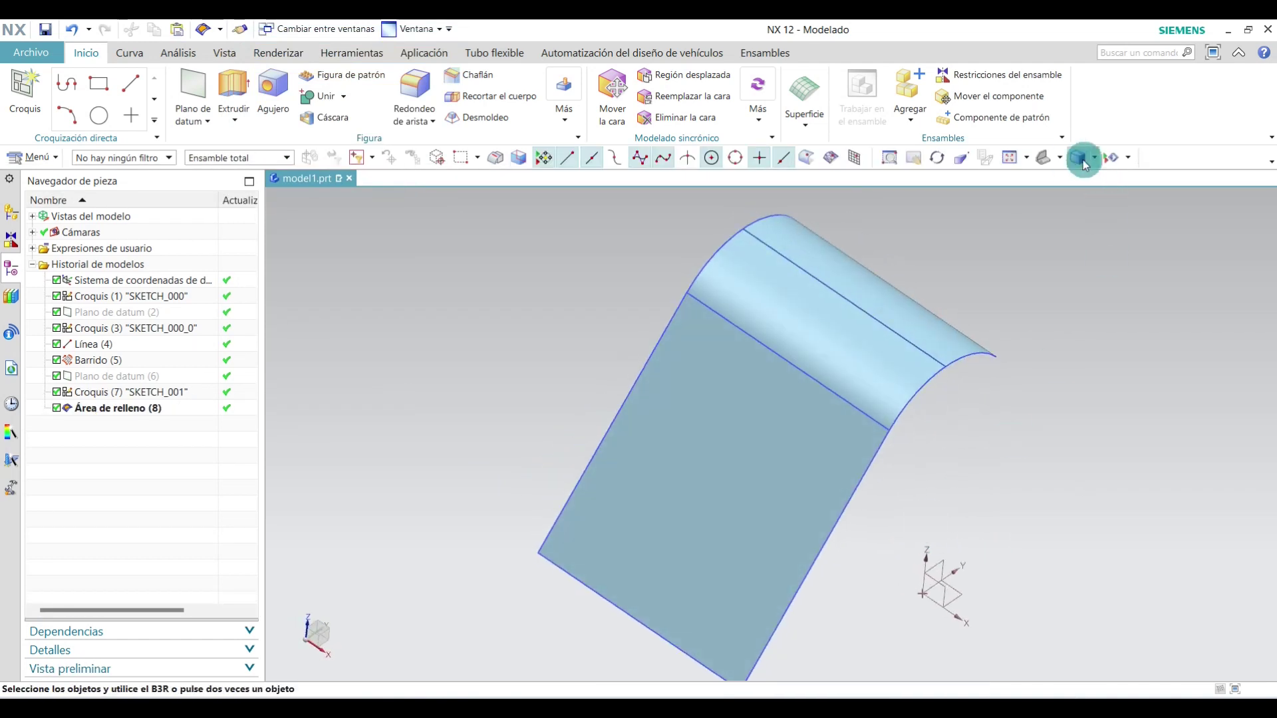
Switch to the isometric view and set up a tangent-type datum plane.
click(1061, 158)
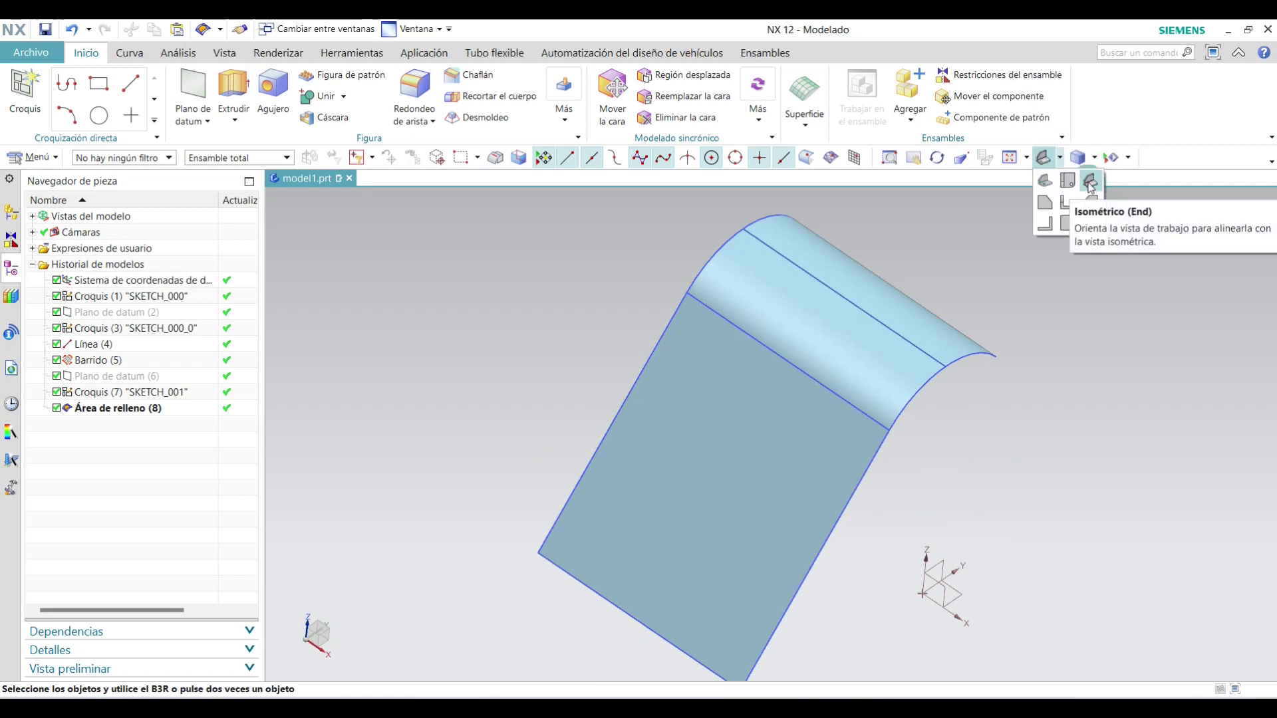
click(1090, 185)
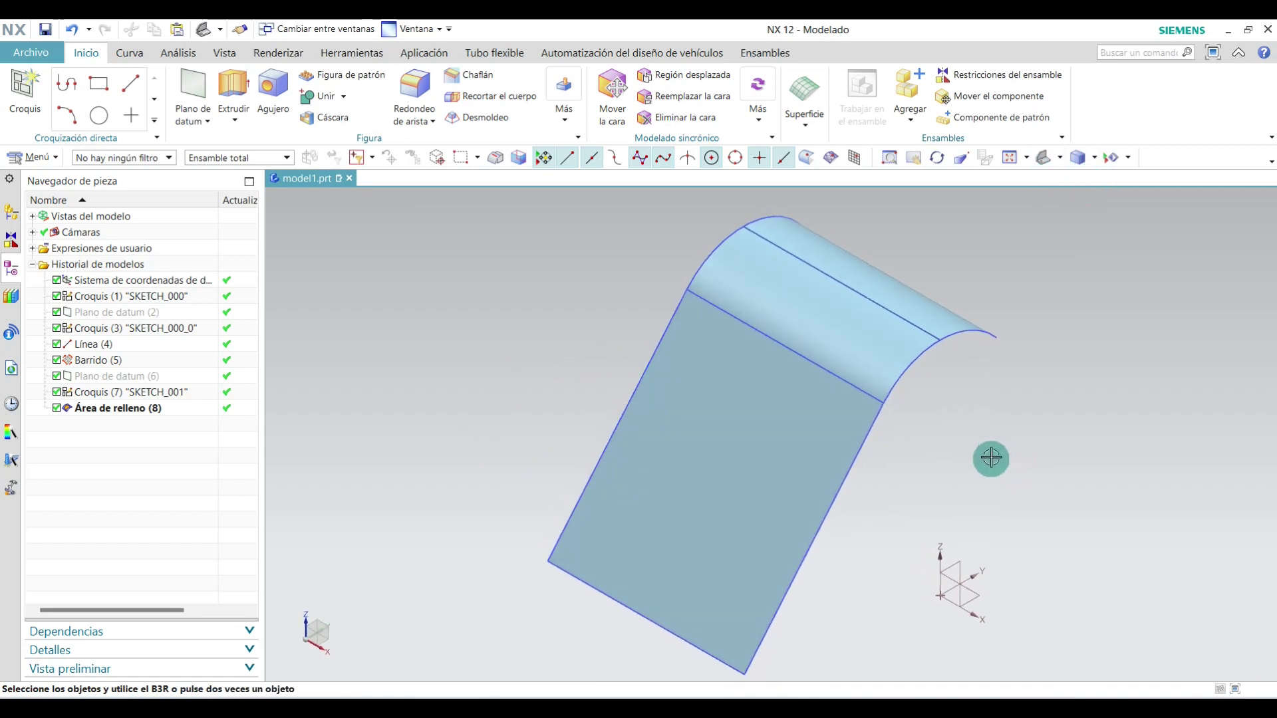
middle_drag(991, 458, 1004, 445)
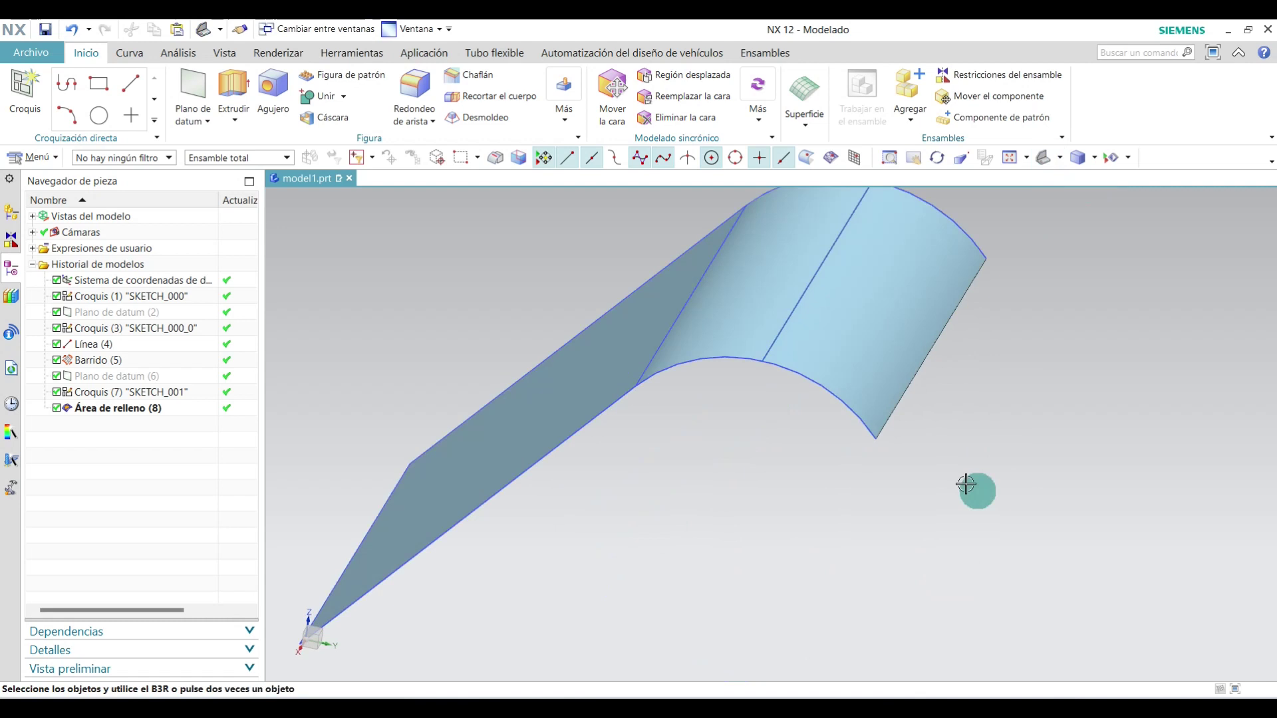
click(193, 103)
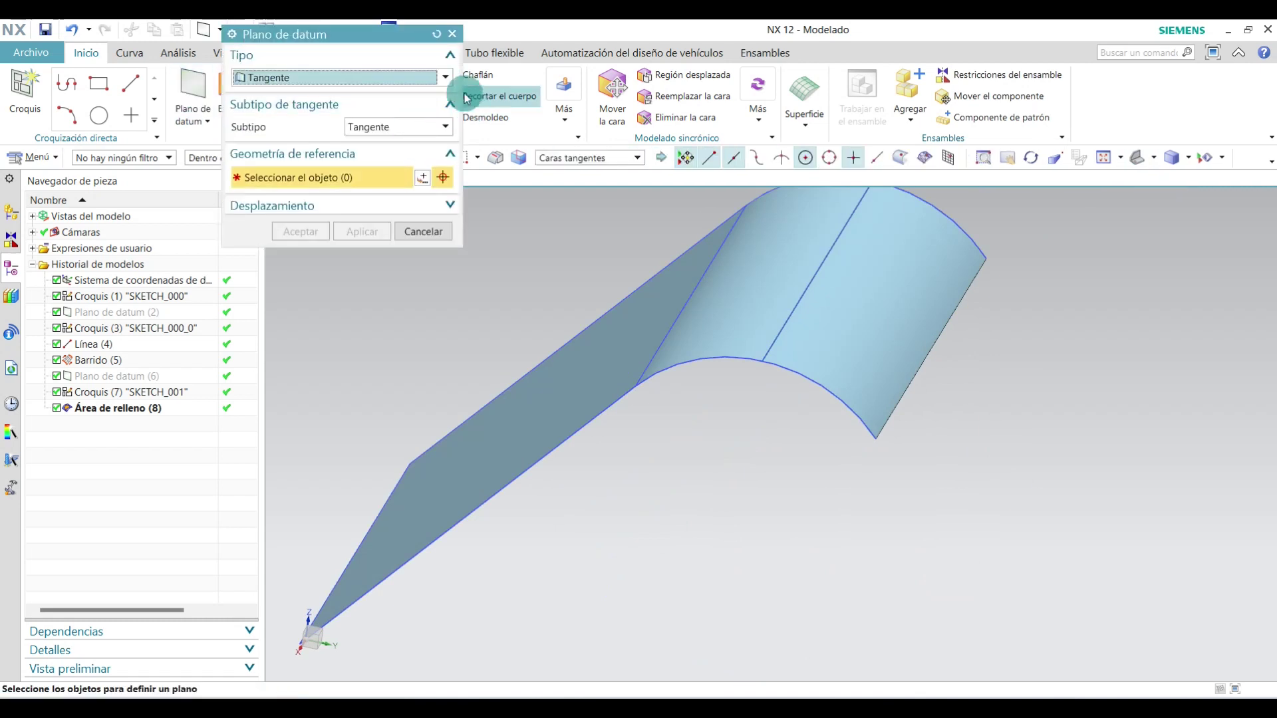
click(302, 87)
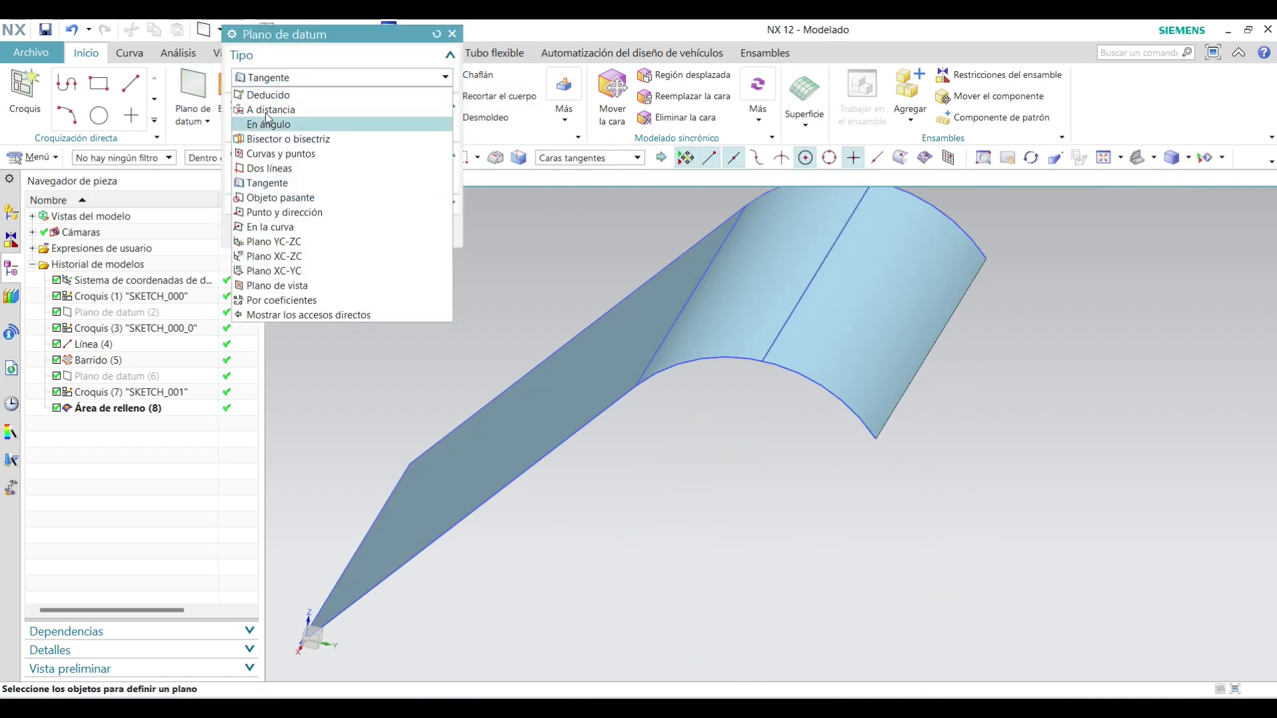
click(278, 185)
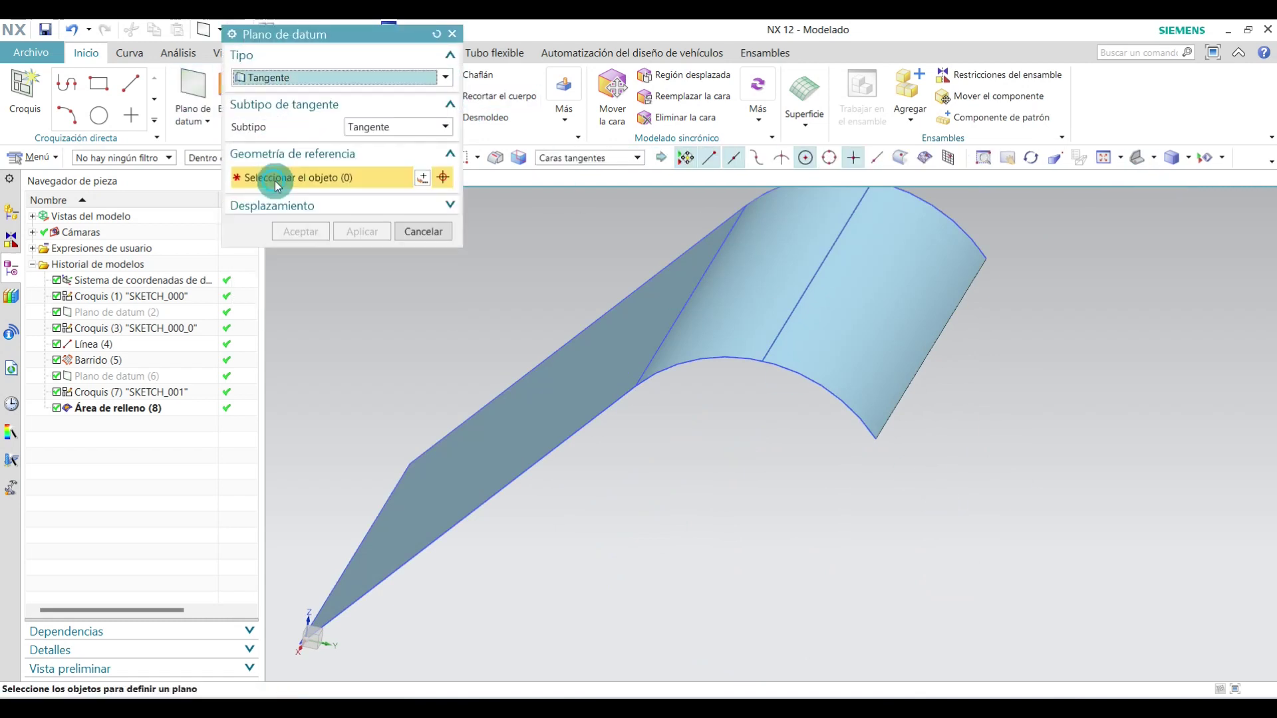
Make the plane tangent to the curved arch face at the arc's end, about 210 by 305.
click(875, 440)
scroll(725, 419, down, 3)
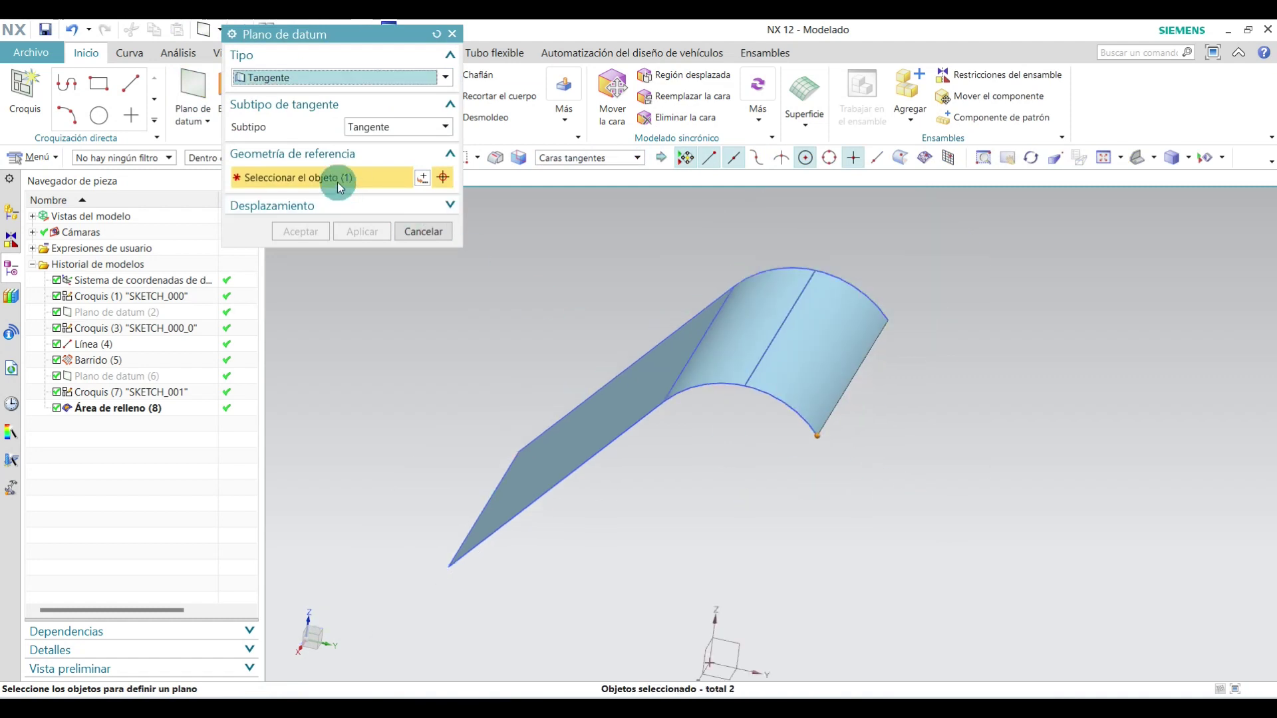
click(837, 345)
scroll(892, 329, down, 2)
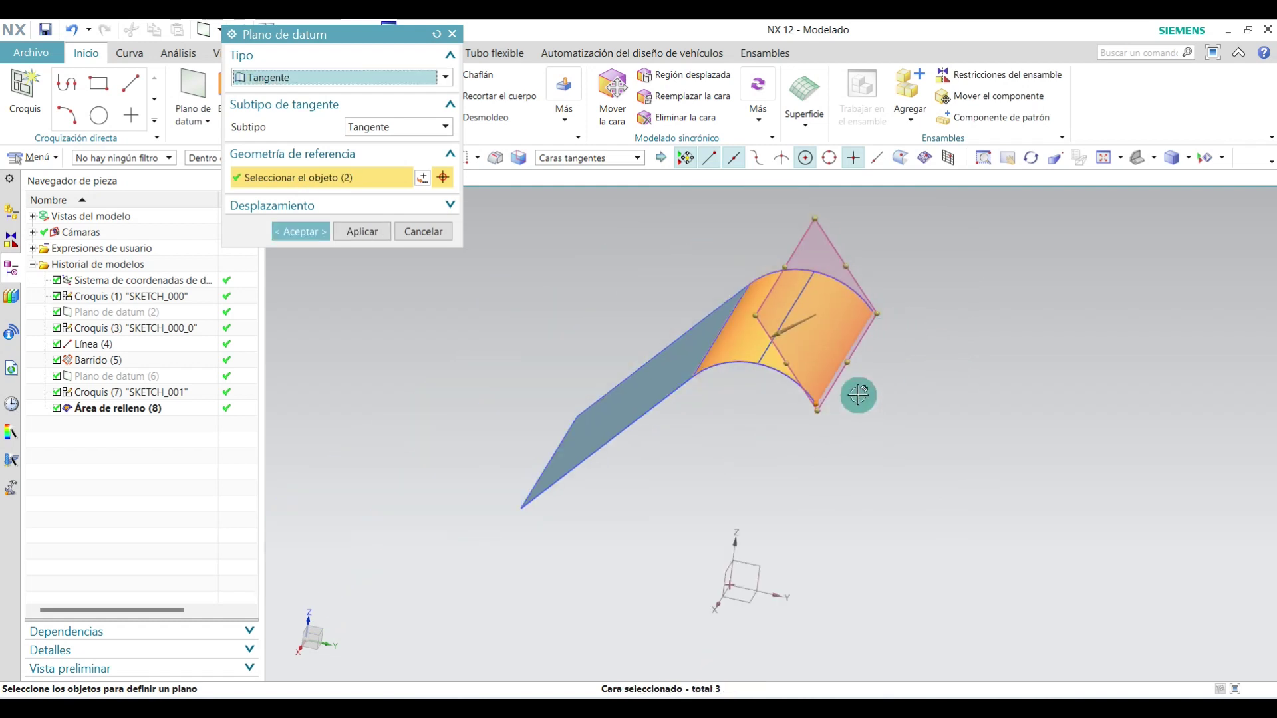
drag(851, 366, 978, 525)
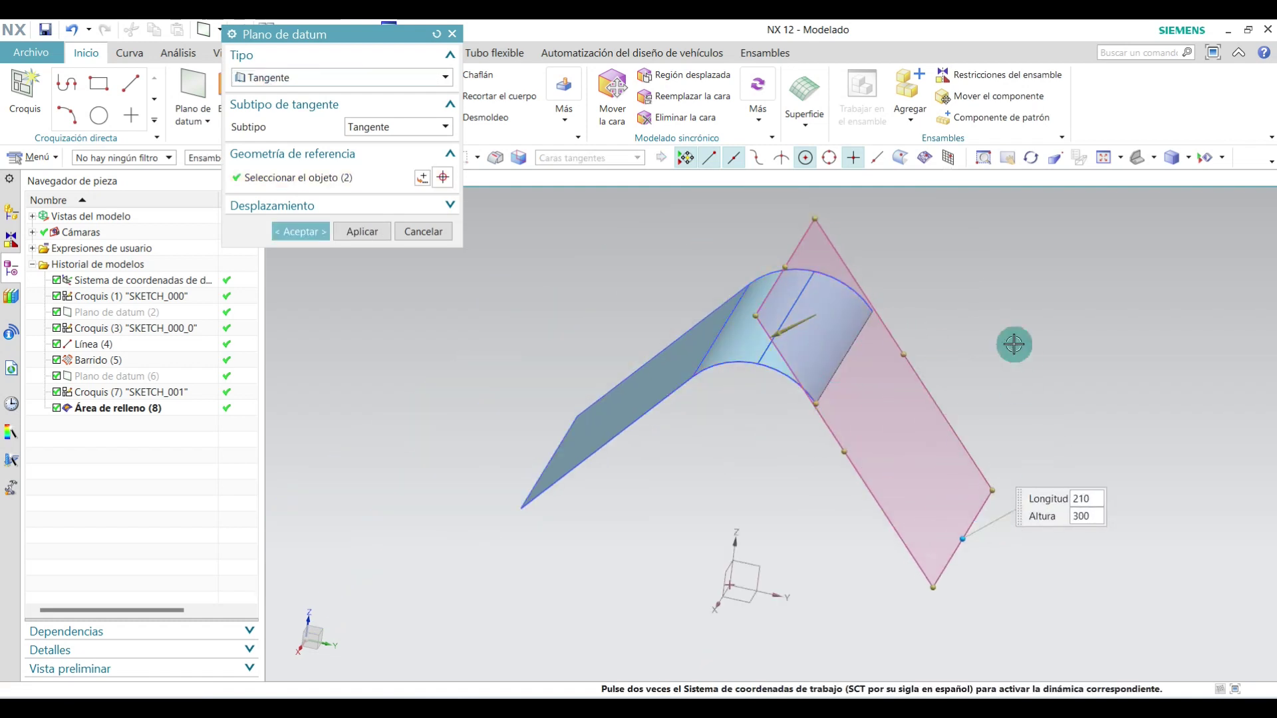
drag(974, 543, 966, 544)
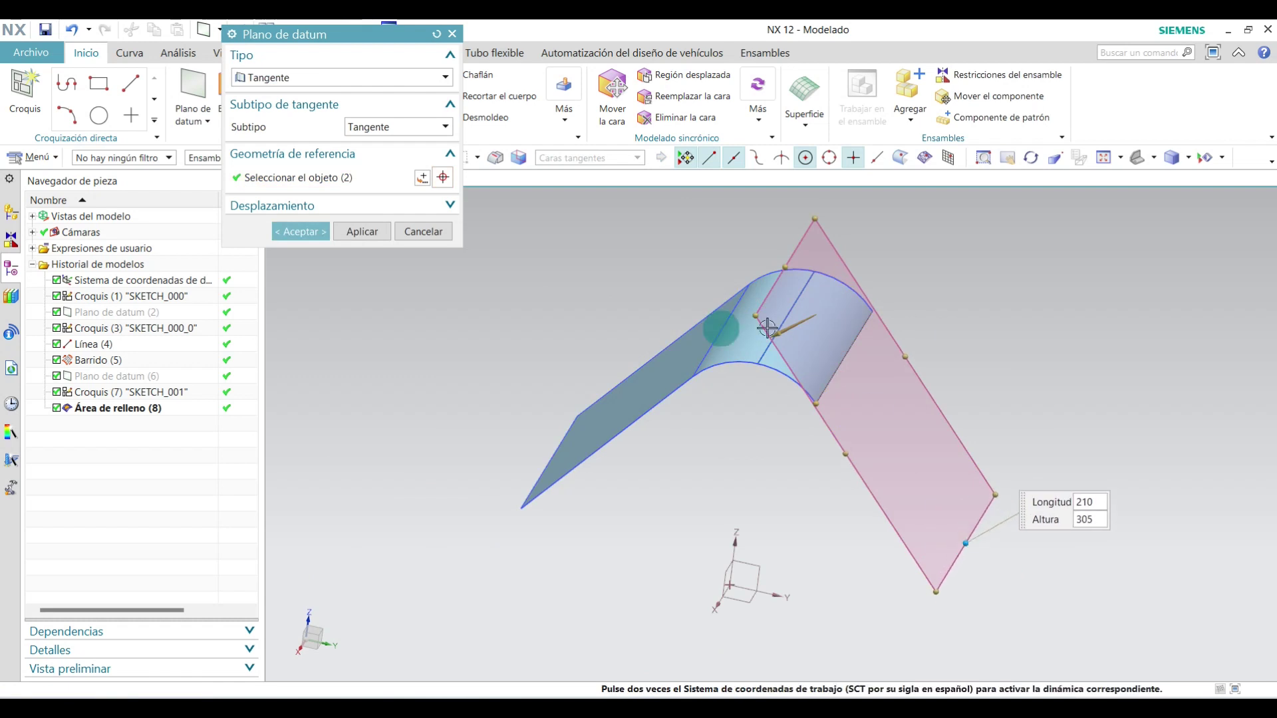
click(310, 230)
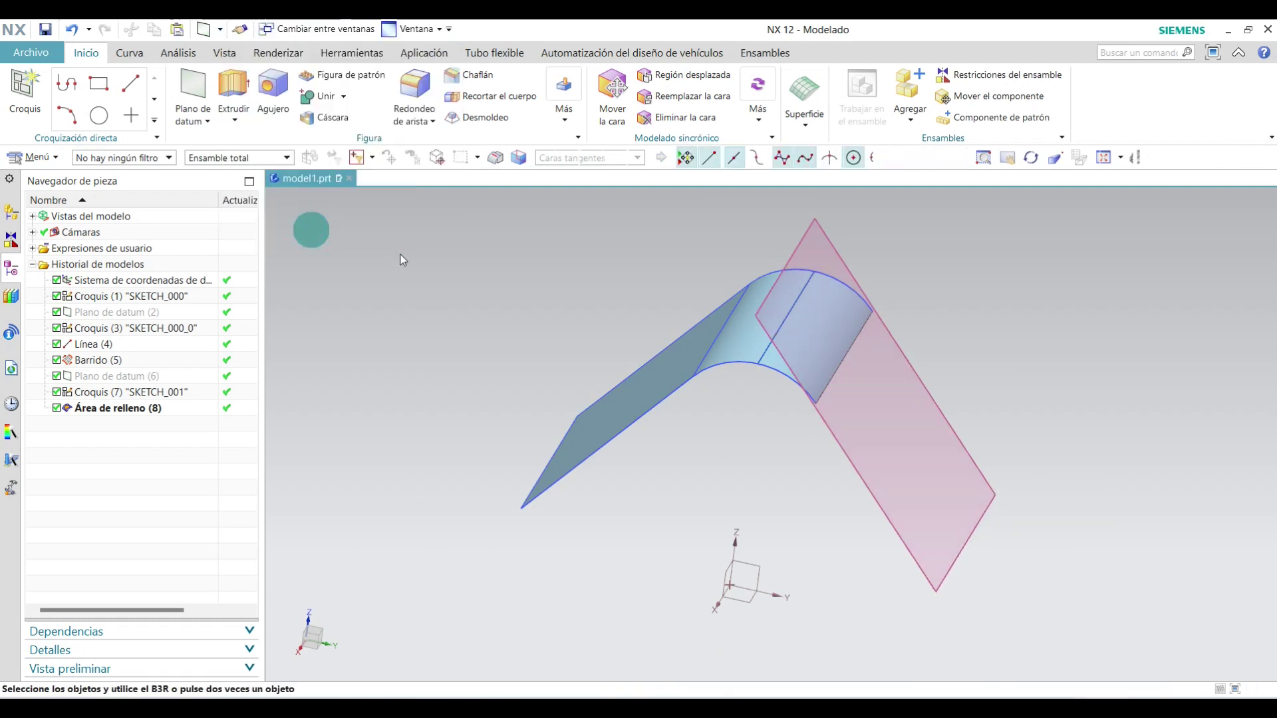
Start a new sketch on Plano de datum (9).
click(32, 80)
click(399, 516)
scroll(939, 489, up, 3)
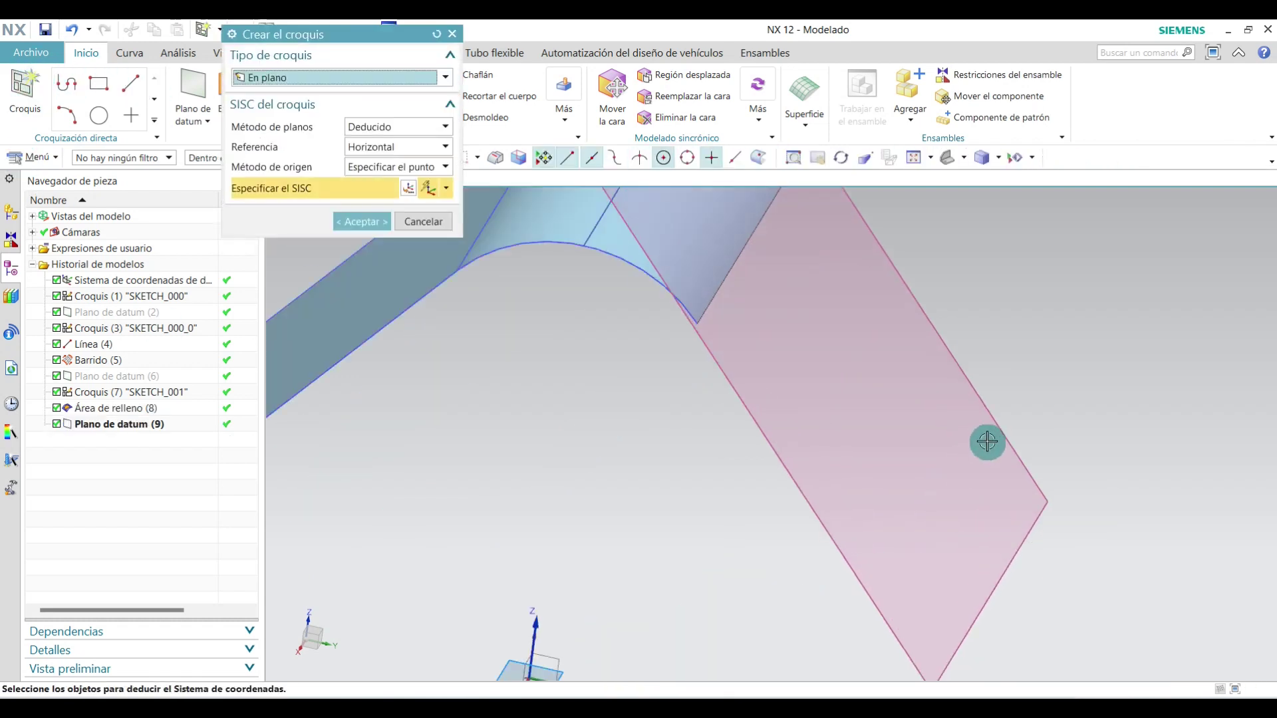
click(992, 422)
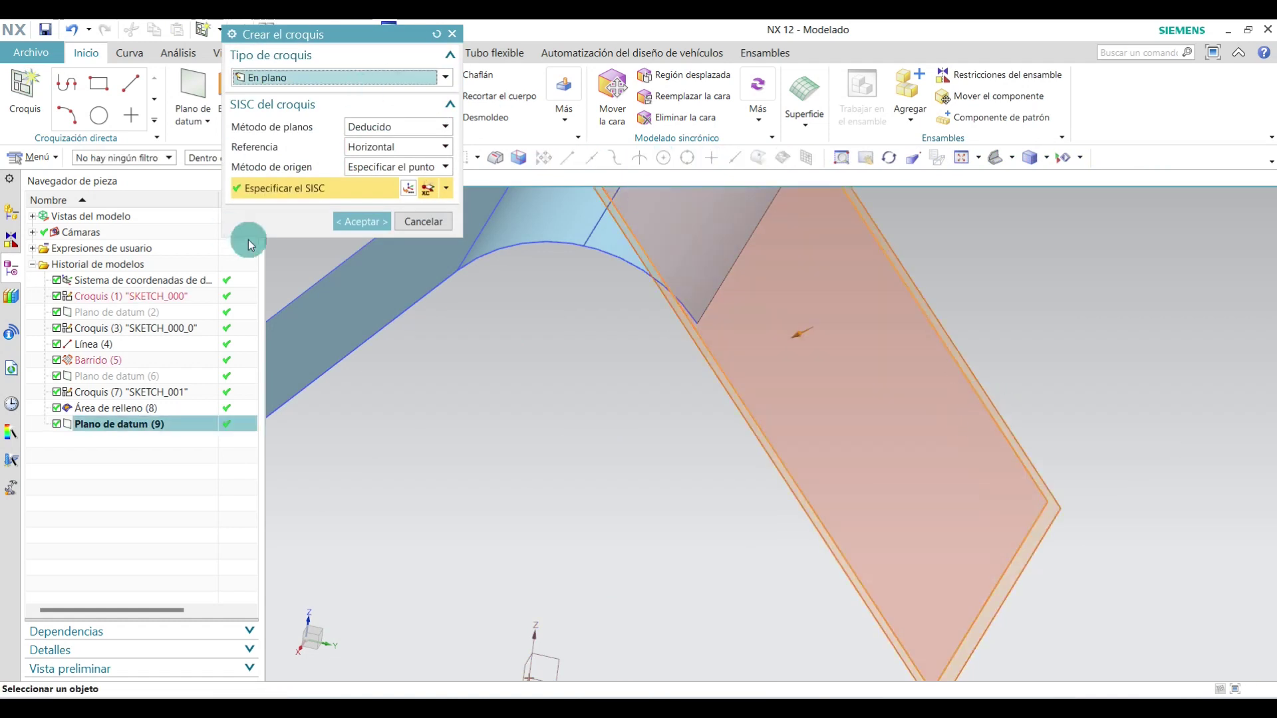
click(346, 221)
click(243, 116)
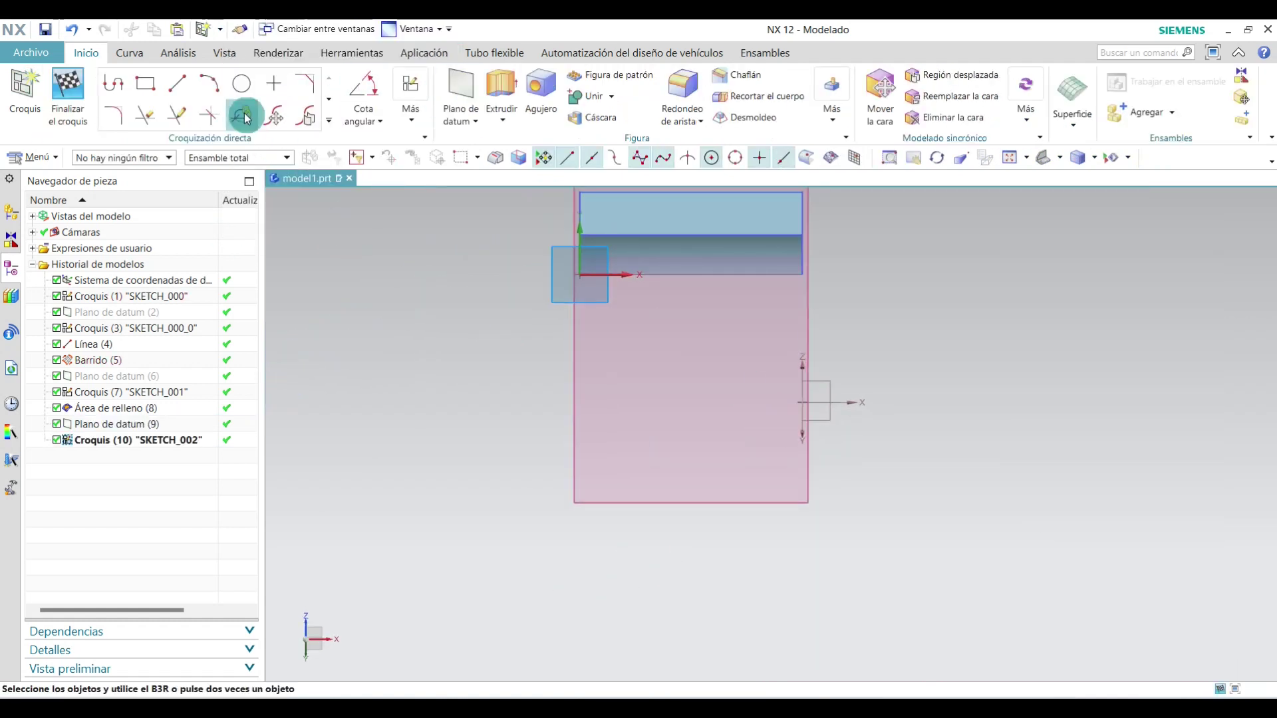
Draw a 200 × 220 rectangle from the sketch origin and finish SKETCH_002.
click(142, 85)
scroll(602, 283, up, 2)
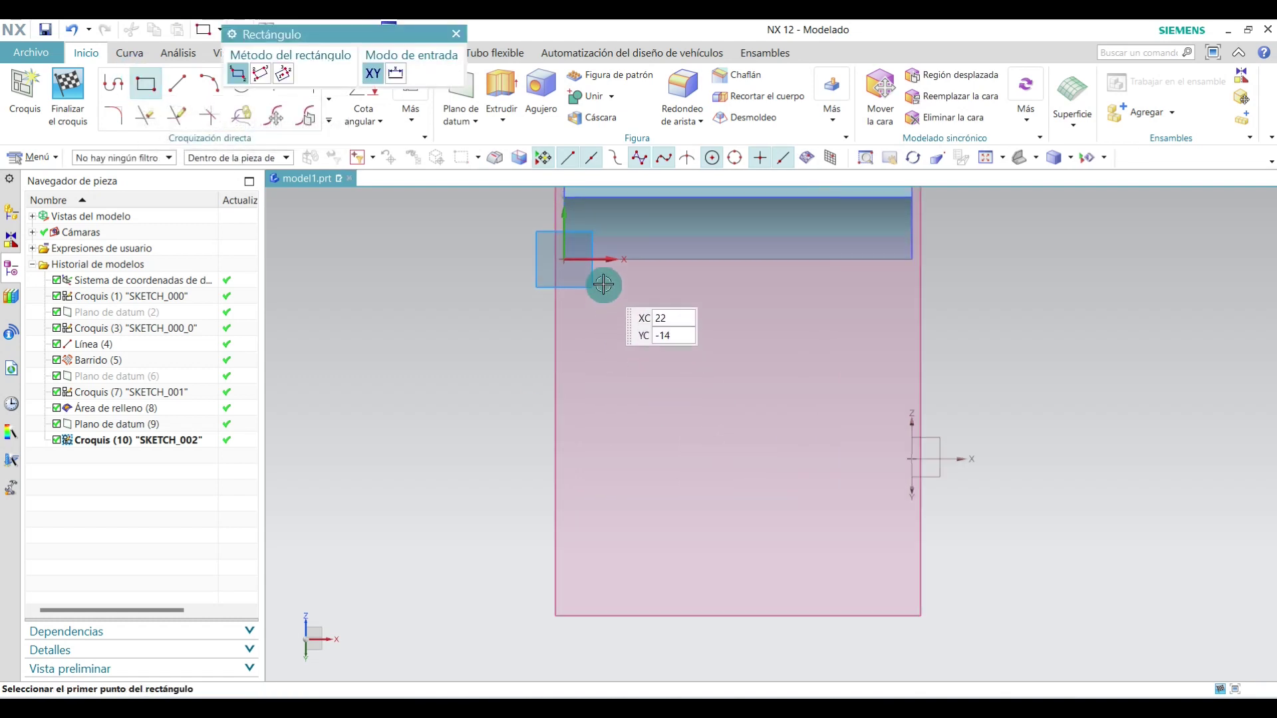
click(563, 260)
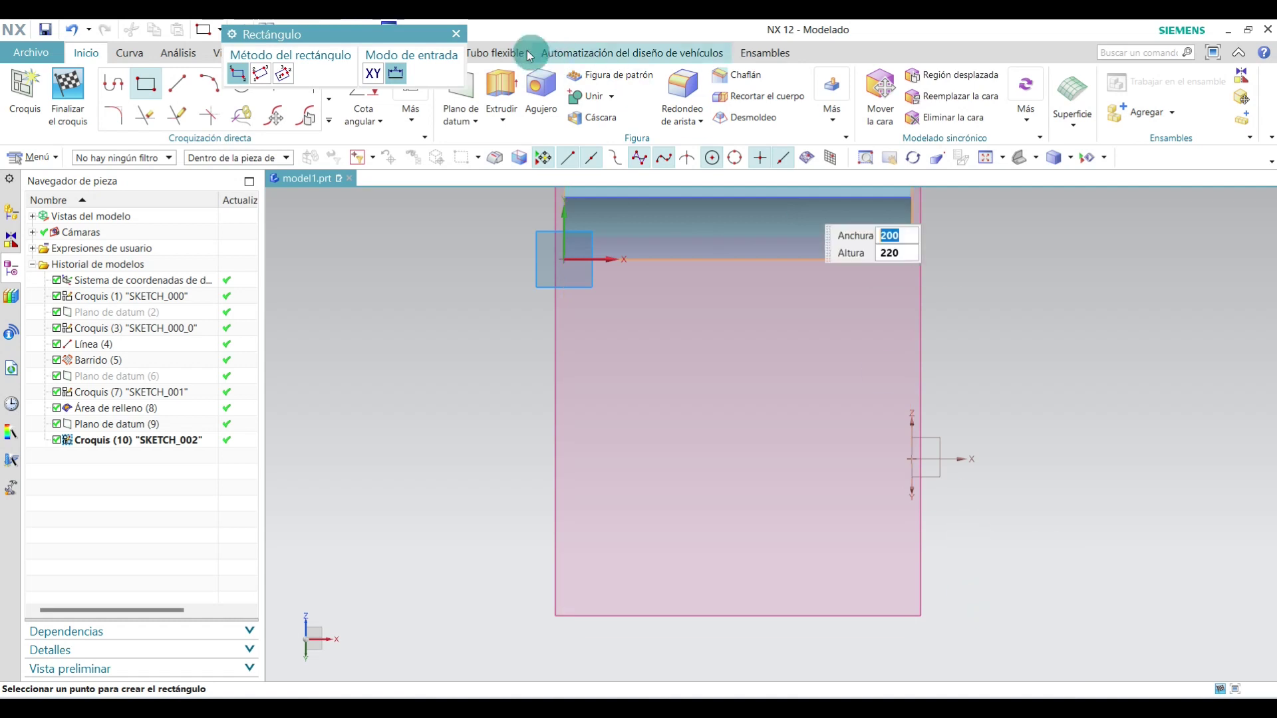
click(747, 524)
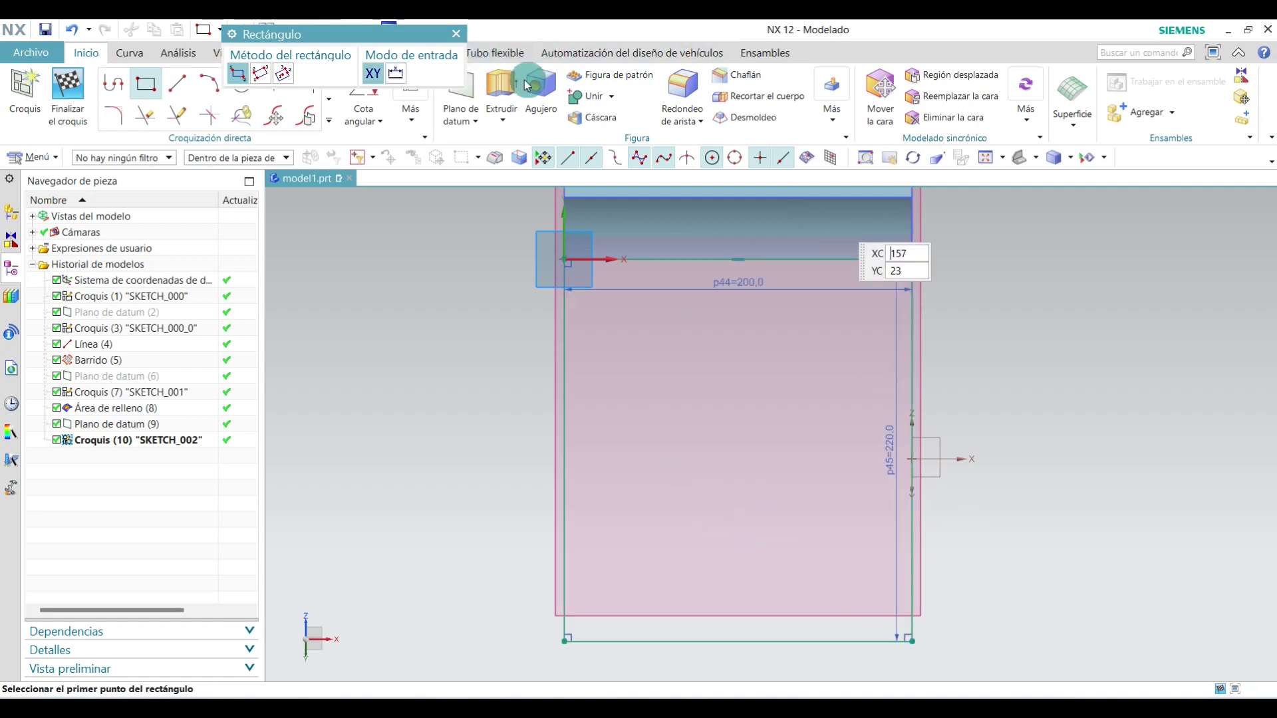
click(457, 35)
click(85, 101)
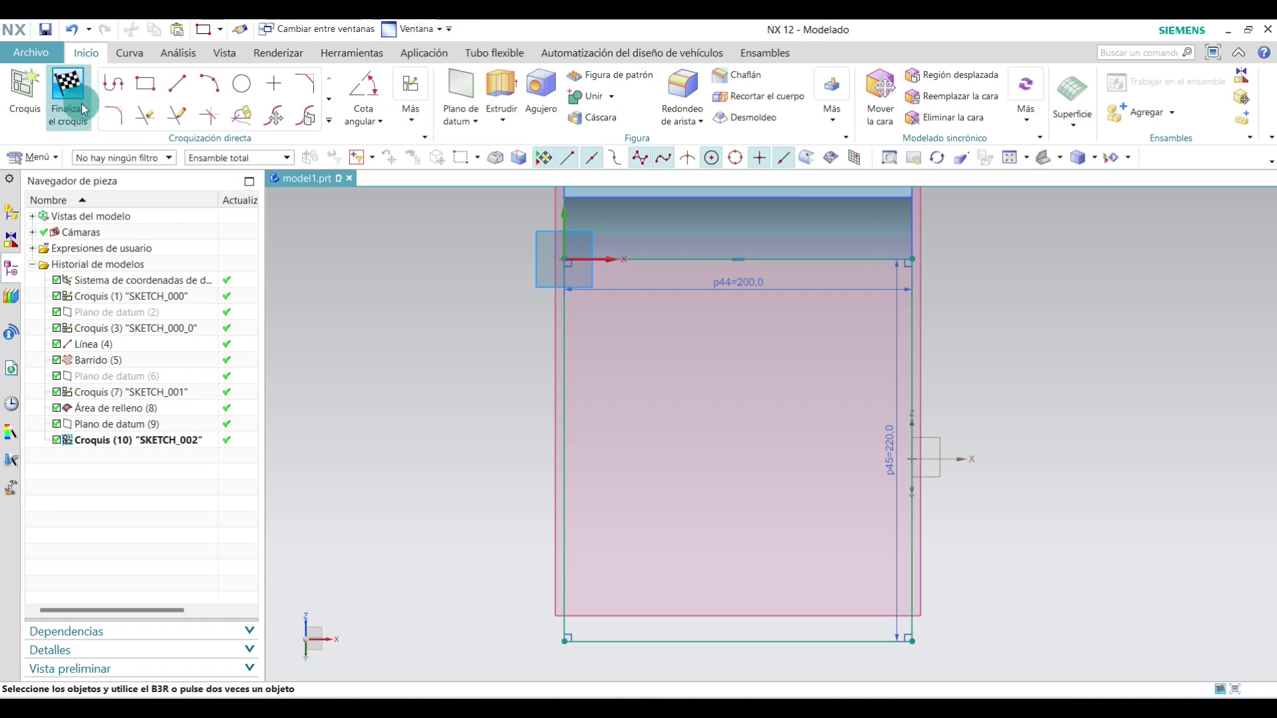
click(77, 94)
Hide the tangent datum plane.
middle_drag(733, 182, 826, 412)
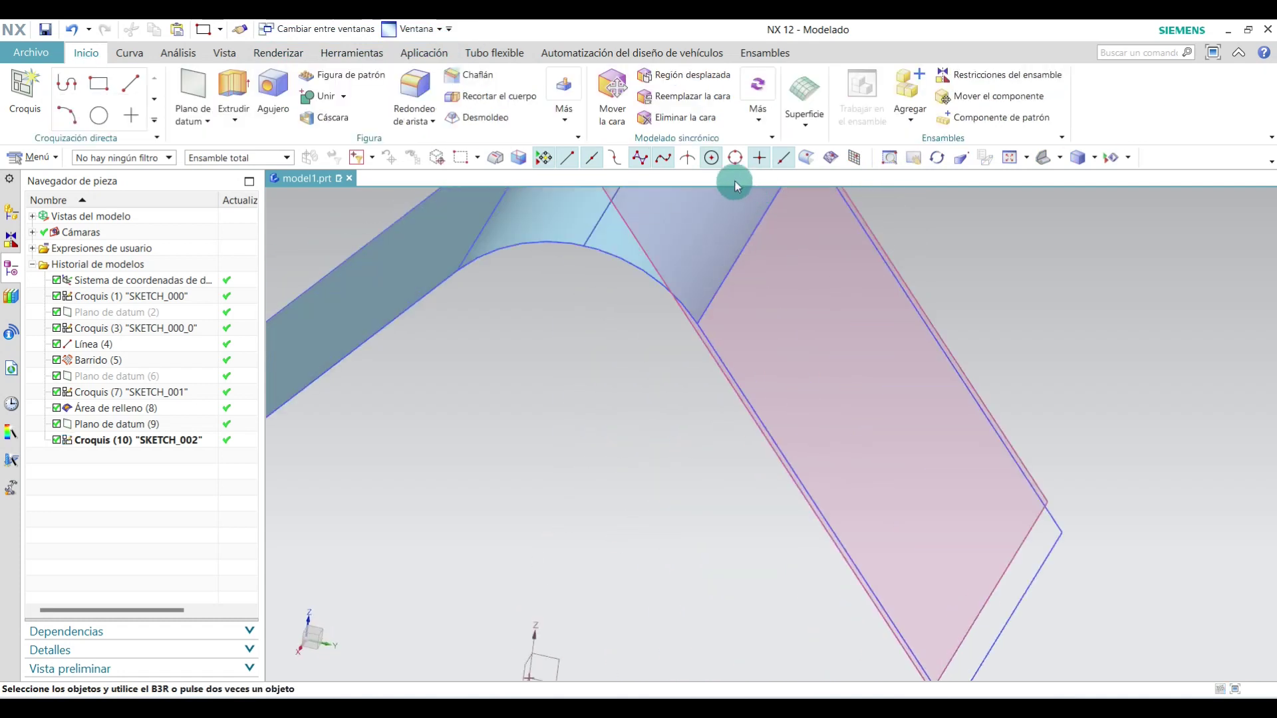
click(724, 291)
right_click(724, 291)
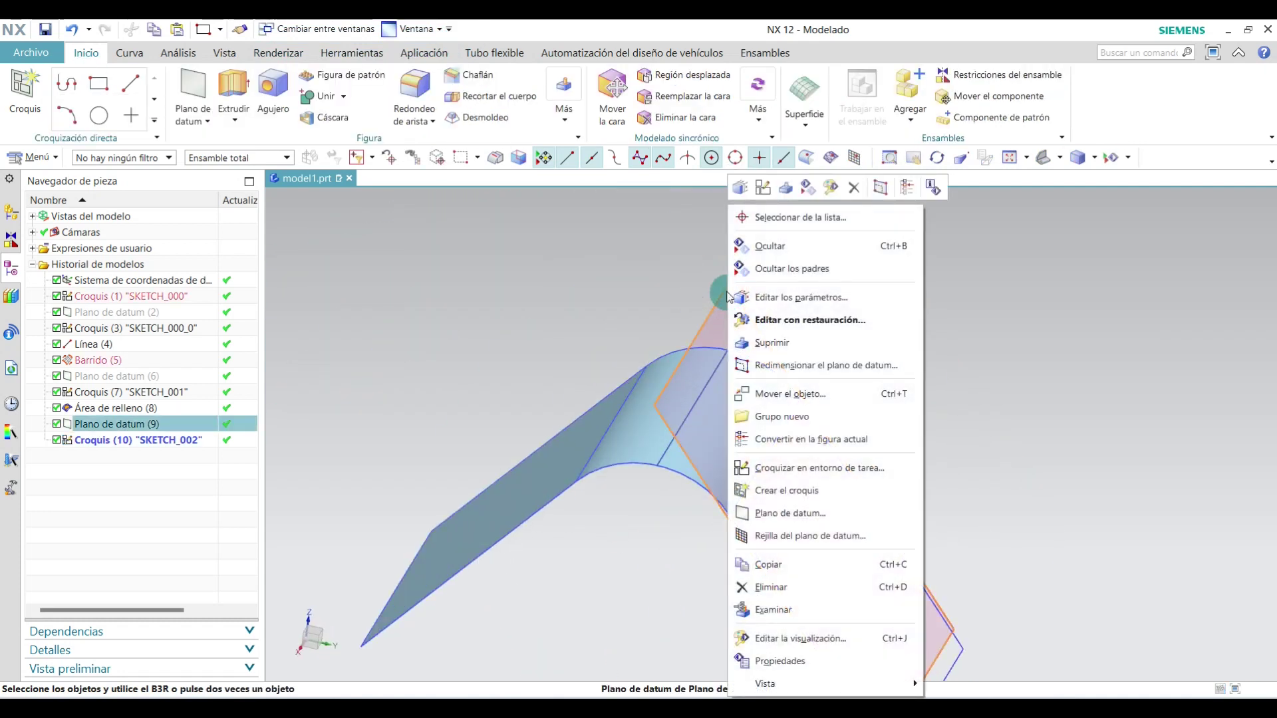
click(756, 245)
mouse_move(712, 282)
shift+middle_down()
mouse_move(793, 431)
mouse_move(721, 374)
mouse_move(792, 406)
mouse_move(798, 392)
shift+middle_up()
scroll(751, 399, up, 2)
scroll(722, 374, down, 4)
Cap the open arch end with an Área de relleno bounded by the four SKETCH_002 edges.
click(807, 118)
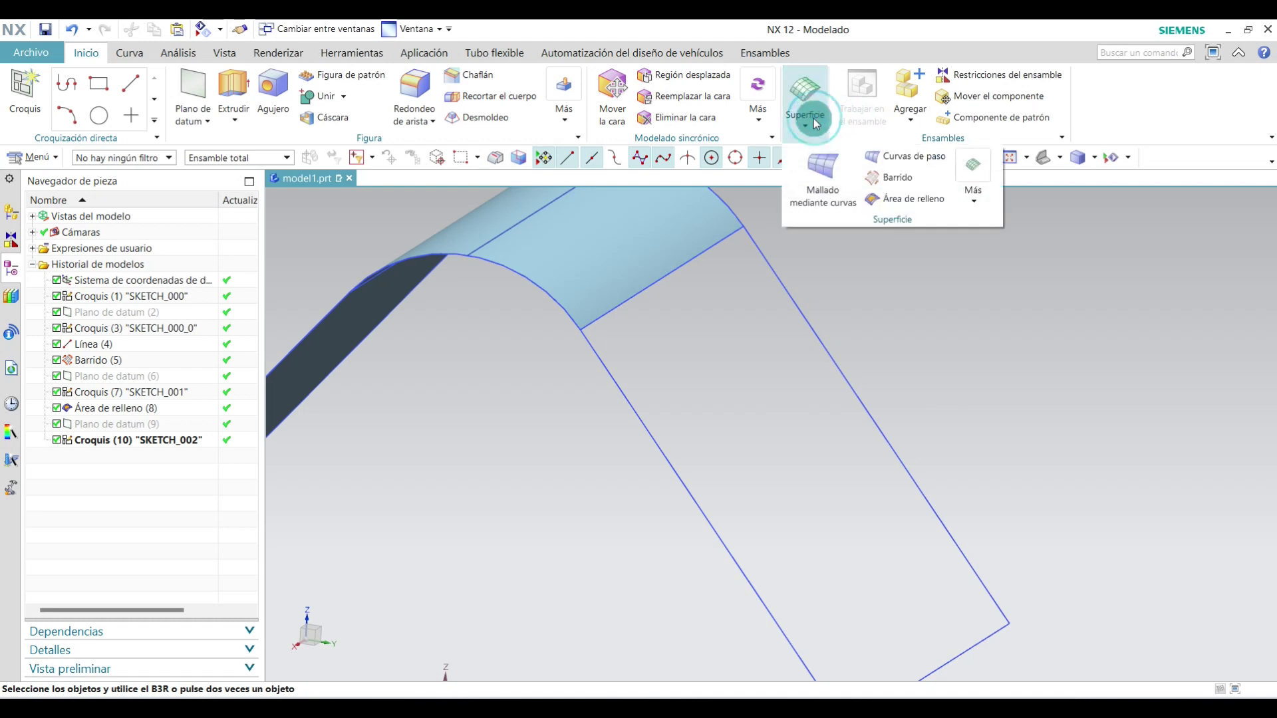
click(926, 204)
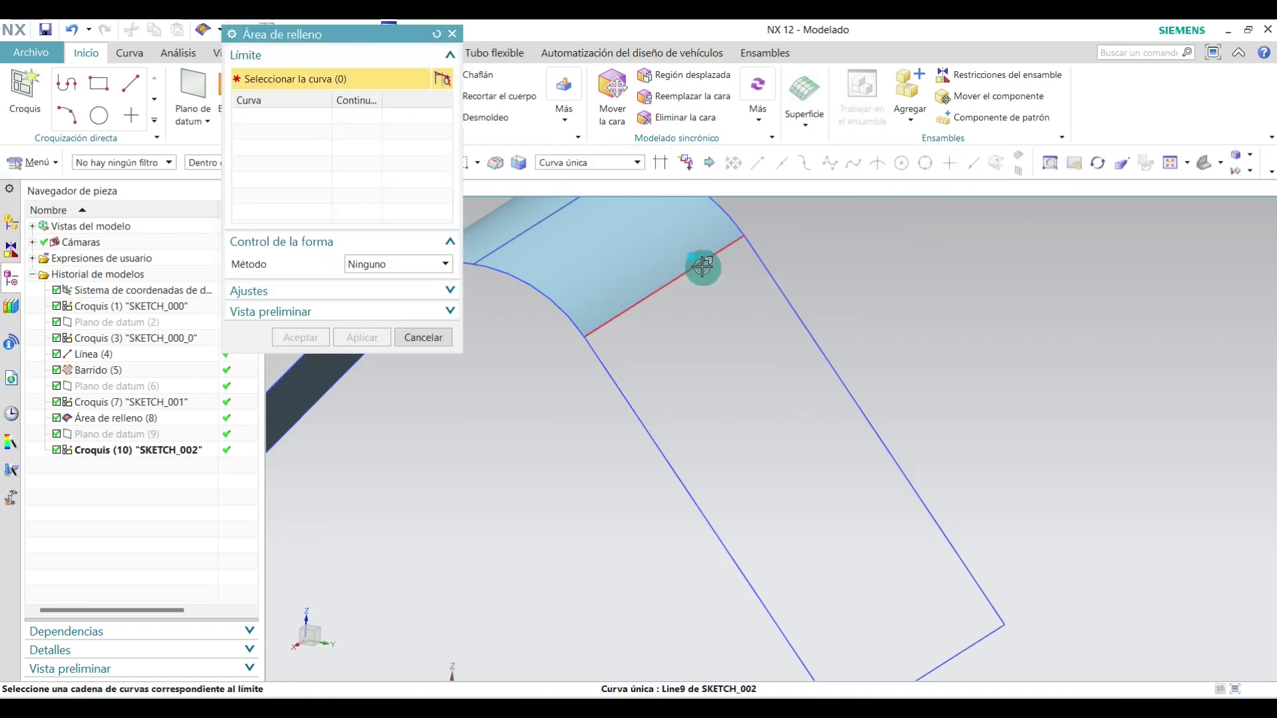
click(703, 266)
click(650, 427)
mouse_move(741, 379)
middle_down()
mouse_move(900, 590)
mouse_move(847, 501)
middle_up()
click(847, 500)
click(861, 417)
mouse_move(858, 416)
middle_down()
mouse_move(901, 476)
mouse_move(451, 166)
middle_up()
click(301, 347)
mouse_move(755, 339)
middle_down()
mouse_move(861, 355)
mouse_move(878, 302)
mouse_move(798, 393)
mouse_move(756, 325)
mouse_move(787, 368)
mouse_move(818, 346)
middle_up()
Snap to a standard orientation and orbit to inspect both ends of the model.
click(1062, 159)
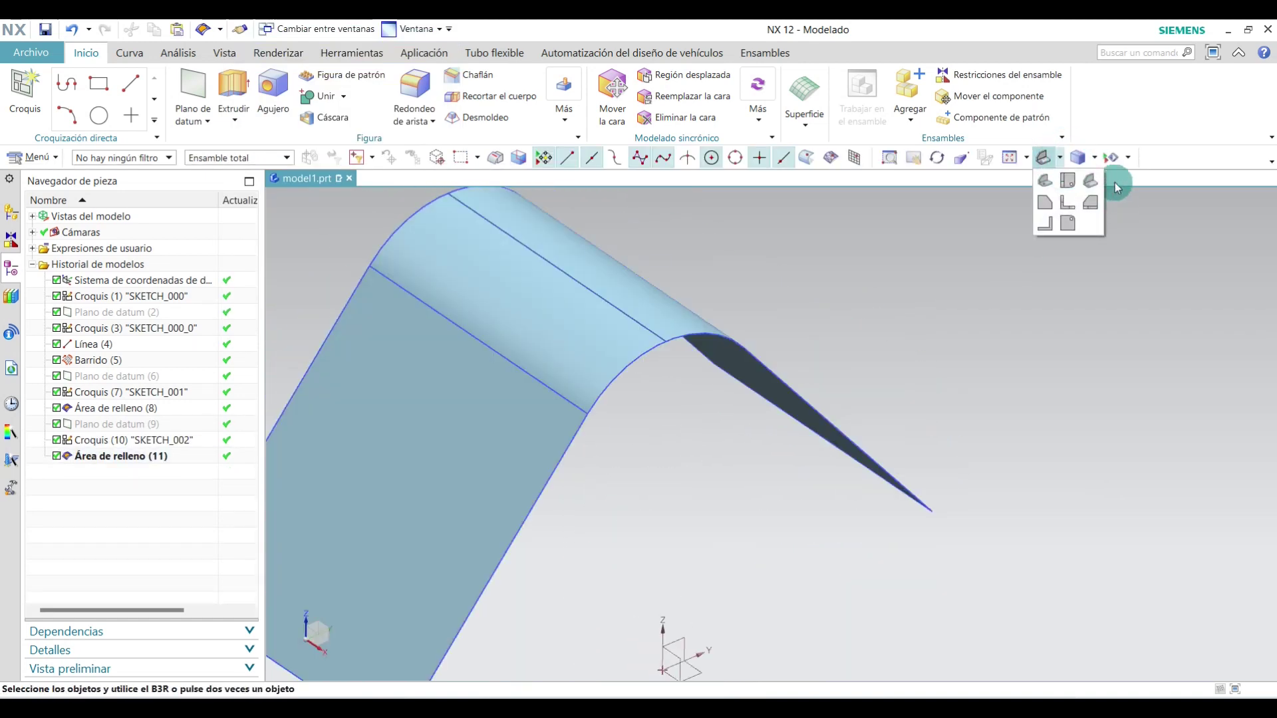
click(1092, 185)
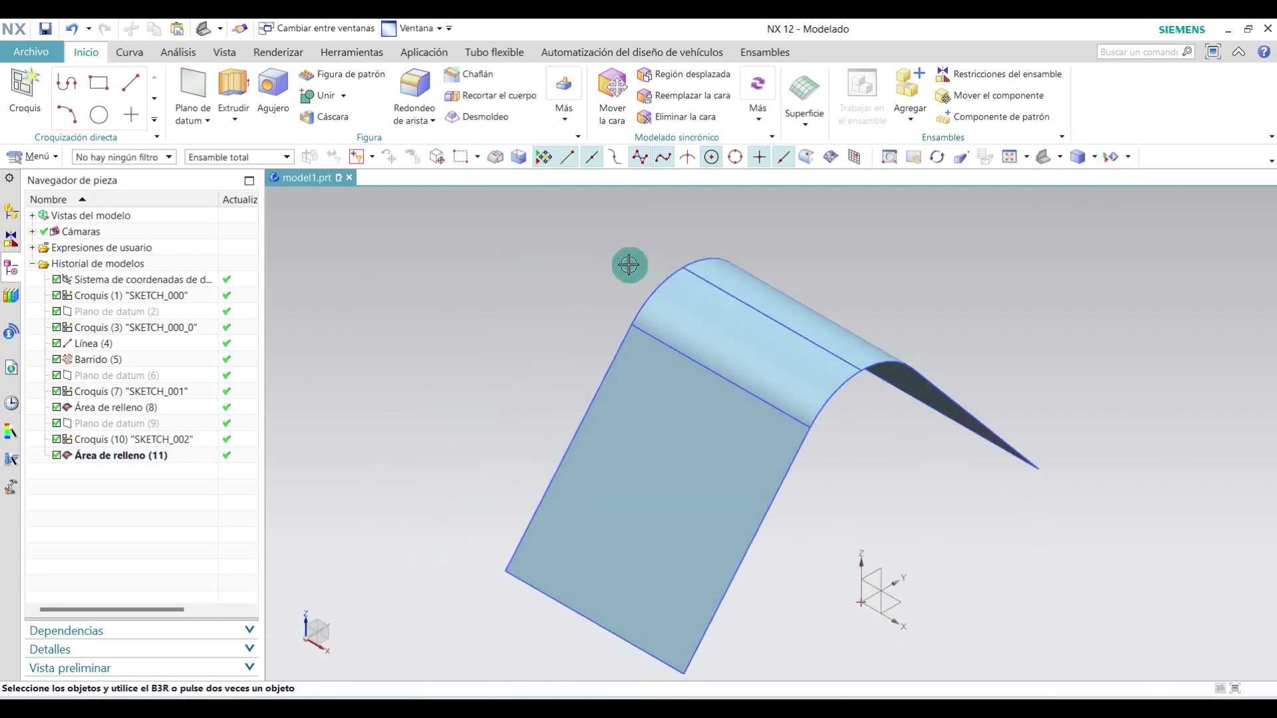
middle_drag(777, 246, 911, 247)
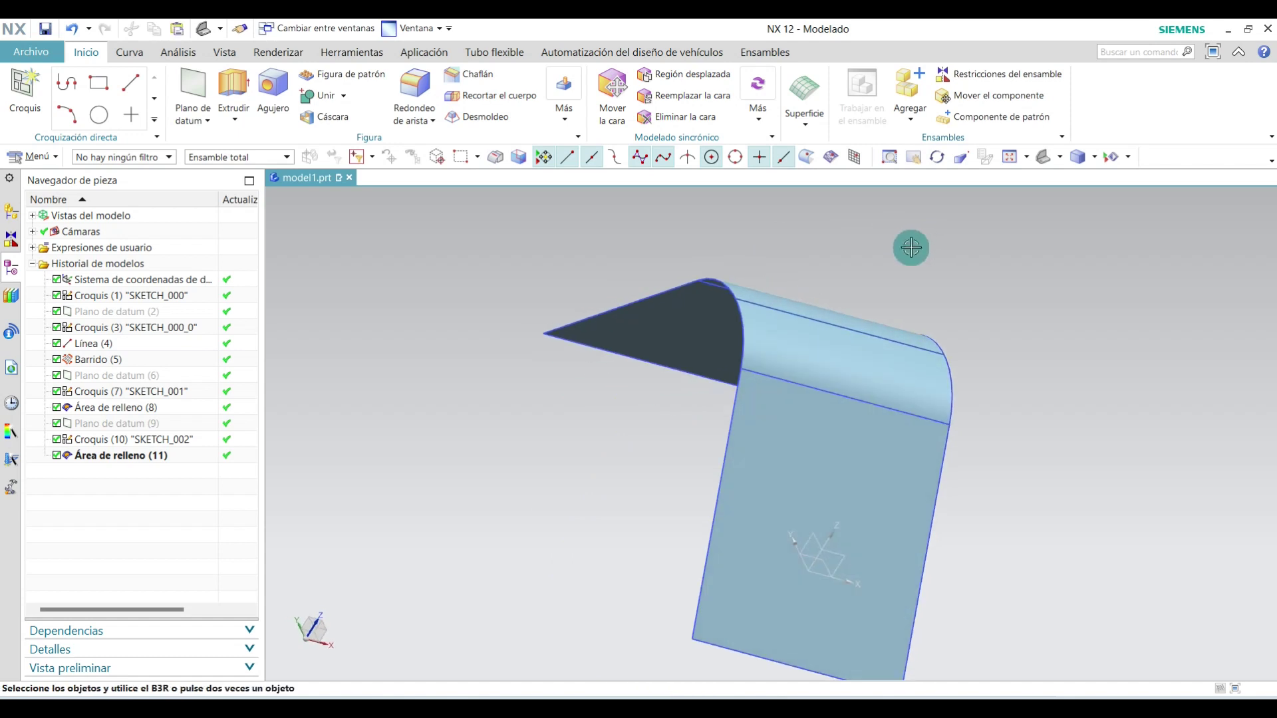
mouse_move(882, 299)
middle_down()
mouse_move(1086, 405)
mouse_move(1044, 288)
mouse_move(1060, 271)
mouse_move(883, 347)
middle_up()
mouse_move(1032, 257)
middle_down()
mouse_move(1012, 305)
mouse_move(912, 428)
middle_up()
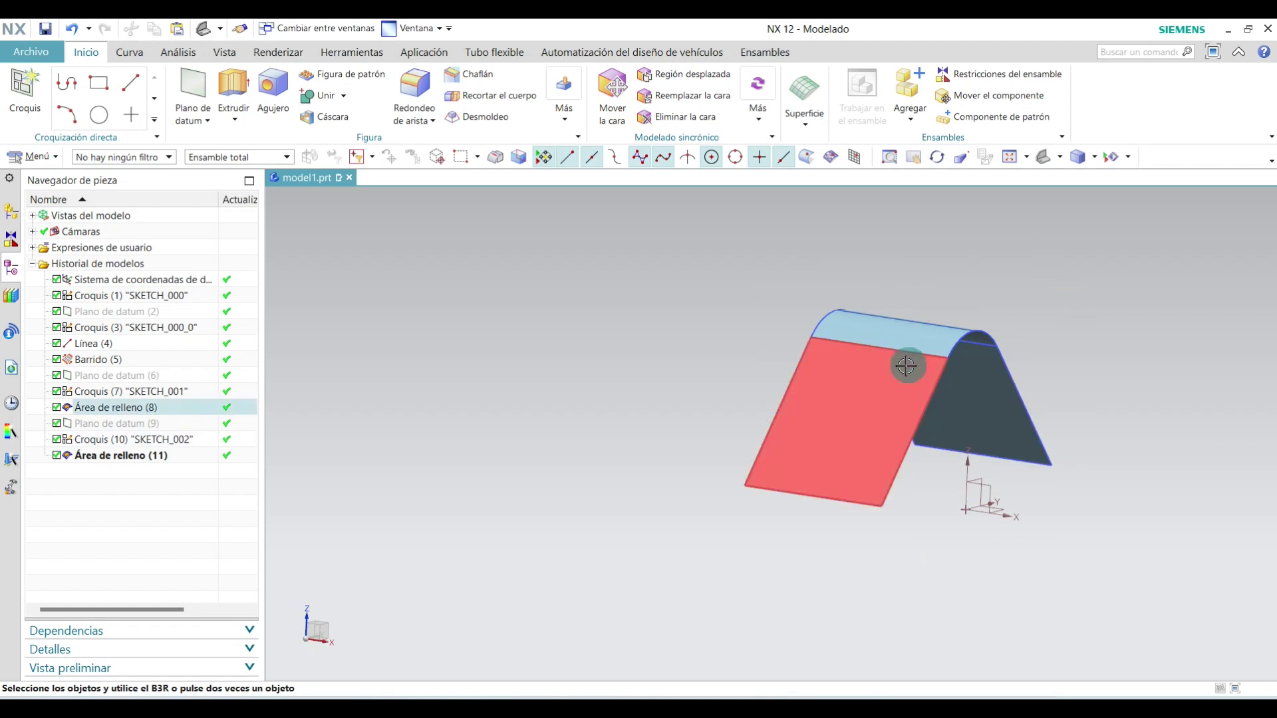
click(1060, 157)
Start SKETCH_003 on the YZ plane with a Ø150 circle at the arc centre.
click(1083, 179)
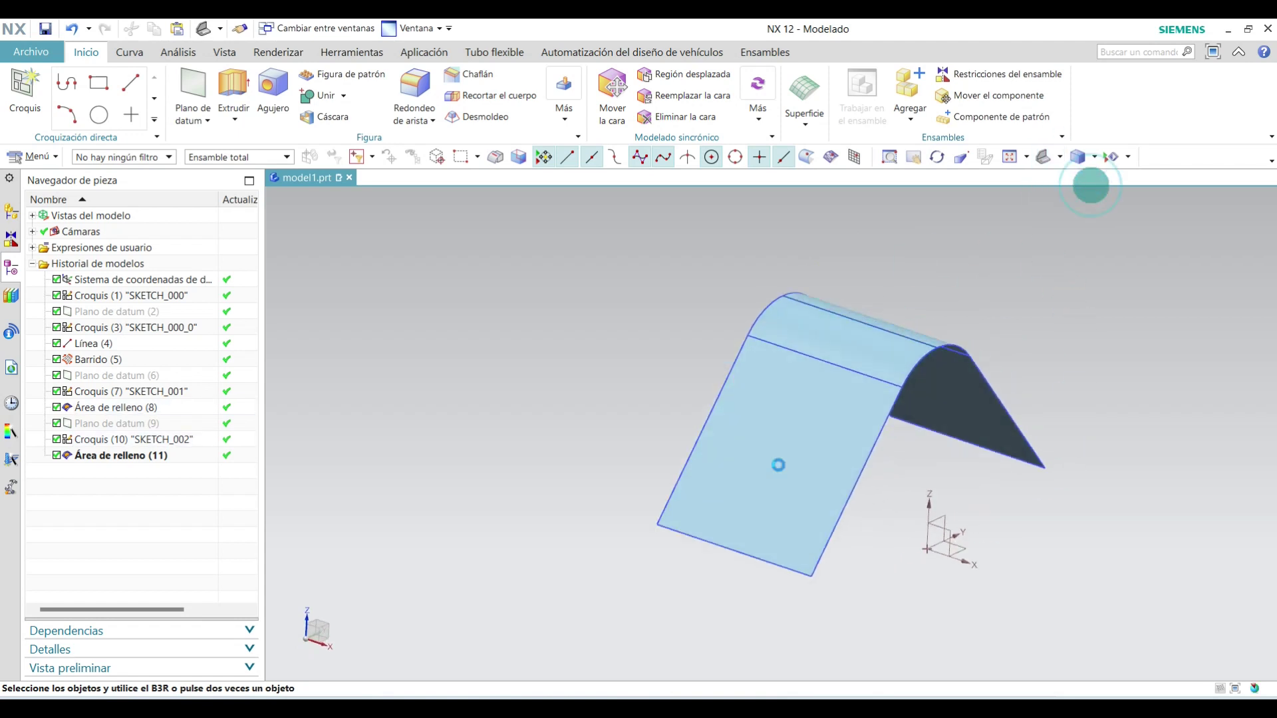
click(53, 98)
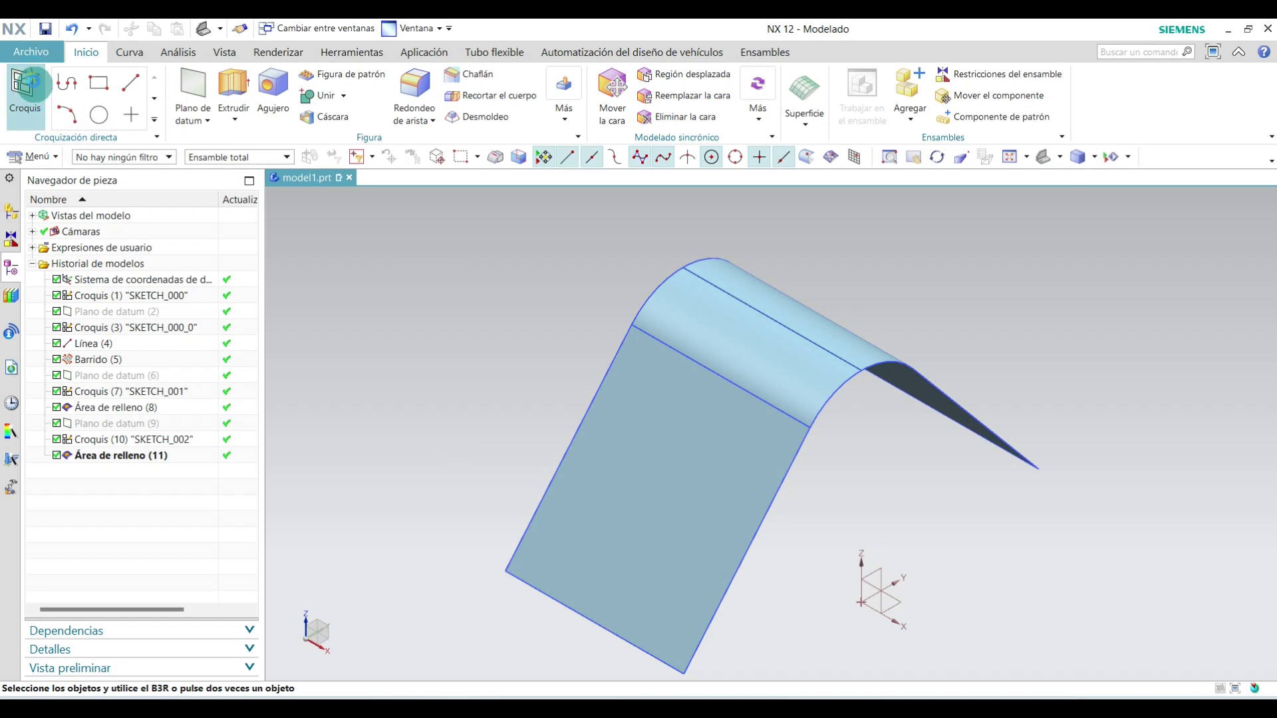
click(880, 567)
click(369, 219)
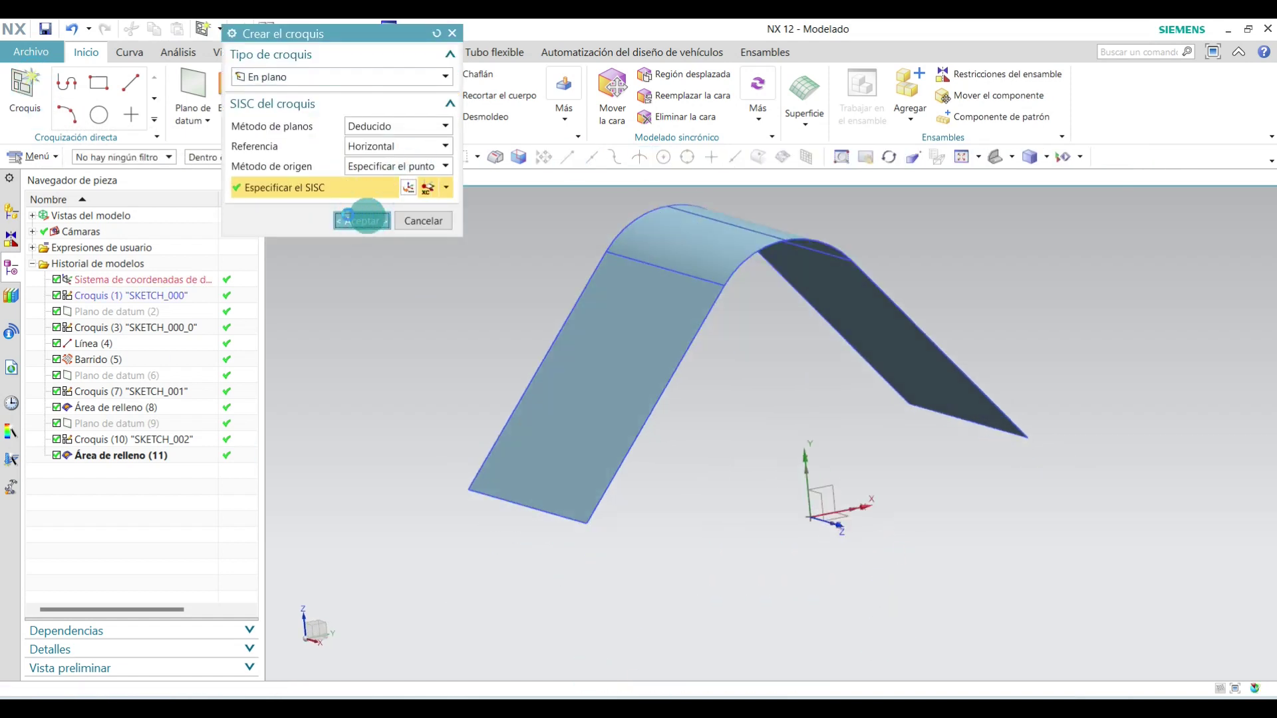
scroll(610, 432, up, 3)
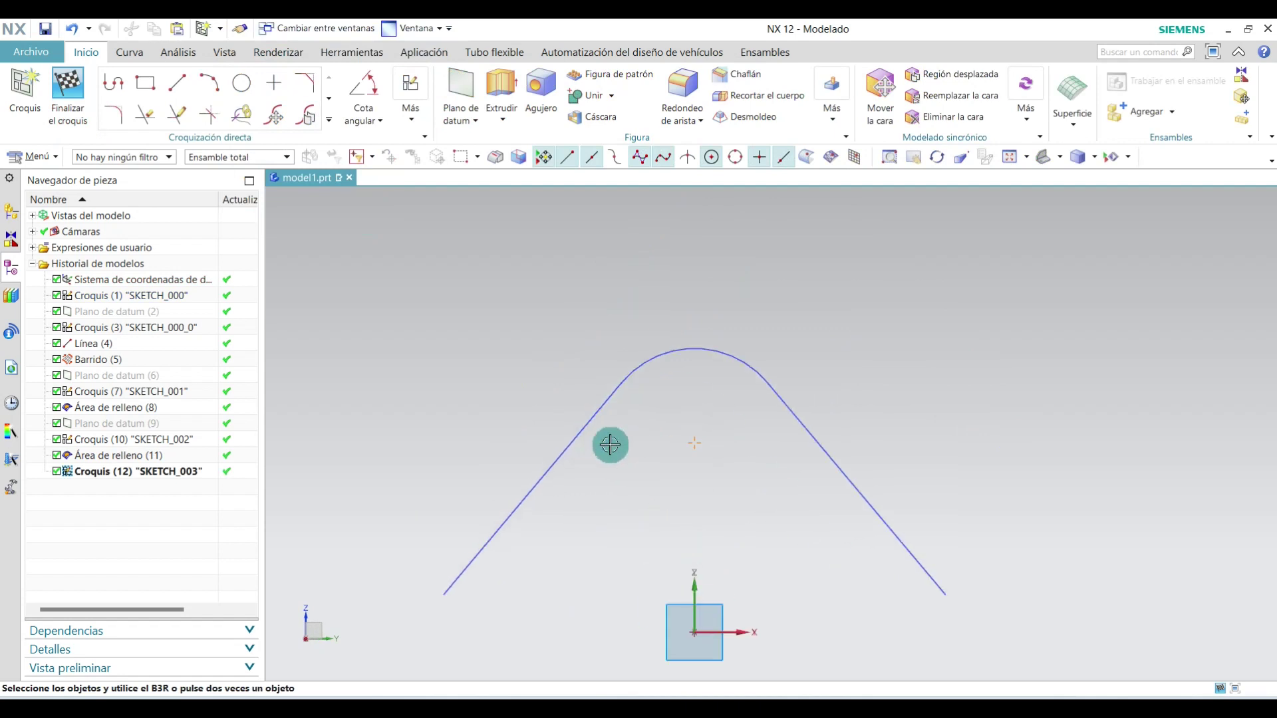
click(241, 84)
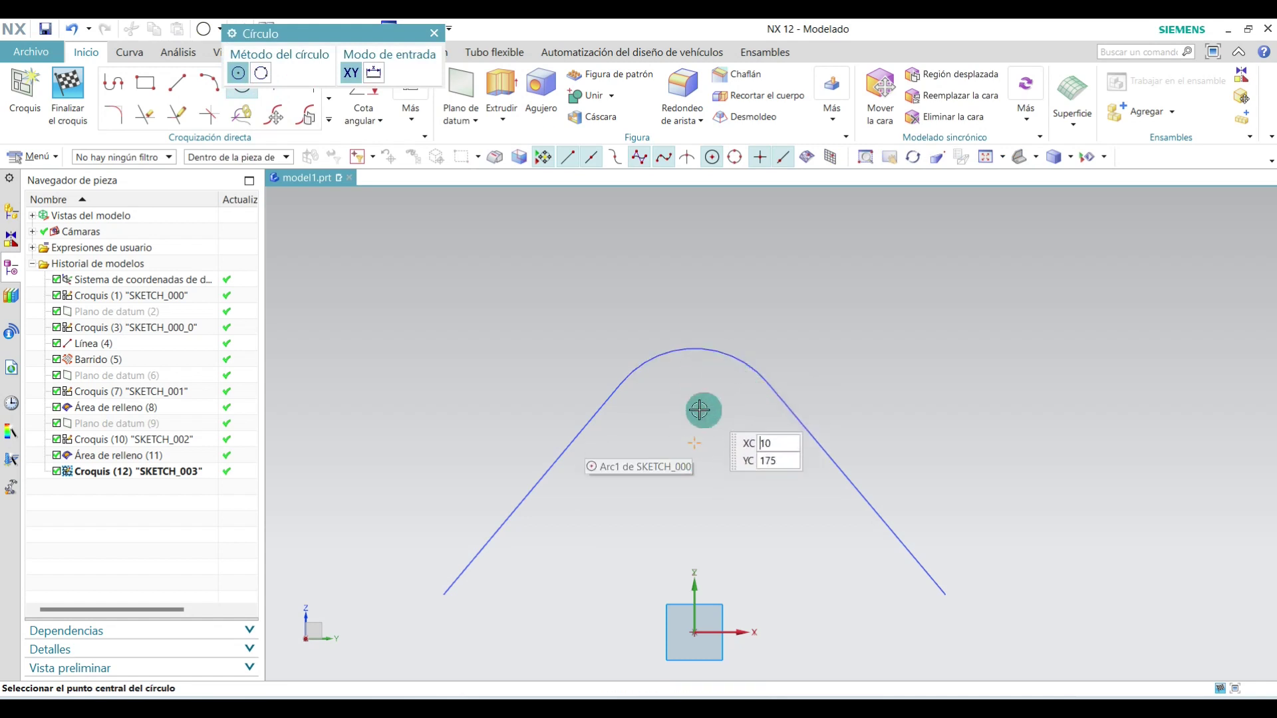
click(693, 444)
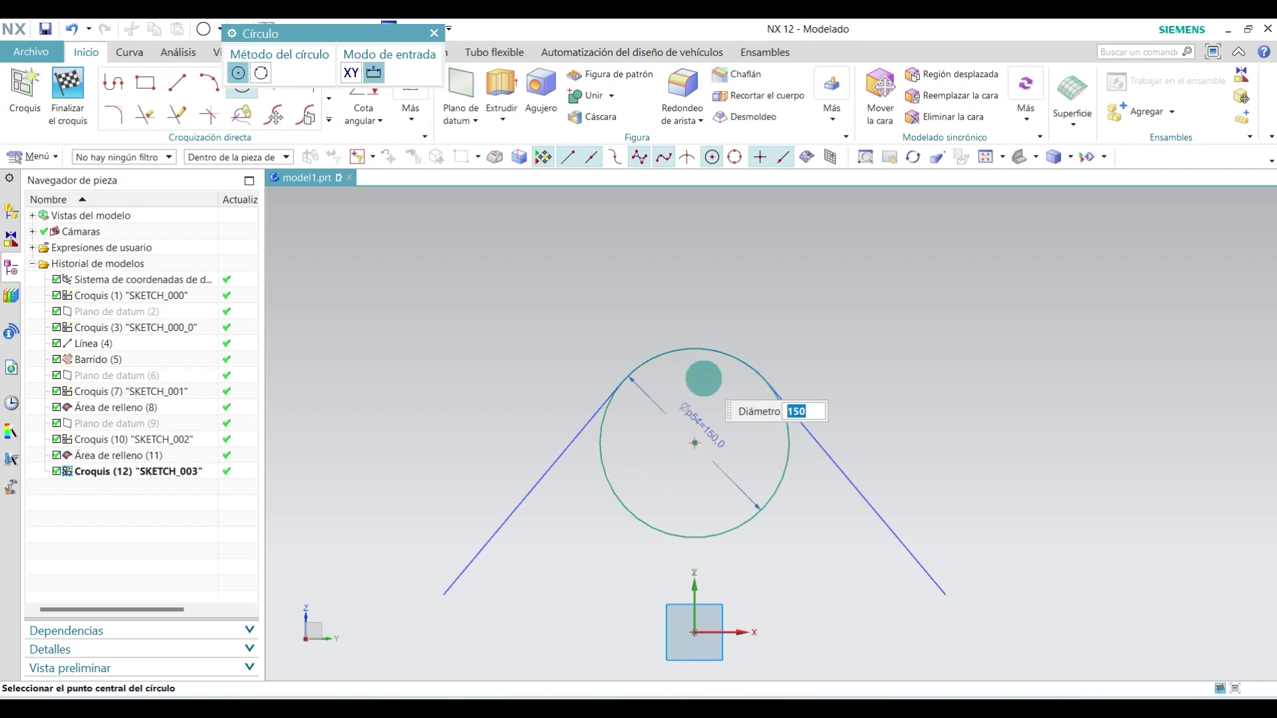
click(433, 33)
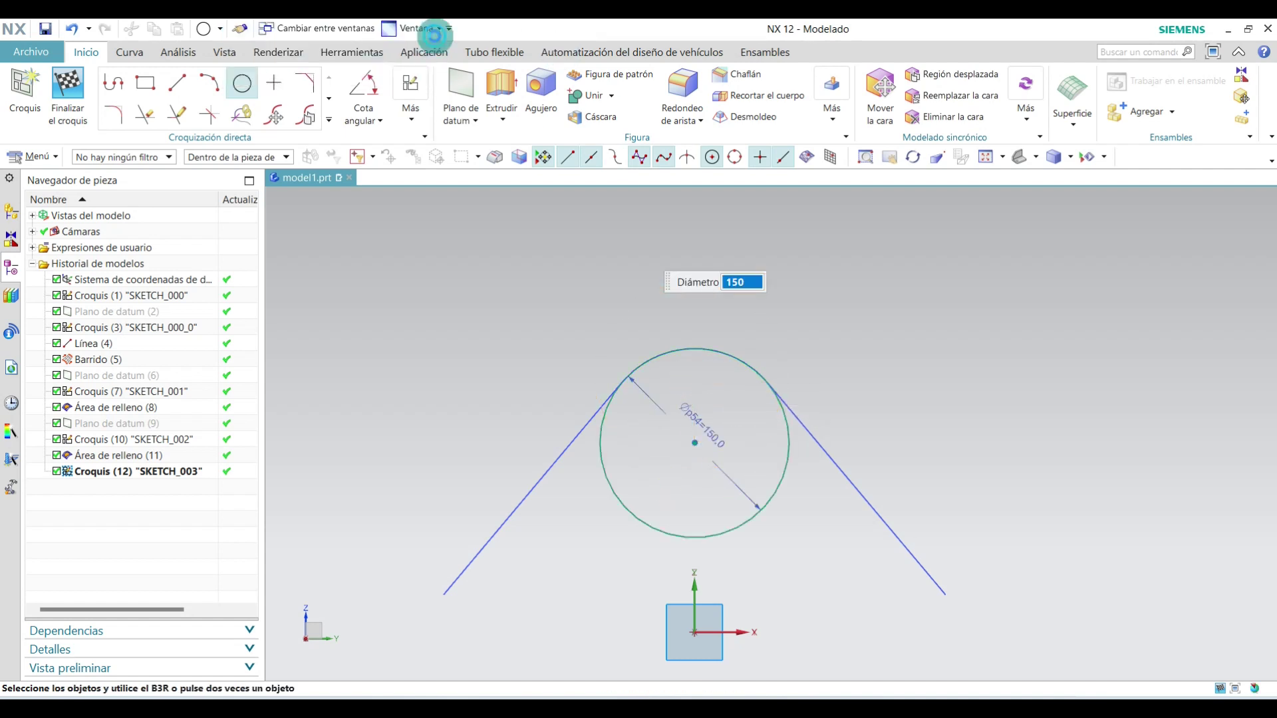
Draw the base line and a right slanted line tangent to the circle.
click(183, 83)
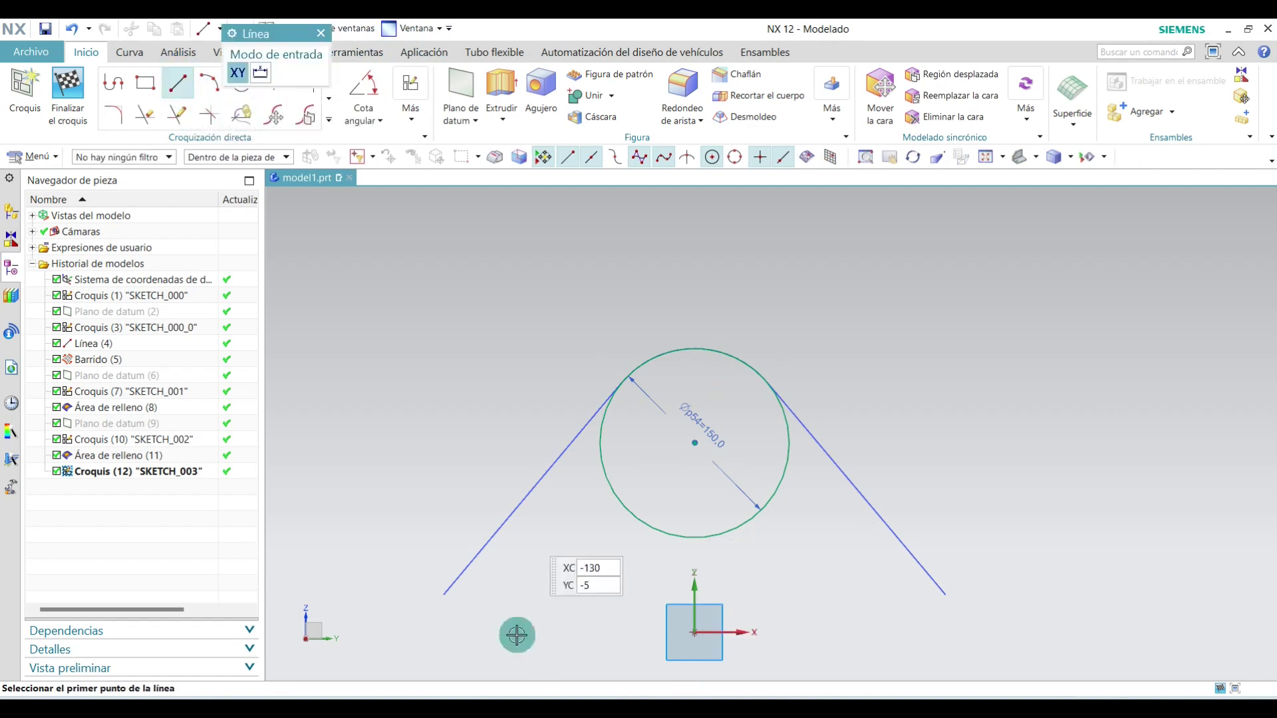
click(444, 594)
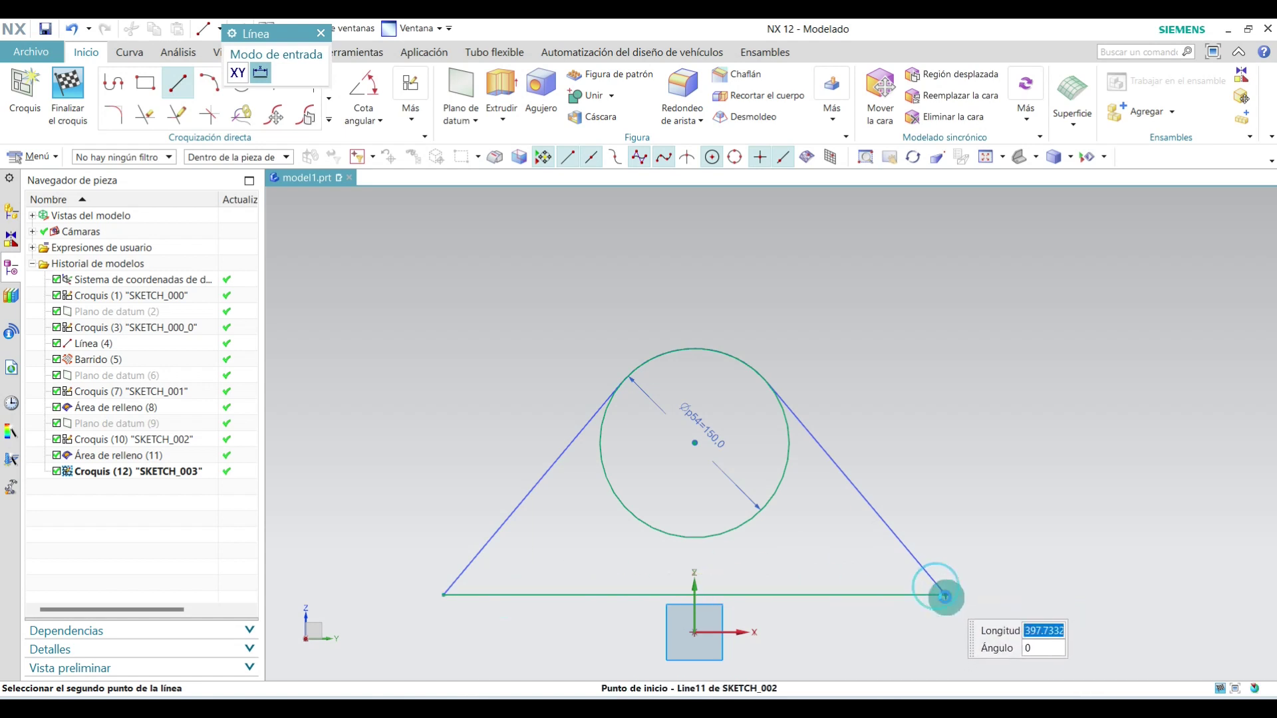
click(944, 597)
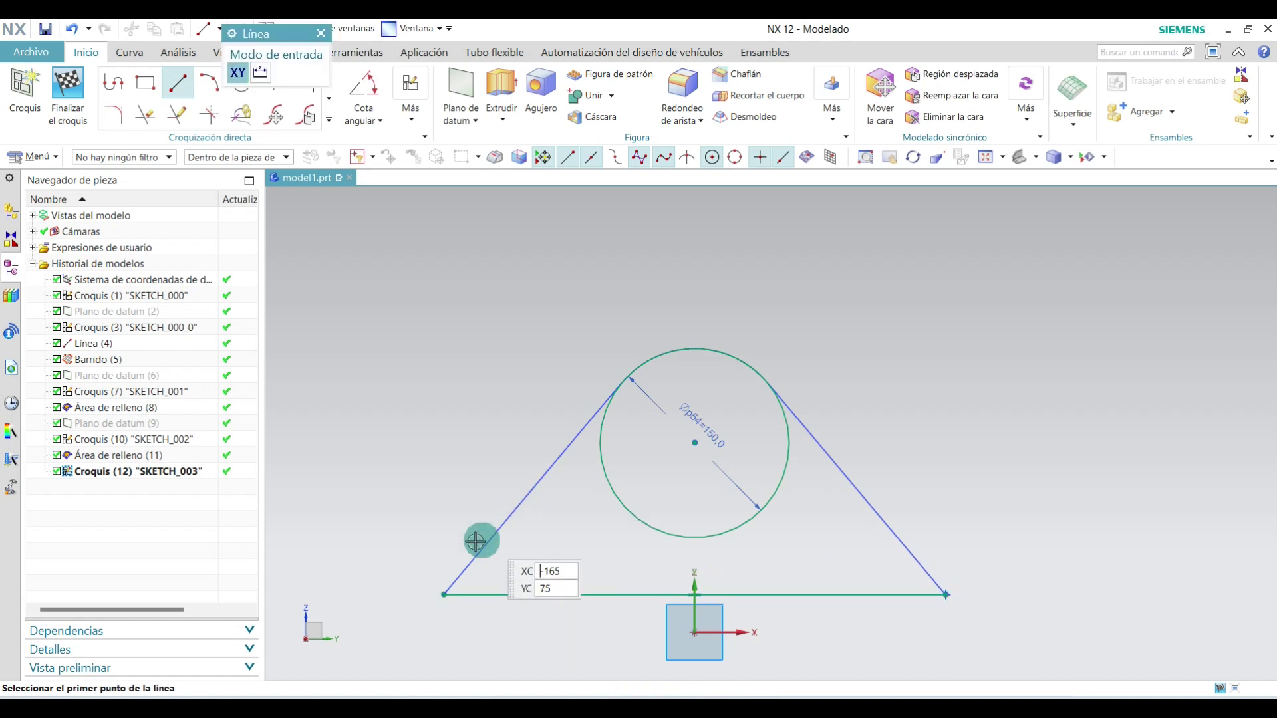
click(947, 597)
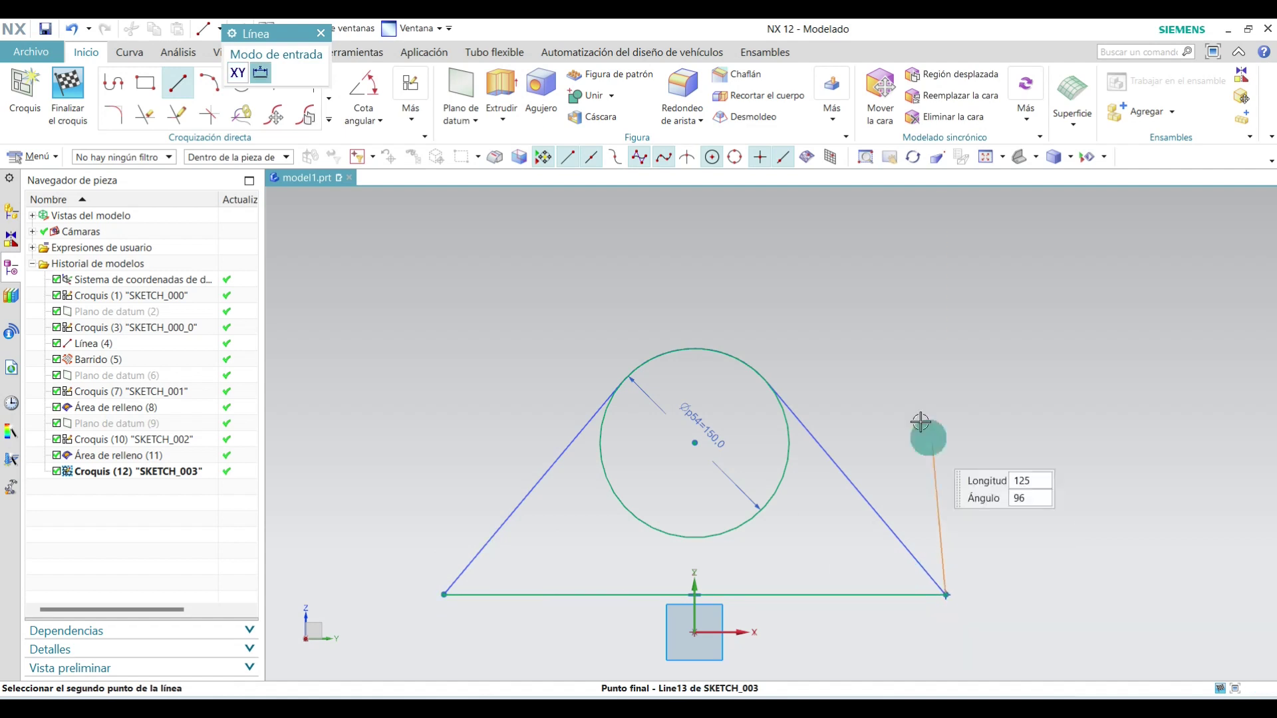
click(667, 263)
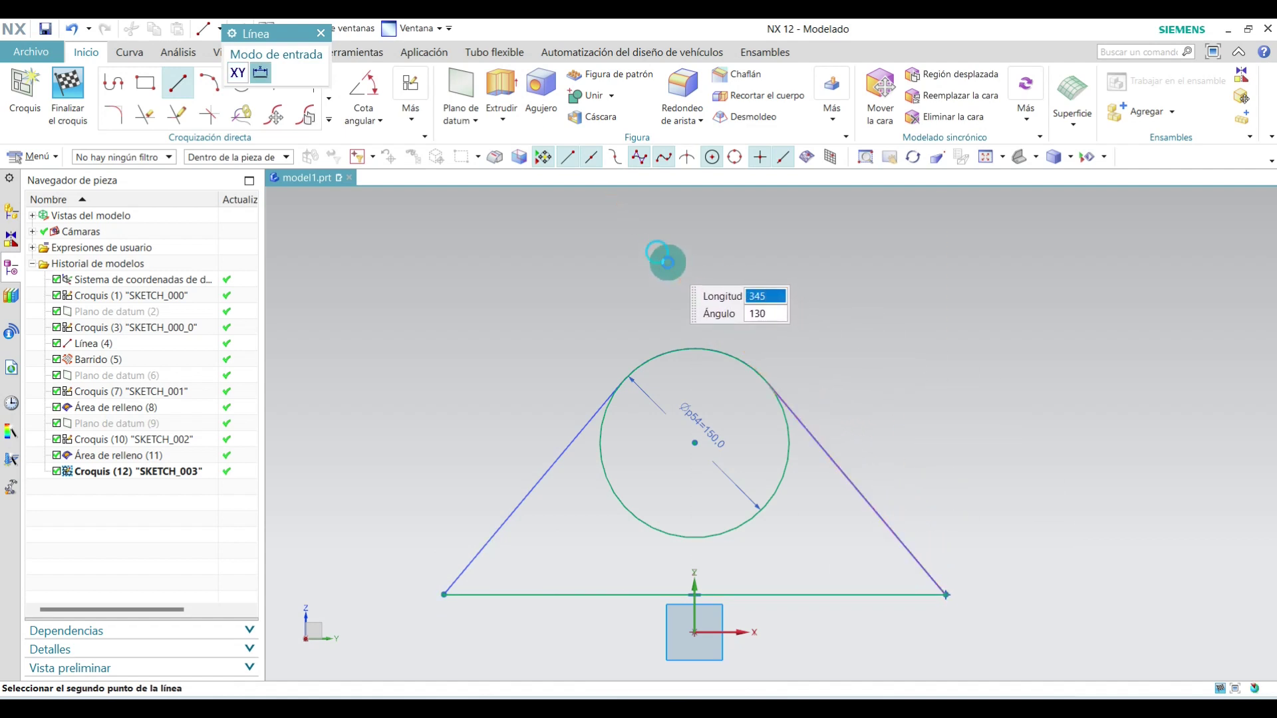
click(321, 33)
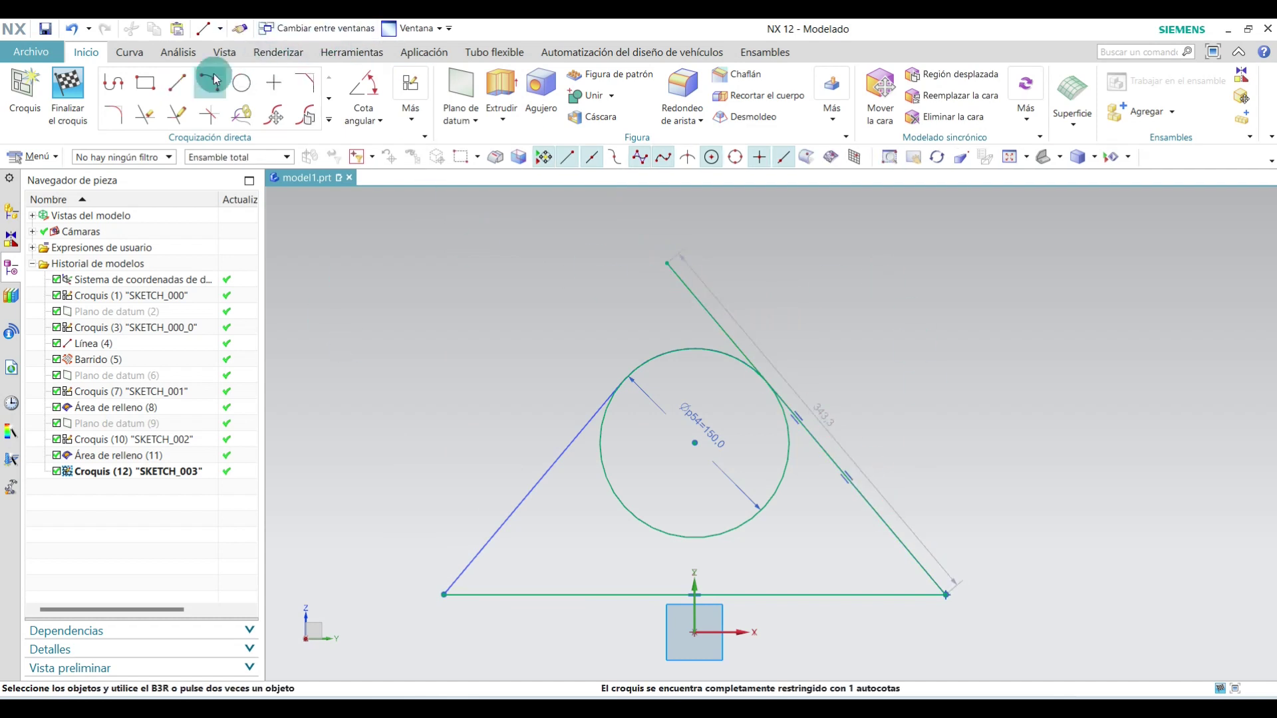
Draw the left slanted line from the base's left end, tangent to the circle.
click(177, 82)
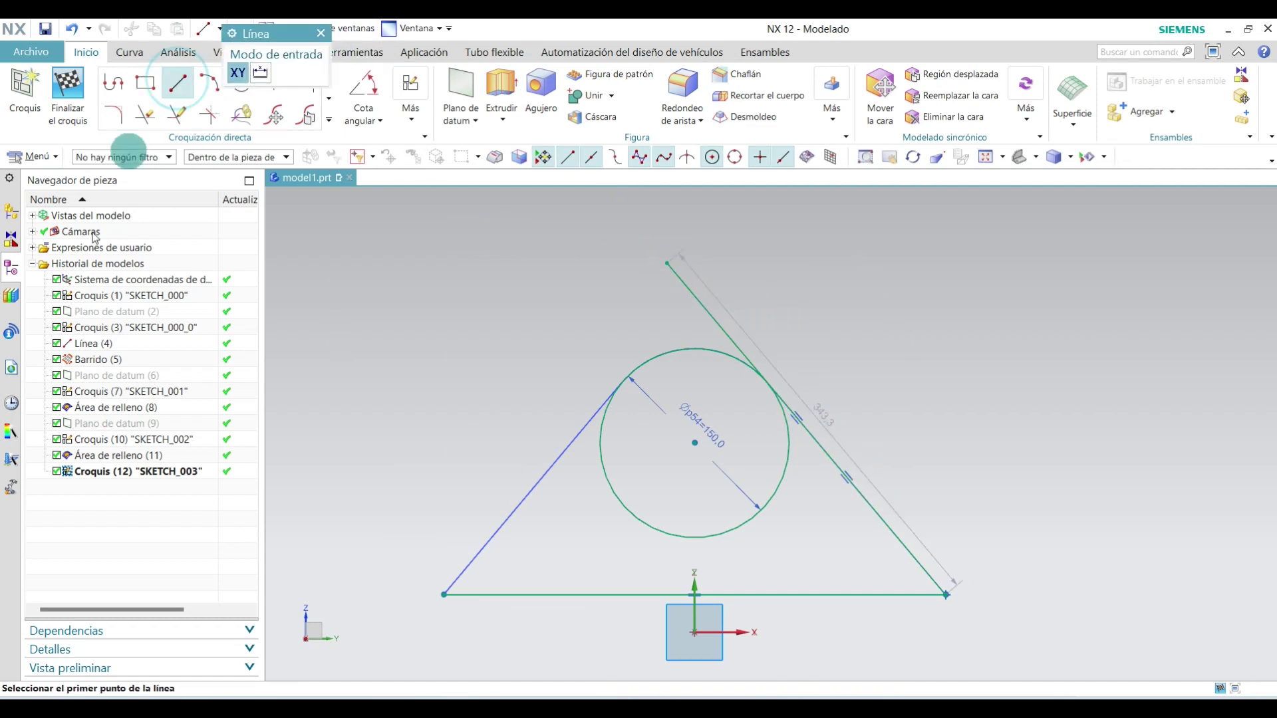
click(443, 594)
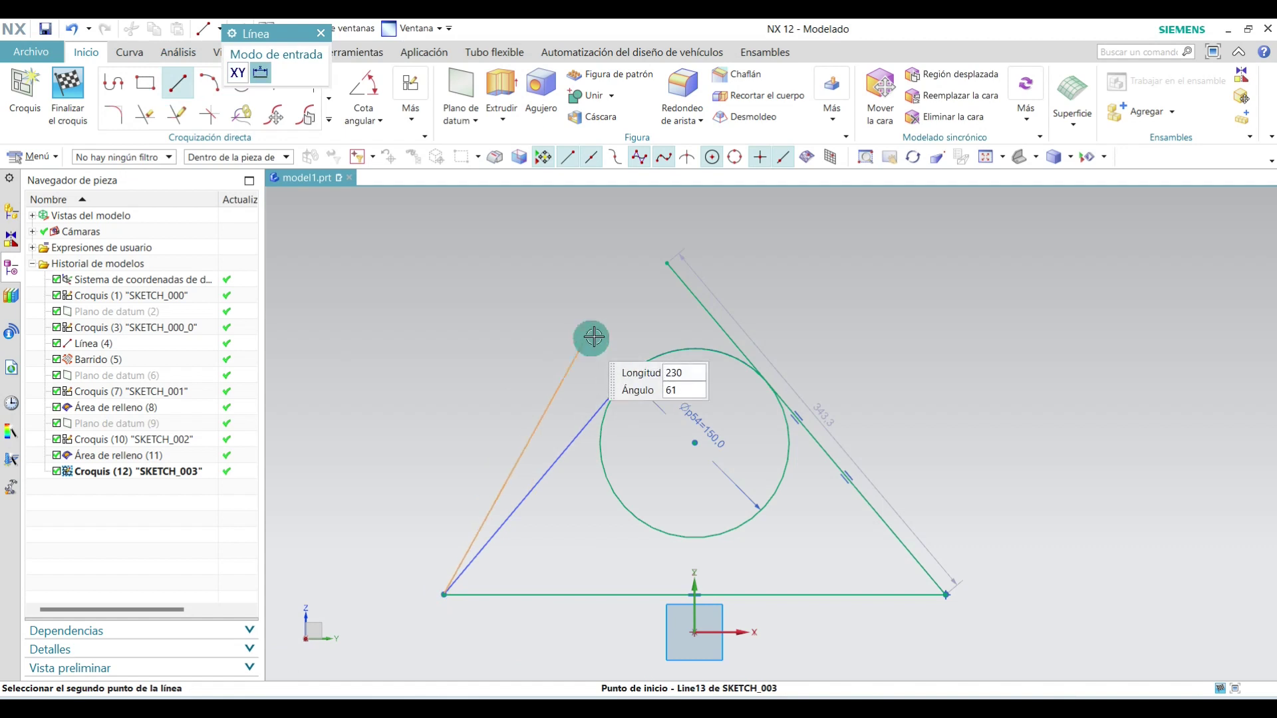
scroll(669, 333, up, 3)
click(660, 321)
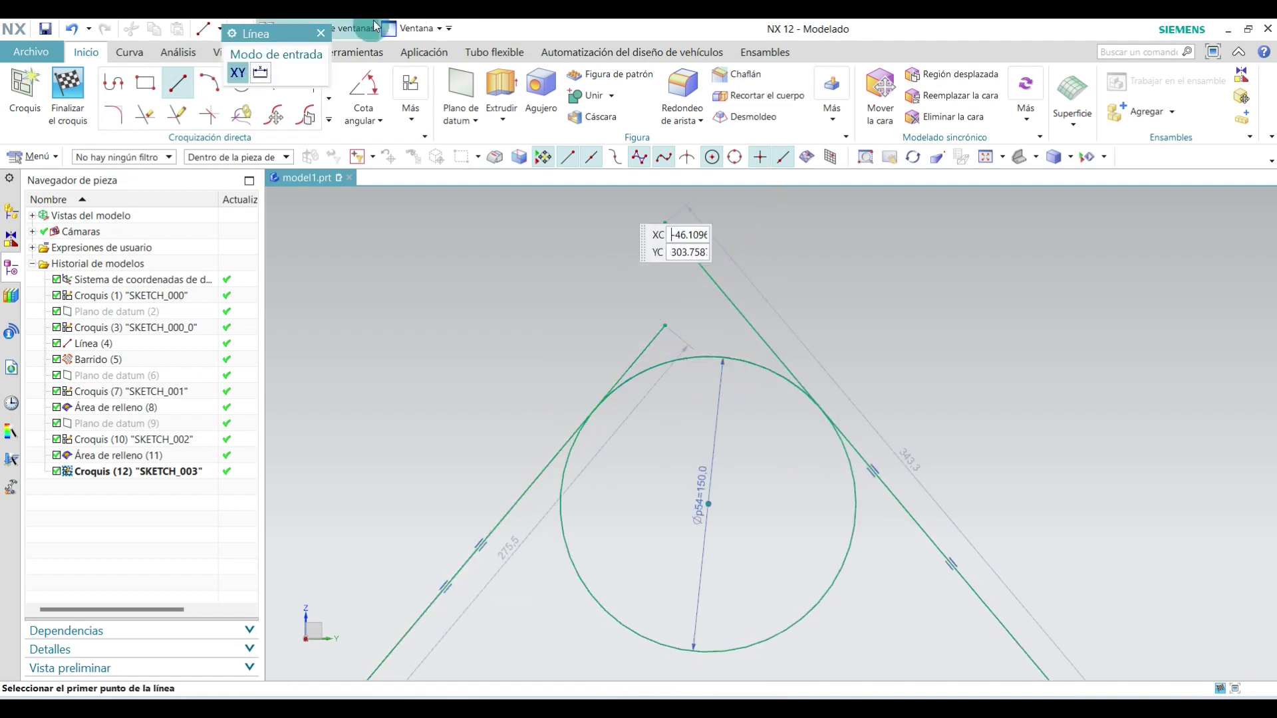
click(321, 34)
scroll(541, 213, down, 2)
scroll(601, 293, up, 2)
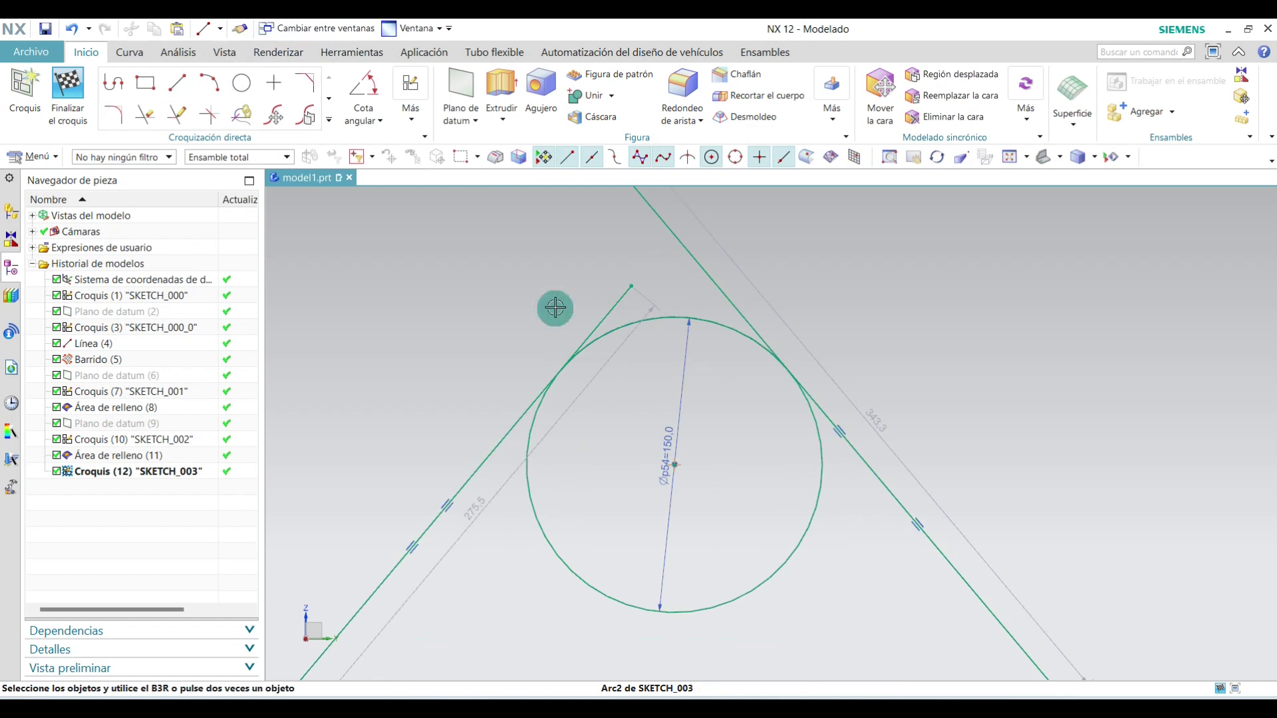
Trim away the lower circle and overhanging line segment, then finish SKETCH_003.
click(144, 118)
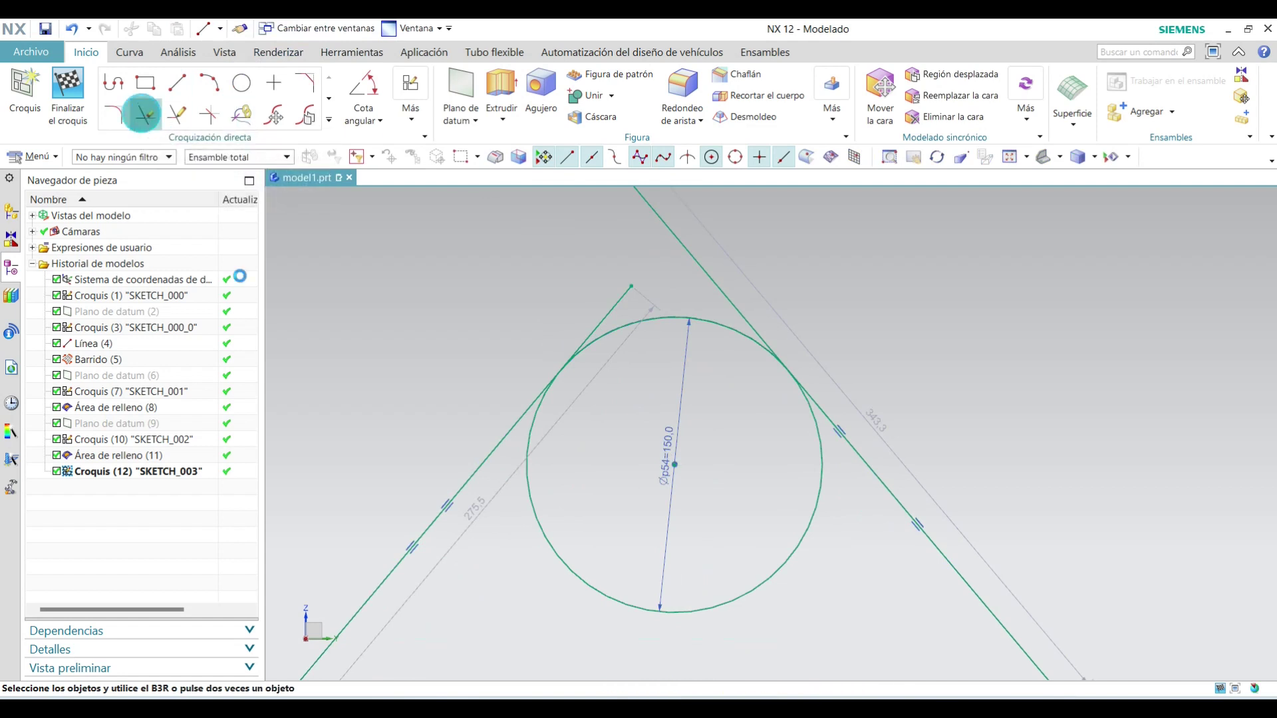
click(529, 483)
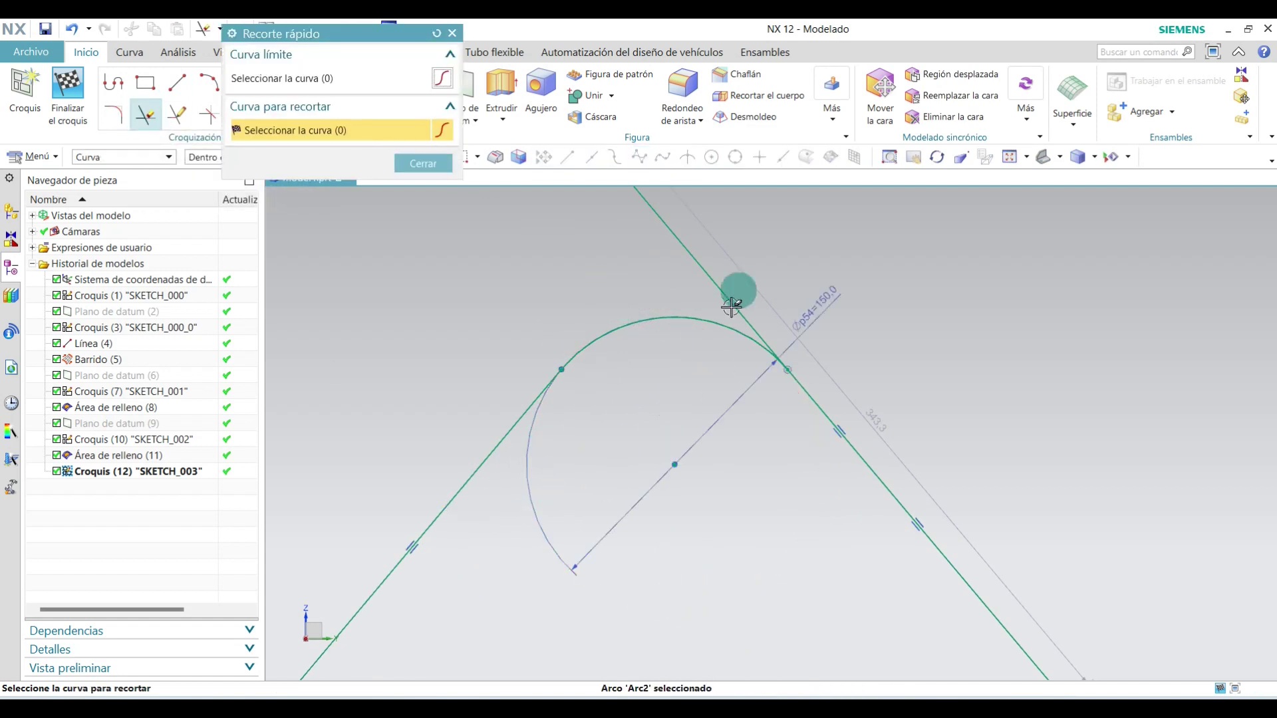
click(696, 260)
scroll(798, 333, down, 3)
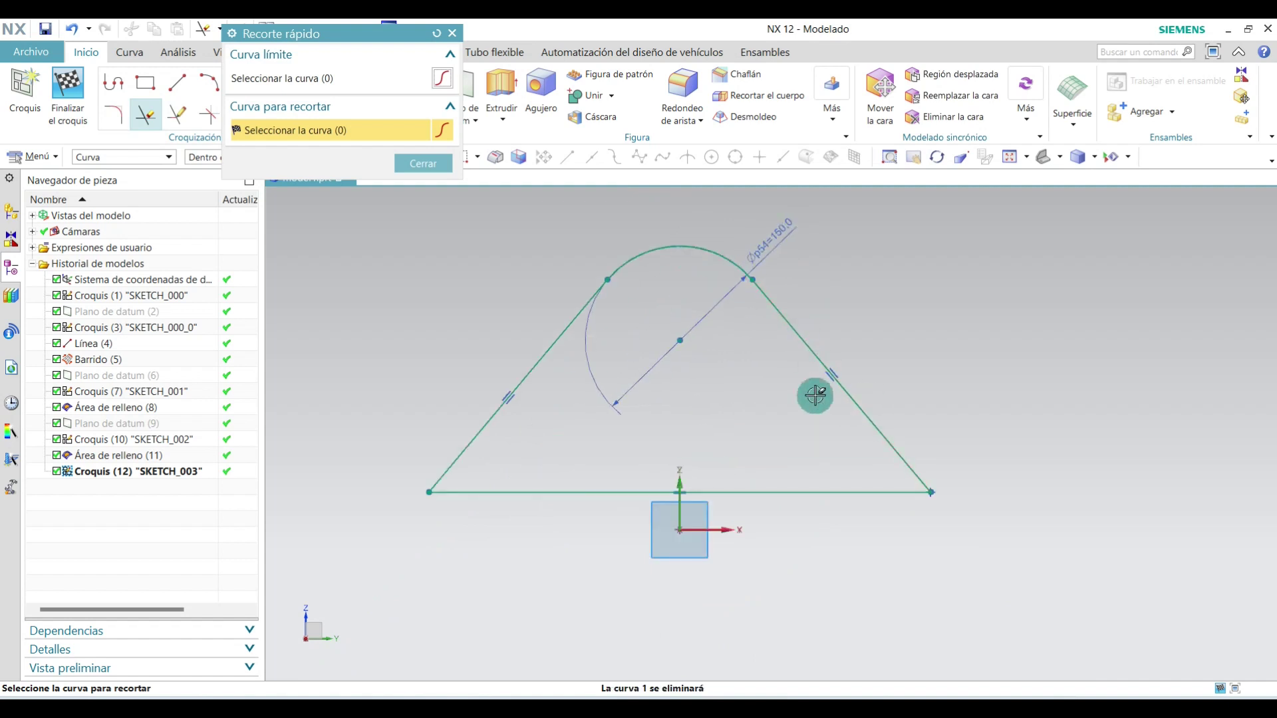
click(421, 165)
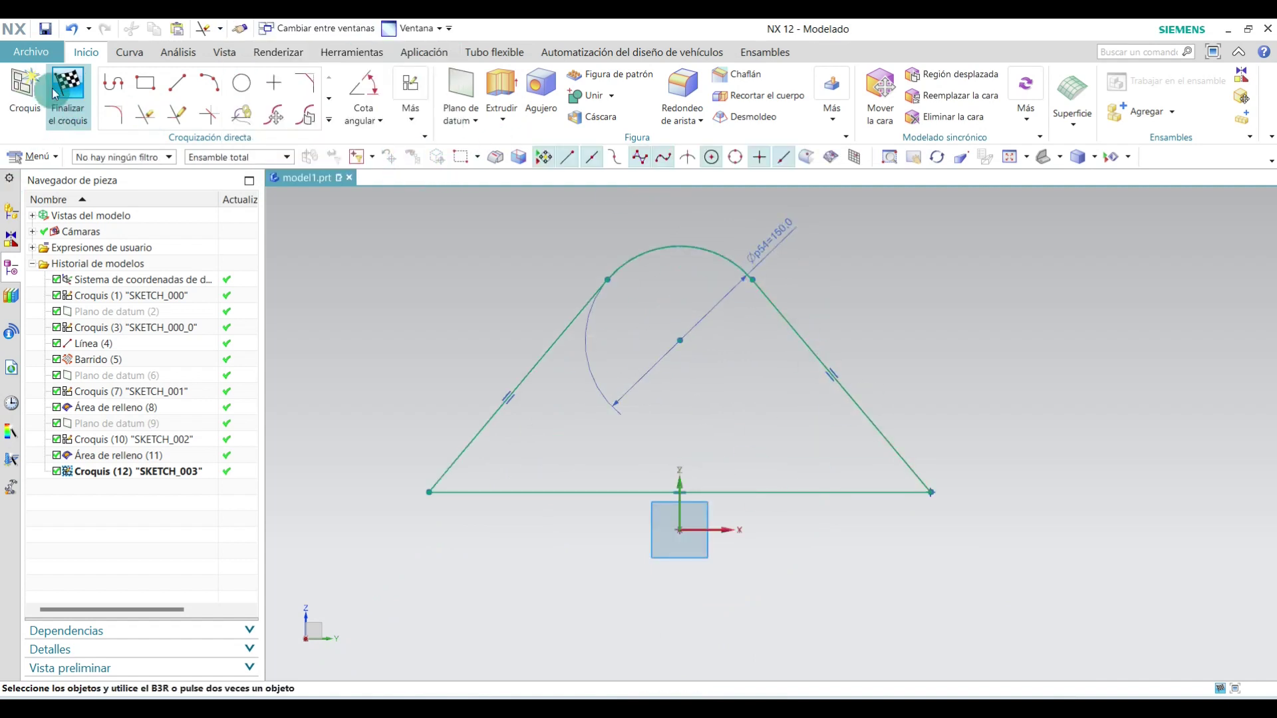
click(72, 96)
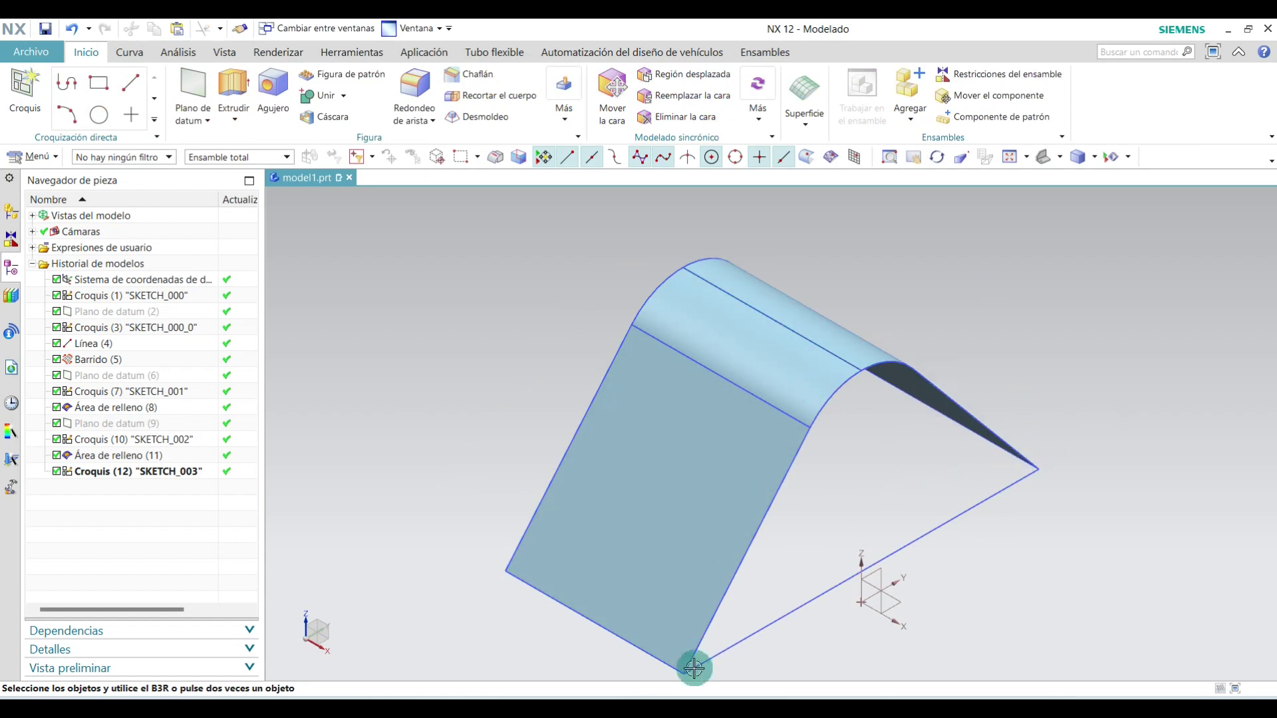
Create Área de relleno (13) bounded by the SKETCH_003 lines, upper edge and arc.
click(805, 100)
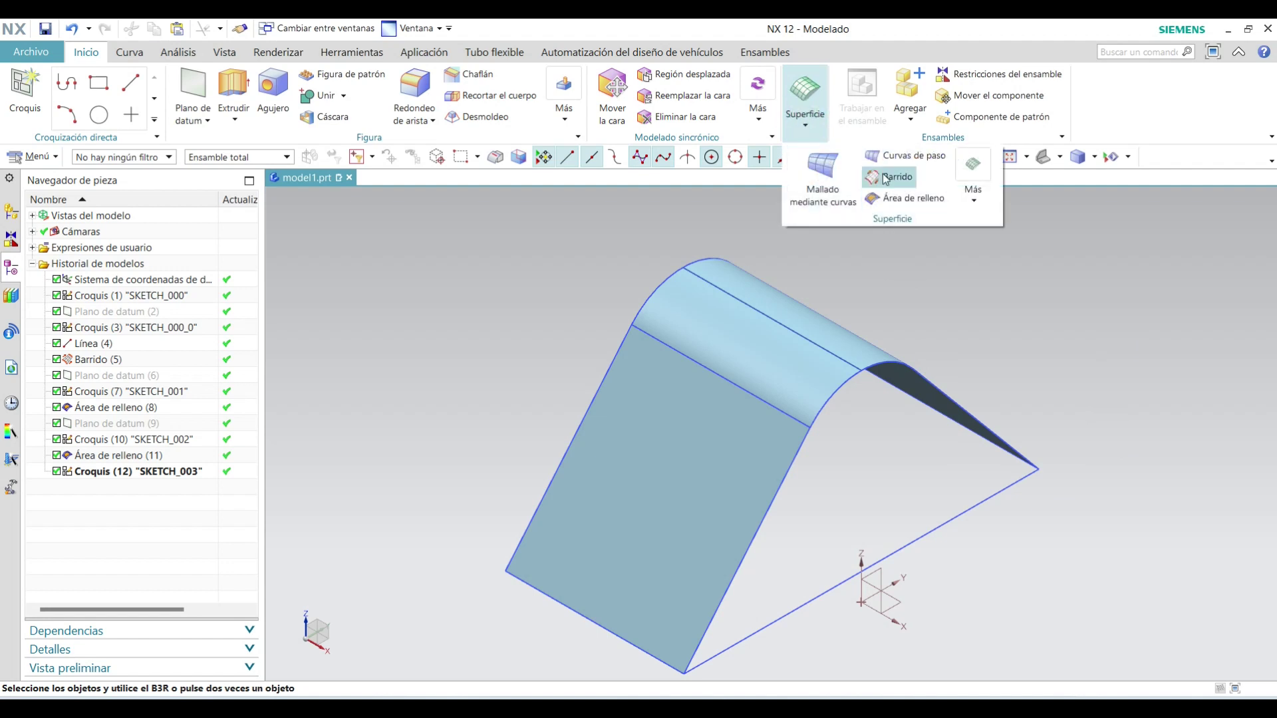
click(909, 200)
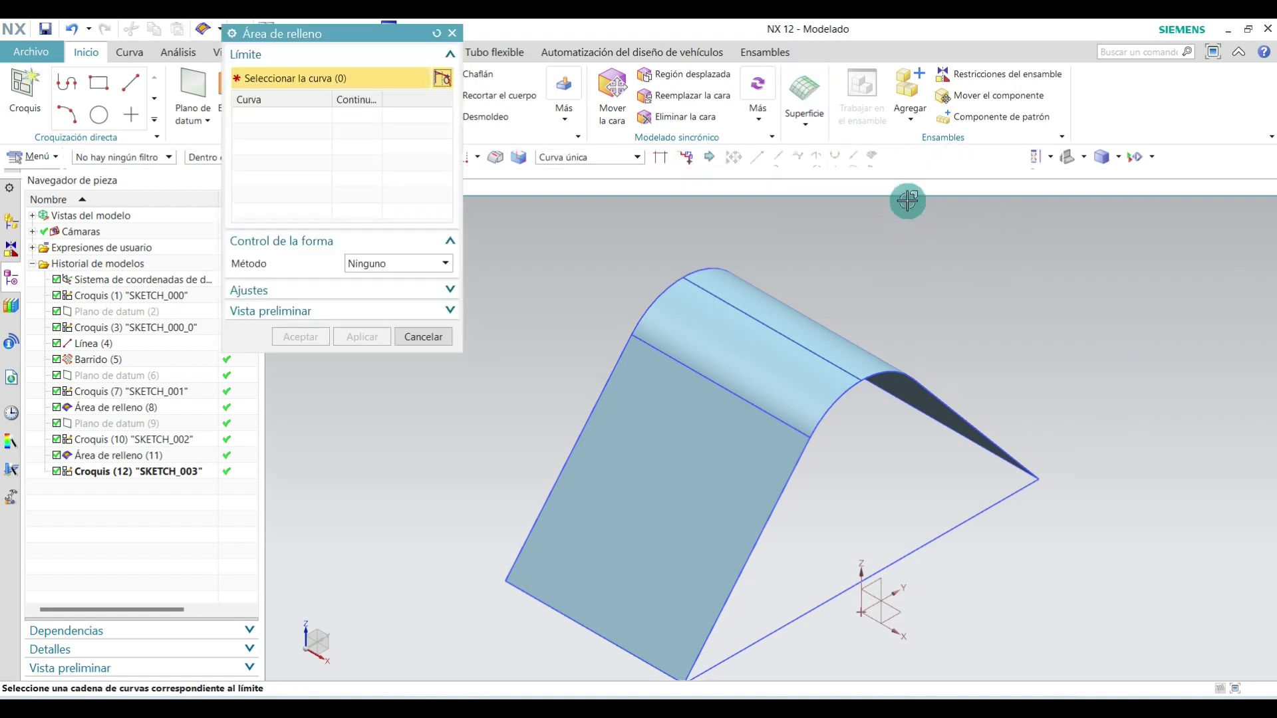
click(762, 522)
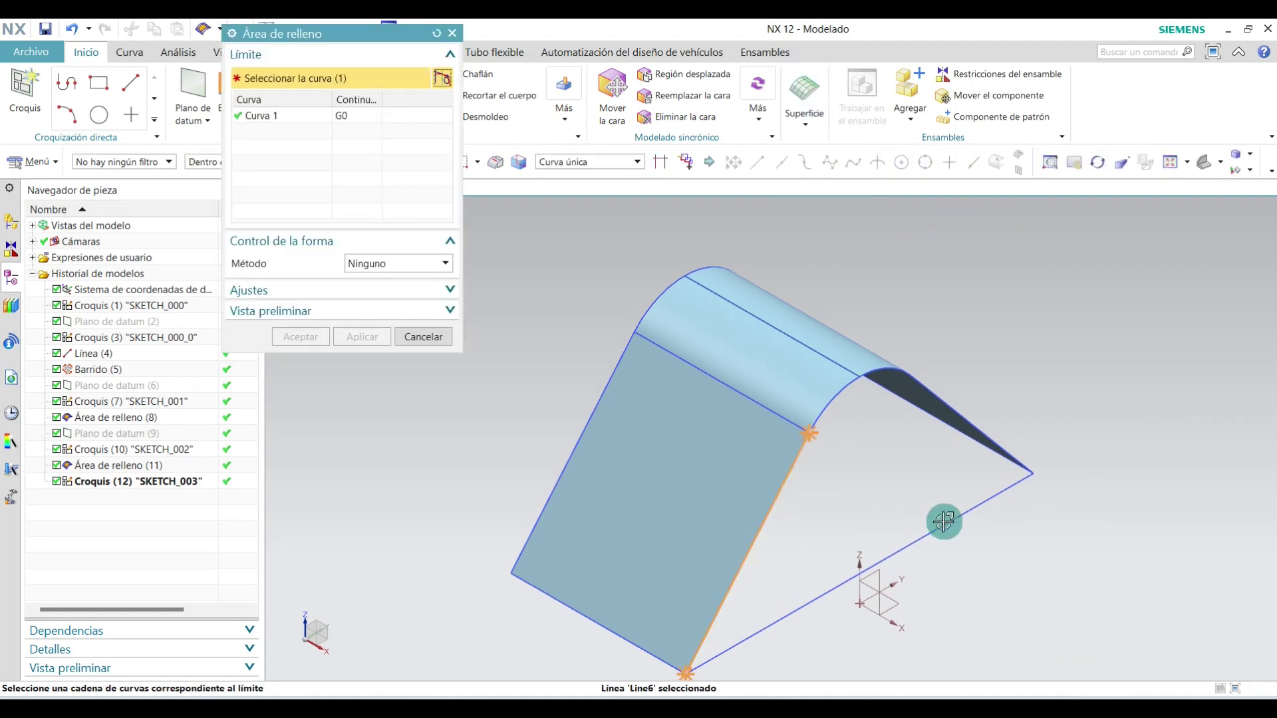
click(994, 444)
click(895, 373)
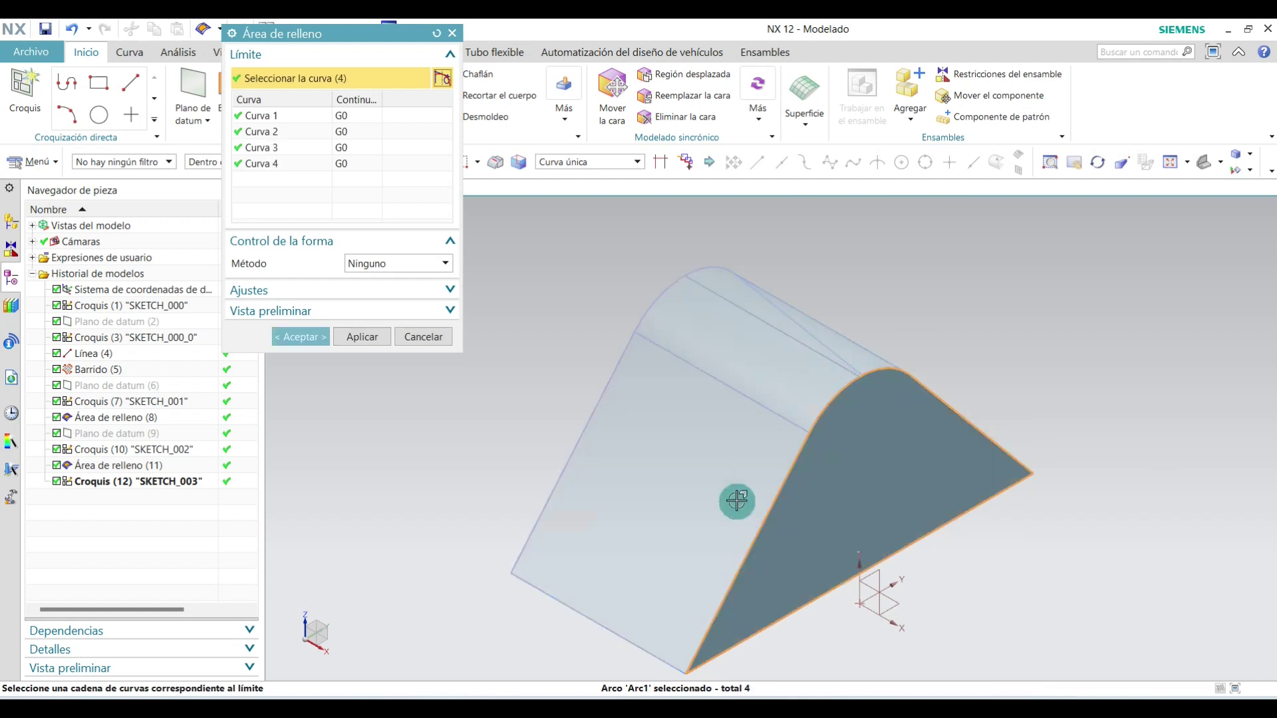
click(300, 336)
mouse_move(838, 280)
middle_down()
mouse_move(888, 254)
mouse_move(972, 265)
mouse_move(1015, 285)
mouse_move(1027, 312)
mouse_move(995, 279)
mouse_move(1004, 295)
middle_up()
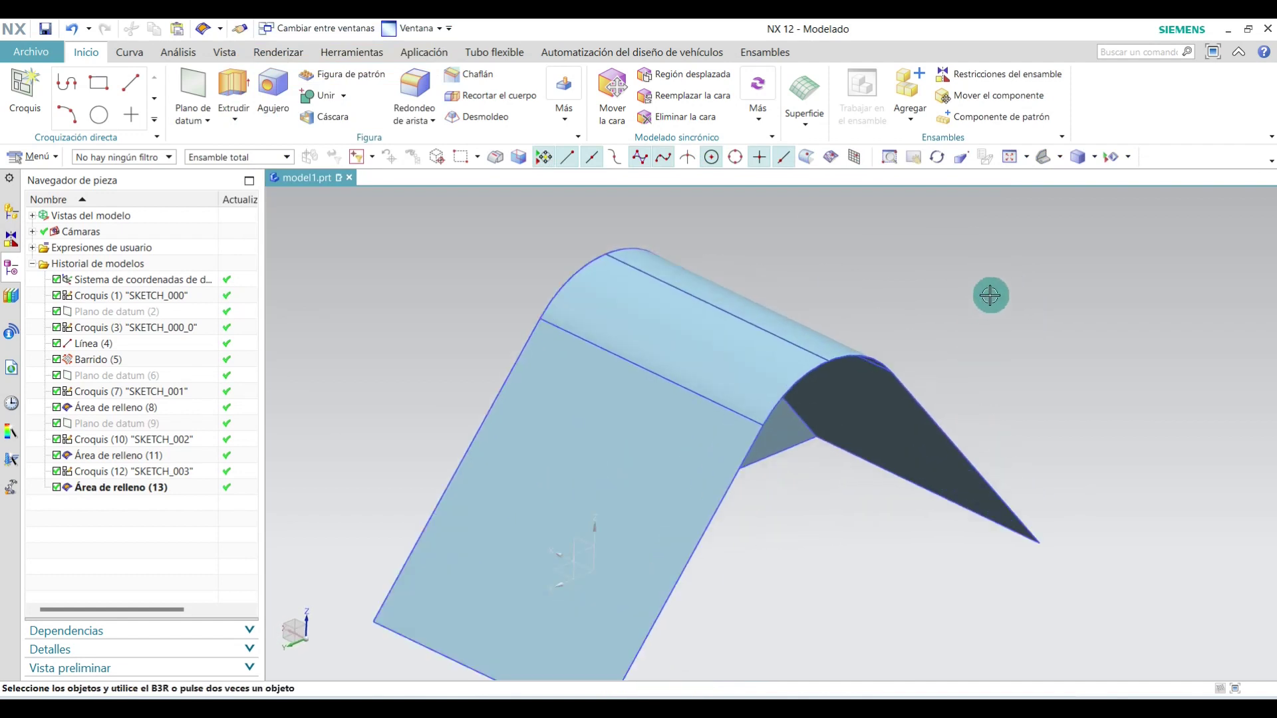
scroll(989, 294, down, 2)
scroll(936, 339, up, 2)
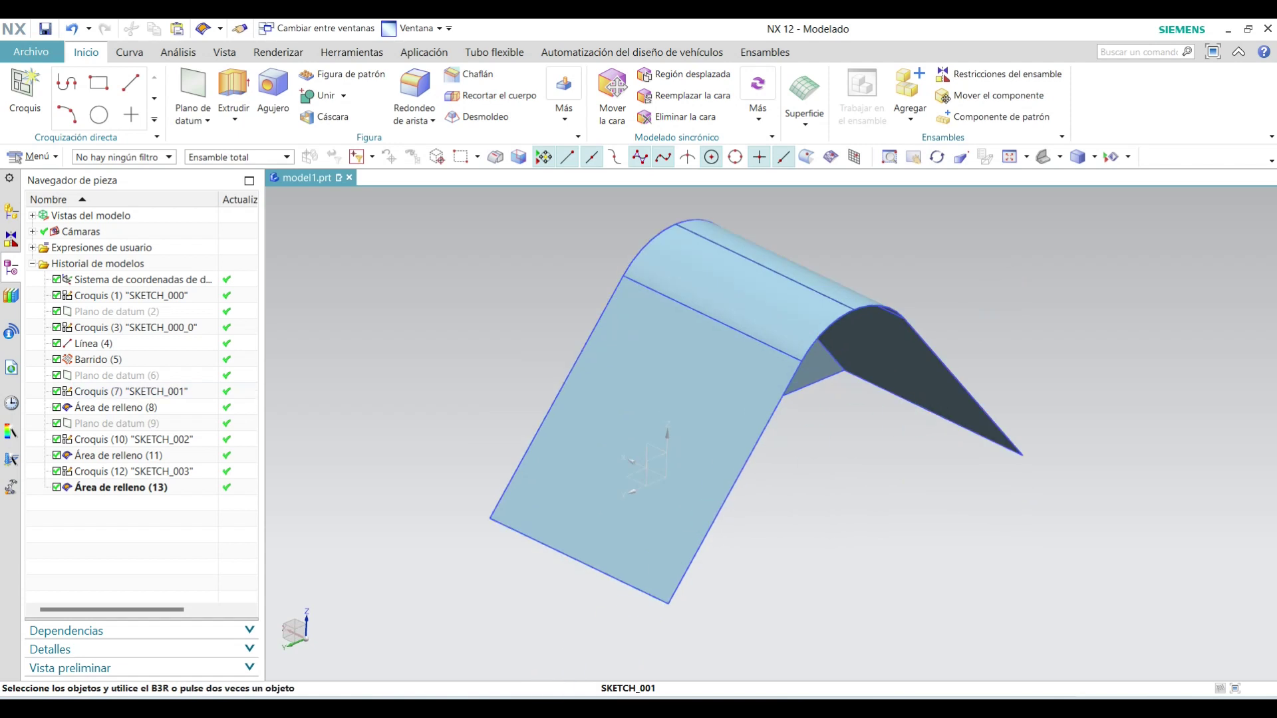
Add an Inferred-type datum plane offset -200 mm from the YZ datum plane.
middle_drag(542, 671, 441, 566)
click(195, 110)
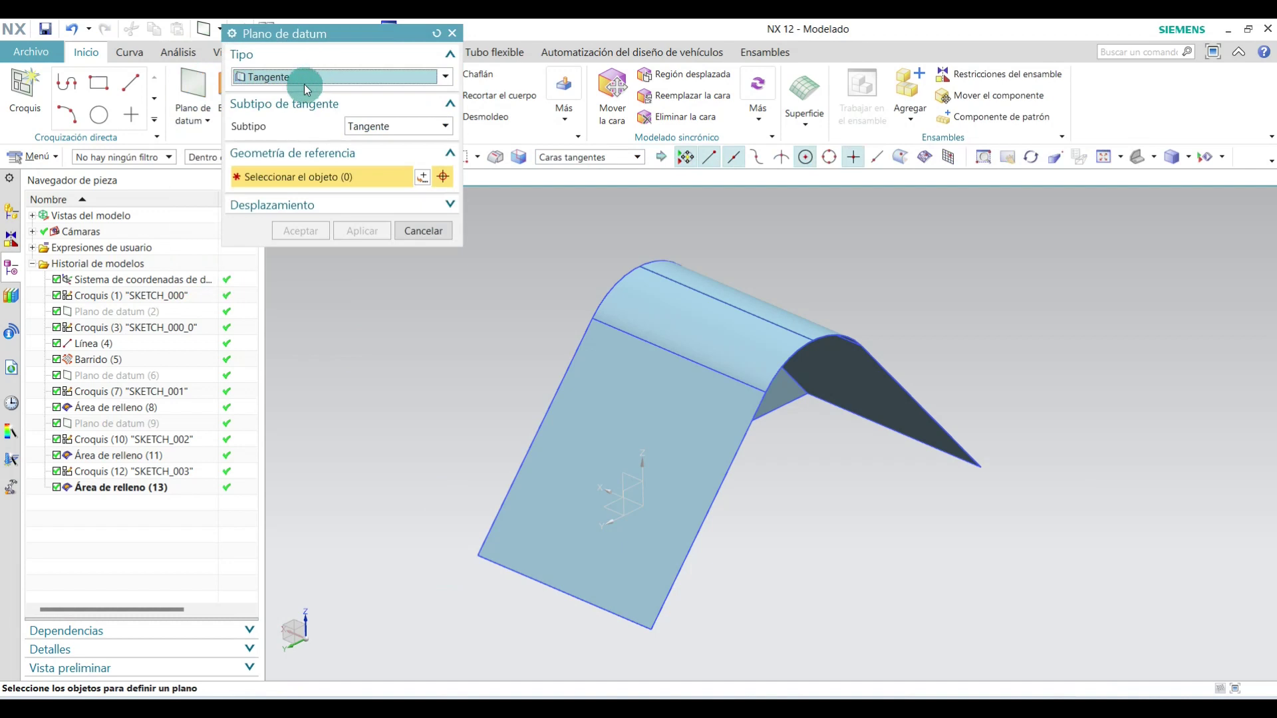
click(306, 89)
click(274, 100)
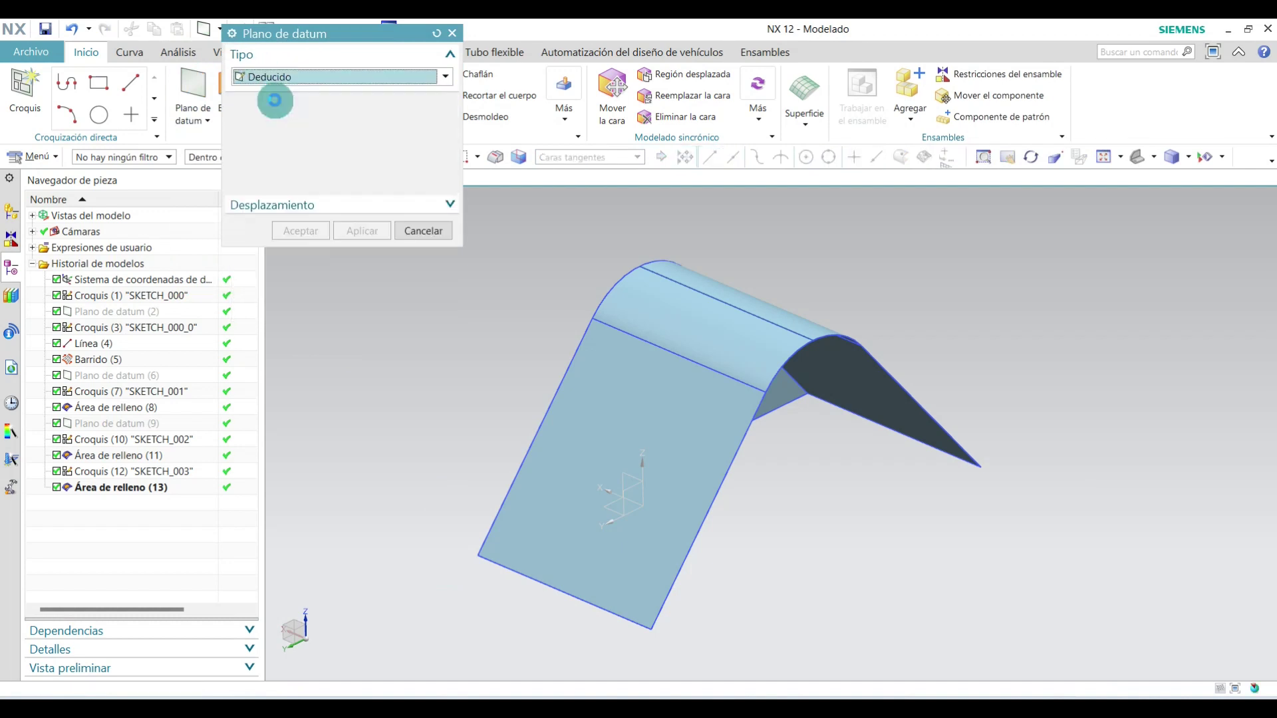
click(628, 489)
click(627, 487)
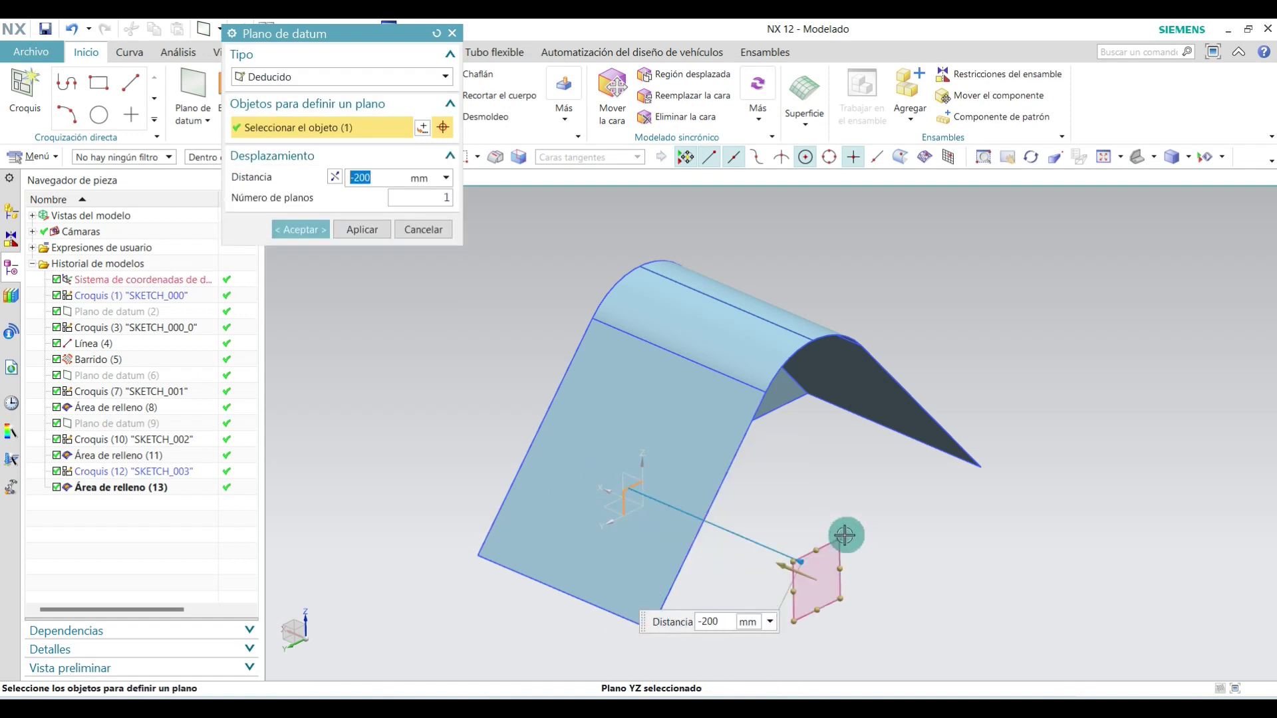
drag(836, 541, 677, 386)
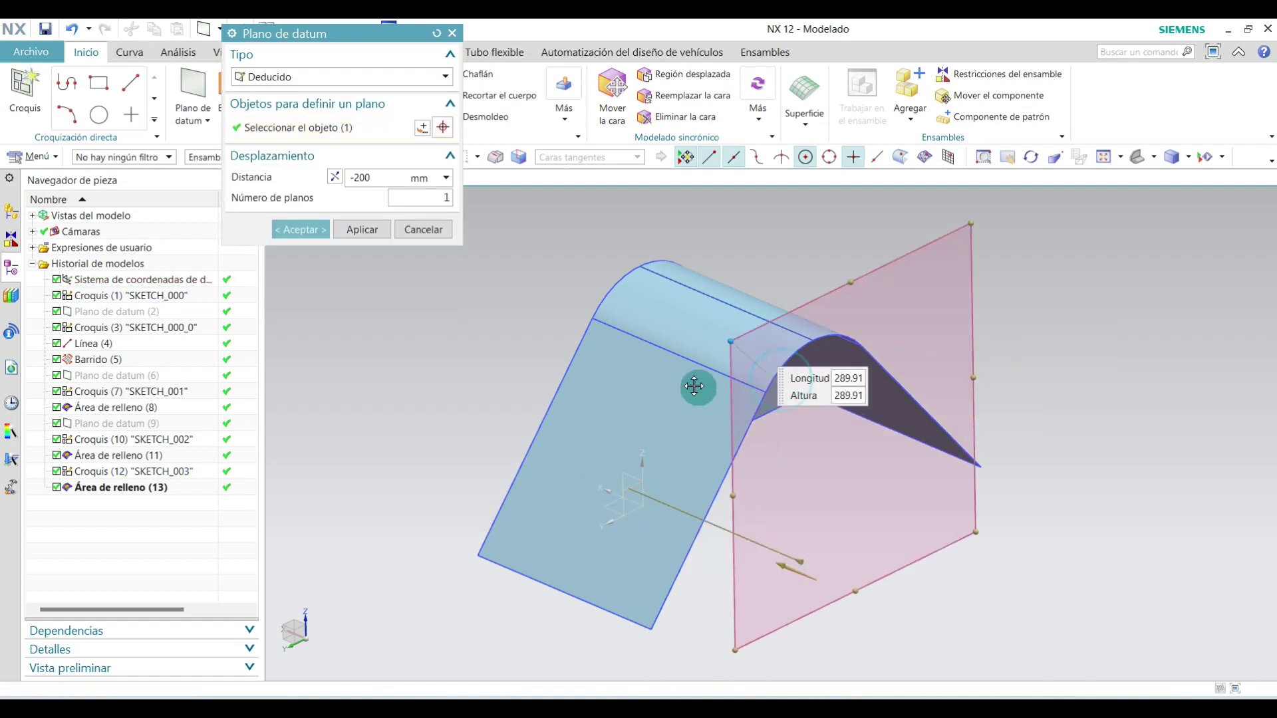
click(302, 229)
click(25, 85)
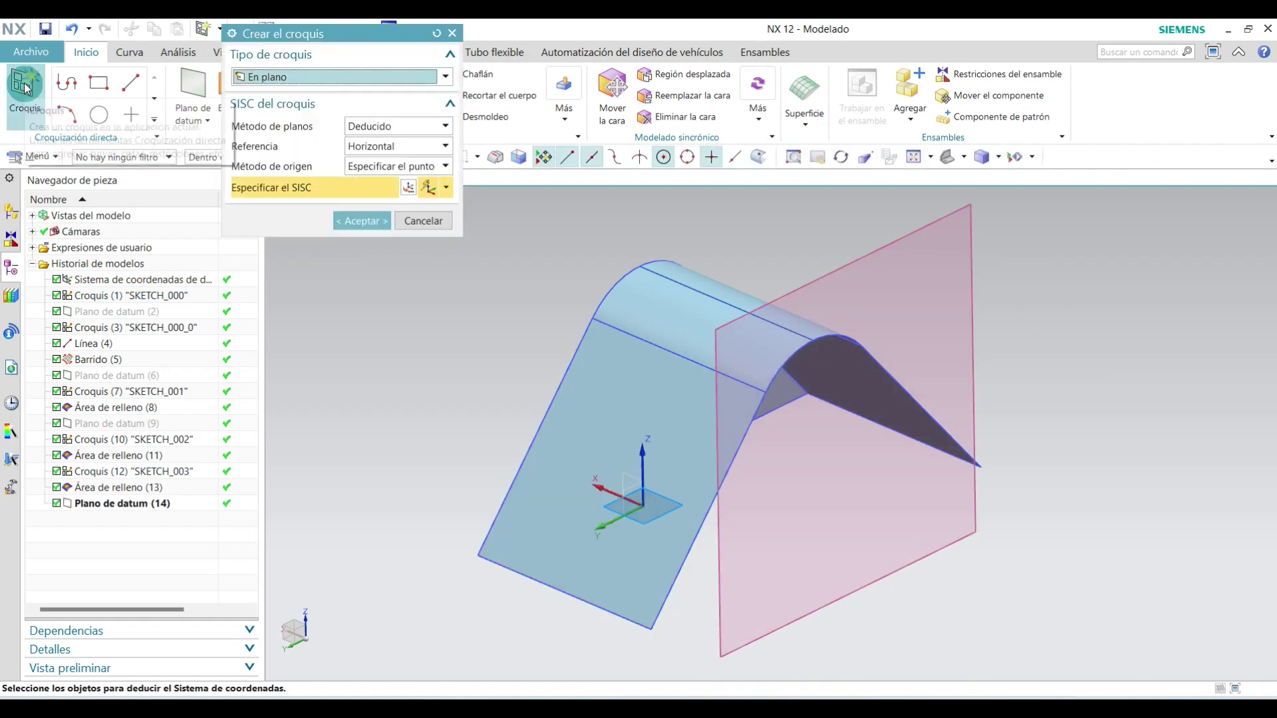
Create SKETCH_004 on Plano de datum (14) and view it from the Left.
click(904, 240)
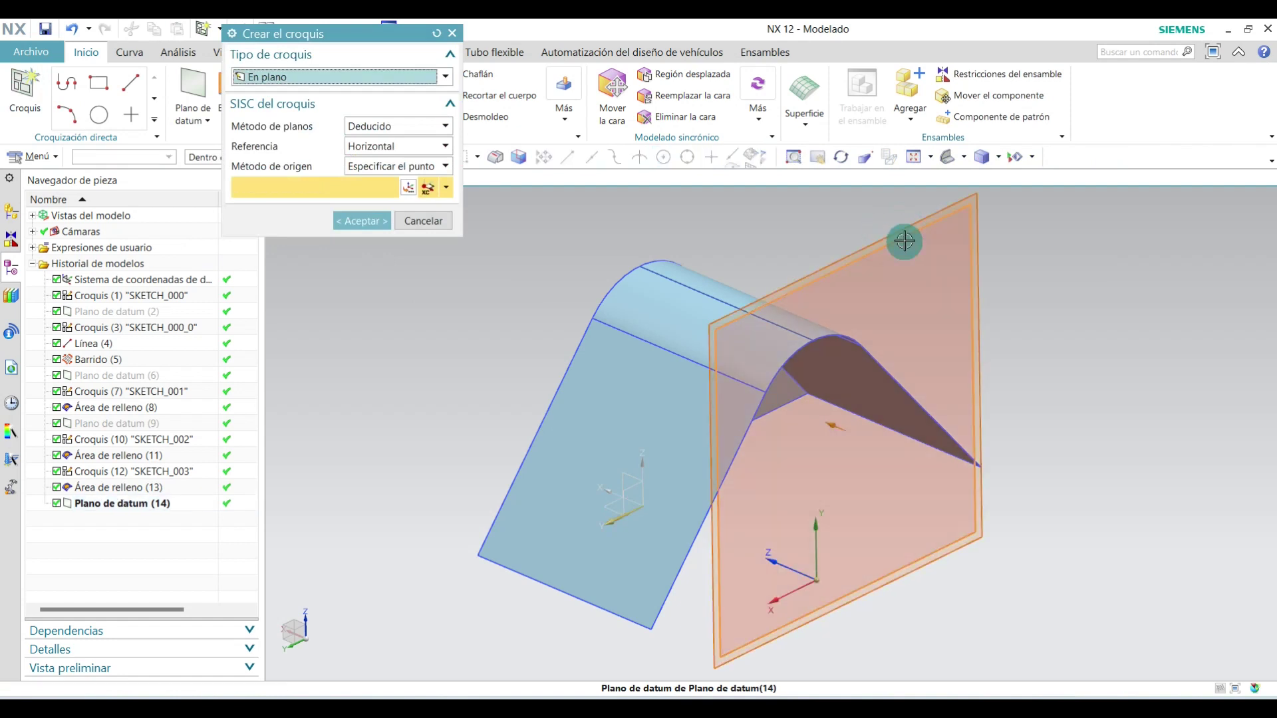
click(361, 221)
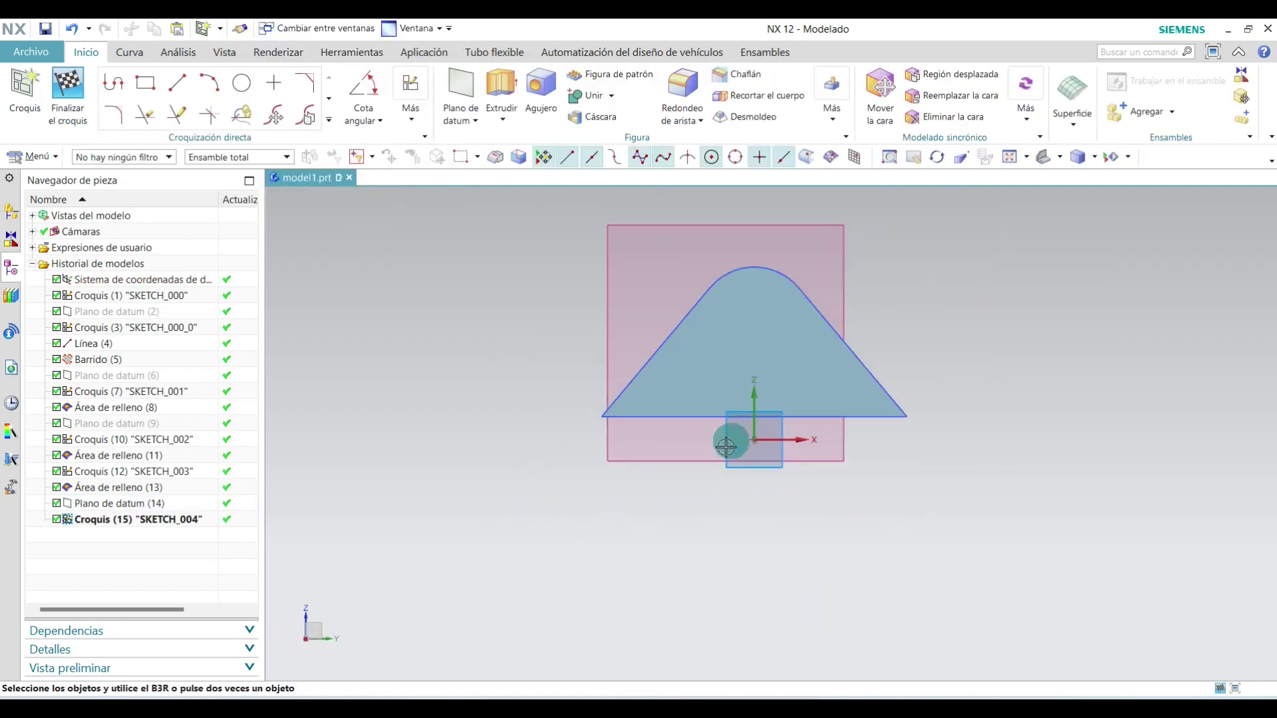
click(1060, 158)
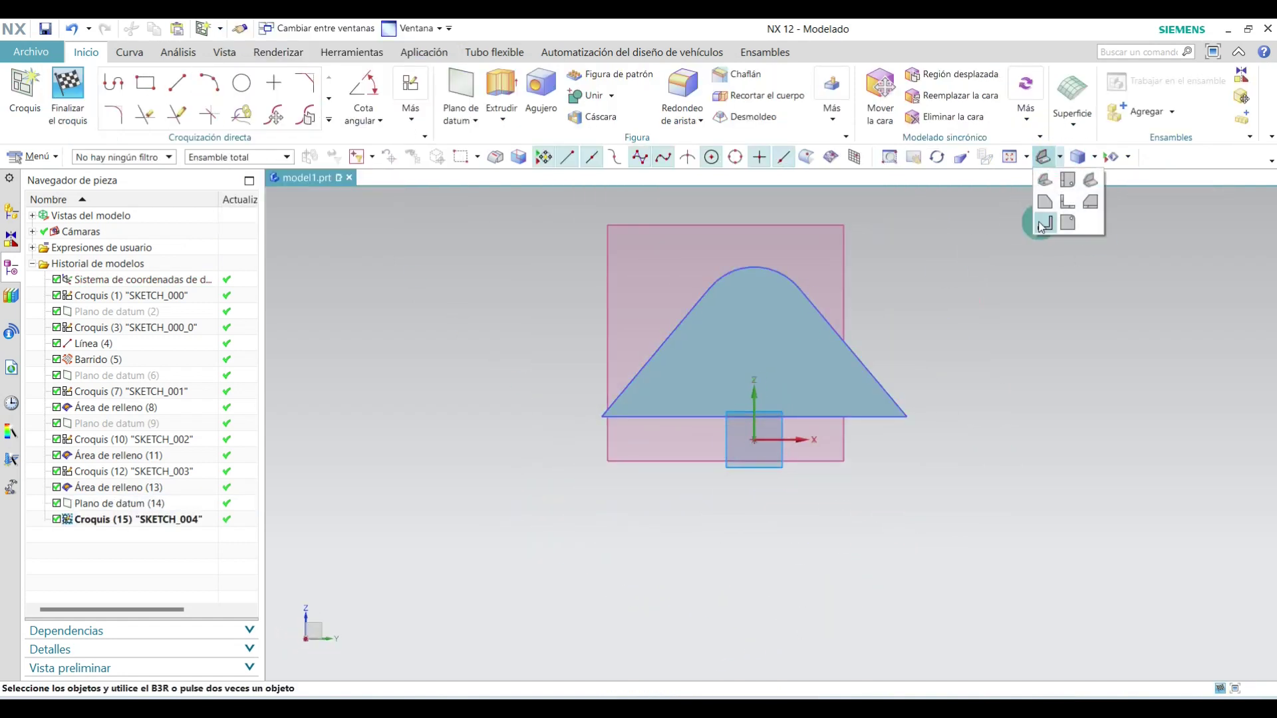
click(1045, 202)
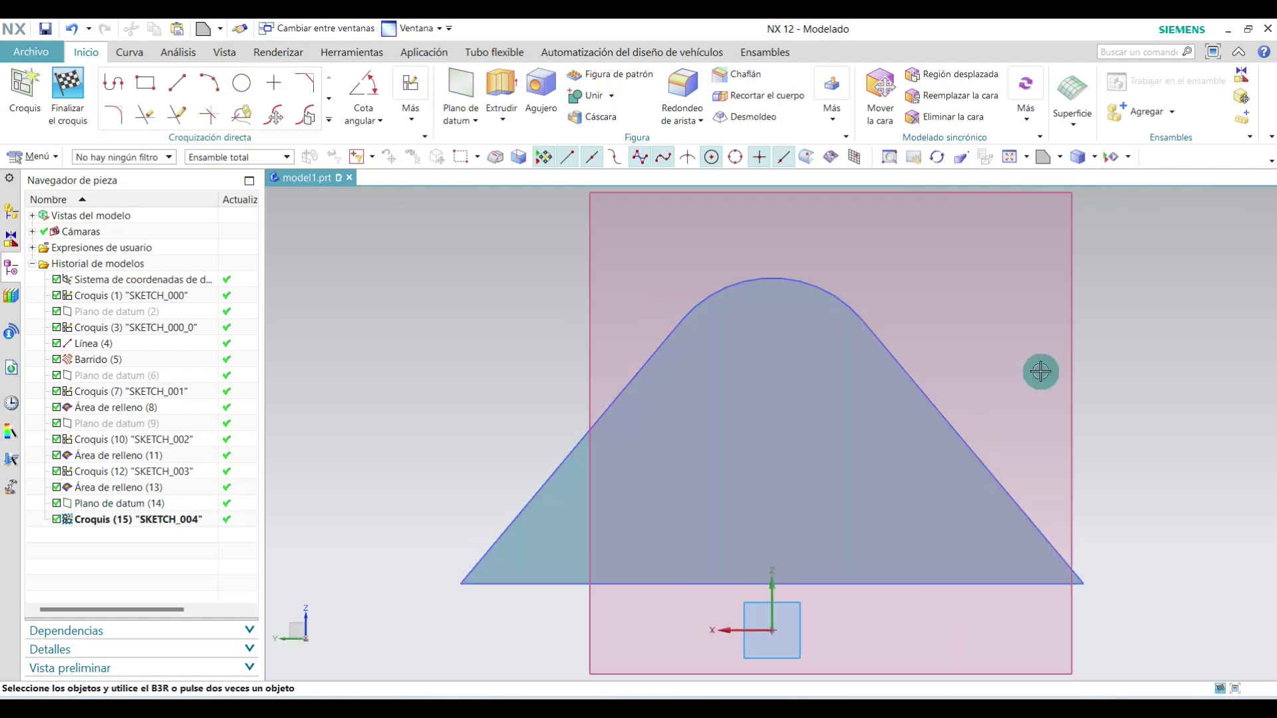
scroll(707, 507, up, 2)
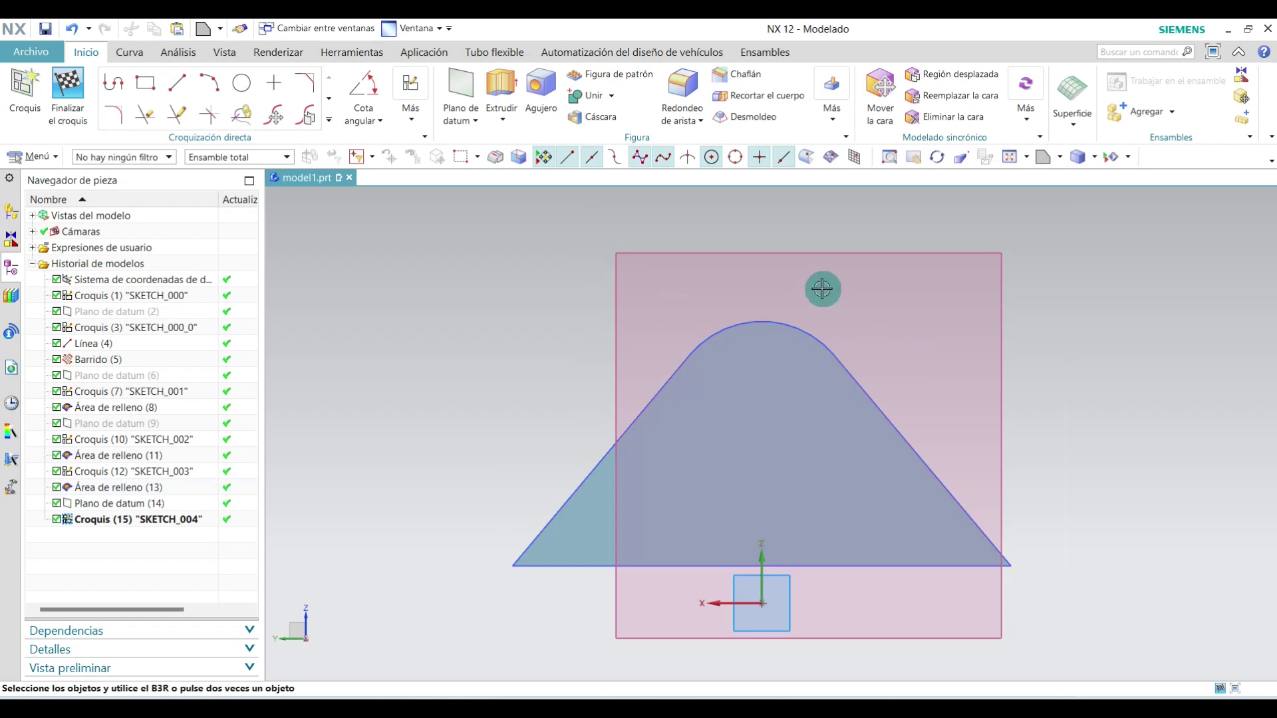
Widen datum plane (14) to 445 mm so it spans the whole arch profile.
double_click(693, 273)
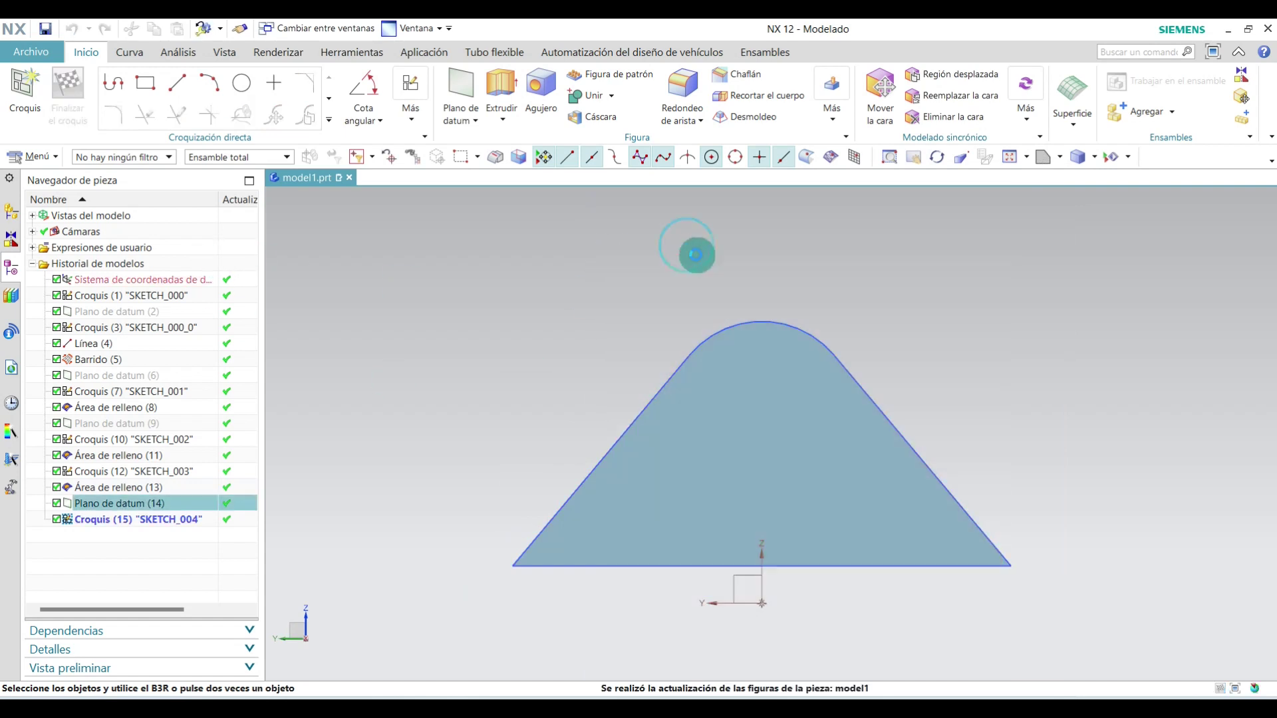
drag(616, 445, 482, 442)
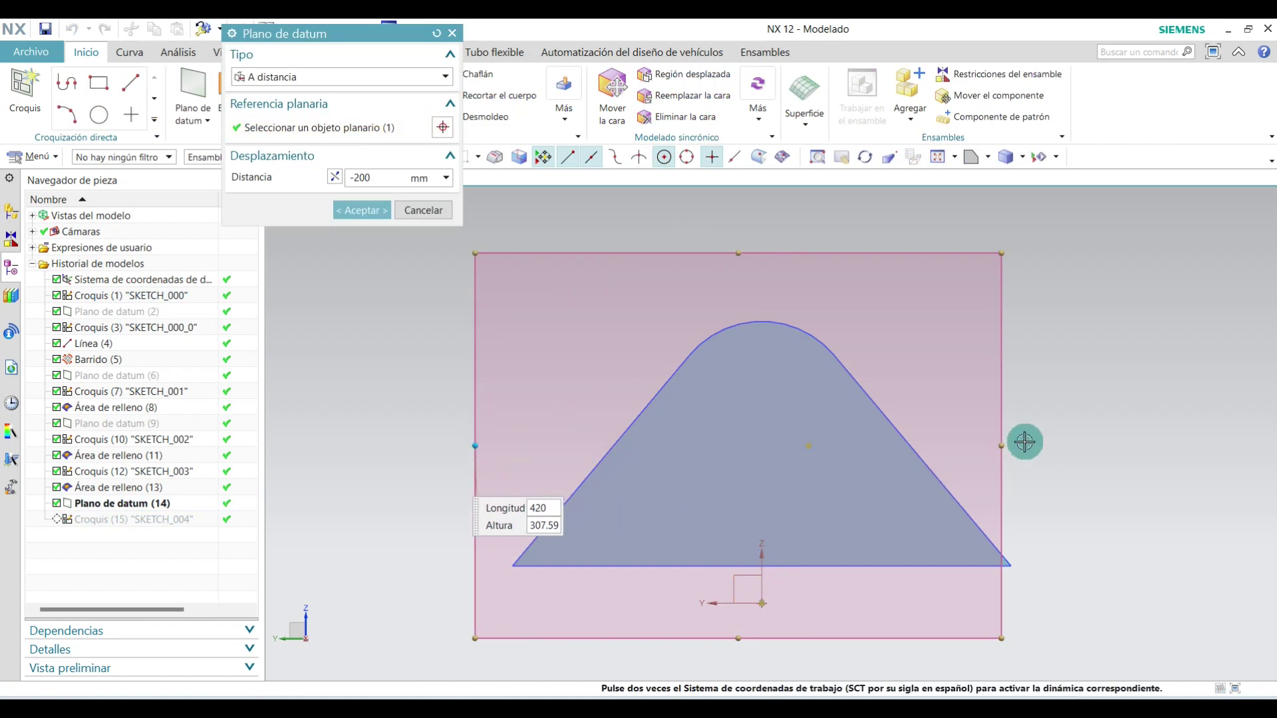
drag(1001, 444, 1033, 444)
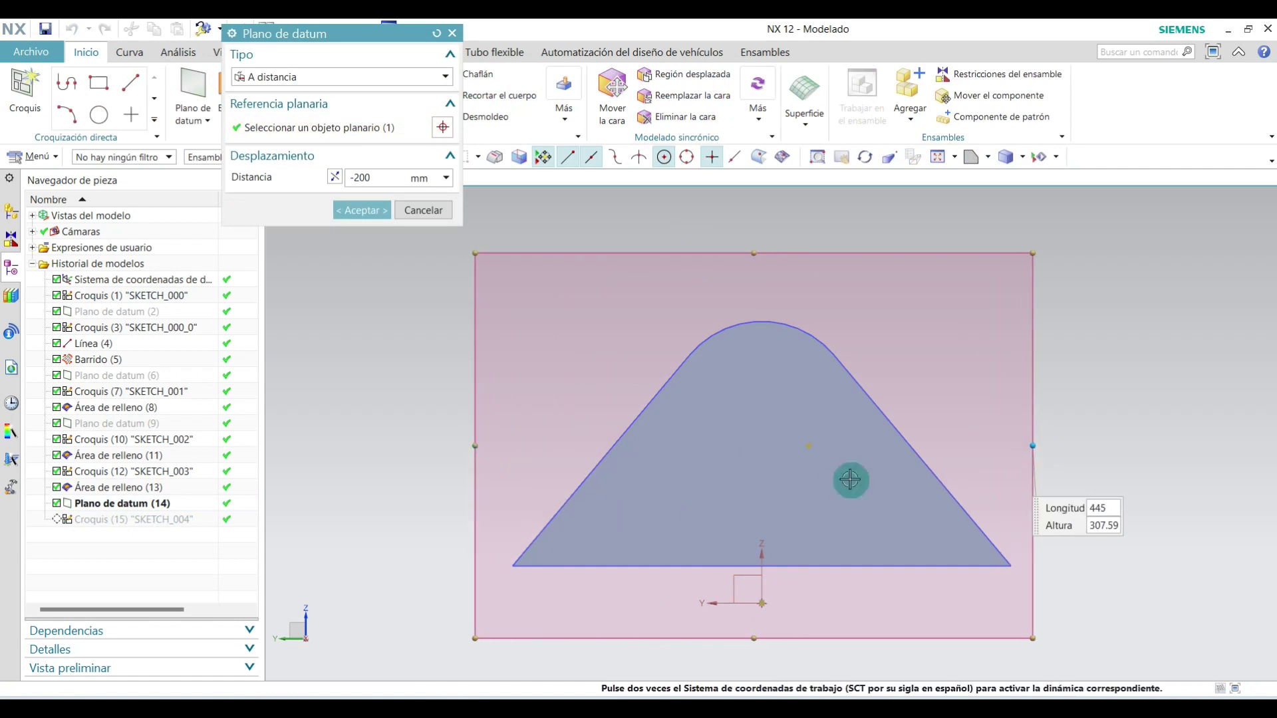
click(376, 224)
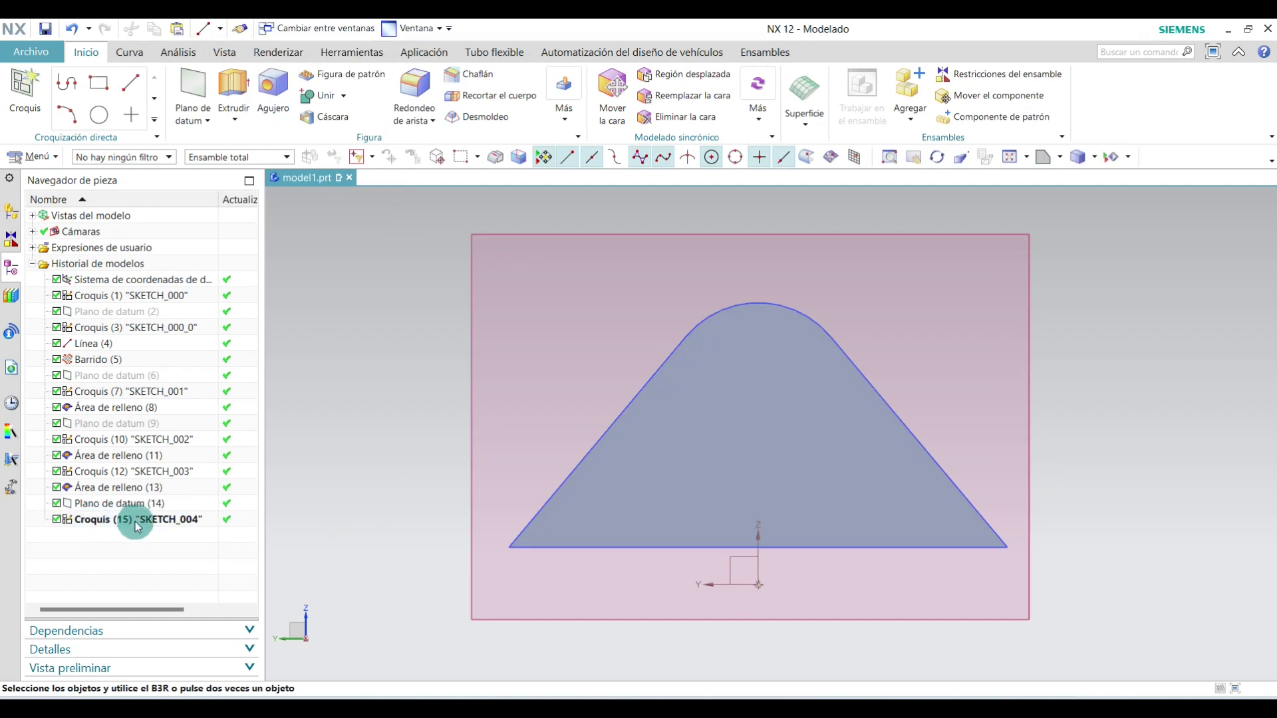
Reopen SKETCH_004 in Left view and draw a Ø150 circle at the top arc's centre.
double_click(113, 522)
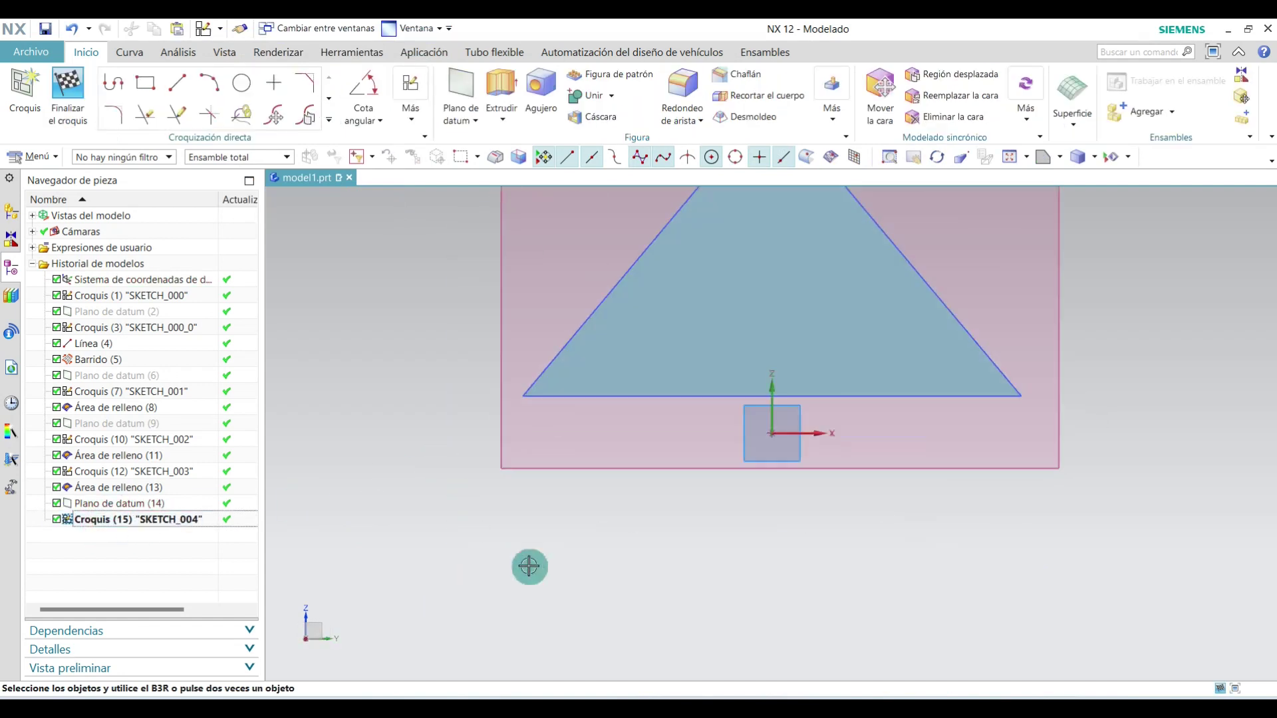
click(1059, 157)
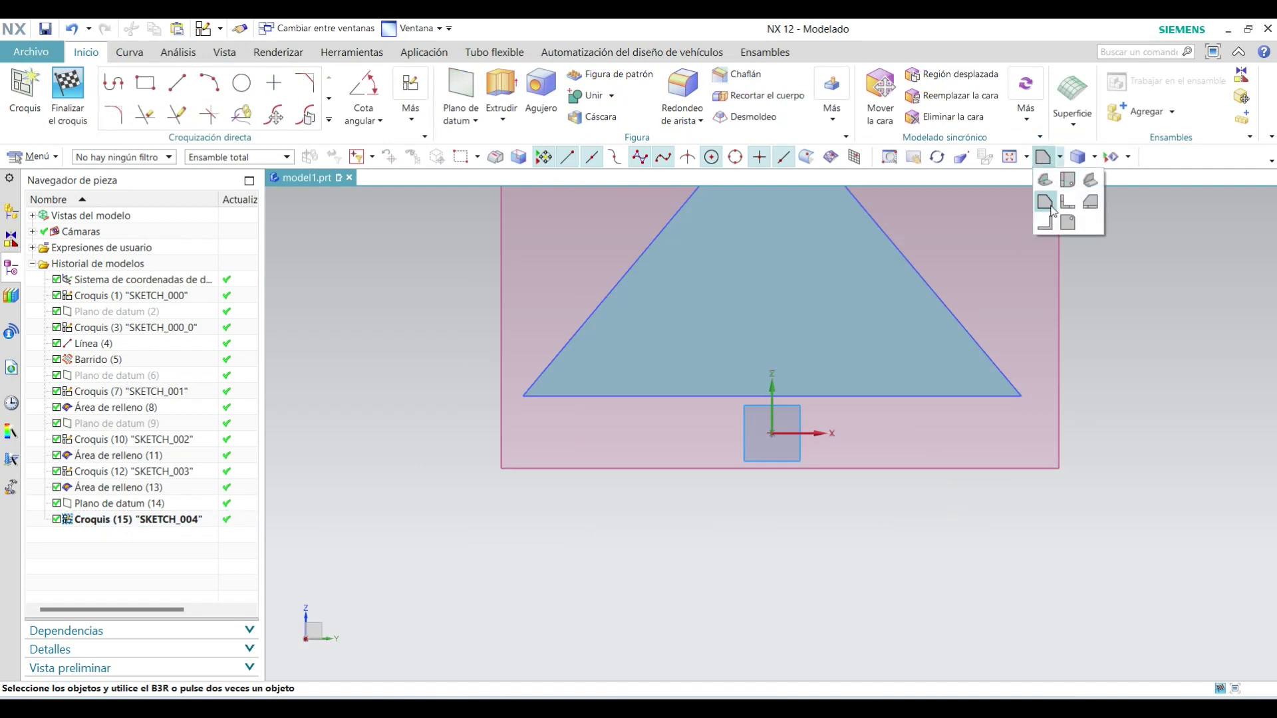
click(1044, 203)
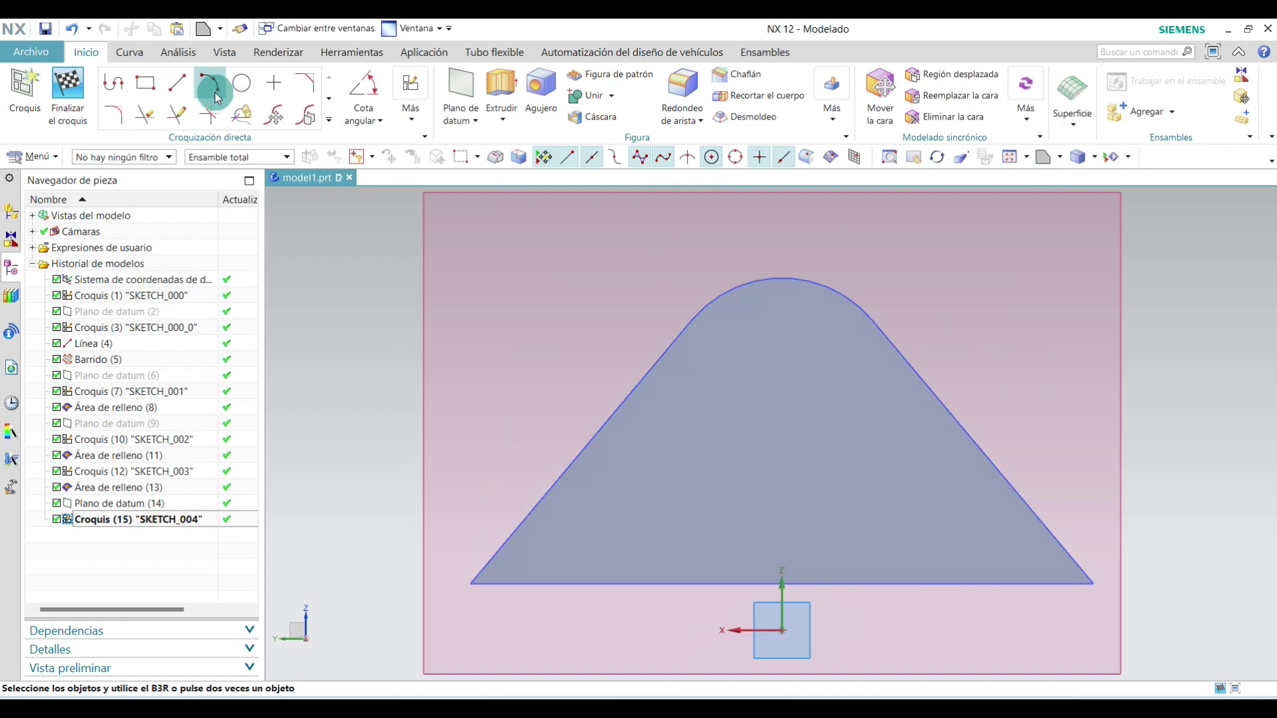
click(240, 86)
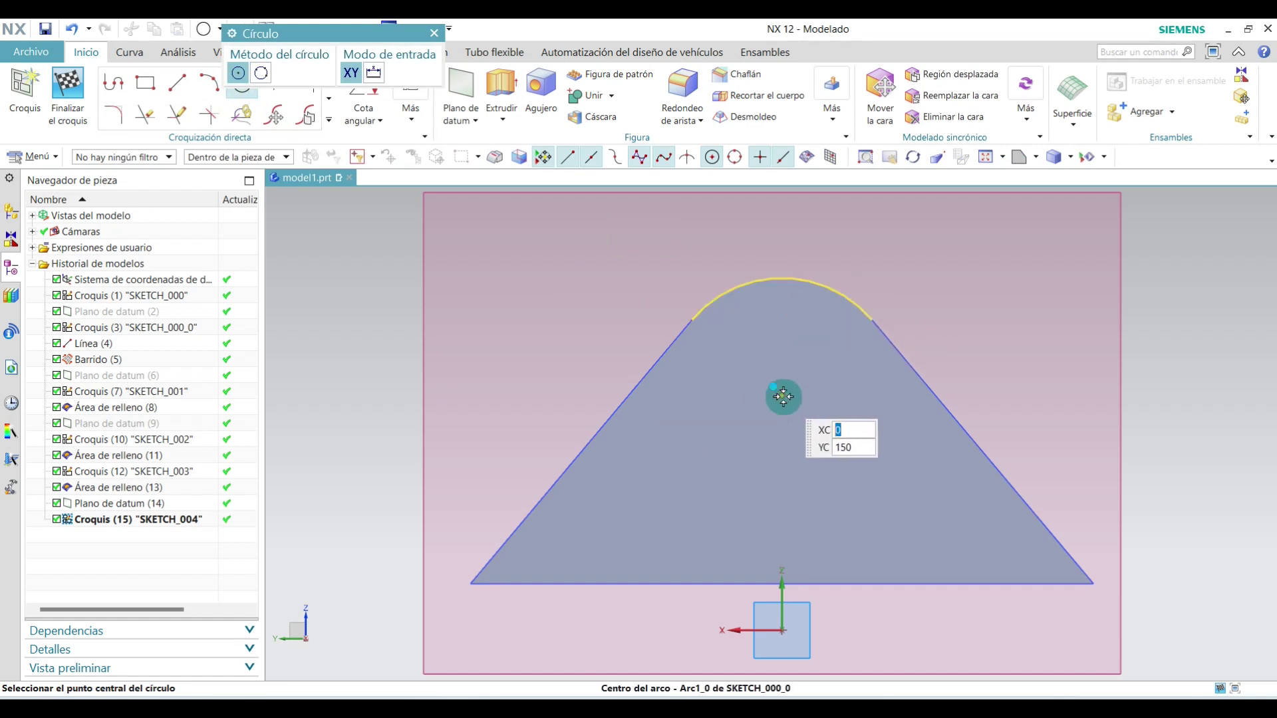
click(782, 395)
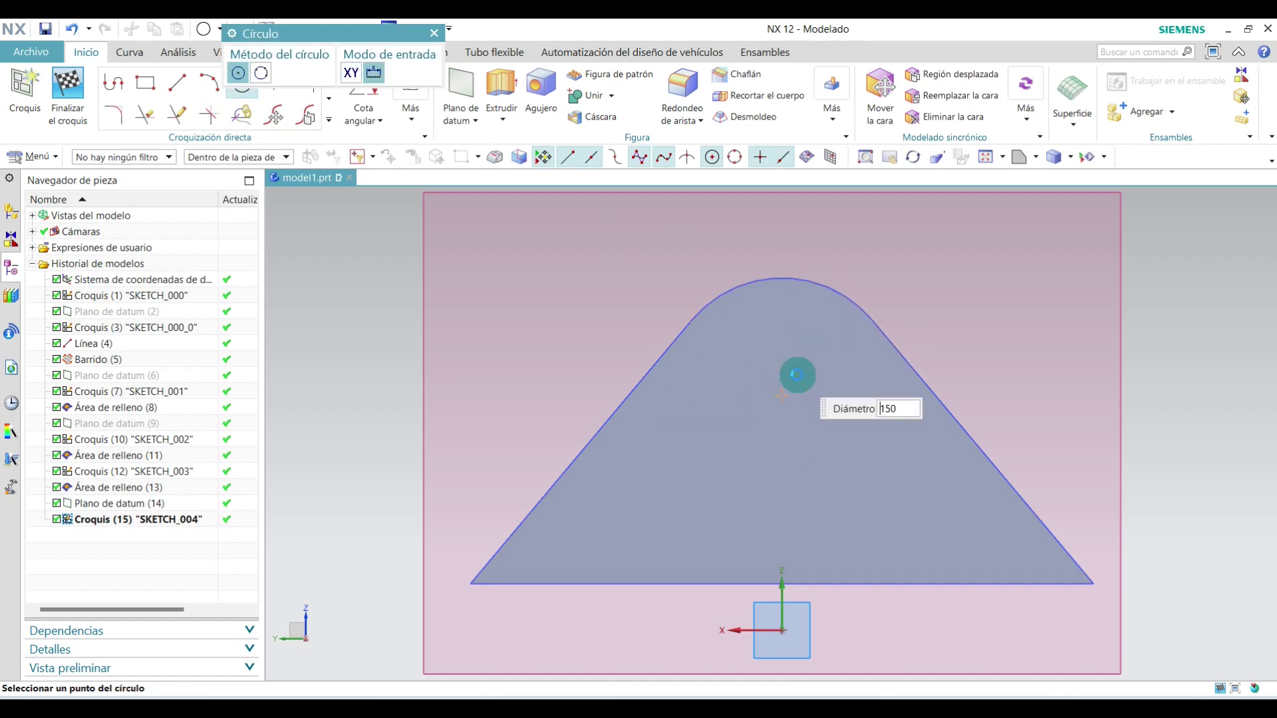
click(434, 32)
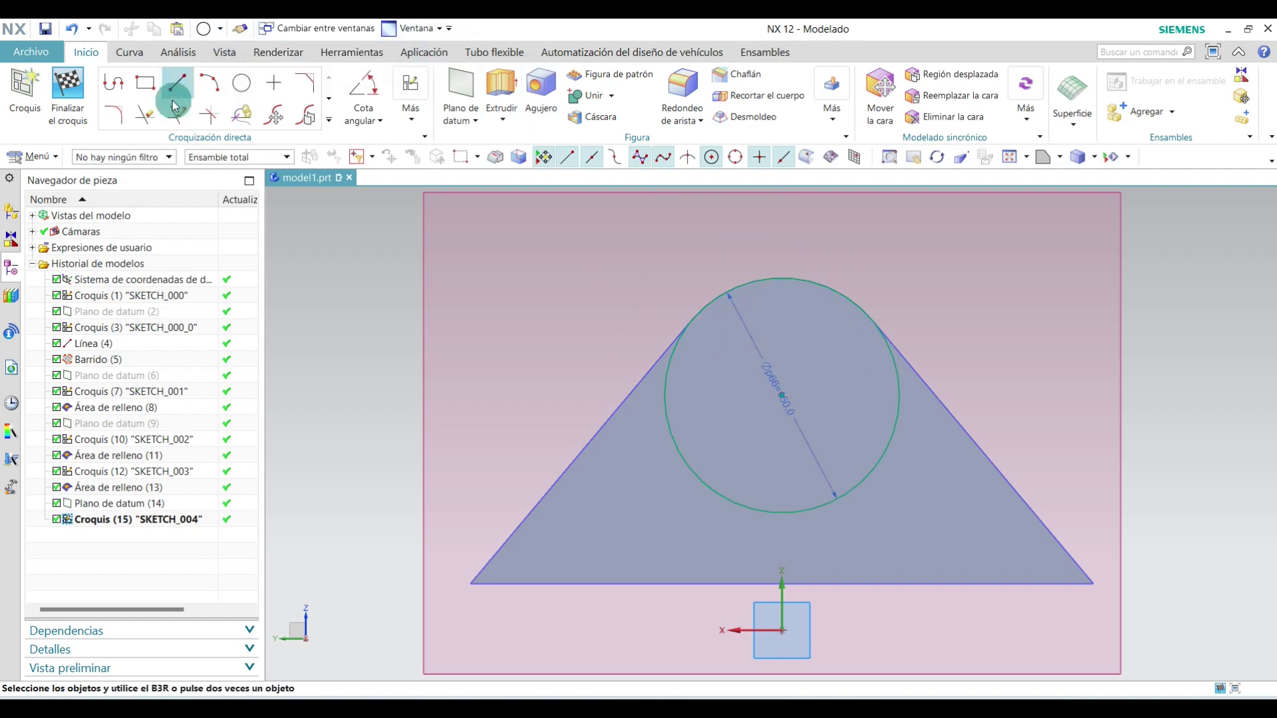
Draw the base line and two sides tangent to the circle, the left side at 130°.
click(171, 87)
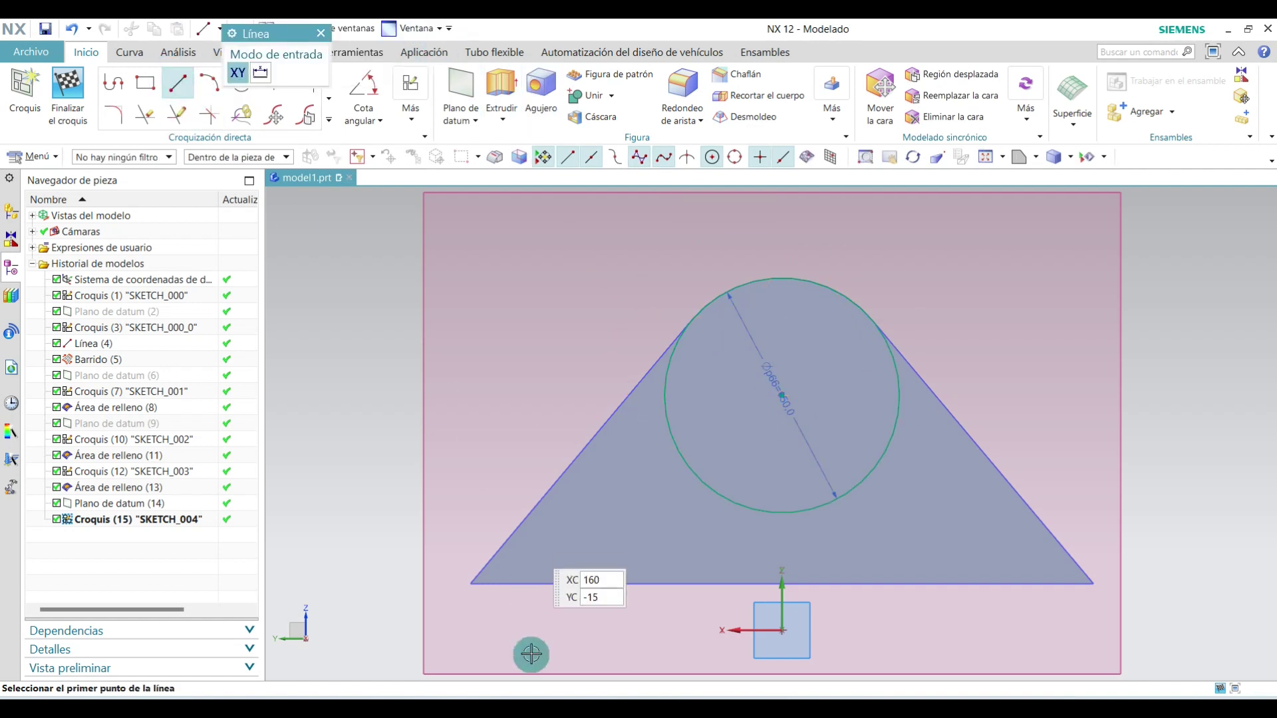
click(471, 584)
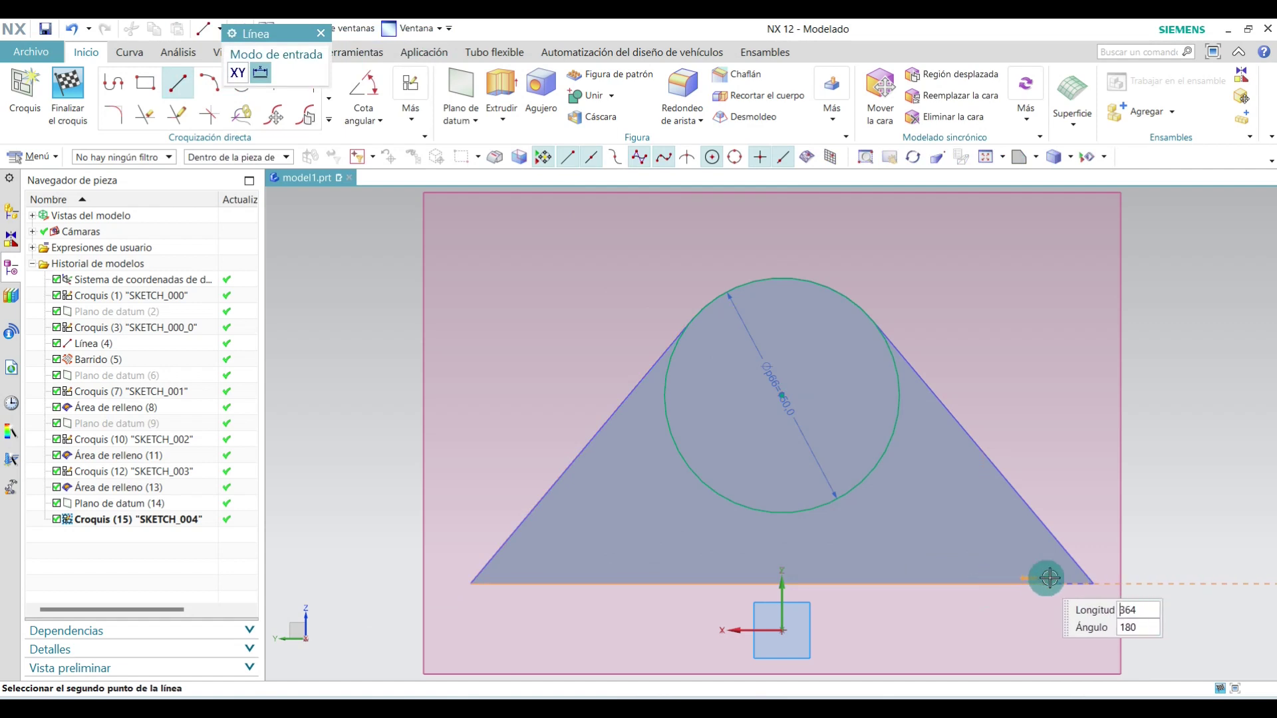
click(1093, 584)
click(1093, 583)
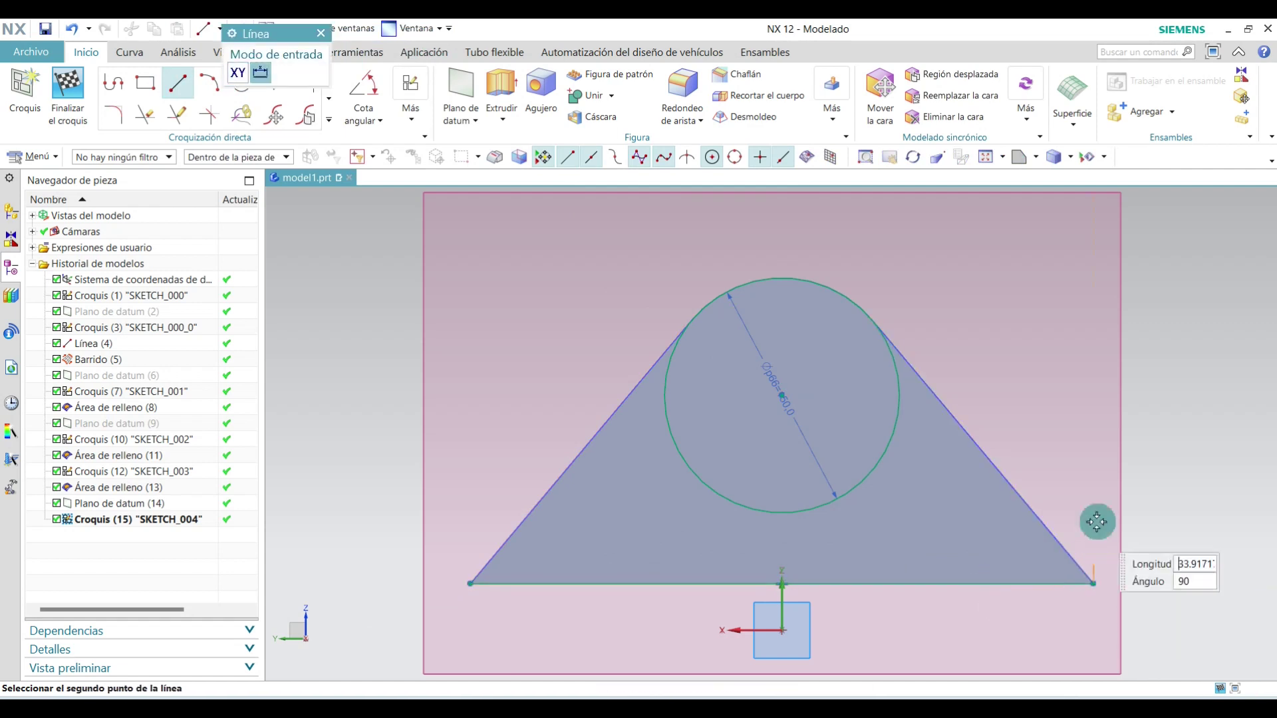
click(774, 207)
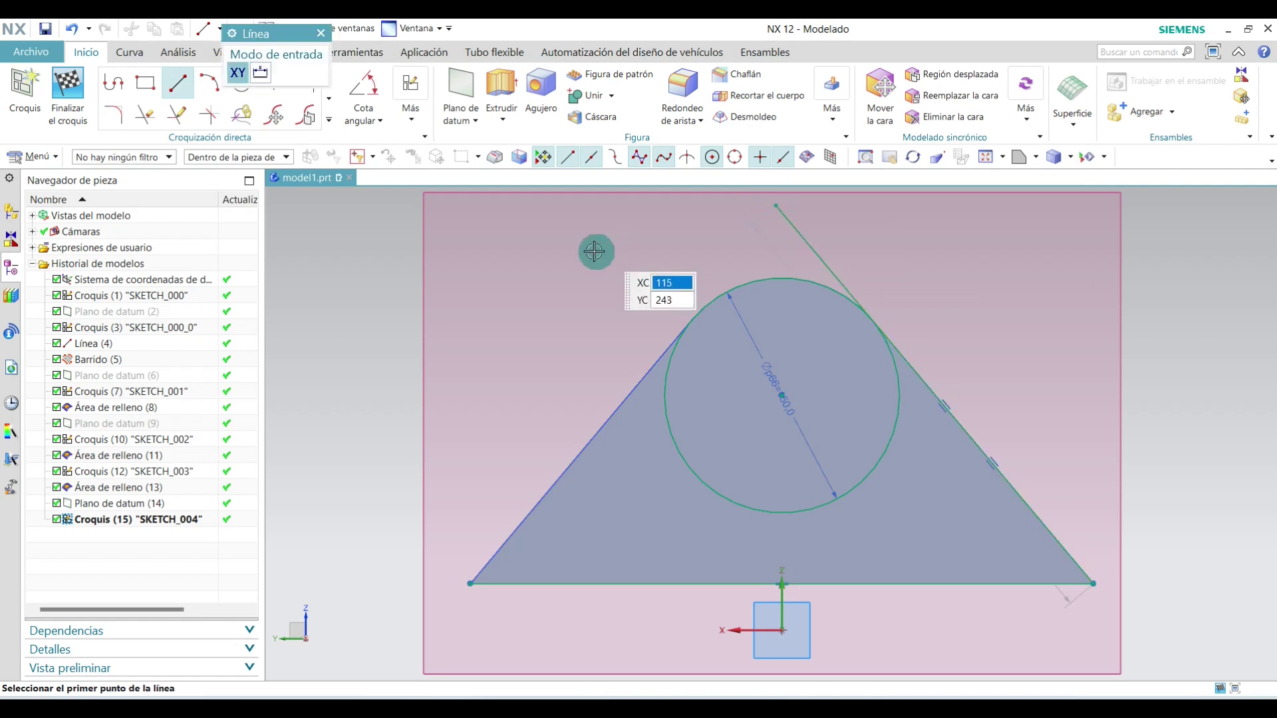
click(470, 584)
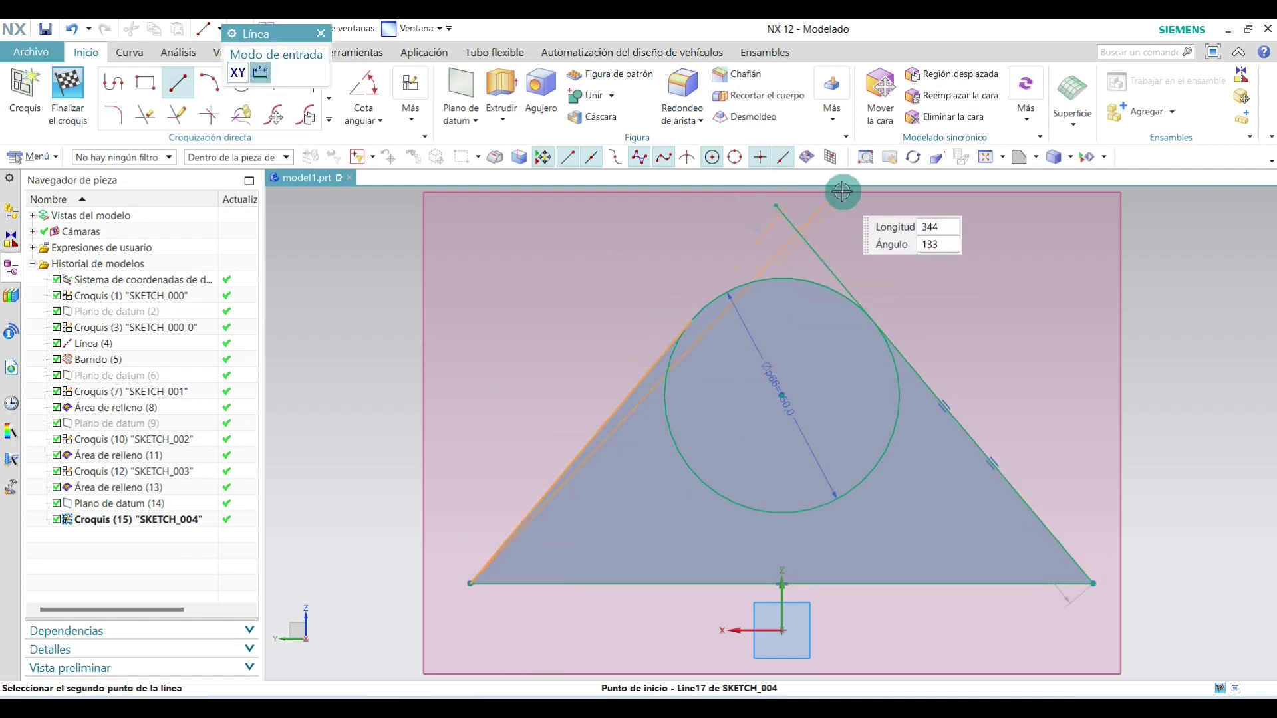
key(Tab)
text(130)
key(Tab)
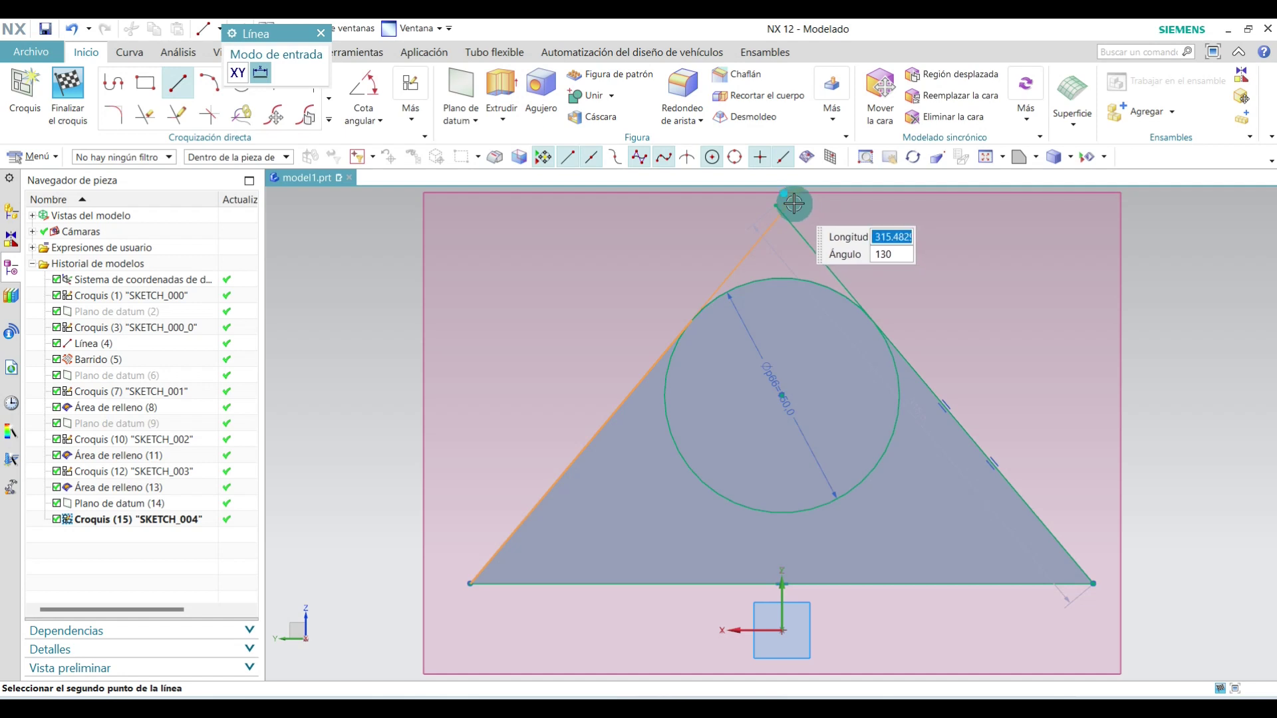
click(792, 206)
click(321, 33)
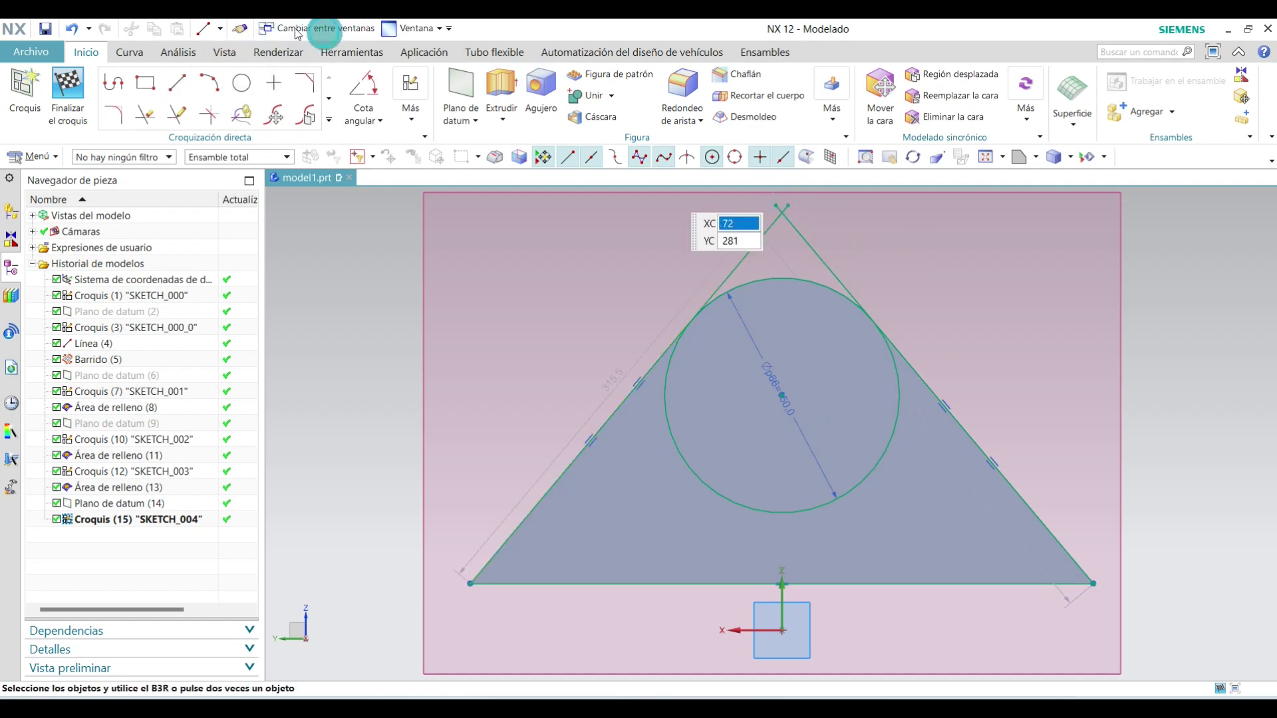
Trim the line ends above the circle and its lower part into a rounded top.
click(145, 114)
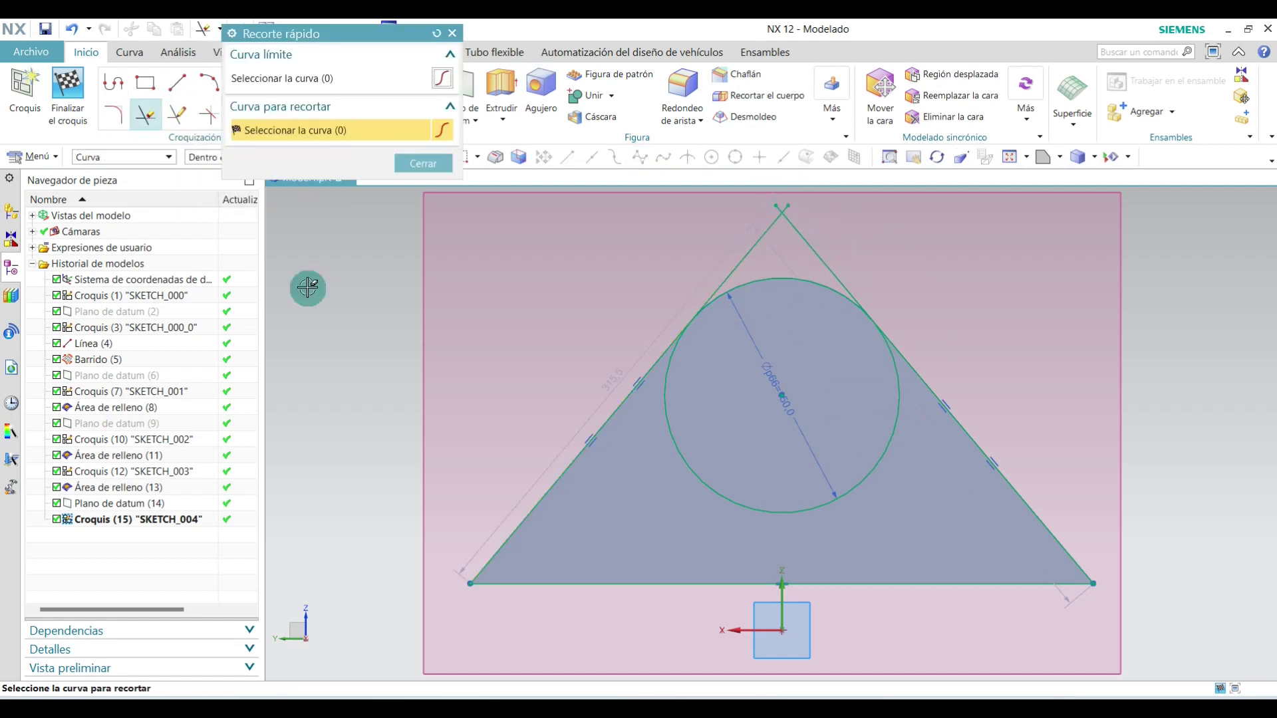
click(748, 246)
click(802, 234)
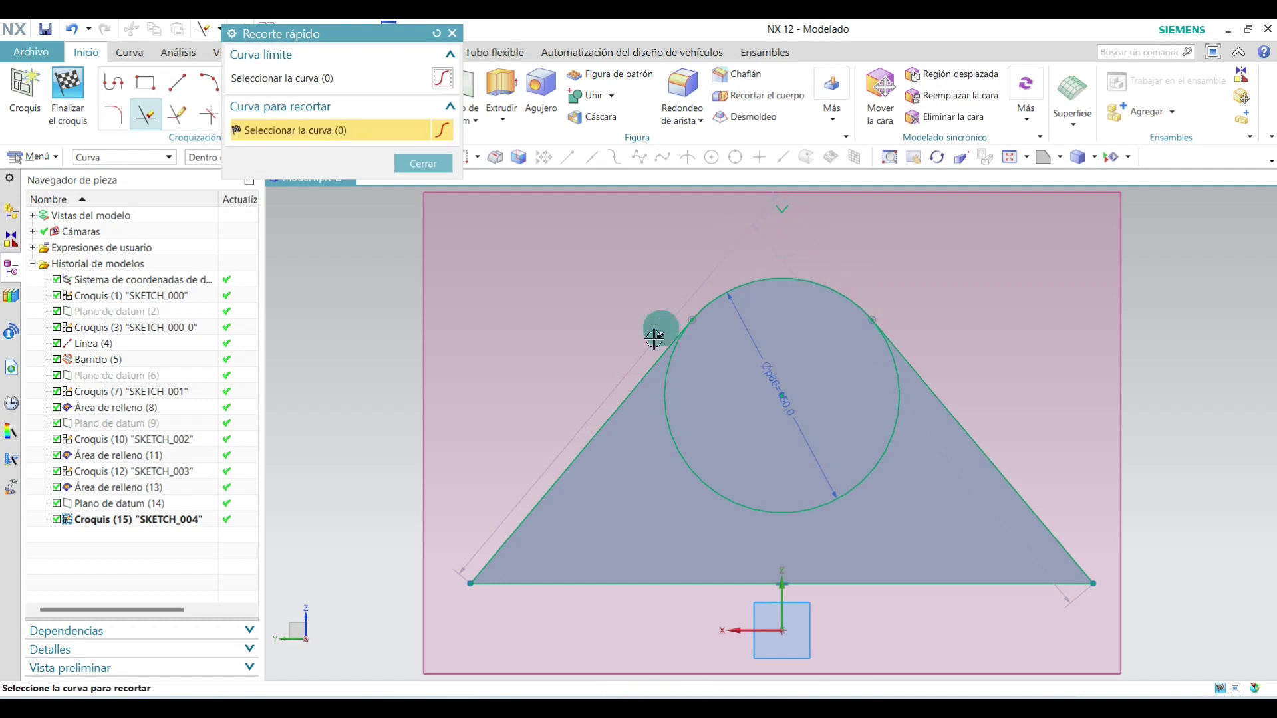
click(661, 415)
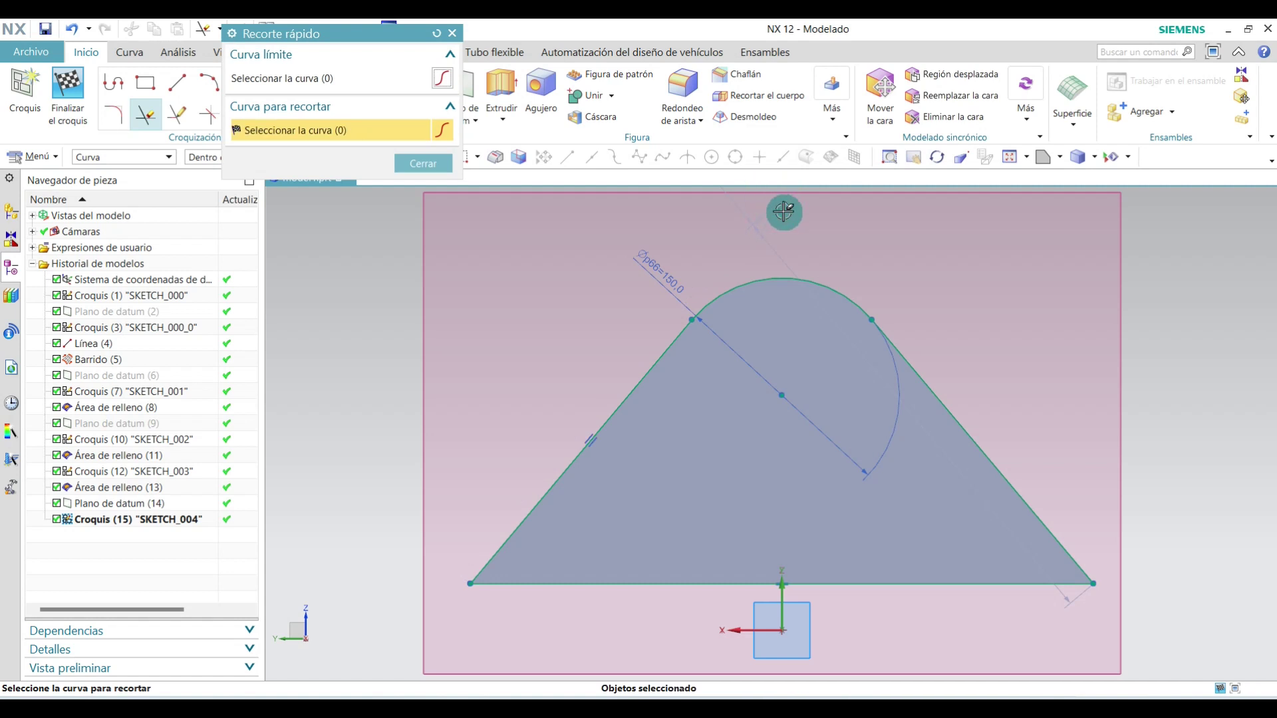
scroll(784, 212, up, 2)
click(423, 163)
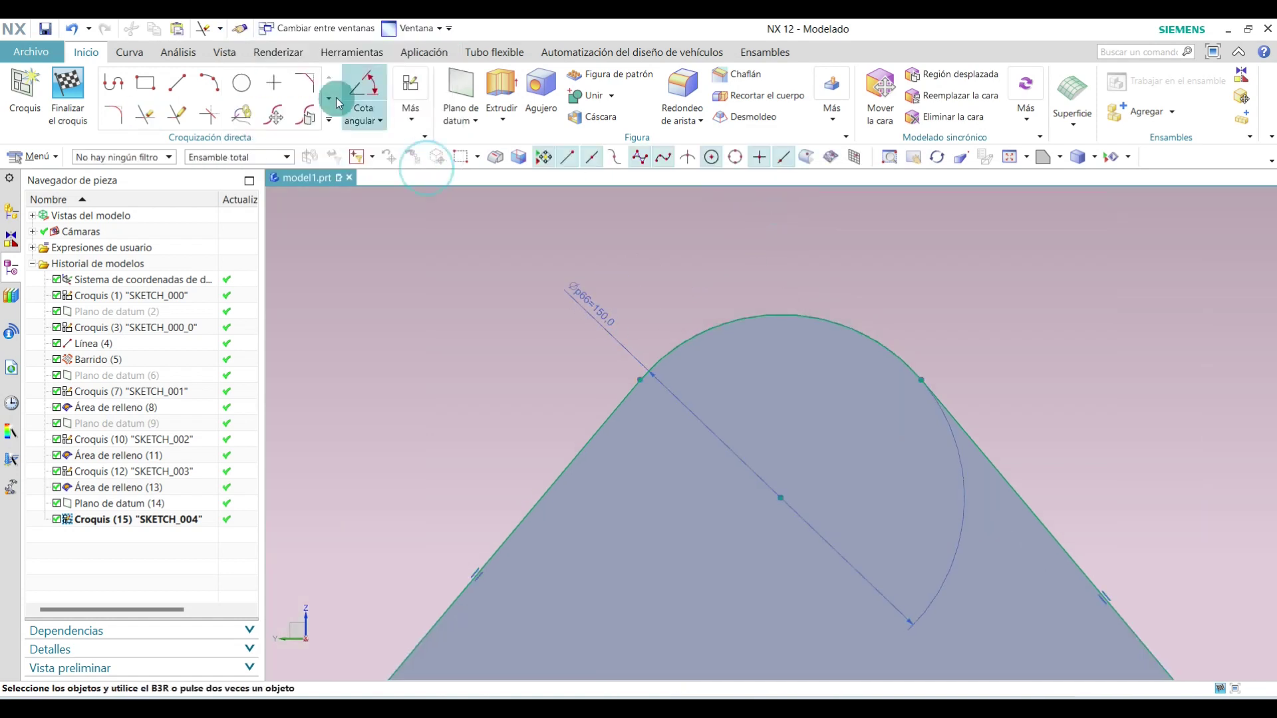
Finish the sketch, switch to isometric view and hide the datum plane.
click(73, 100)
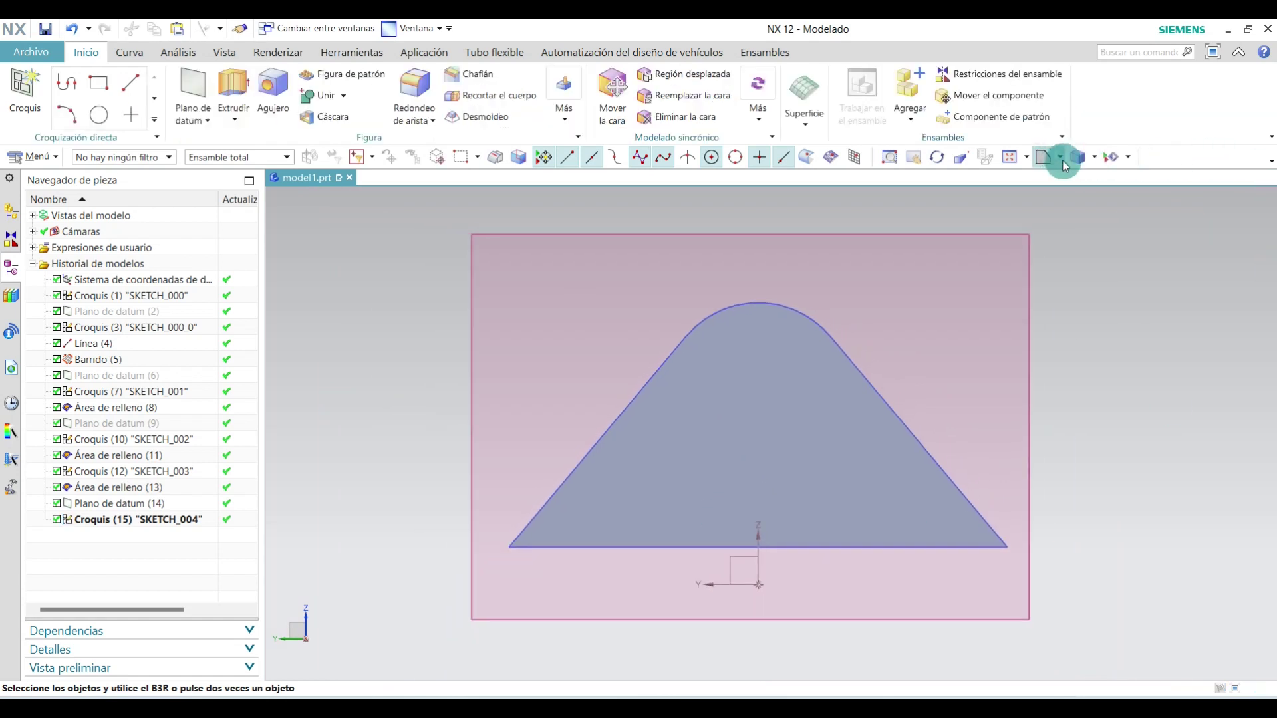
click(1061, 159)
click(1092, 182)
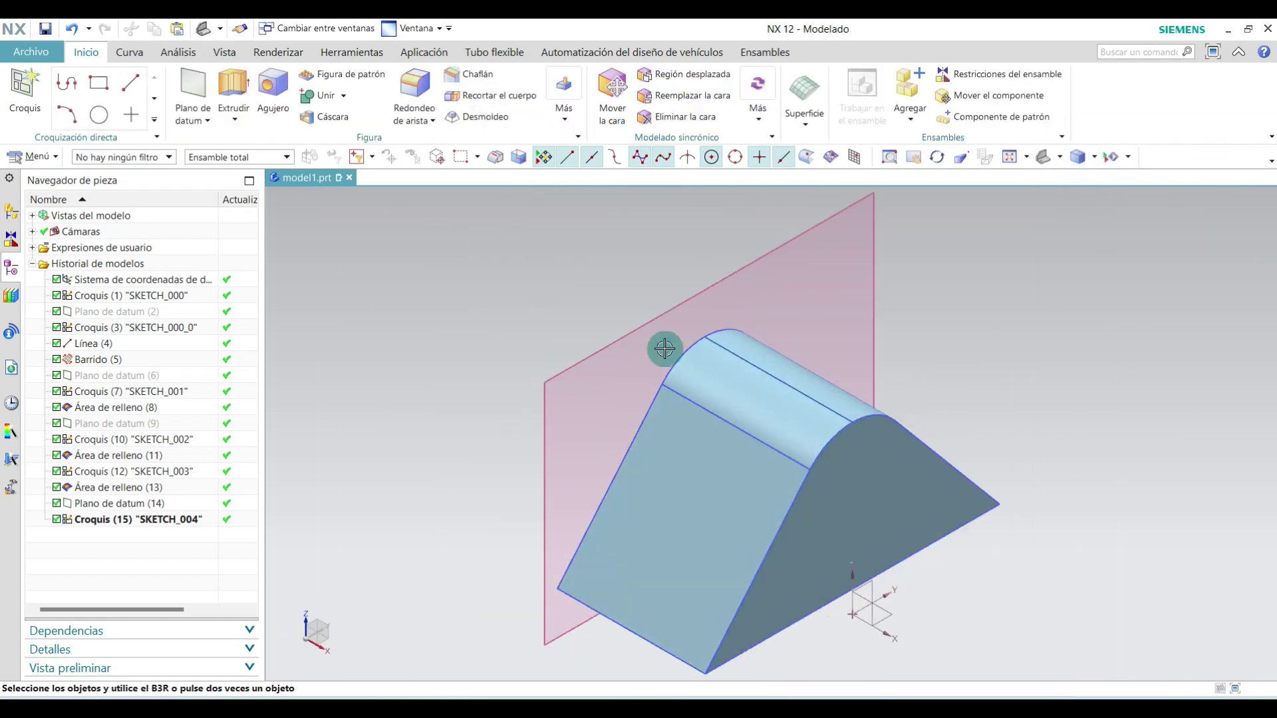
right_click(576, 371)
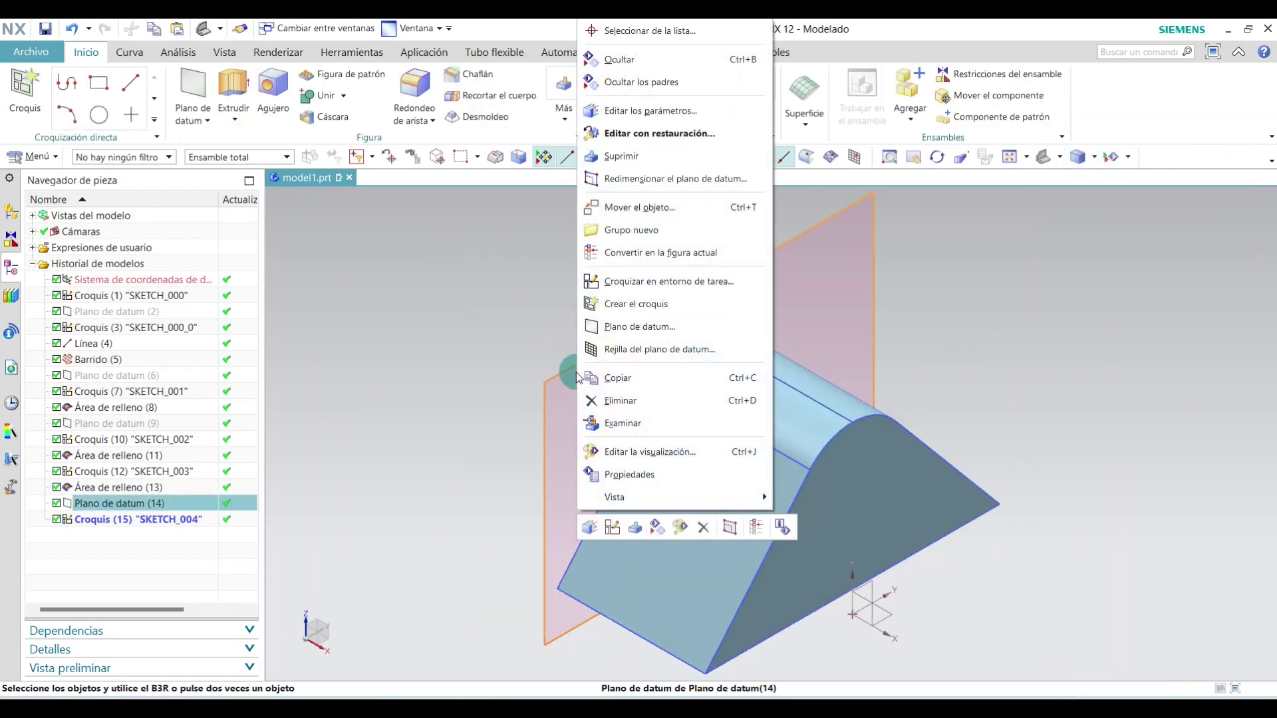
click(668, 67)
Cap the open arched end with an Área de relleno bounded by its arc and straight edges.
mouse_move(1018, 334)
middle_down()
mouse_move(852, 248)
mouse_move(875, 353)
mouse_move(777, 376)
mouse_move(692, 314)
mouse_move(752, 442)
mouse_move(709, 388)
mouse_move(727, 385)
middle_up()
middle_drag(1046, 390, 971, 513)
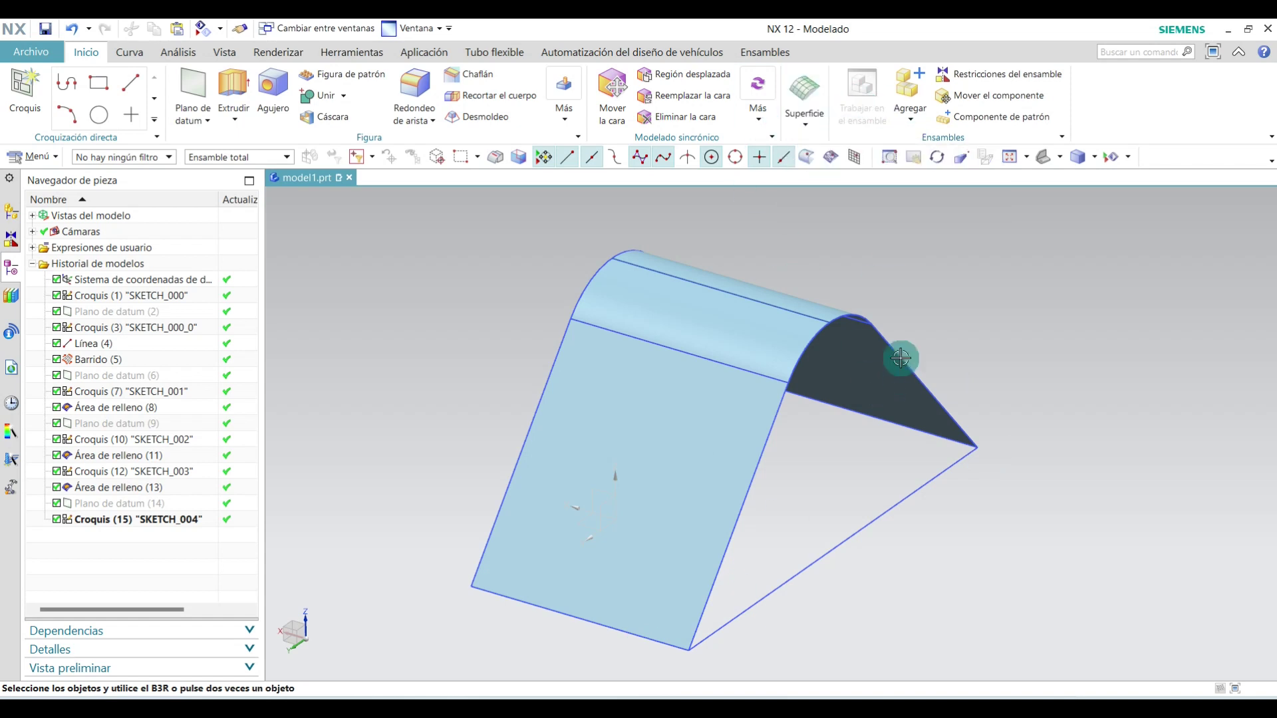
click(804, 110)
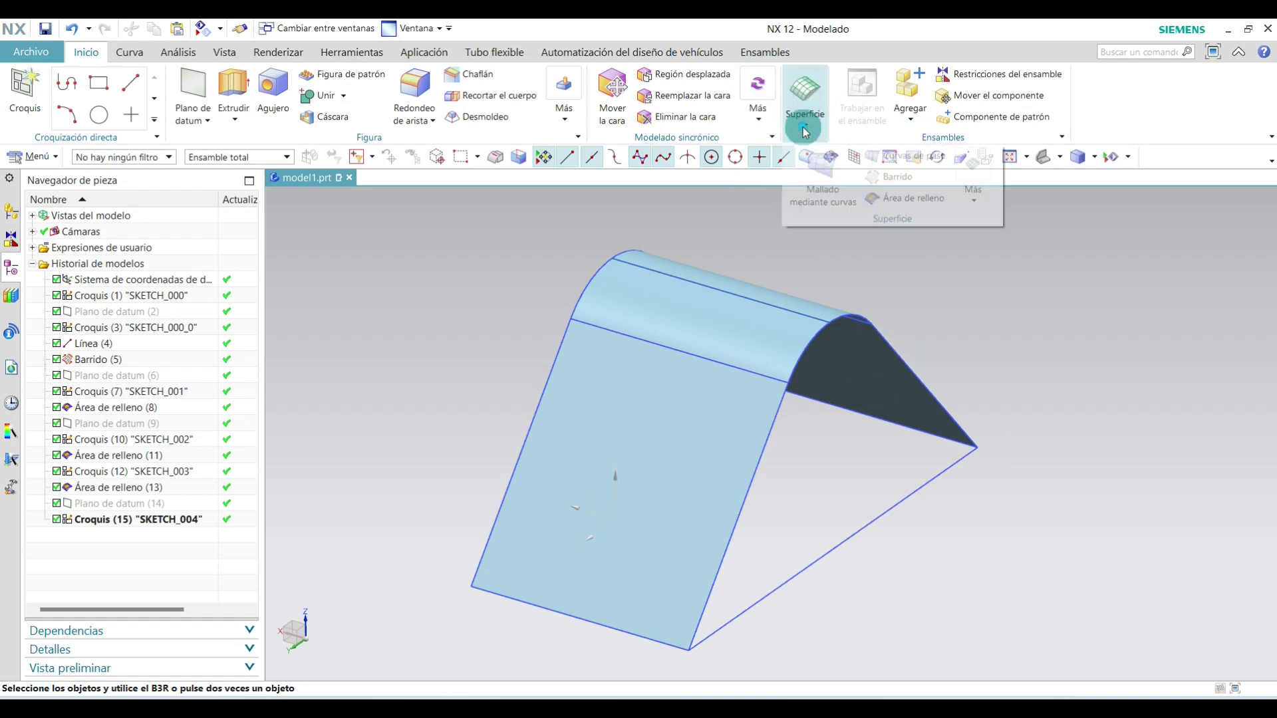
click(900, 199)
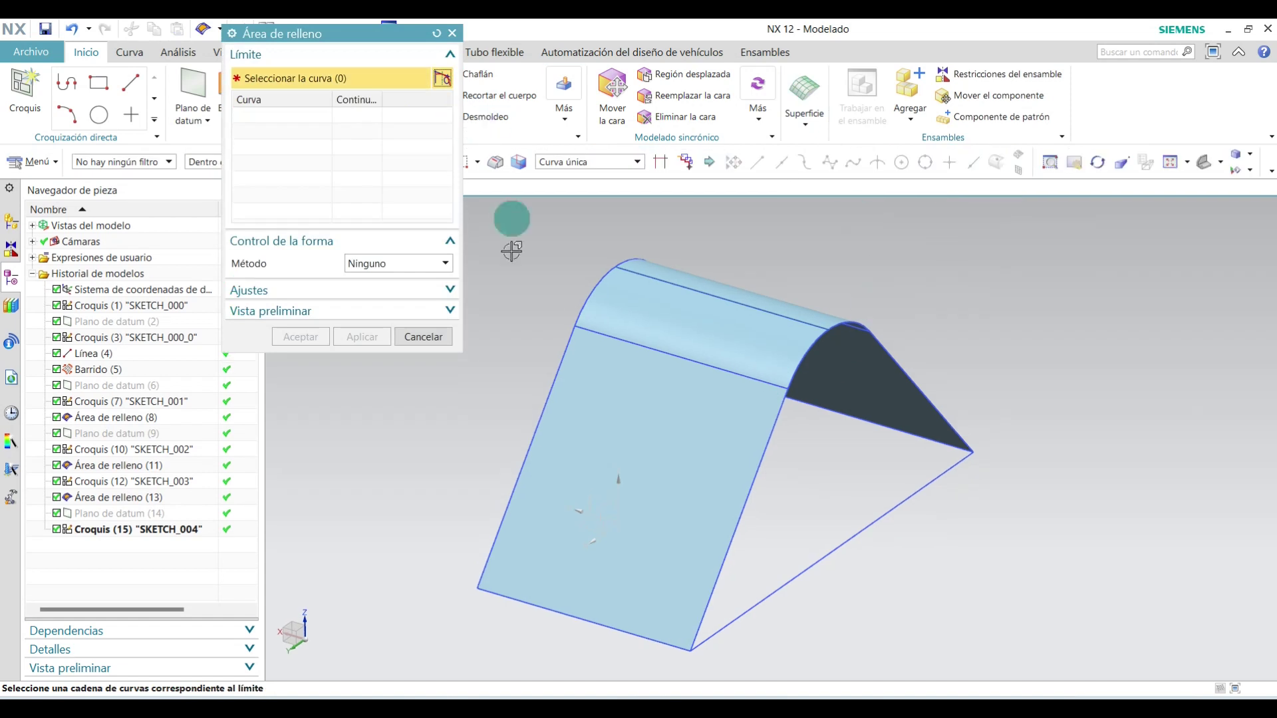
scroll(951, 414, up, 2)
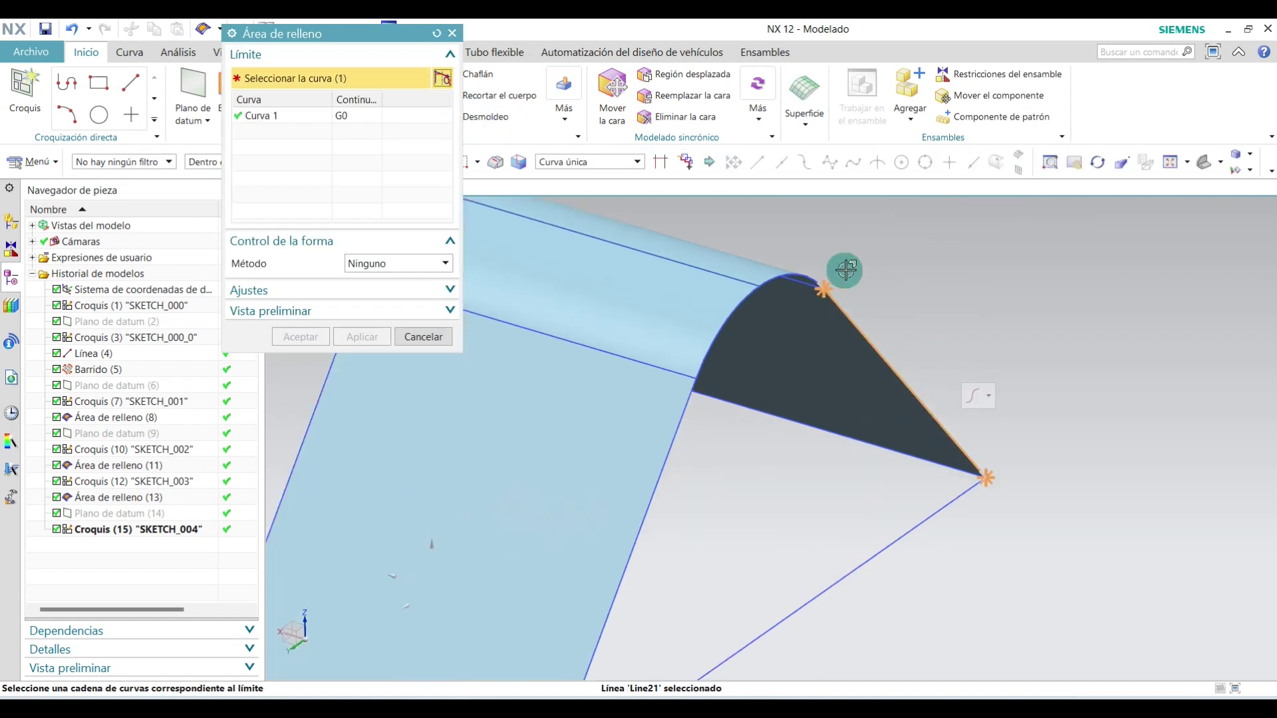
click(793, 273)
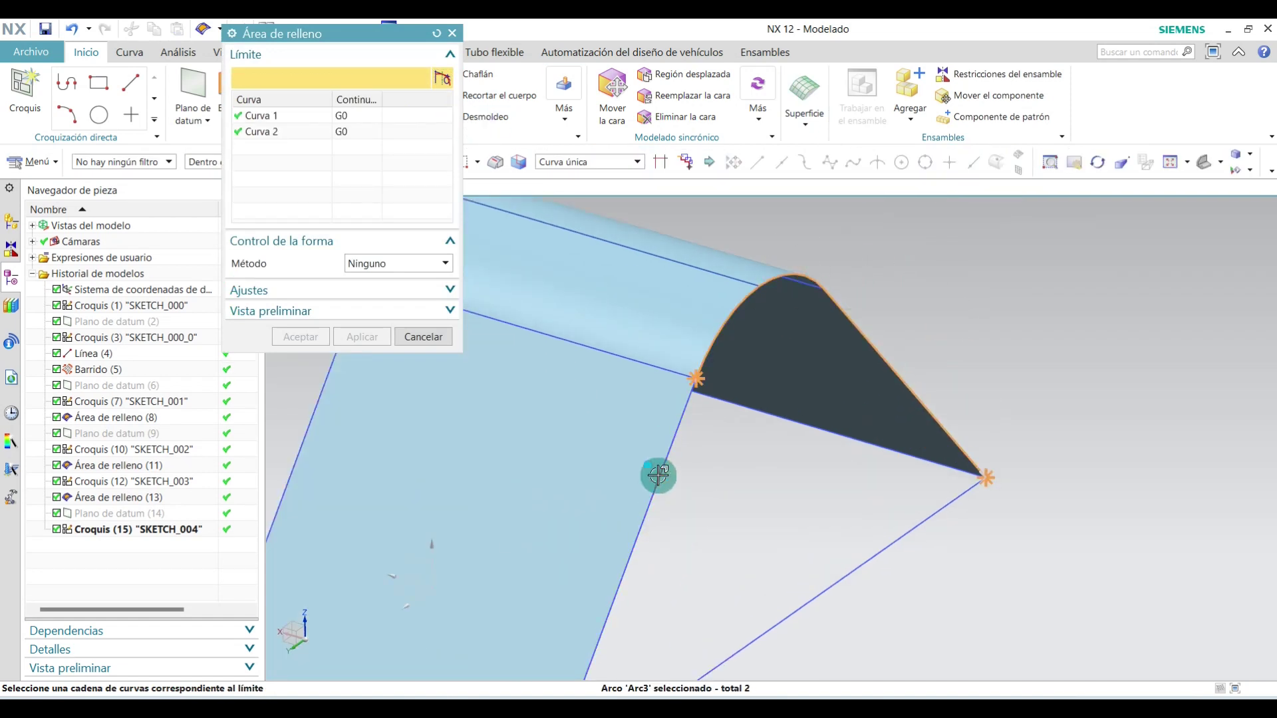
click(658, 475)
scroll(784, 504, down, 1)
click(841, 560)
scroll(865, 499, down, 1)
scroll(900, 428, down, 1)
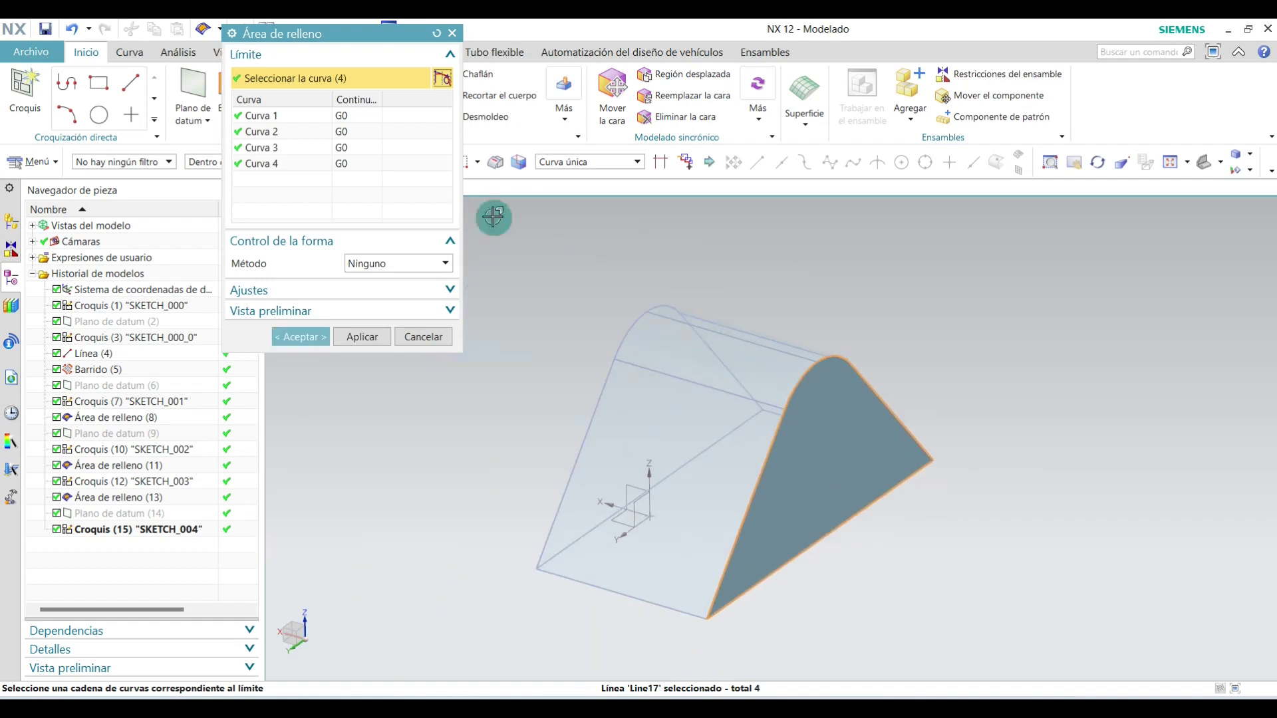
click(305, 338)
Orbit the model to inspect the capped end and the underside.
middle_drag(449, 461, 1004, 600)
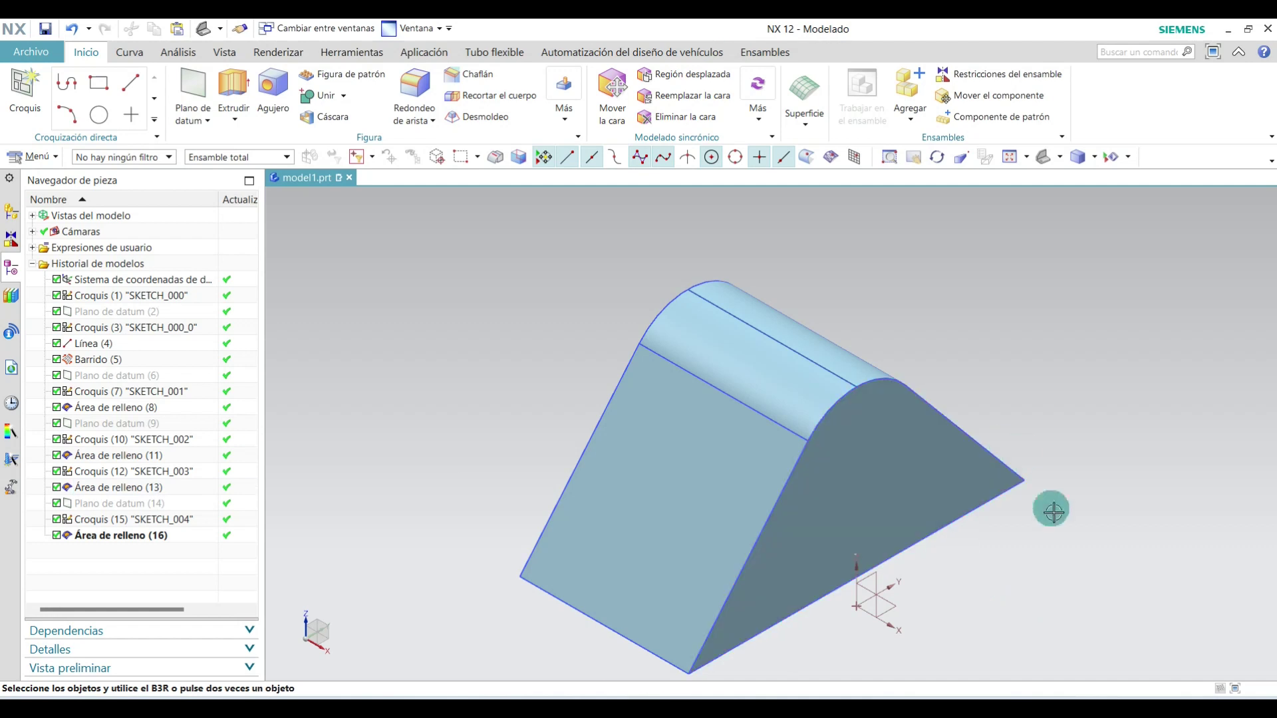
middle_drag(1051, 508, 995, 397)
mouse_move(1049, 433)
middle_down()
mouse_move(1091, 478)
mouse_move(1106, 473)
middle_up()
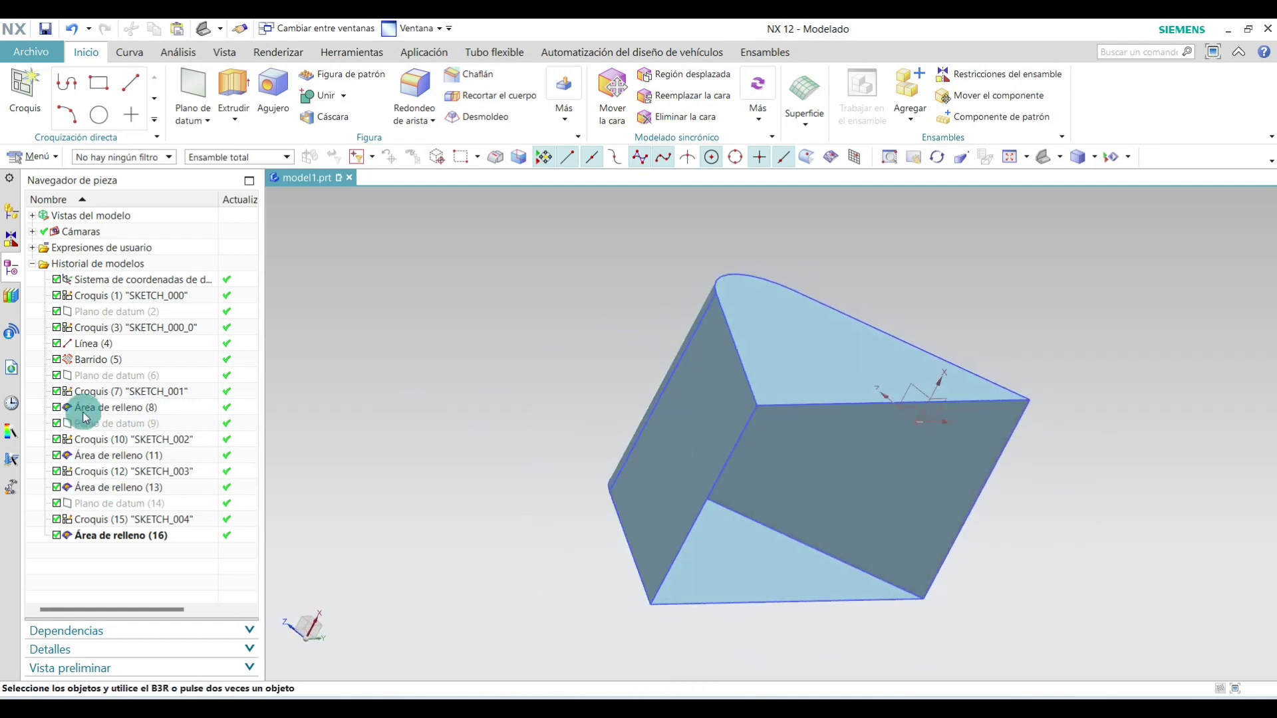
middle_drag(977, 479, 1032, 545)
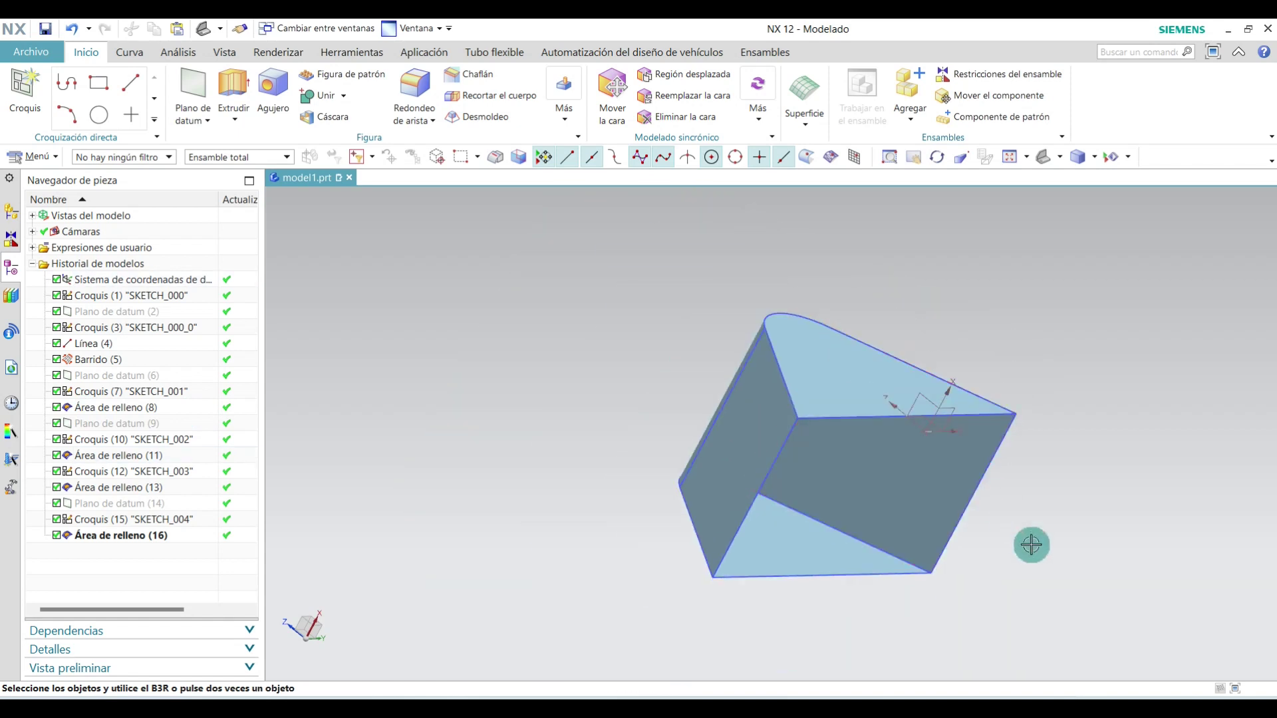
scroll(984, 474, up, 3)
scroll(622, 335, down, 1)
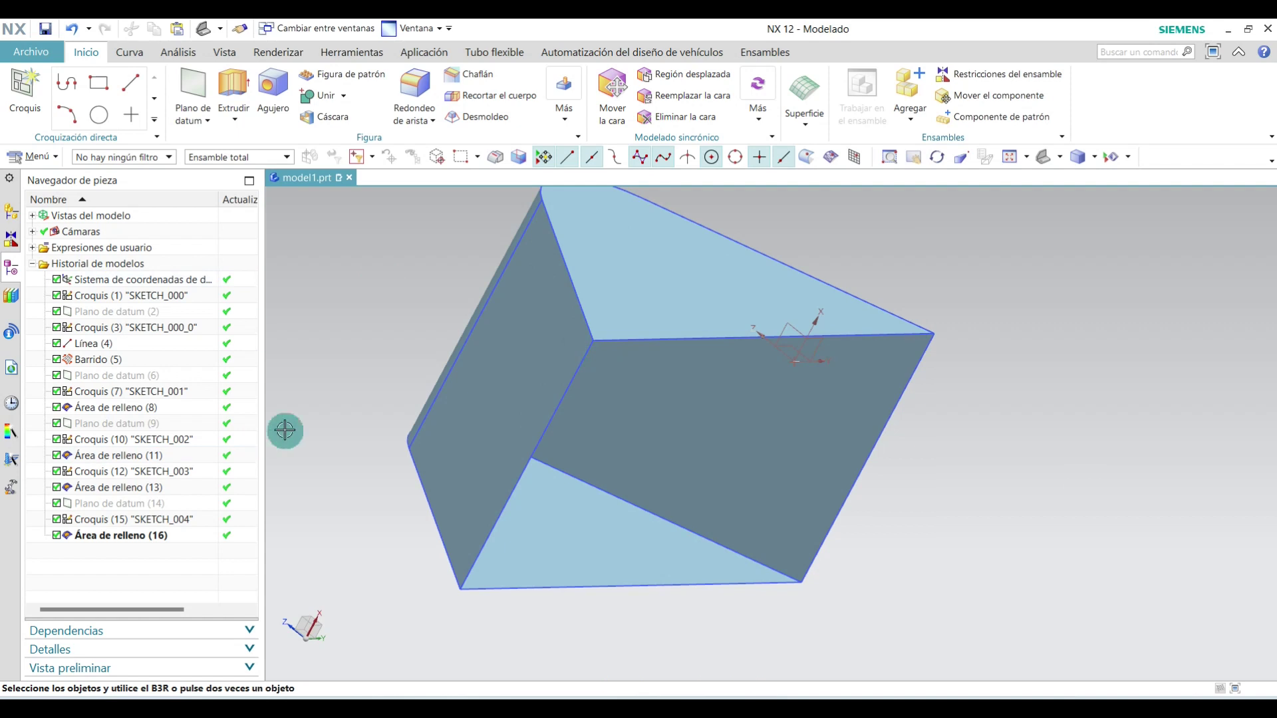
Create a Dos líneas datum plane through the upper and lower edges of the flat face.
click(197, 85)
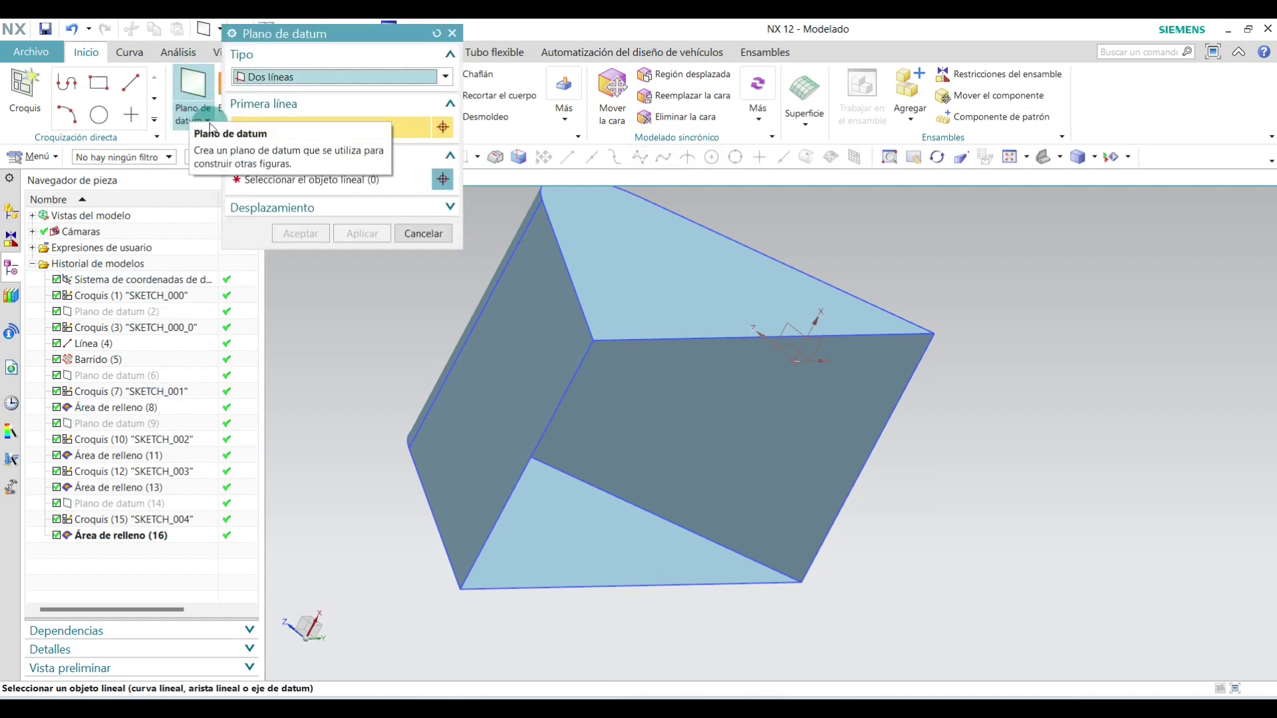
click(271, 77)
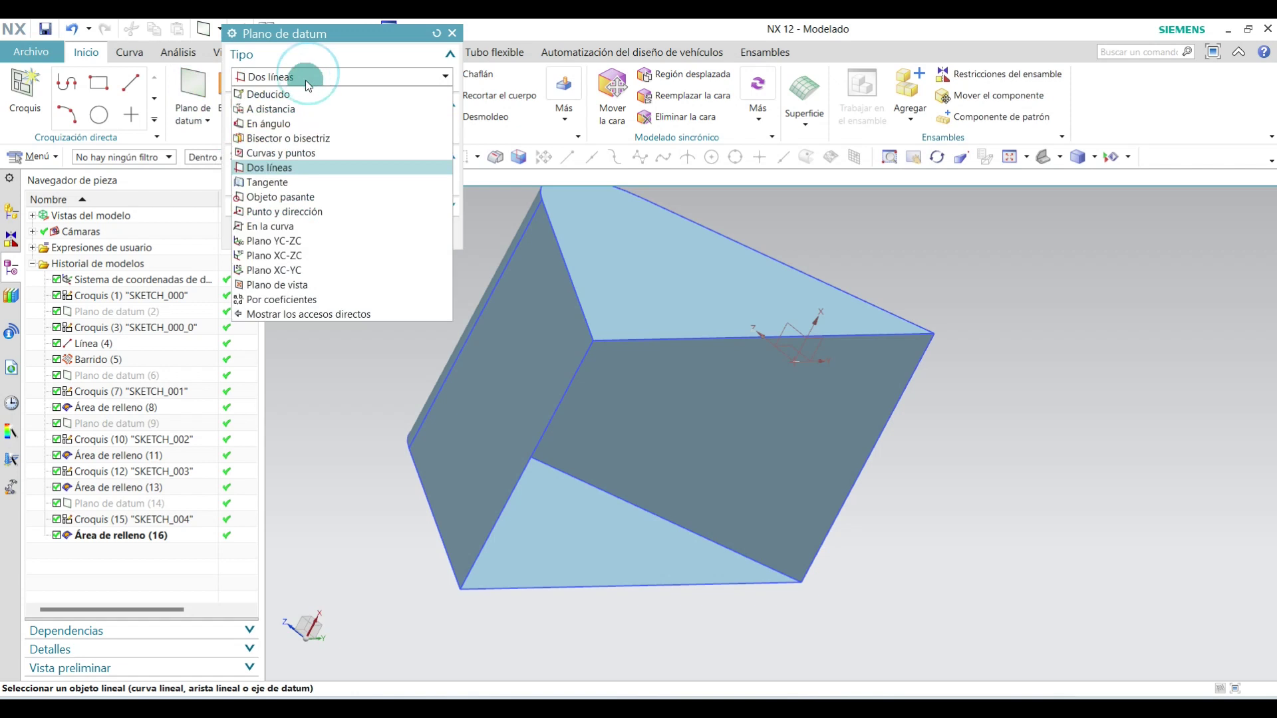
click(278, 173)
scroll(711, 366, up, 3)
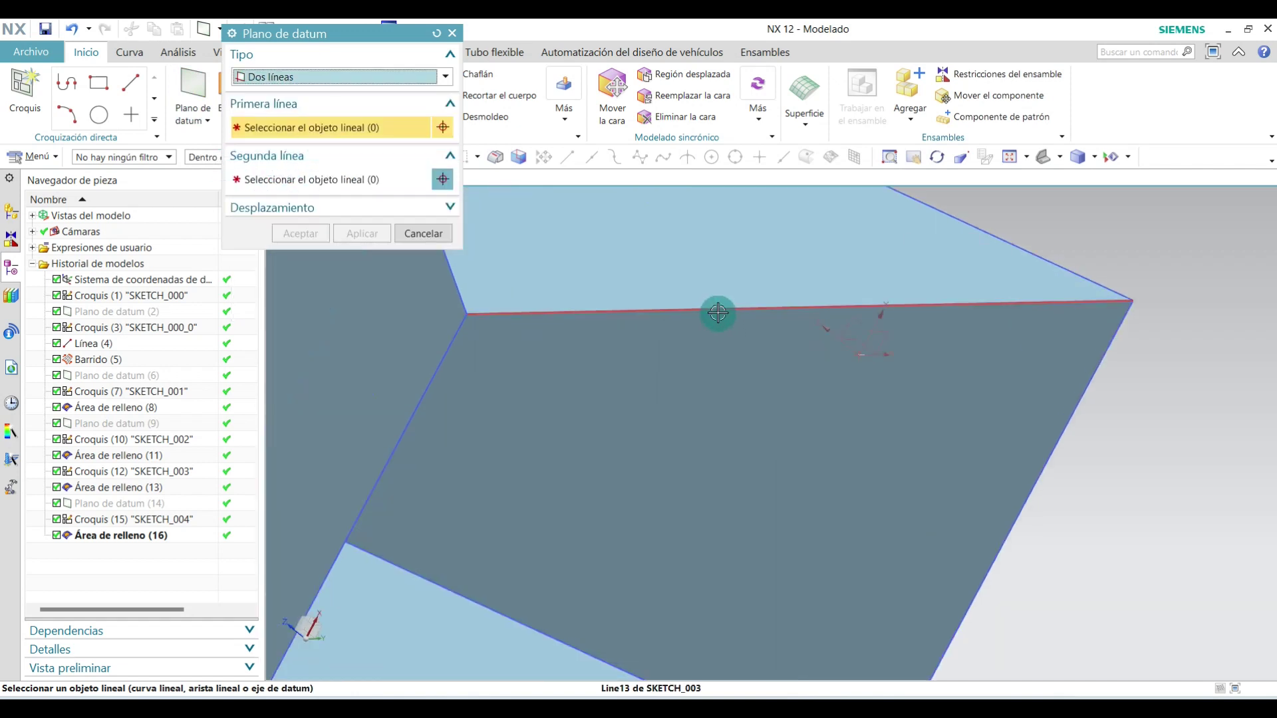
click(717, 312)
scroll(718, 312, down, 3)
scroll(692, 483, up, 3)
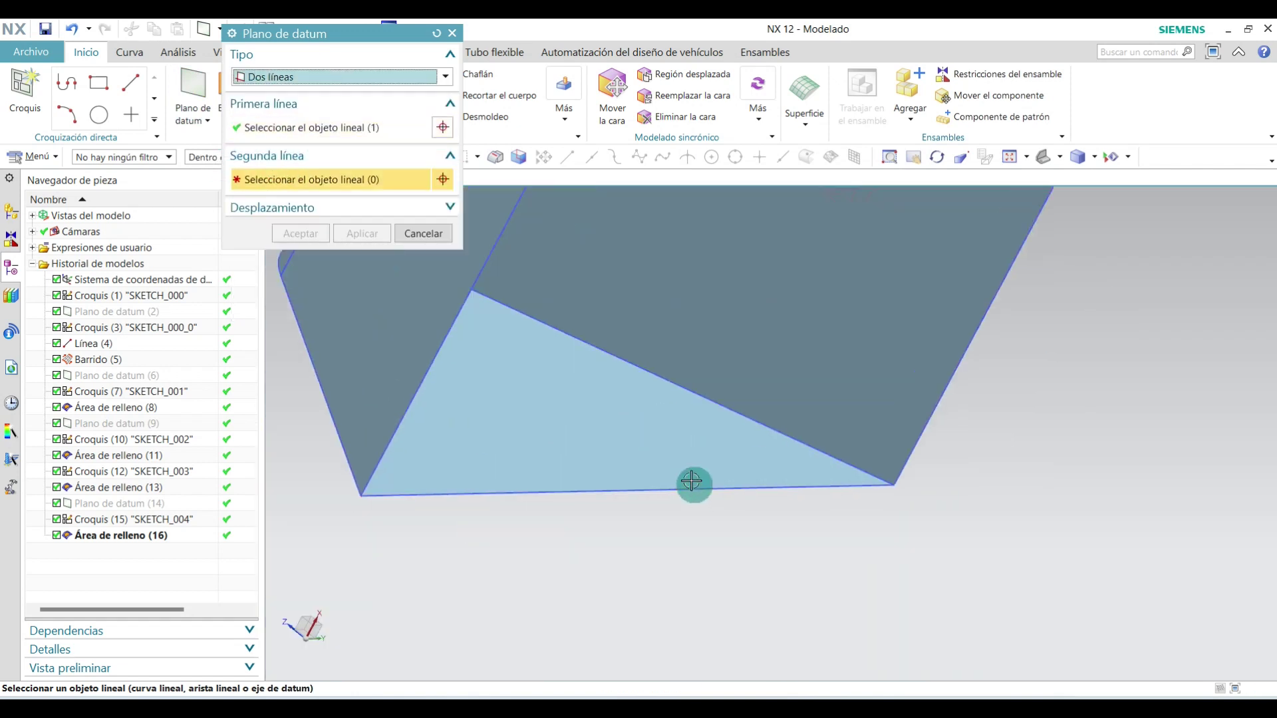
click(653, 490)
scroll(730, 419, down, 3)
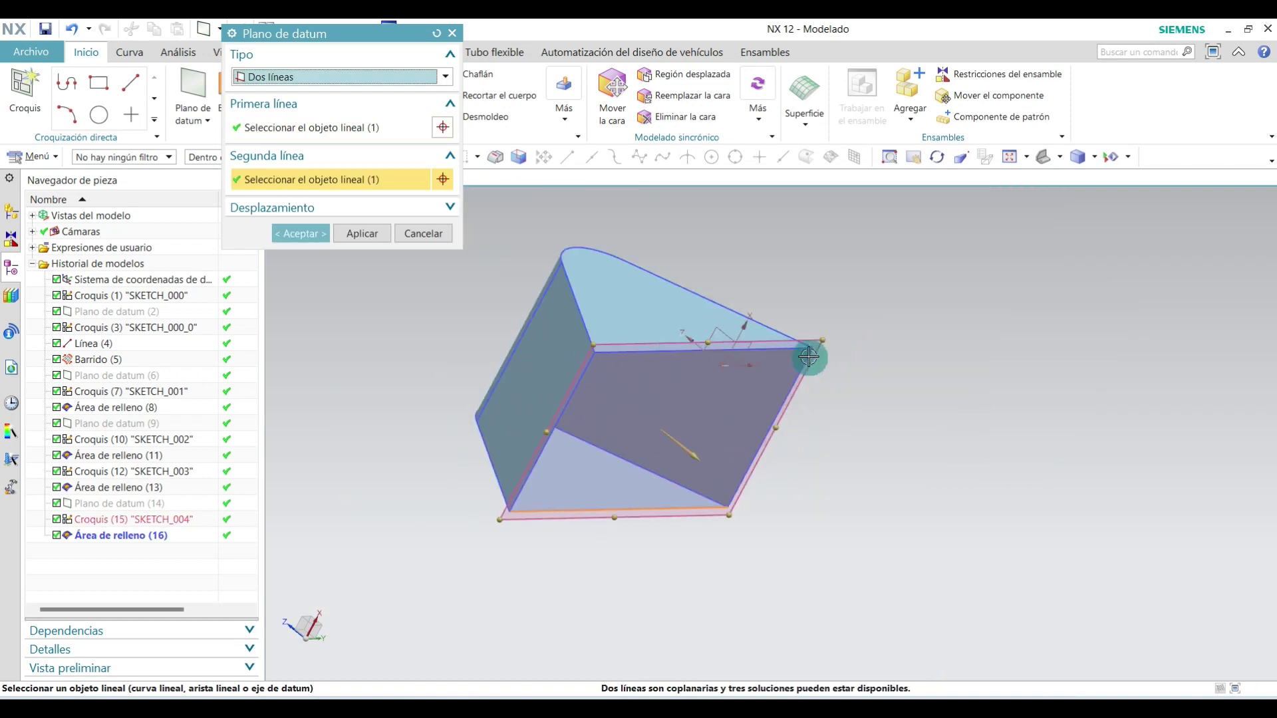
scroll(798, 392, up, 3)
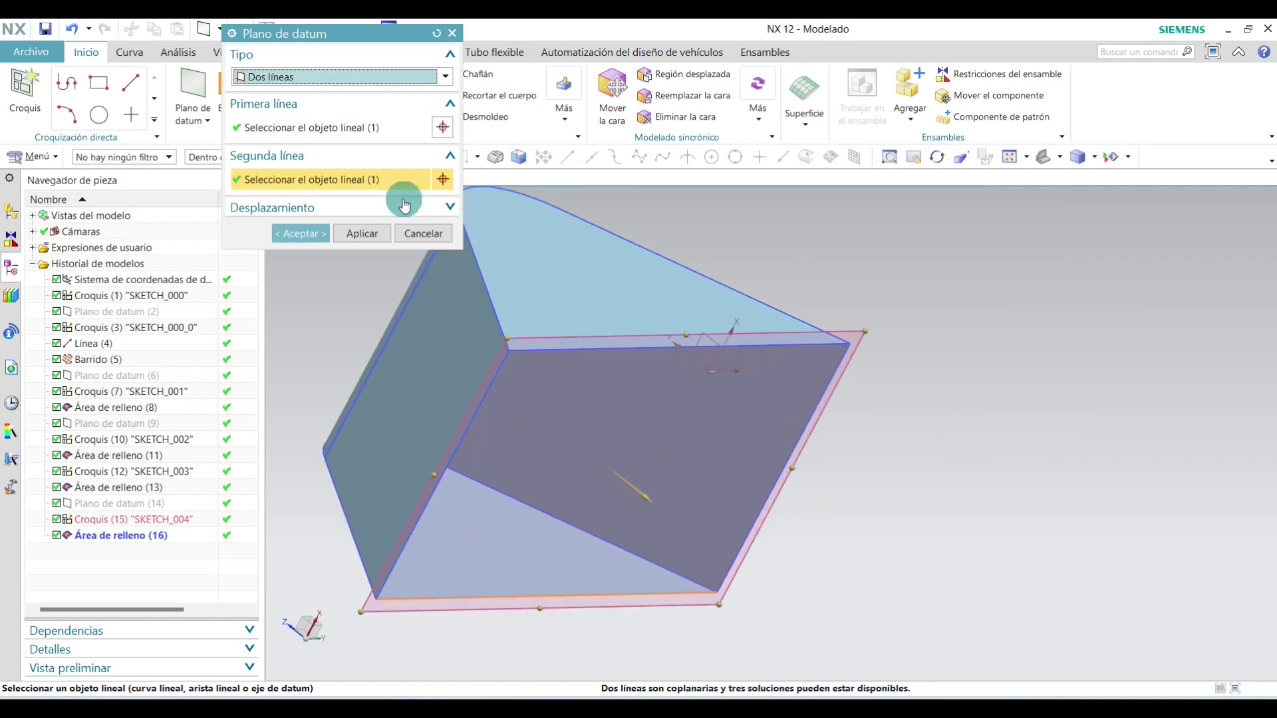
click(301, 233)
Create SKETCH_005 on the new datum plane (17).
click(34, 85)
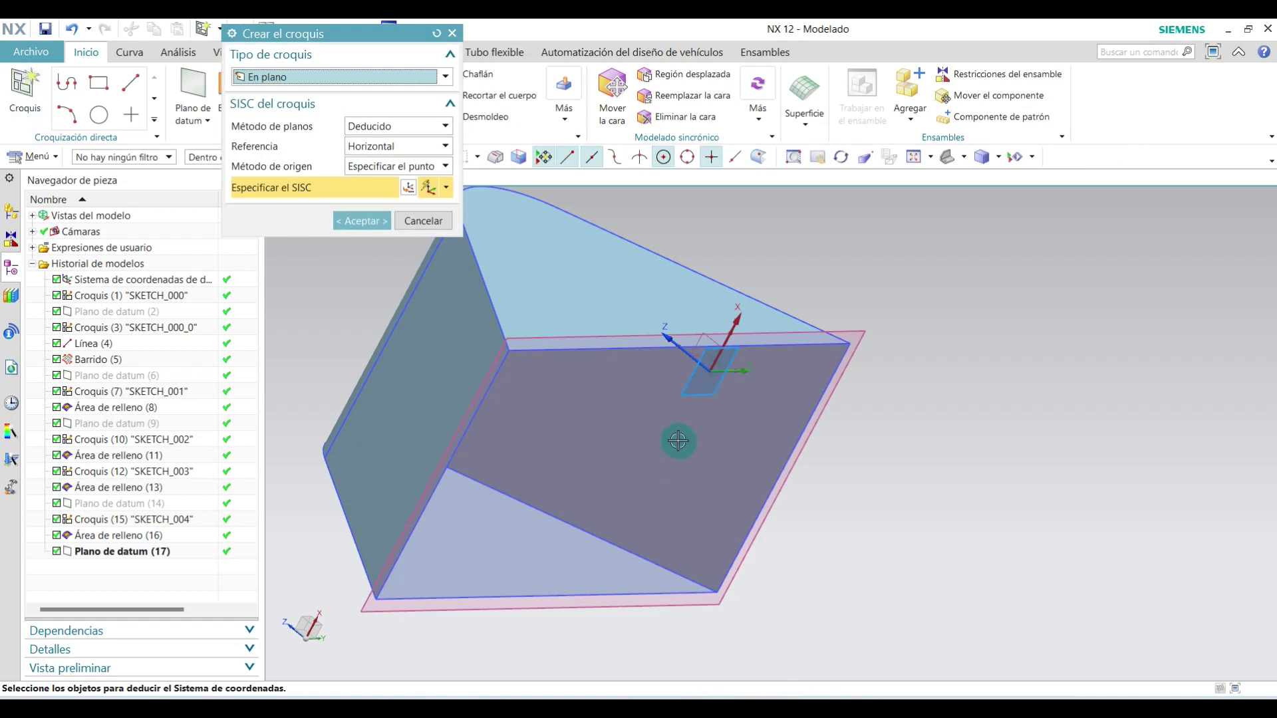
scroll(634, 341, up, 2)
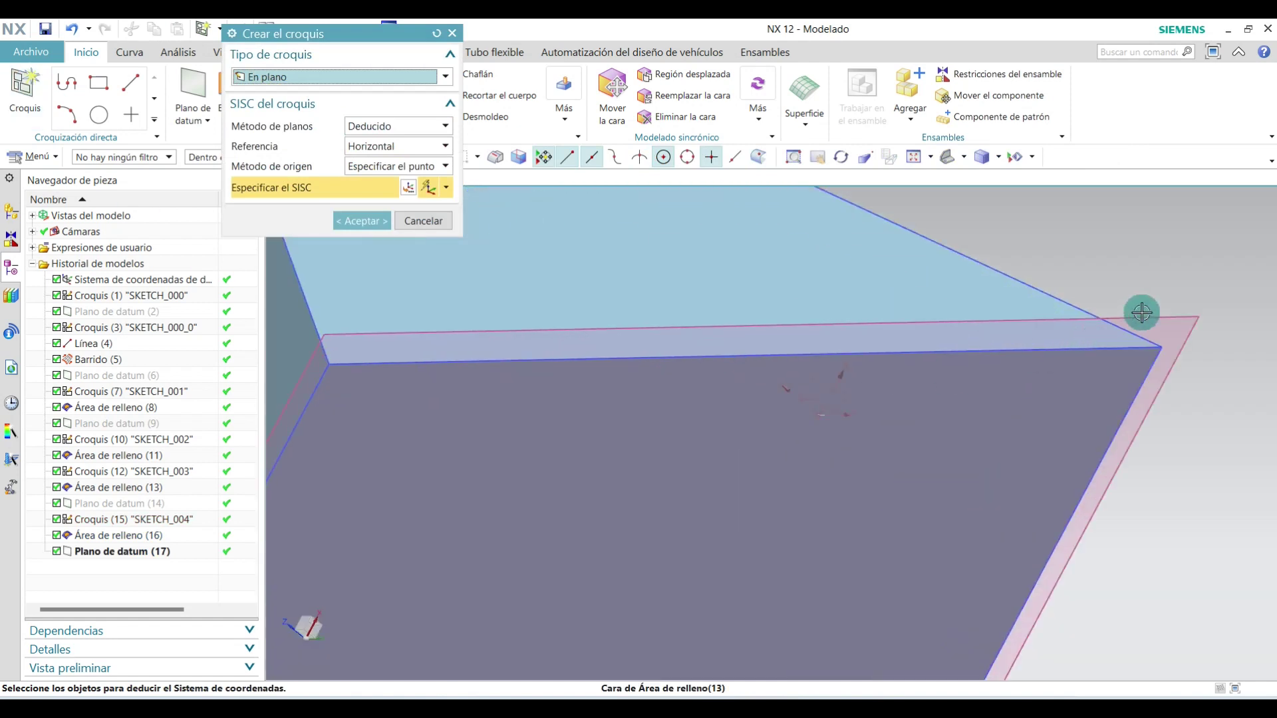
click(1191, 311)
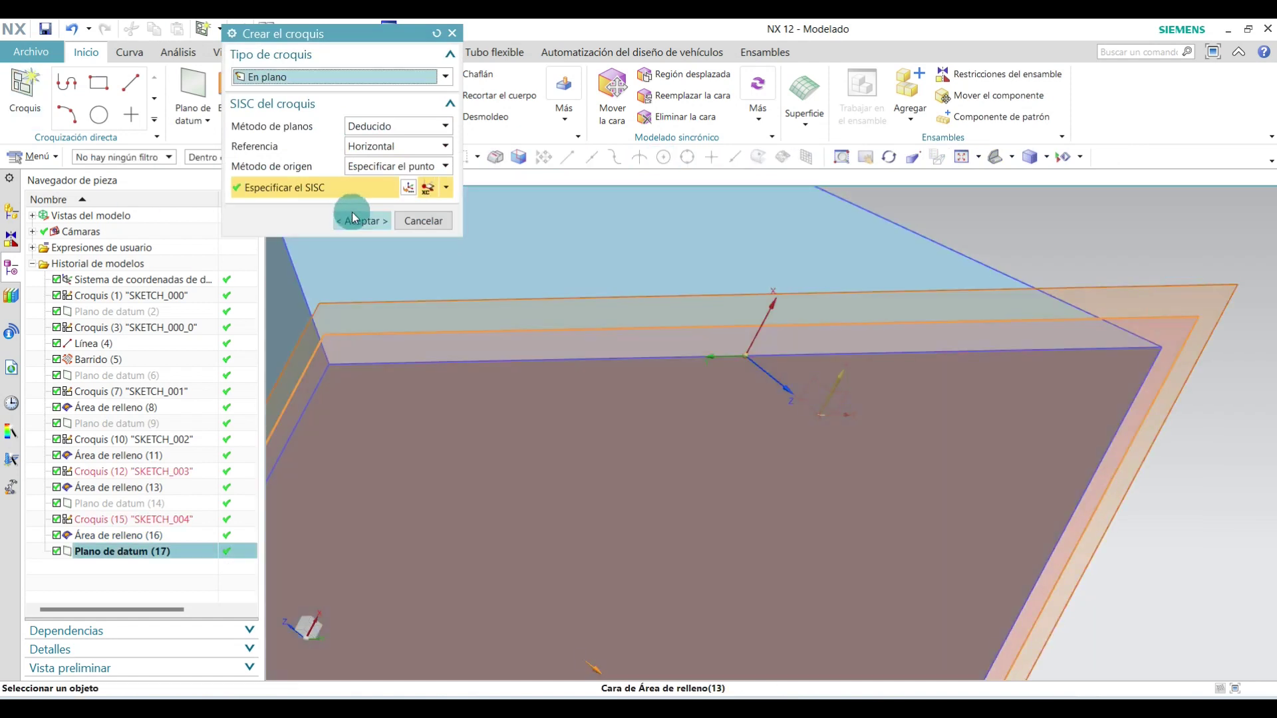
click(353, 221)
scroll(765, 405, down, 2)
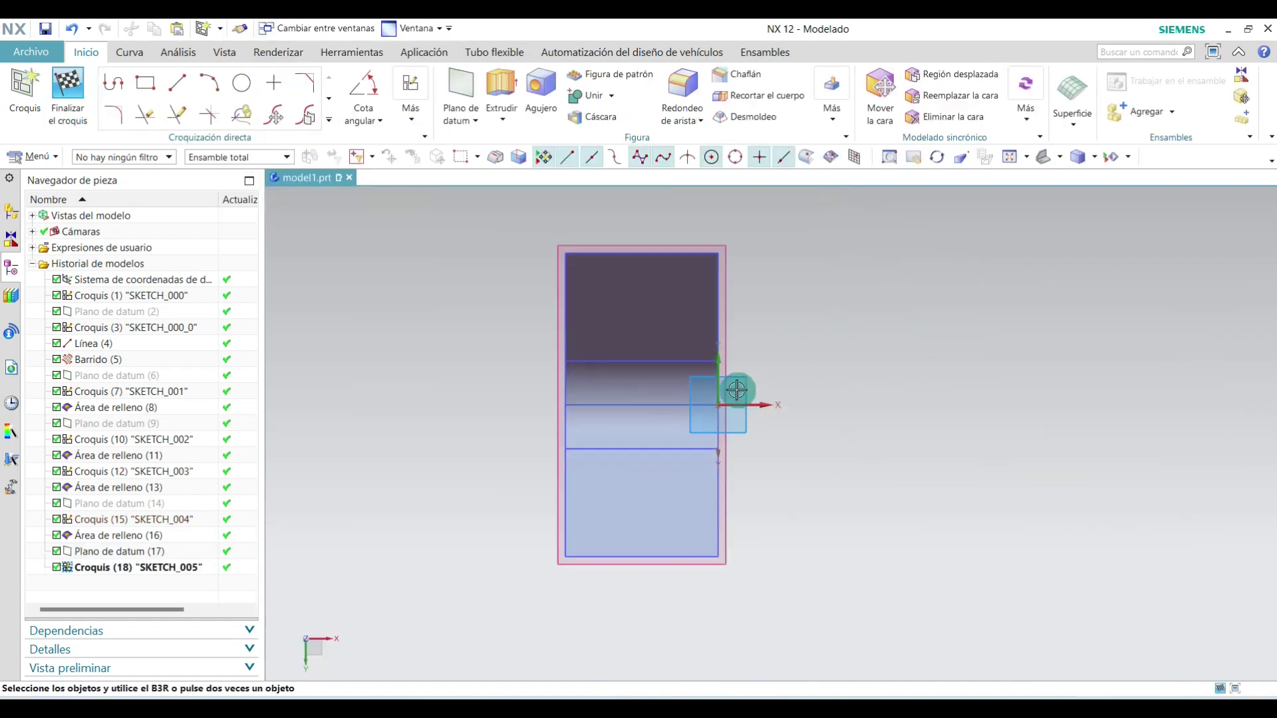
Draw a rectangle from the face's top-left to bottom-right corner and finish the sketch.
click(145, 83)
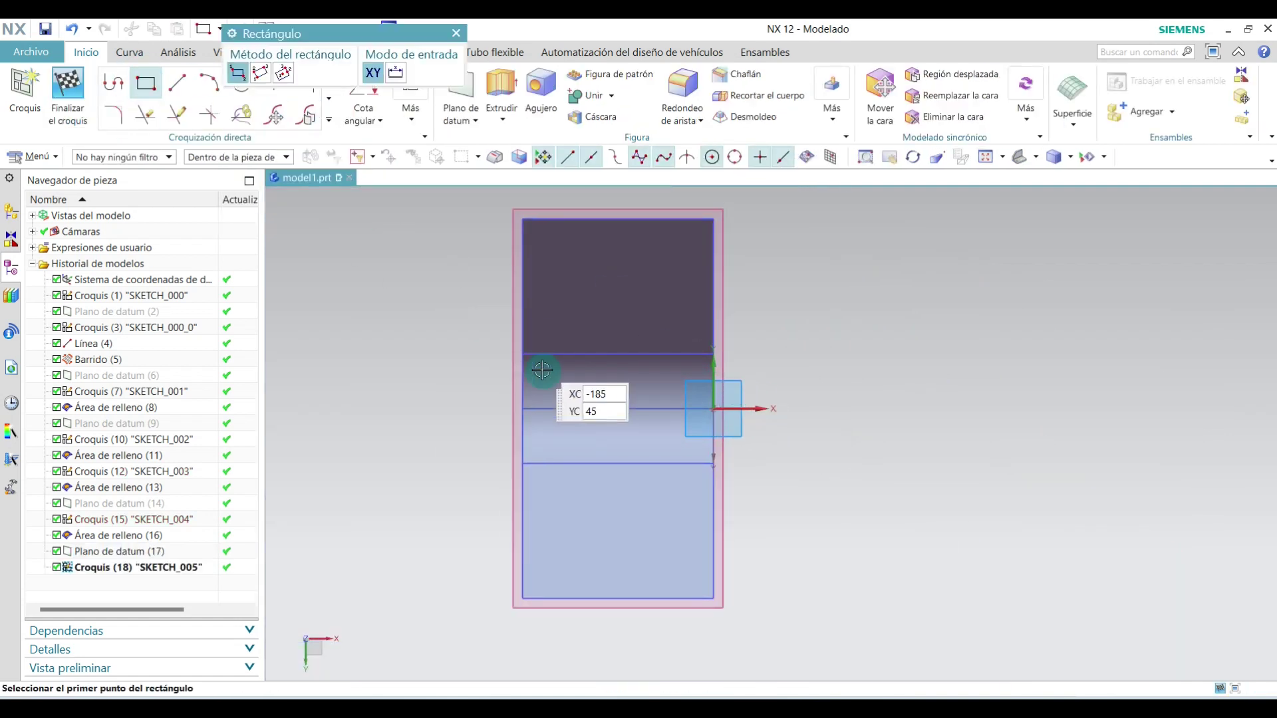
scroll(517, 203, up, 2)
scroll(518, 203, up, 2)
scroll(501, 200, up, 1)
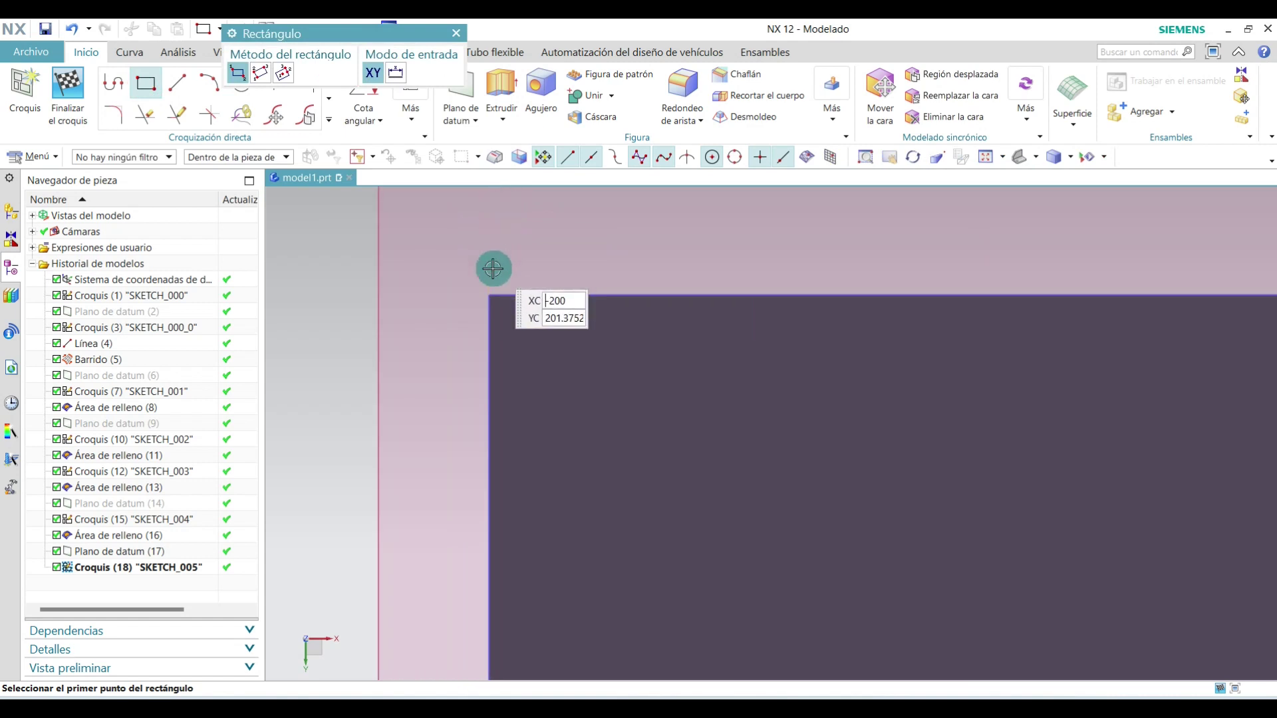
click(489, 294)
scroll(470, 232, down, 2)
scroll(593, 331, down, 1)
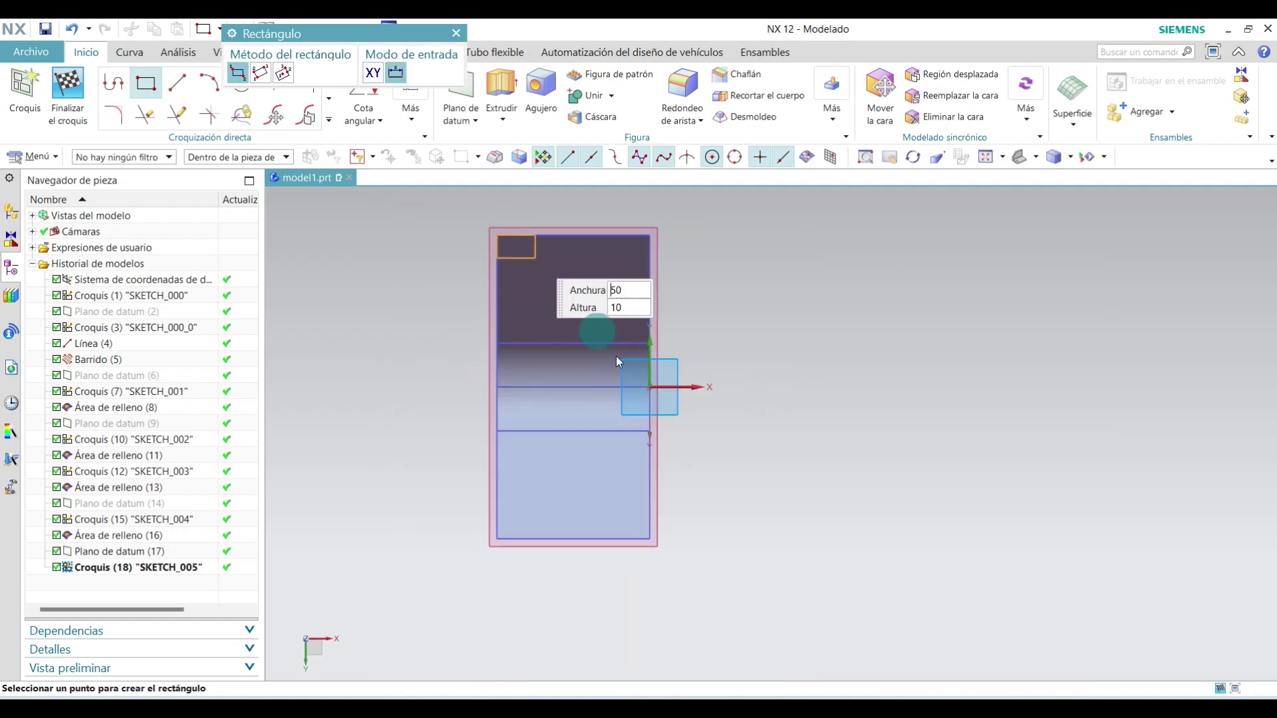
scroll(641, 508, up, 2)
scroll(649, 630, up, 2)
scroll(649, 630, up, 5)
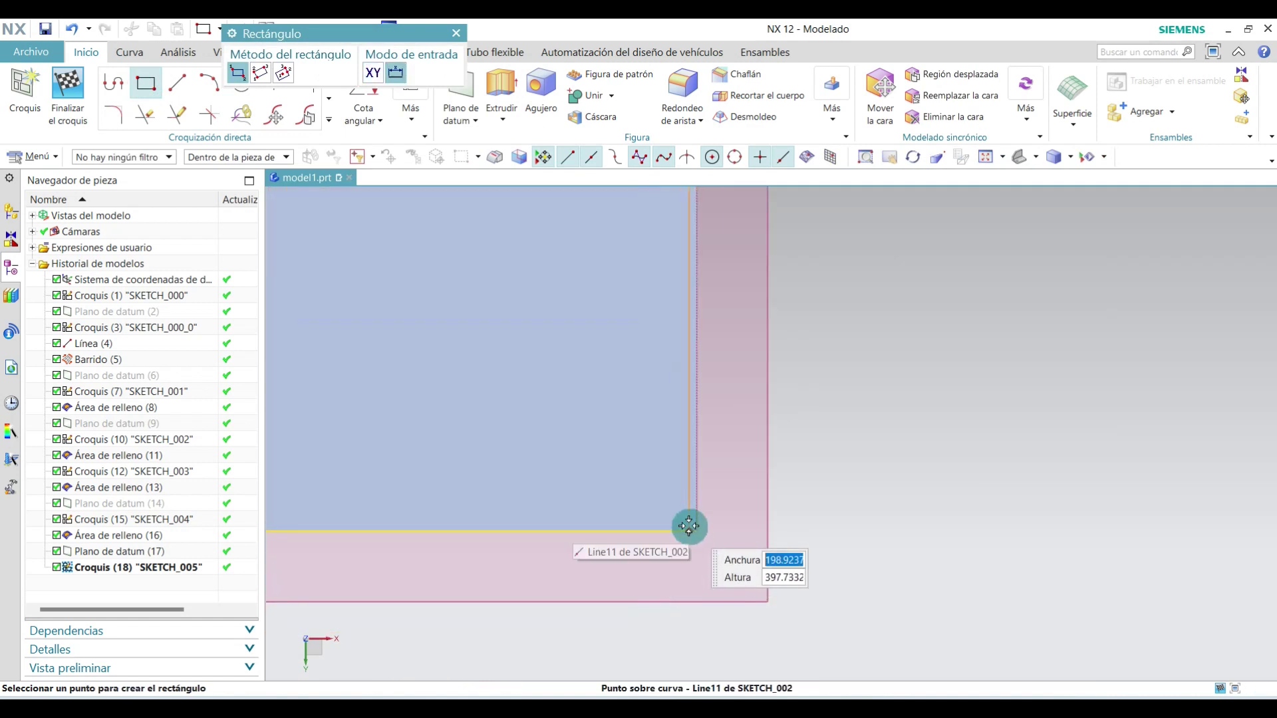
click(691, 519)
scroll(848, 509, down, 3)
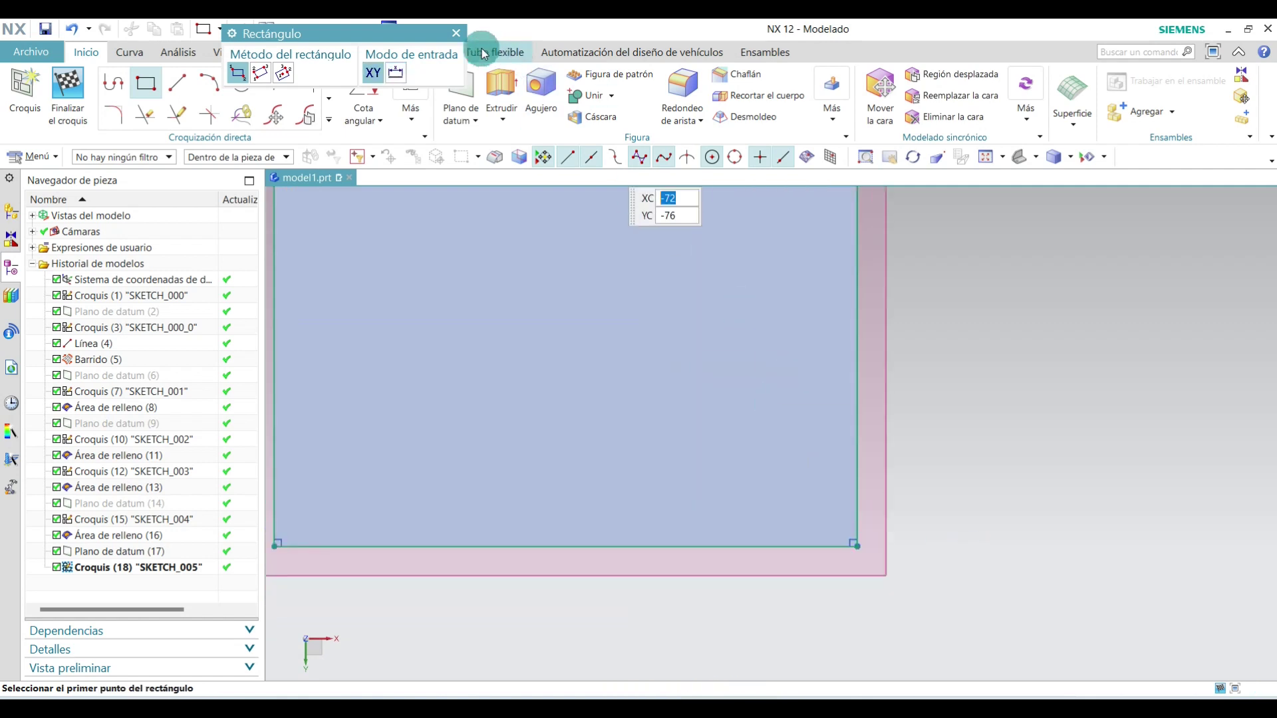
click(458, 34)
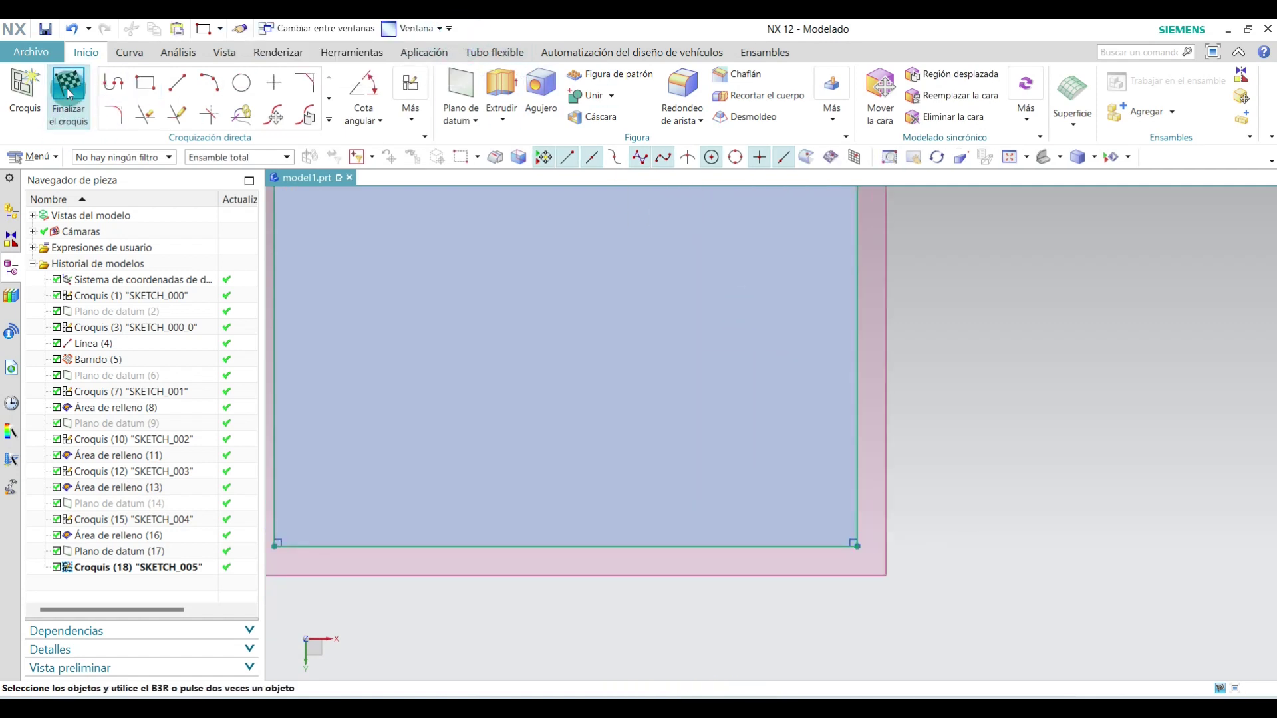
click(69, 93)
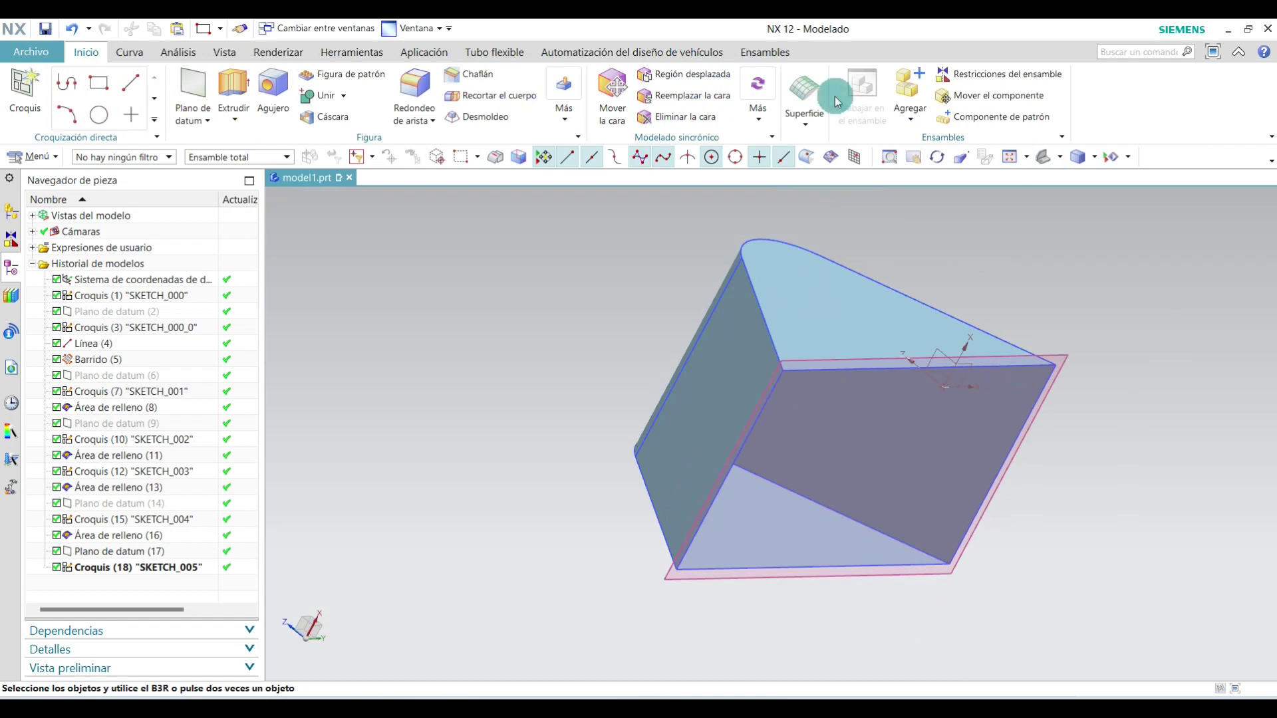
Hide datum plane (17).
click(1069, 356)
right_click(1069, 355)
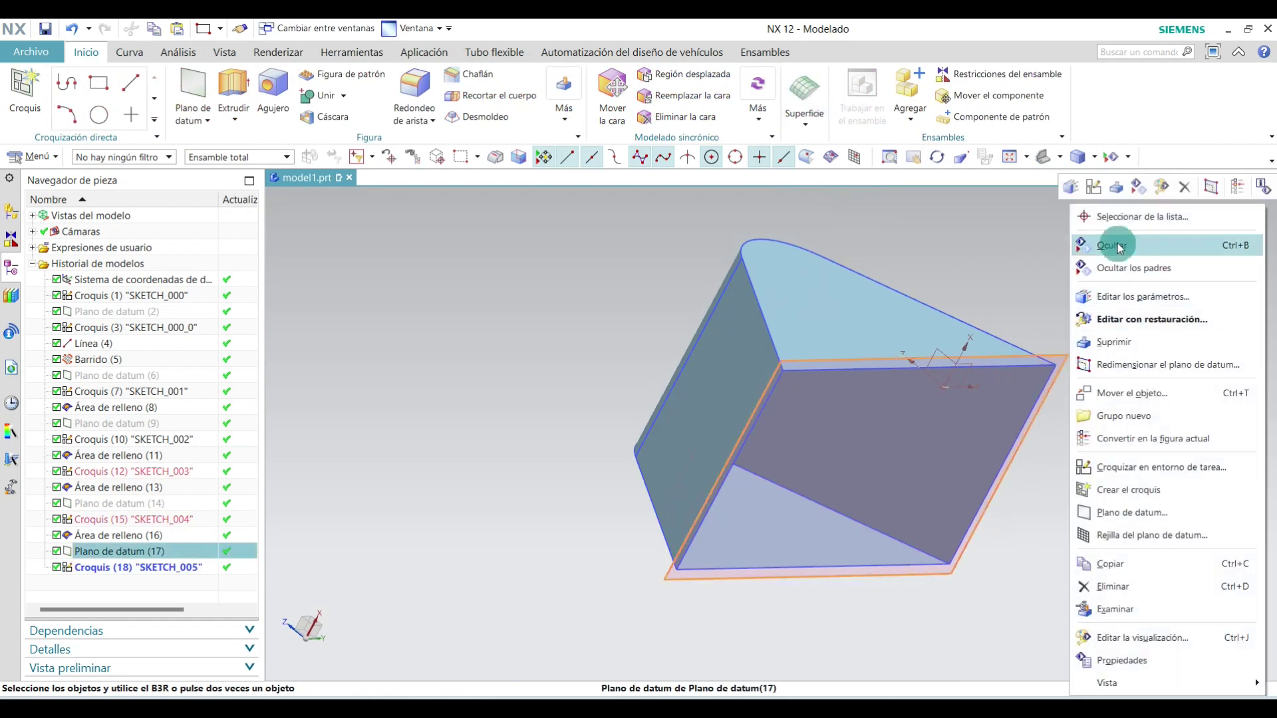
click(1118, 245)
Create Área de relleno (19) from the four edges of the open rectangular face.
click(805, 123)
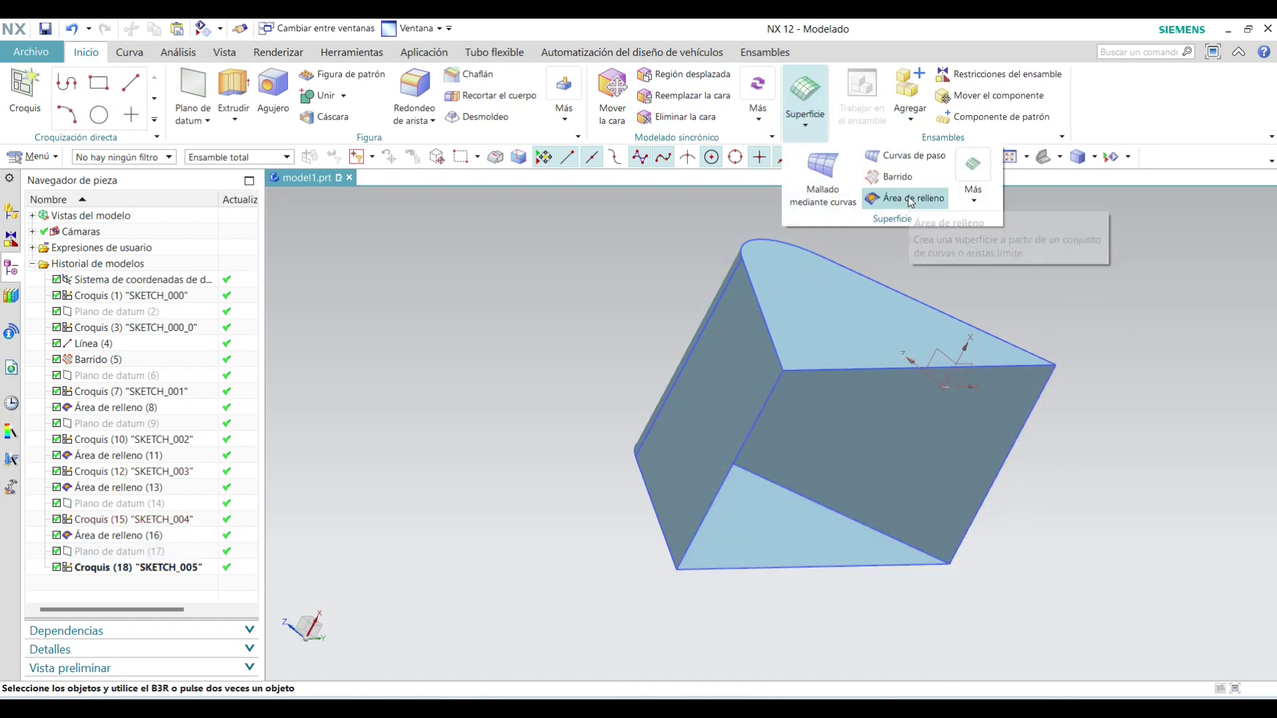
click(908, 196)
click(862, 357)
click(856, 357)
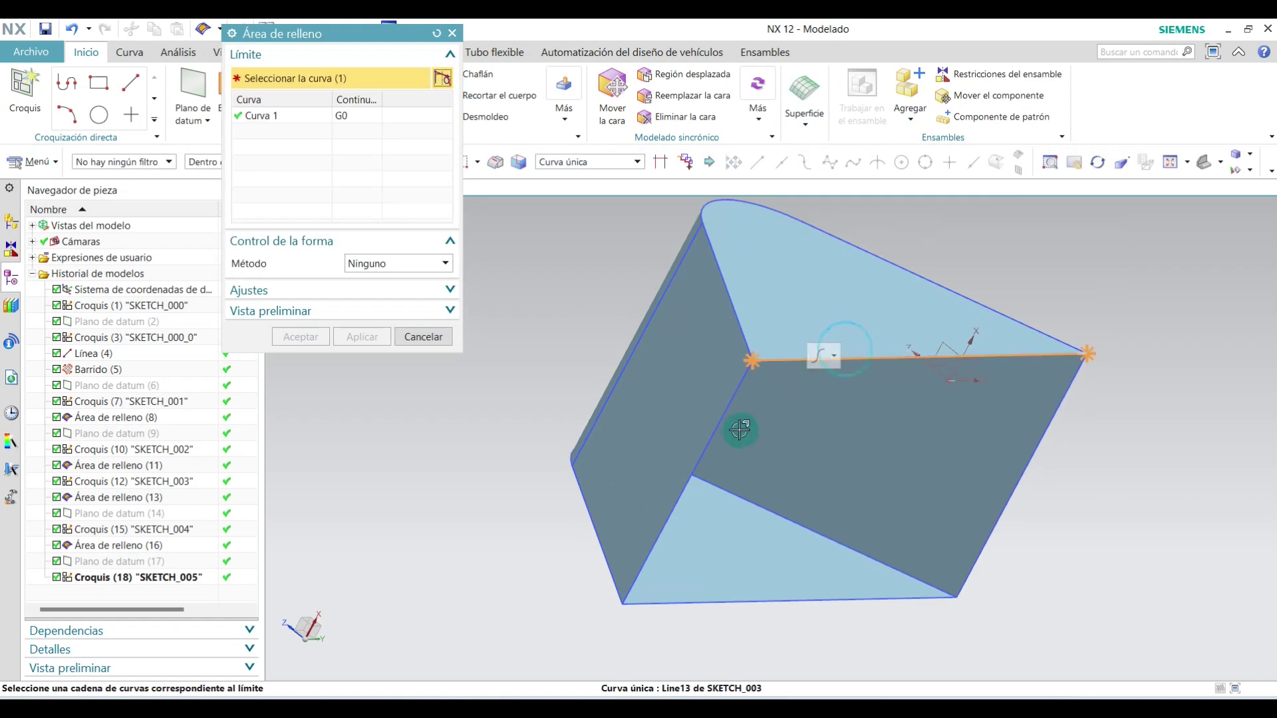
click(728, 418)
click(801, 602)
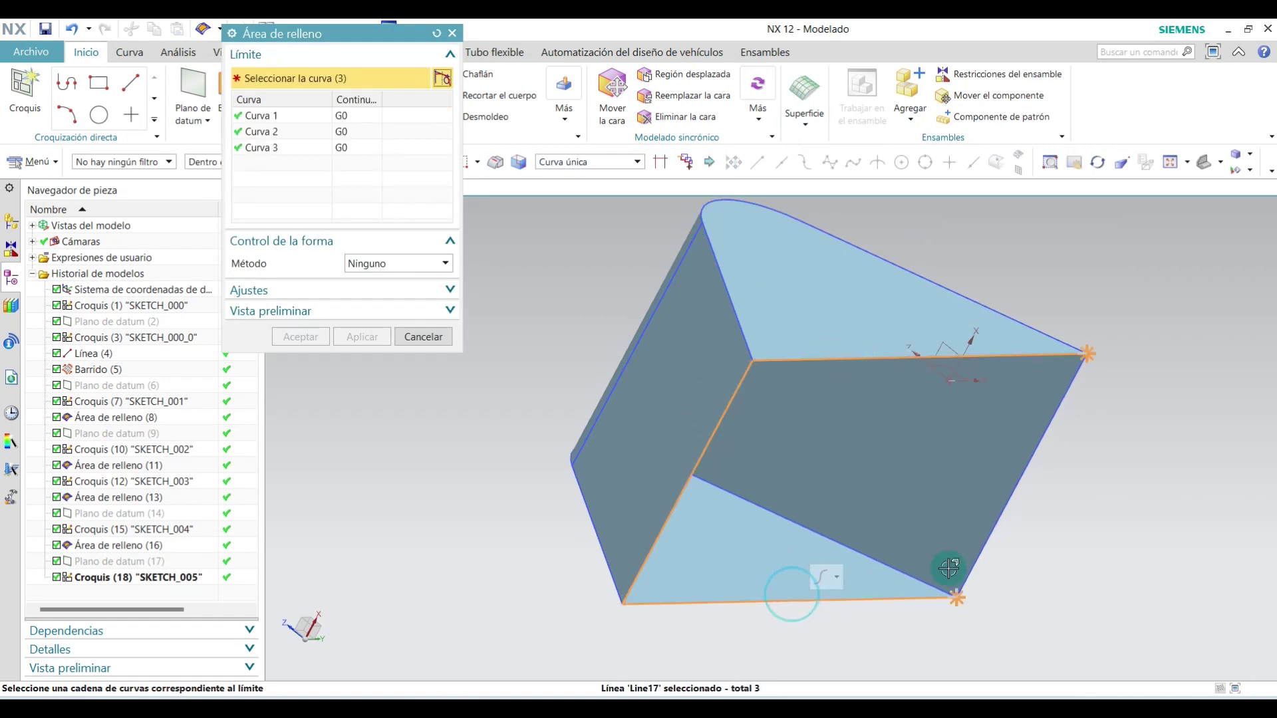
click(1027, 475)
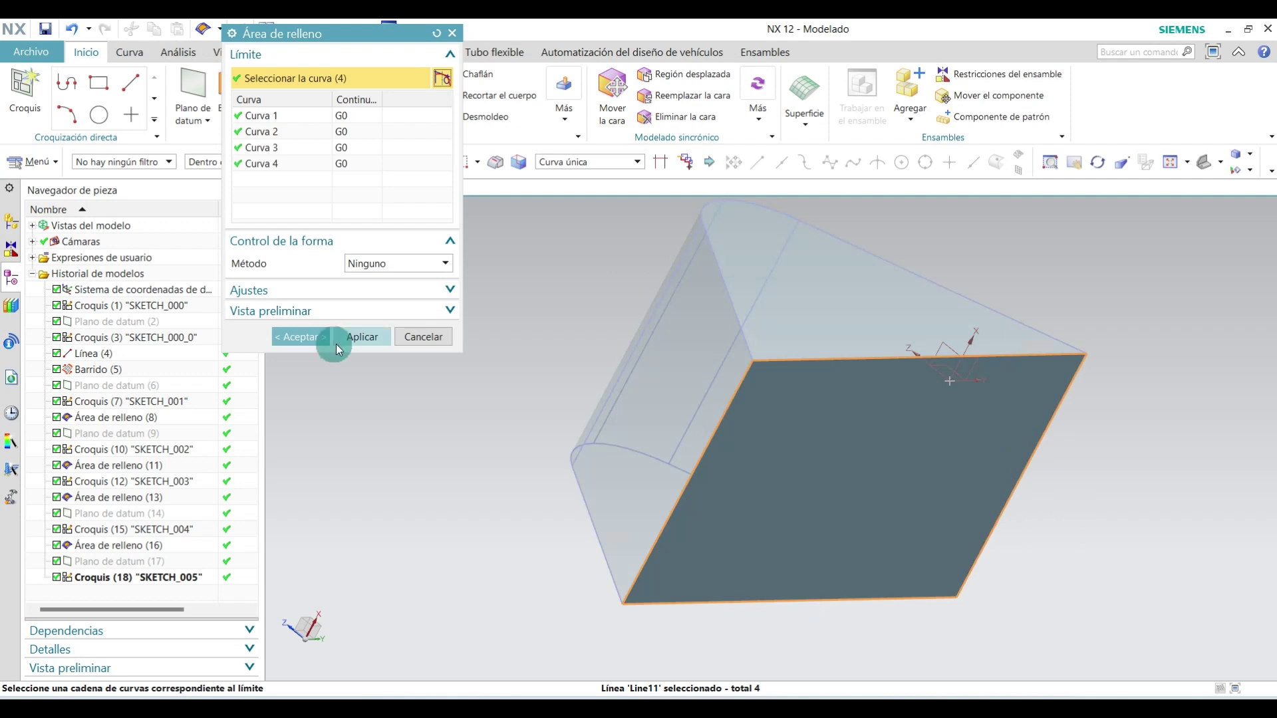
click(305, 337)
click(1061, 158)
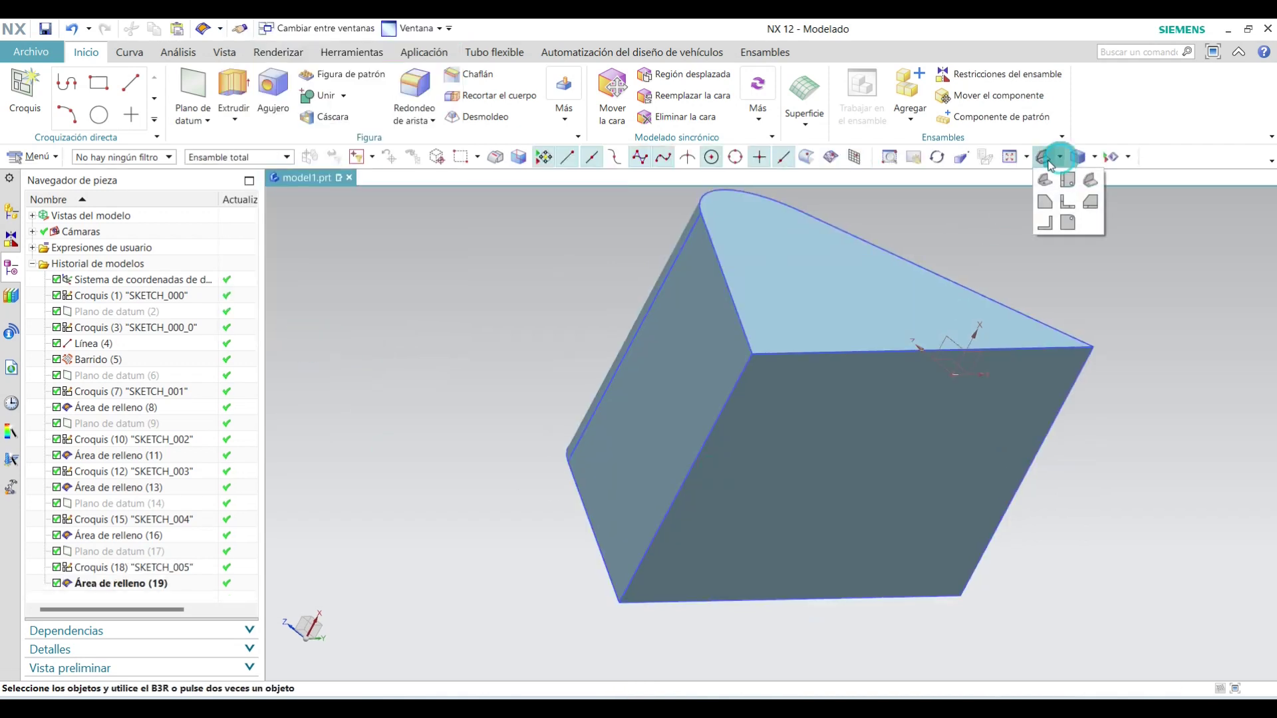
click(1074, 183)
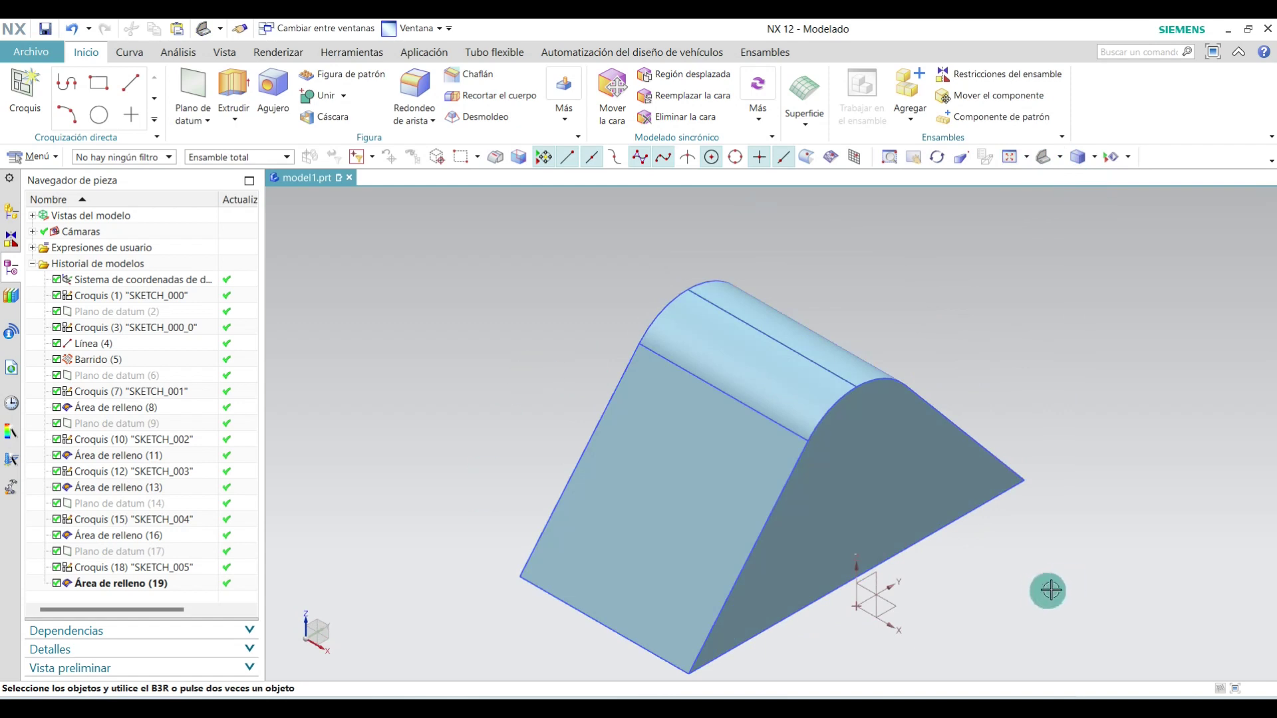
Orbit around the wedge to check every side and the curved top, ending in a standard view.
middle_drag(1009, 587, 1001, 574)
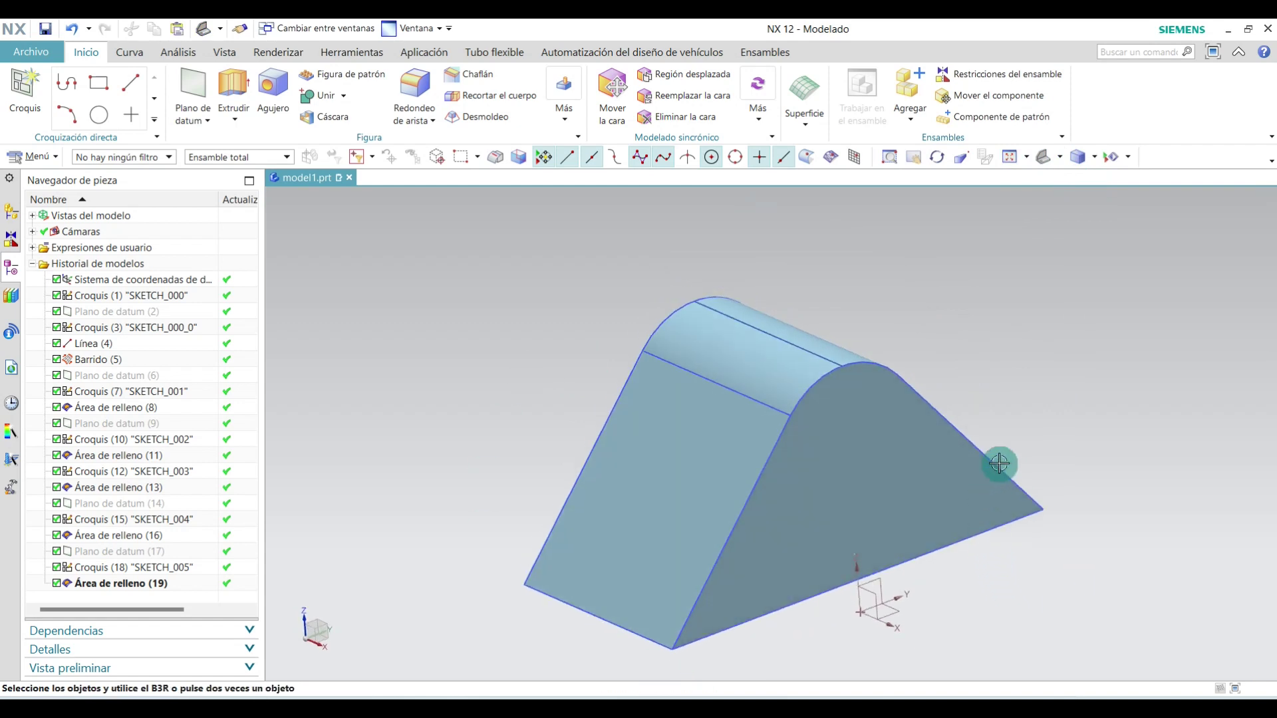
middle_drag(999, 464, 893, 403)
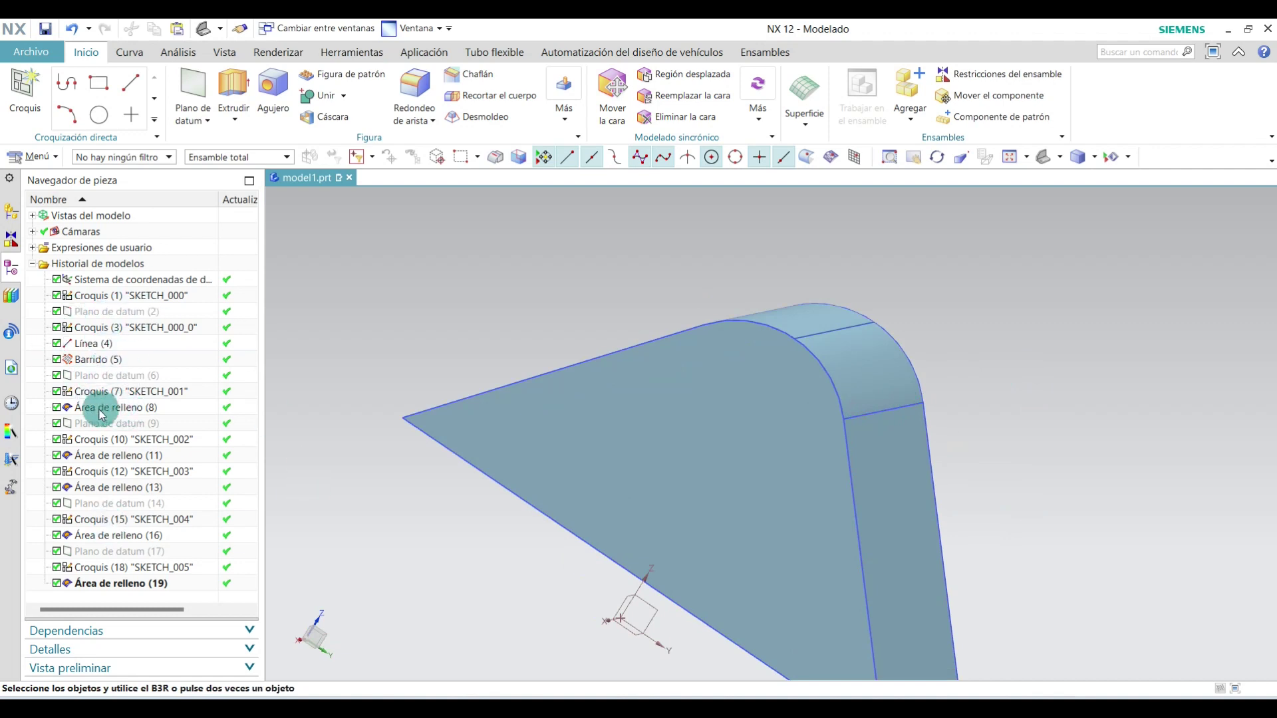
mouse_move(1057, 389)
middle_down()
mouse_move(958, 346)
mouse_move(958, 284)
mouse_move(1019, 318)
middle_up()
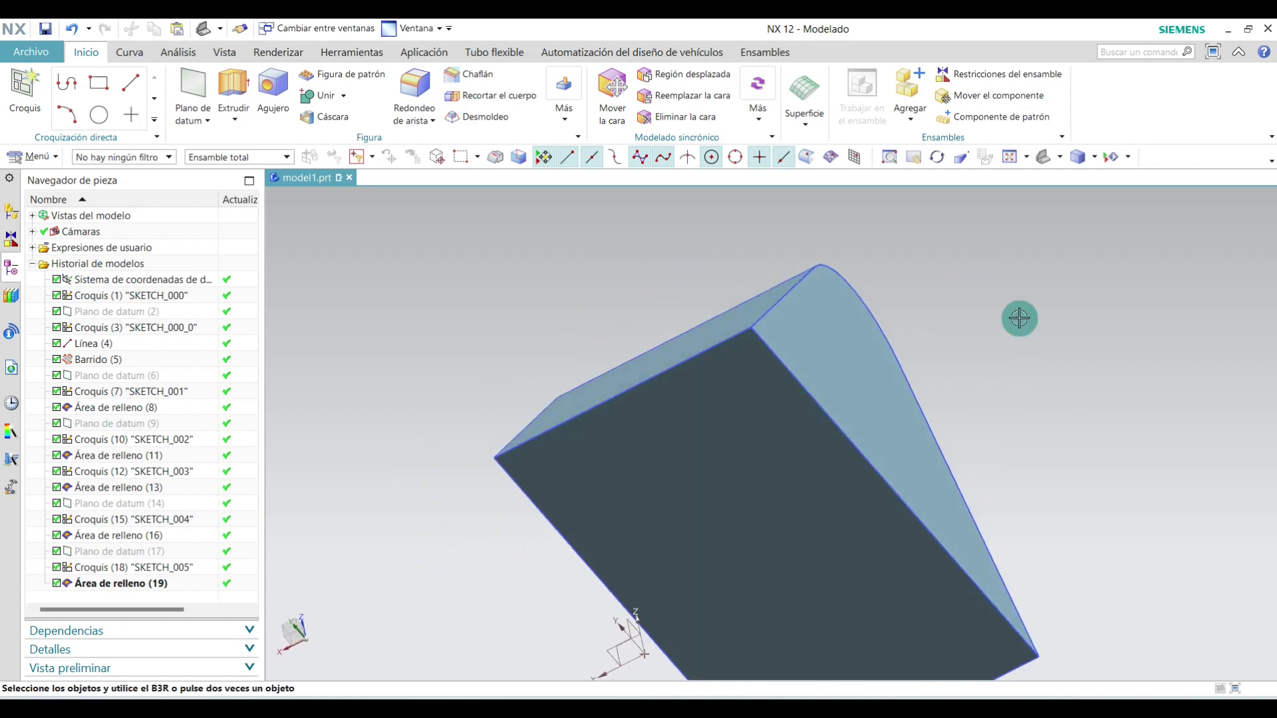
mouse_move(1029, 362)
middle_down()
mouse_move(978, 428)
mouse_move(869, 362)
mouse_move(869, 419)
mouse_move(995, 516)
mouse_move(957, 536)
mouse_move(961, 487)
mouse_move(998, 459)
mouse_move(1055, 442)
mouse_move(1104, 465)
mouse_move(1064, 428)
middle_up()
middle_drag(789, 435, 903, 407)
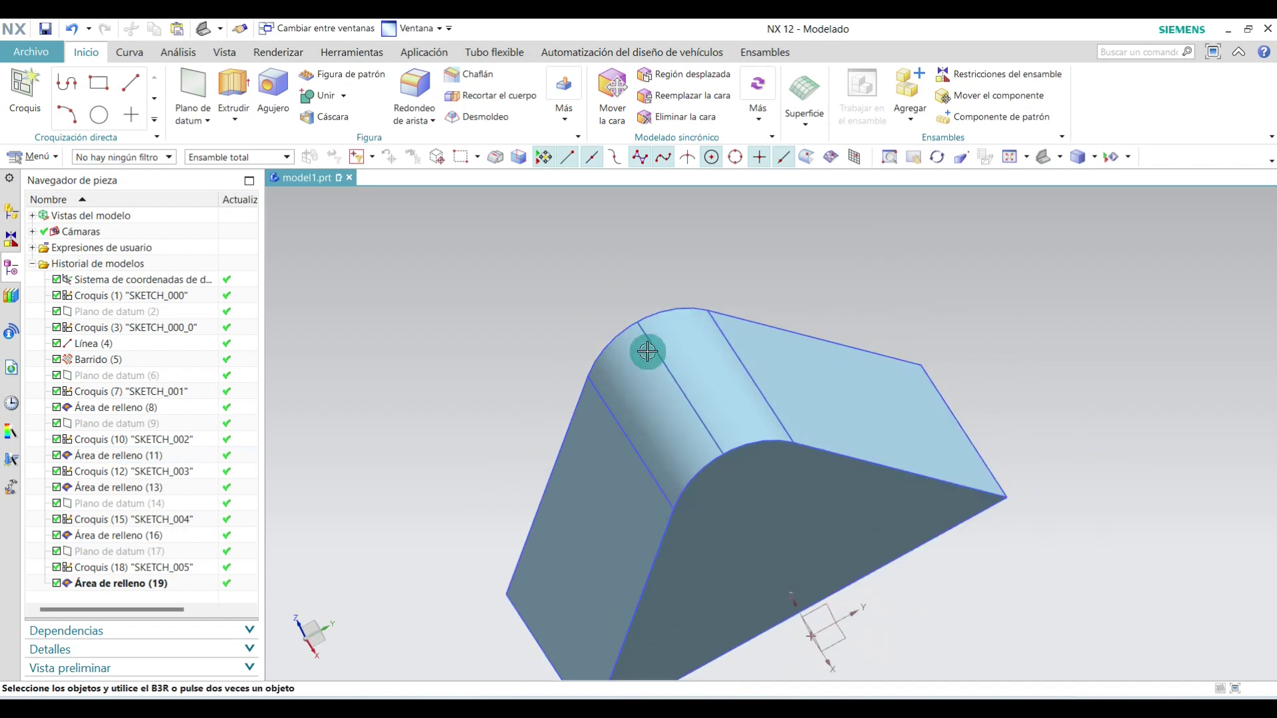
mouse_move(951, 375)
middle_down()
mouse_move(1035, 428)
mouse_move(1035, 445)
mouse_move(947, 379)
mouse_move(909, 322)
mouse_move(783, 296)
mouse_move(714, 256)
middle_up()
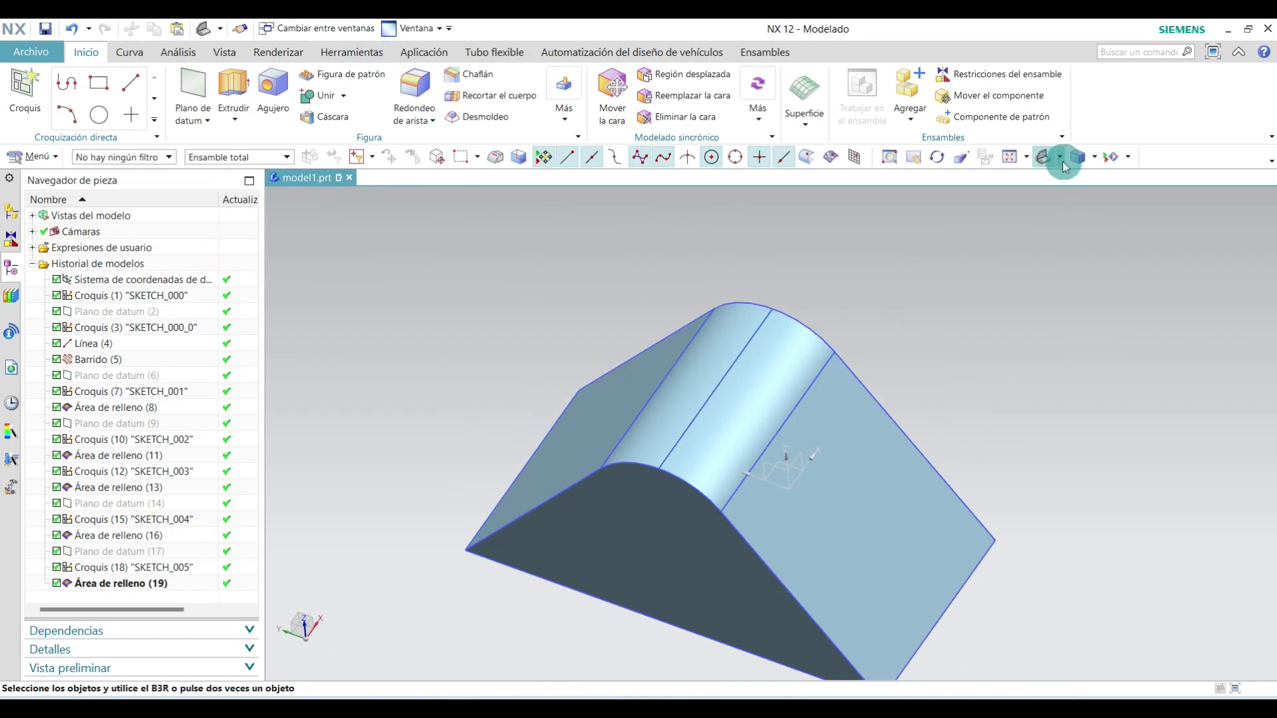
click(1063, 162)
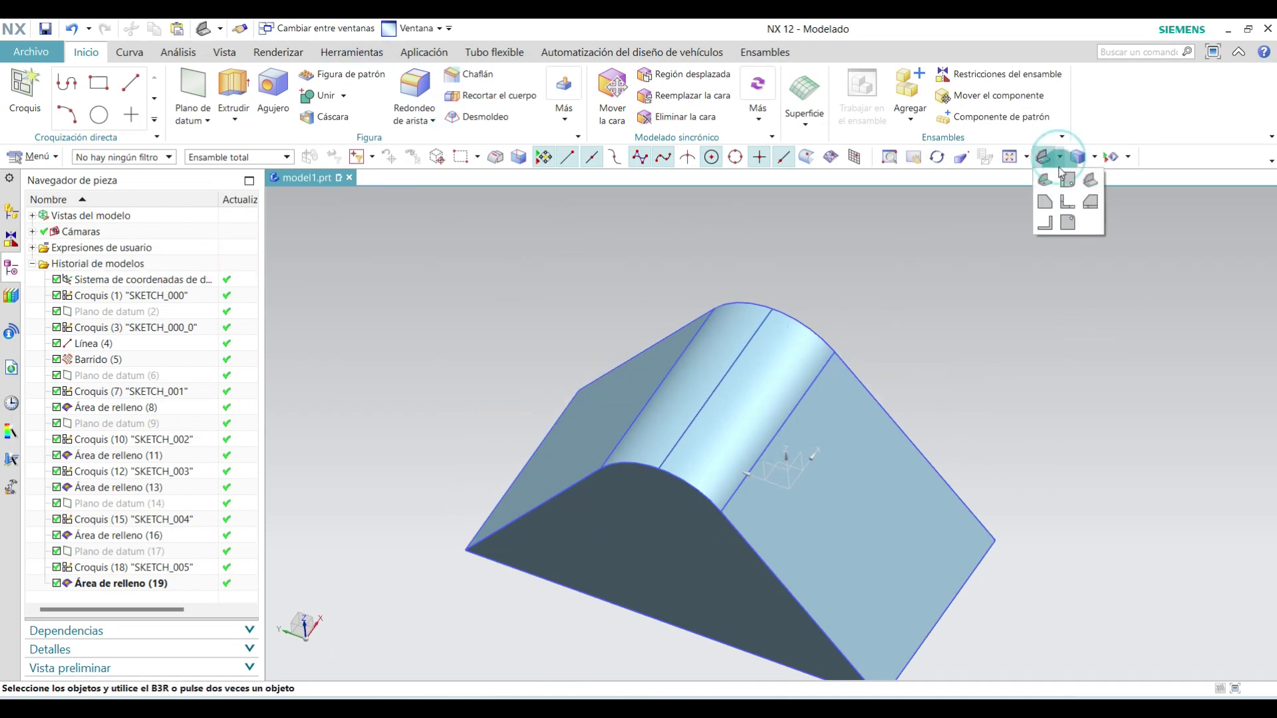
Sew the front fill face onto the swept top sheet with Coser.
click(566, 120)
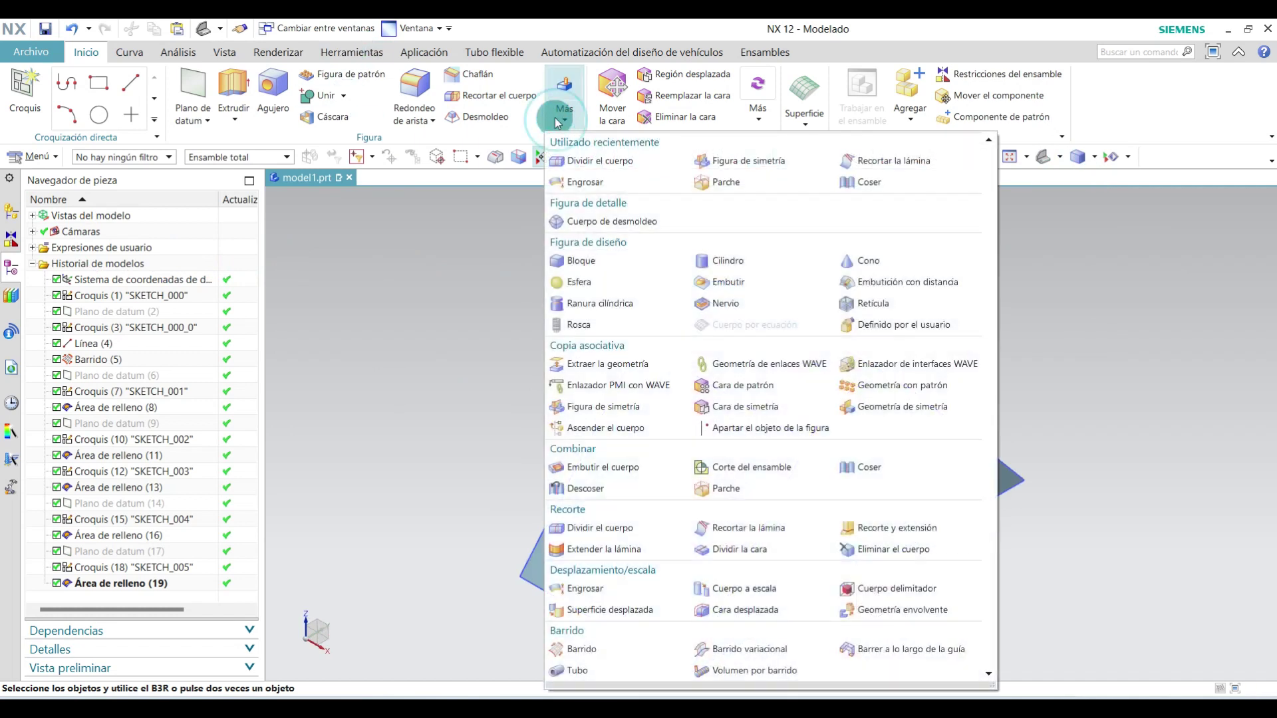
click(864, 469)
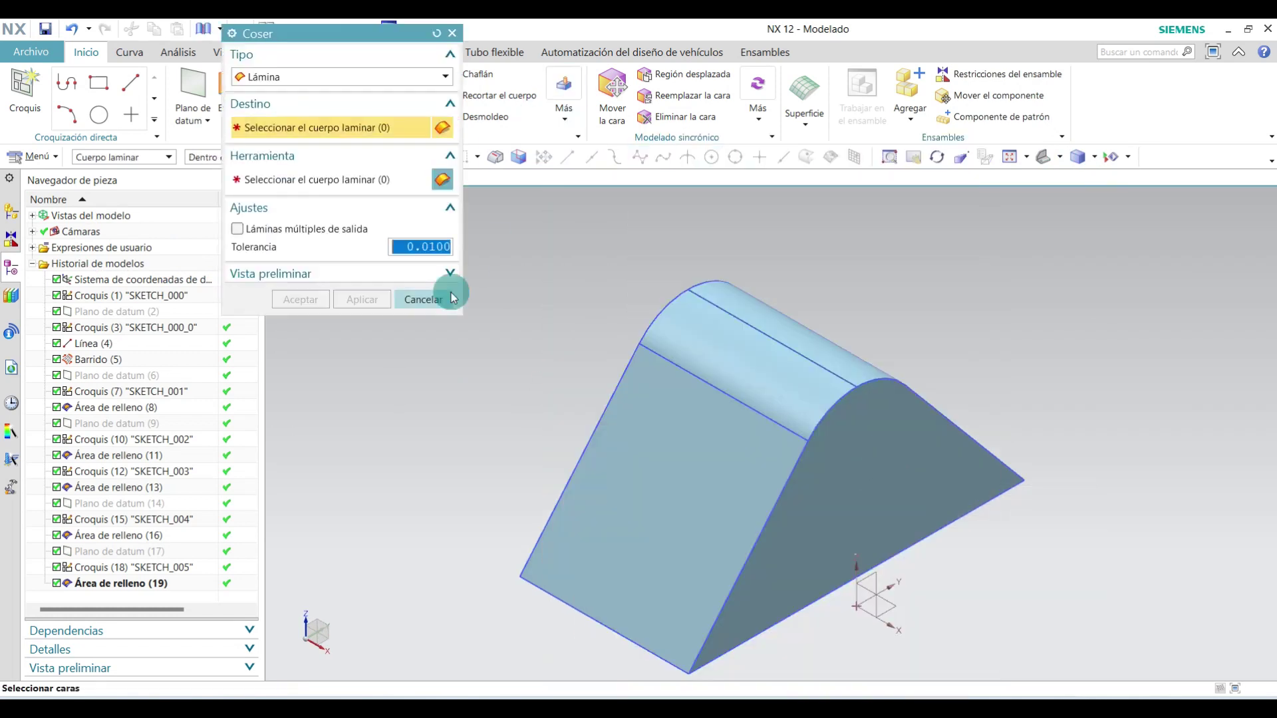
click(715, 341)
click(685, 339)
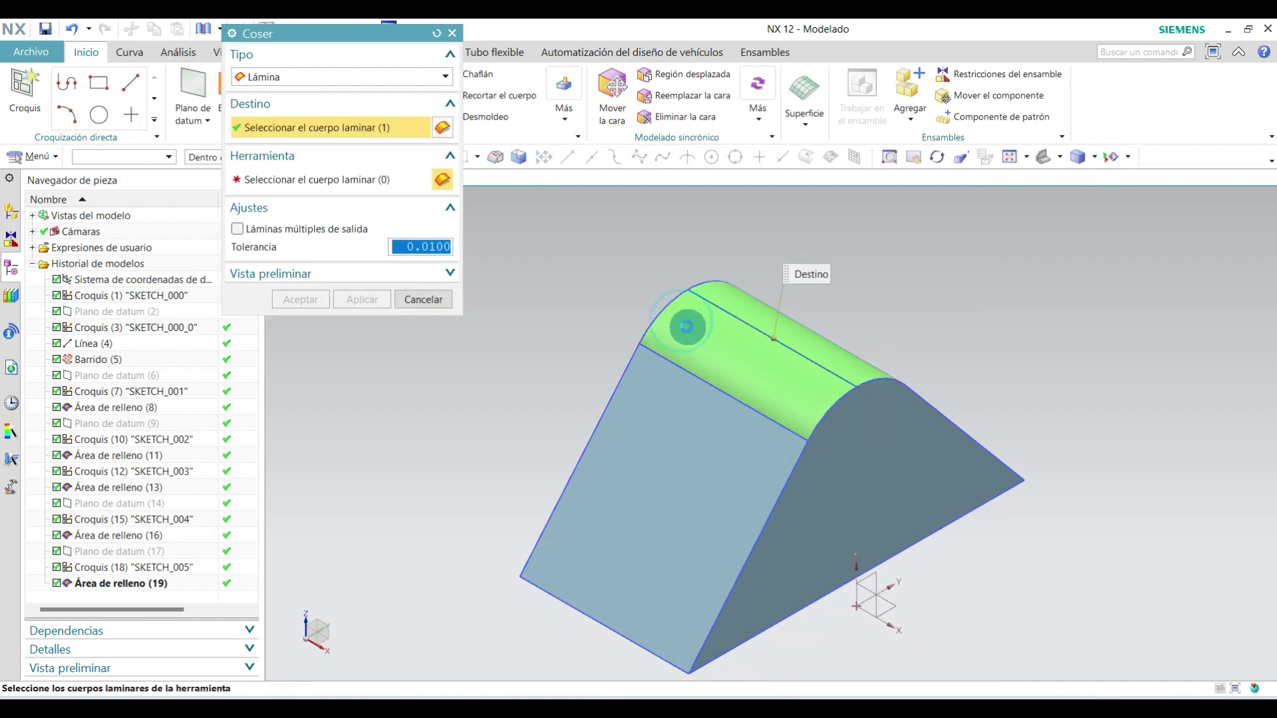
click(670, 502)
click(300, 300)
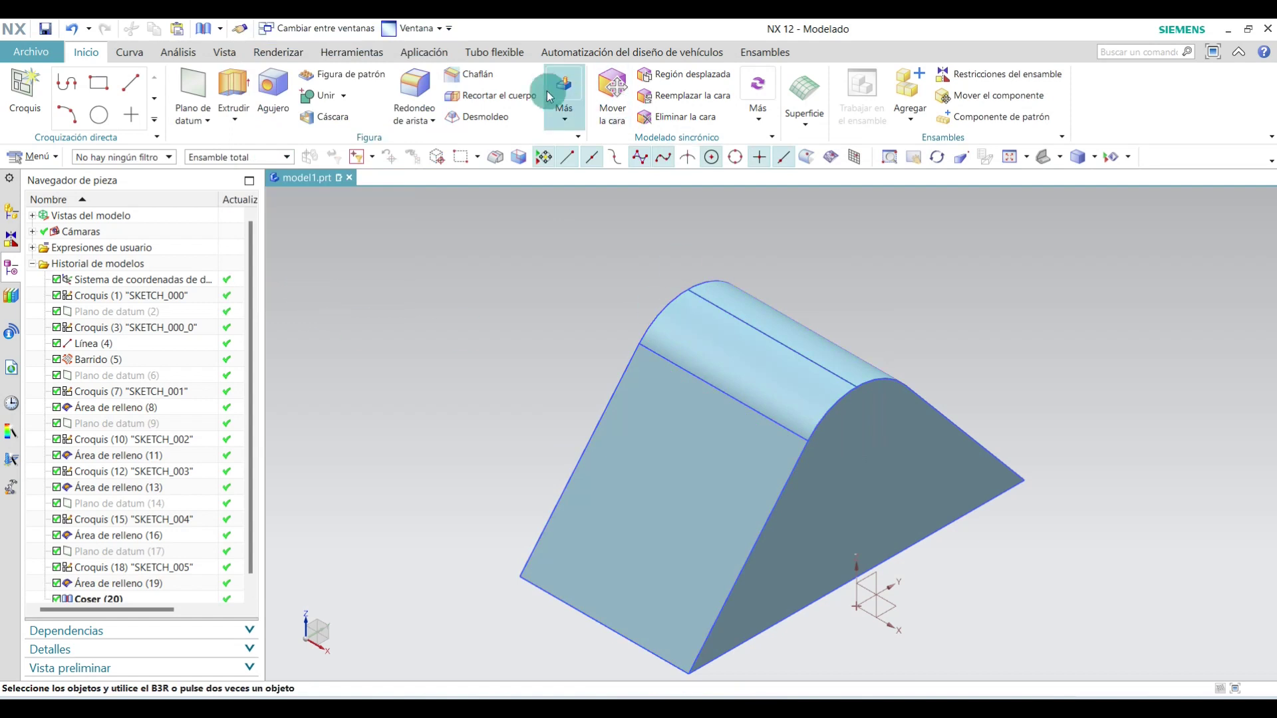
Set up a second sew with the sewn sheet as target and the end face as tool.
click(564, 99)
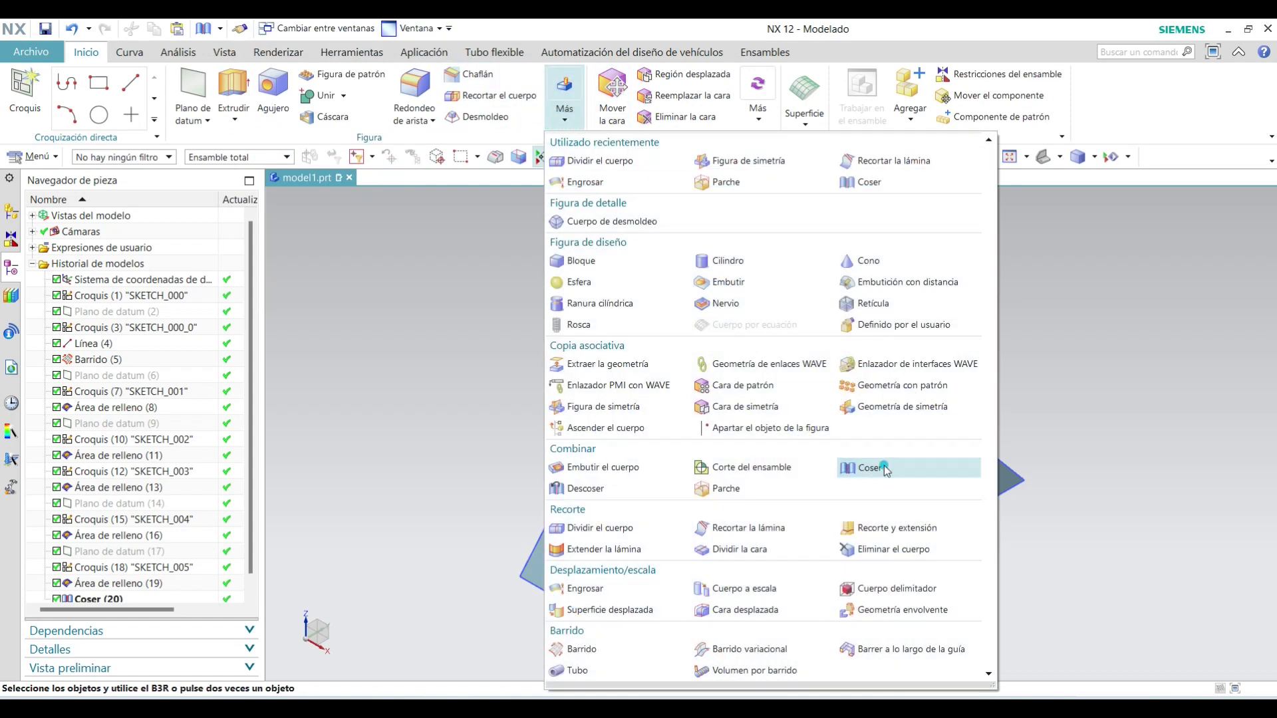
click(885, 469)
click(735, 493)
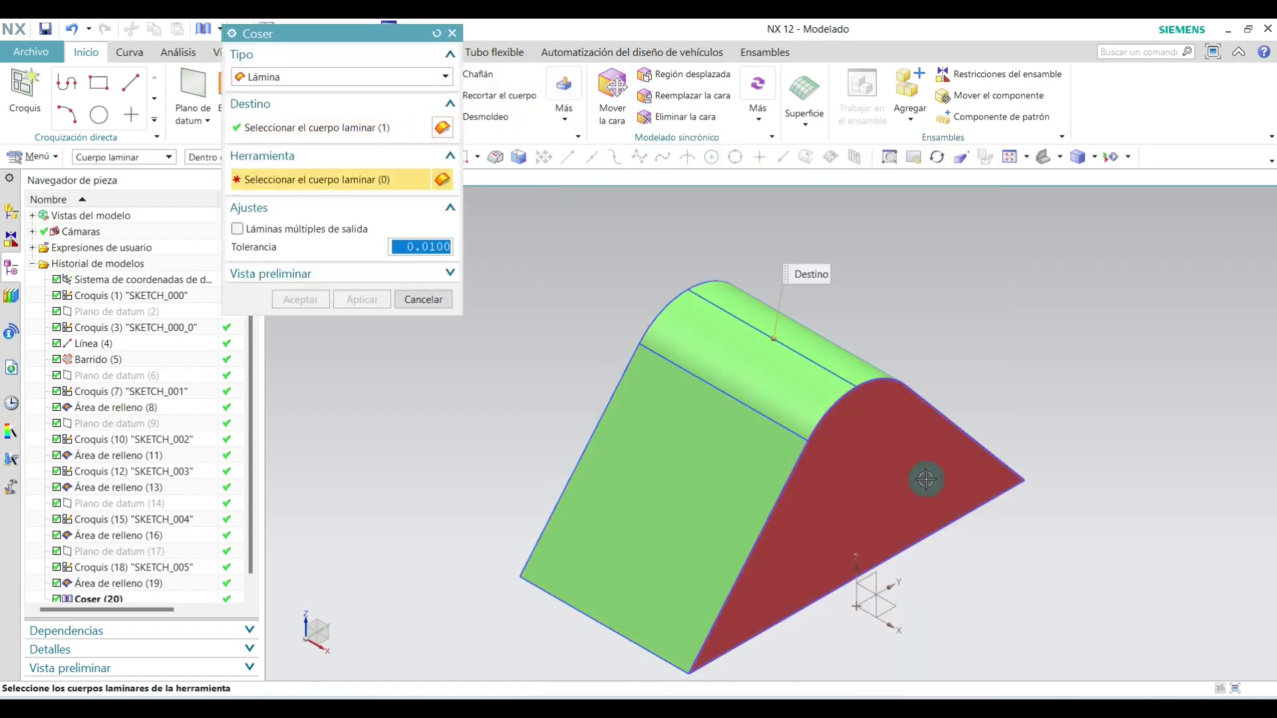
click(926, 479)
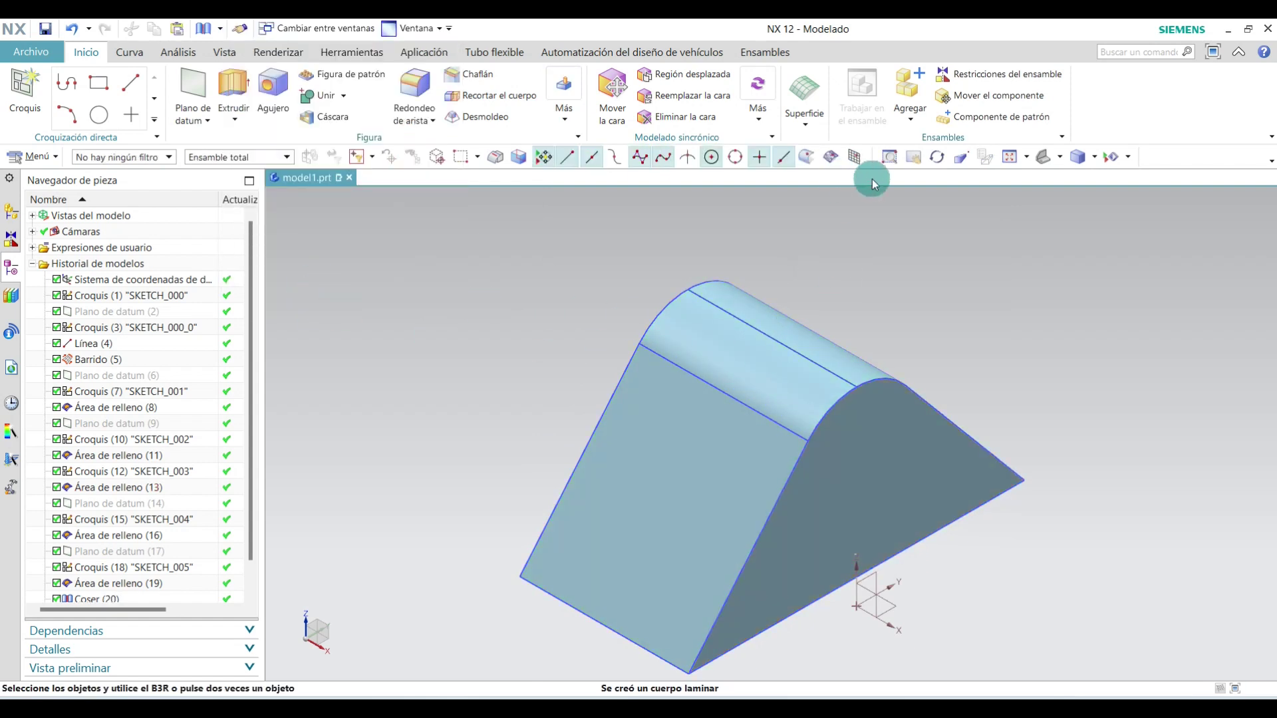
Sew the flat side sheet onto the sewn body as a third Coser.
click(564, 100)
click(900, 466)
mouse_move(1043, 363)
middle_down()
mouse_move(878, 330)
mouse_move(849, 360)
middle_up()
scroll(747, 479, down, 3)
click(654, 492)
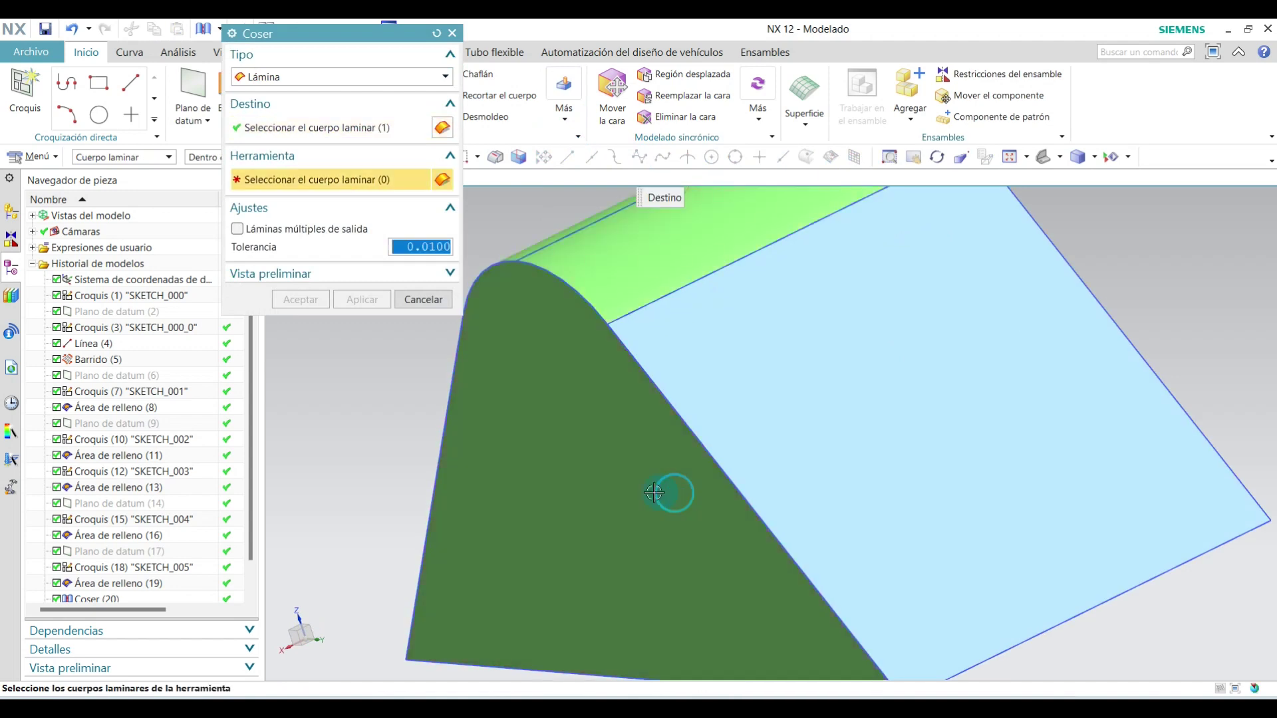
click(870, 404)
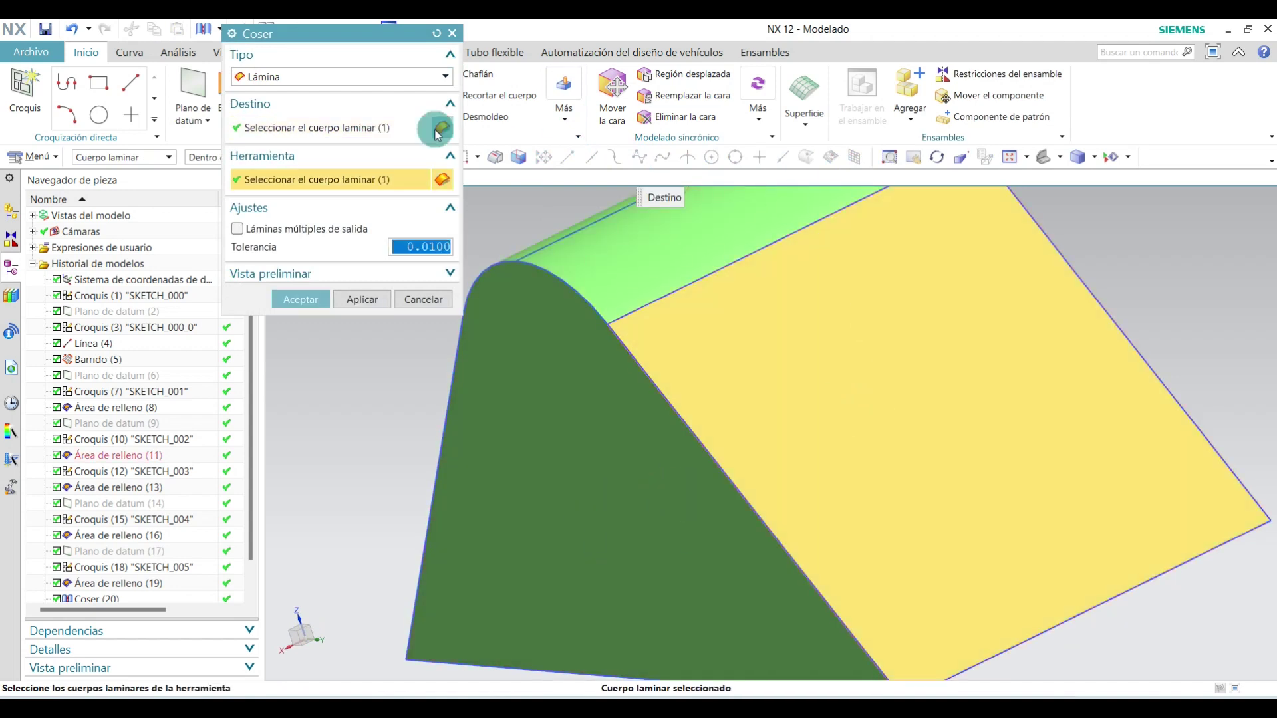
click(297, 297)
mouse_move(692, 359)
middle_down()
mouse_move(969, 395)
mouse_move(912, 433)
middle_up()
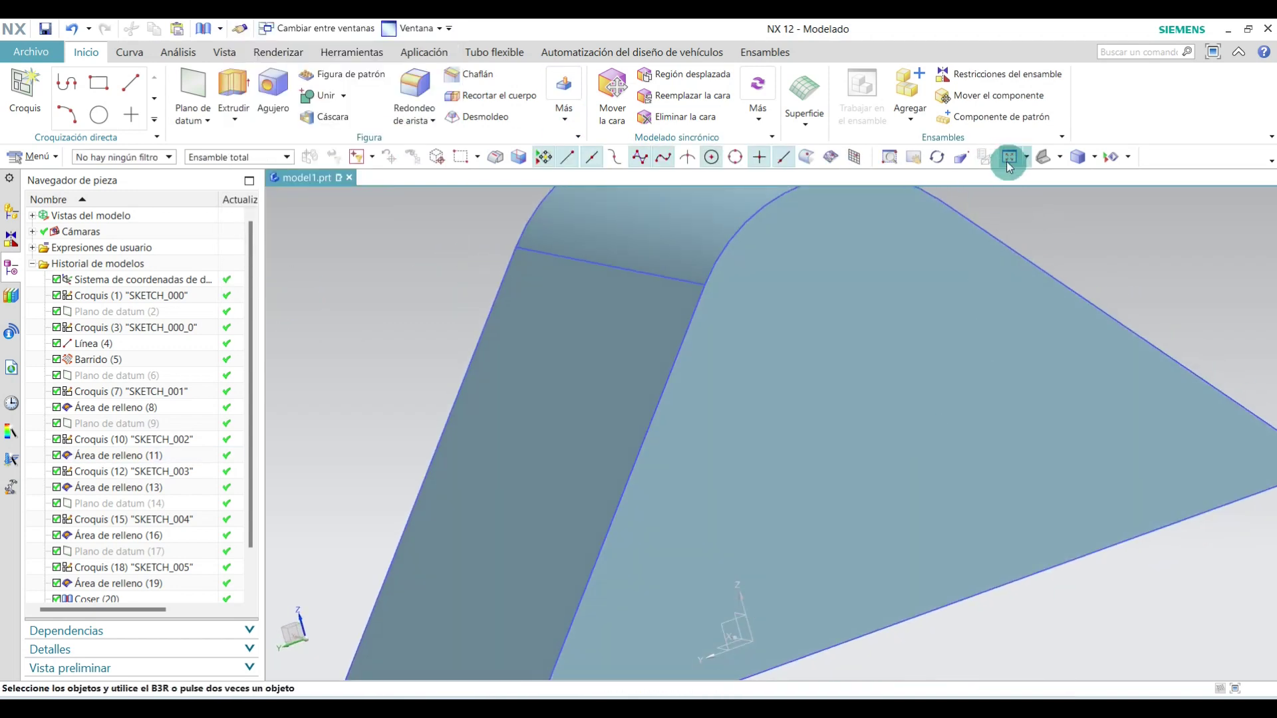
Sew the right sheet onto the left target sheet with Coser.
click(202, 29)
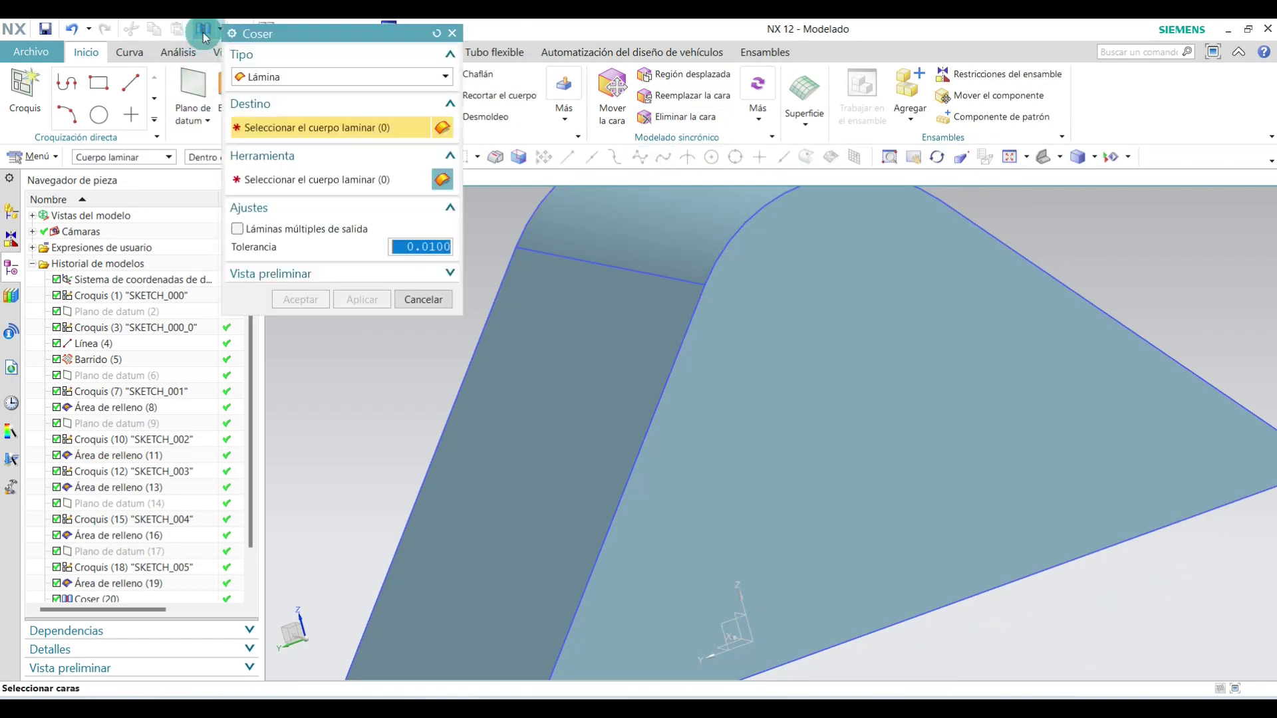
click(609, 359)
click(863, 412)
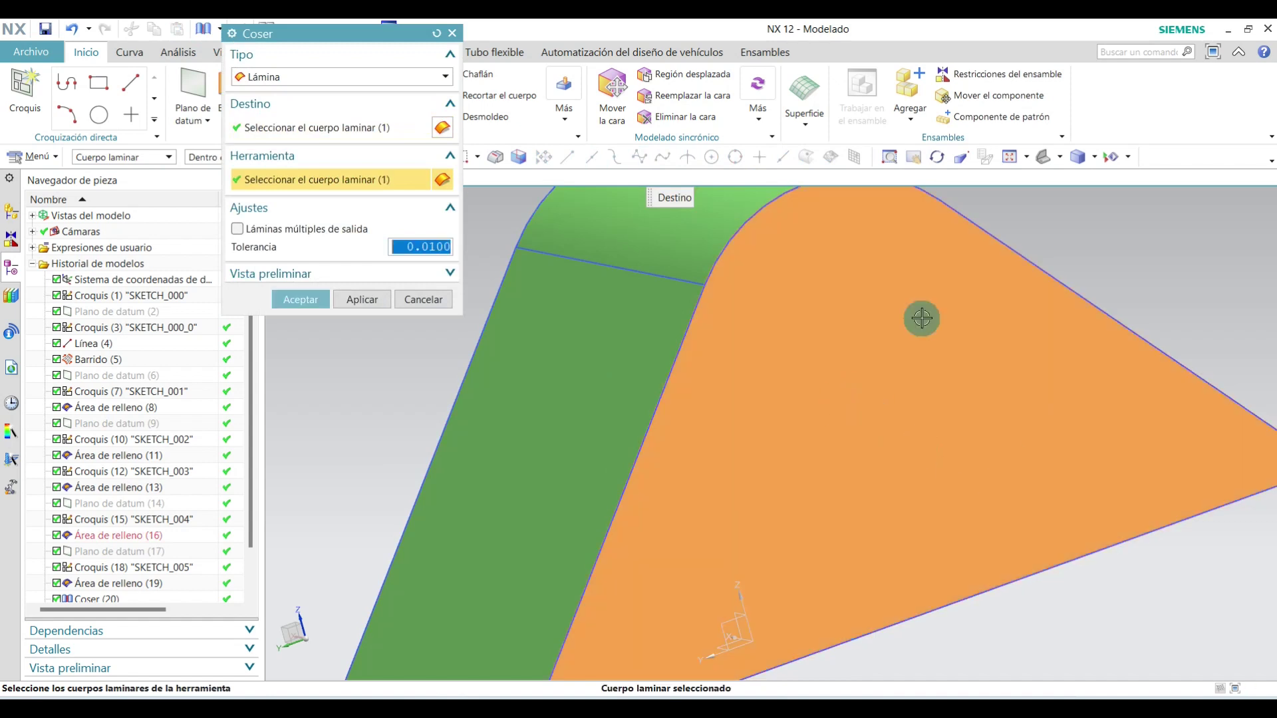
click(327, 294)
middle_drag(955, 404, 996, 421)
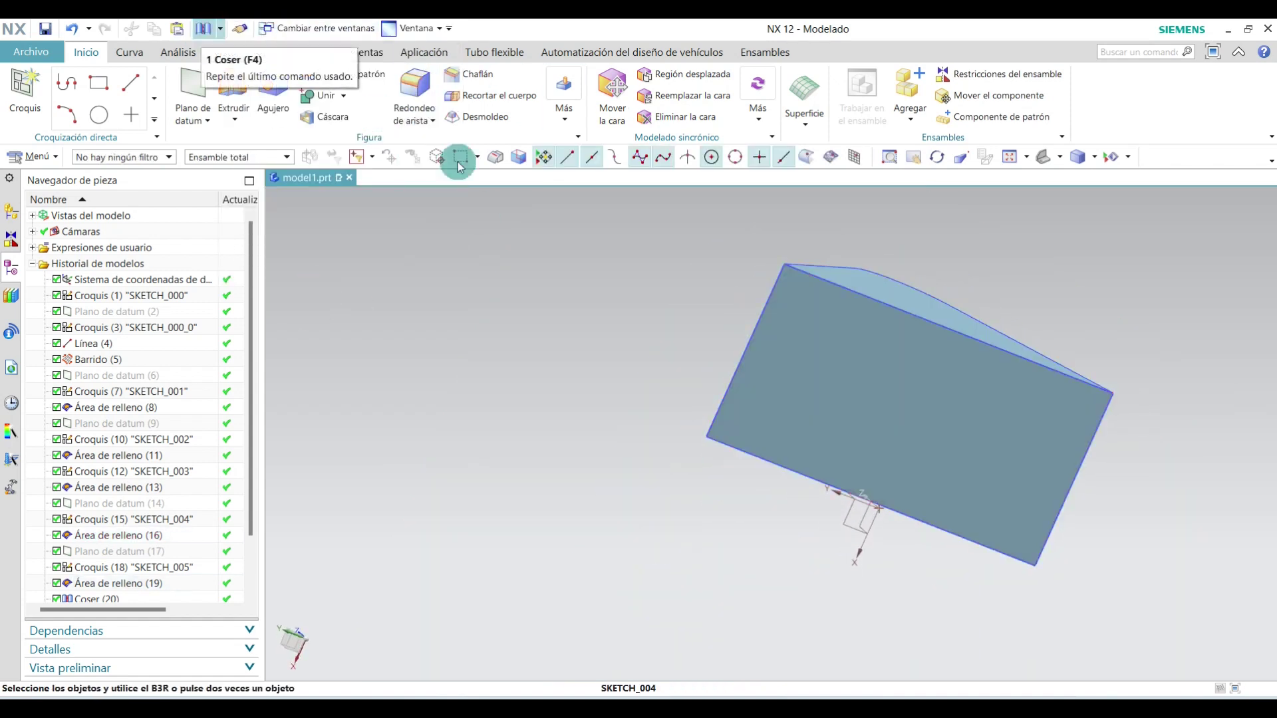
Sew the last fill face onto the sewn sheet to form one closed solid.
click(561, 105)
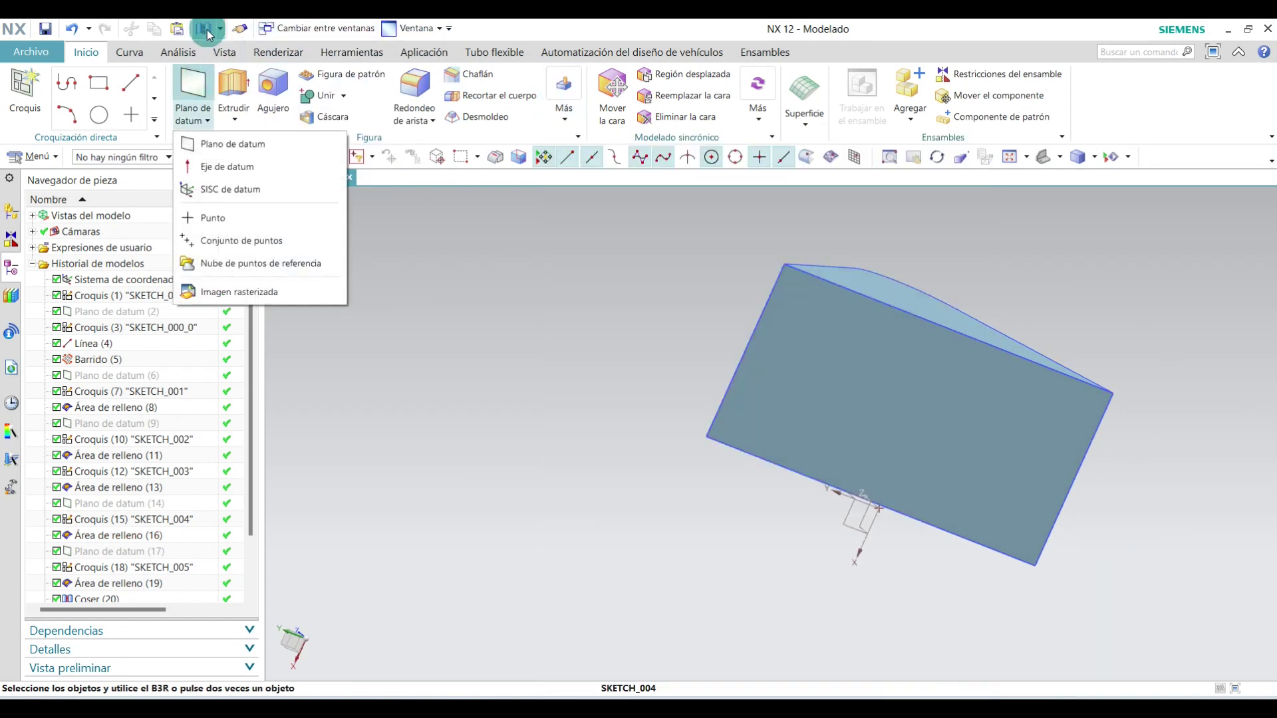
click(564, 97)
click(564, 96)
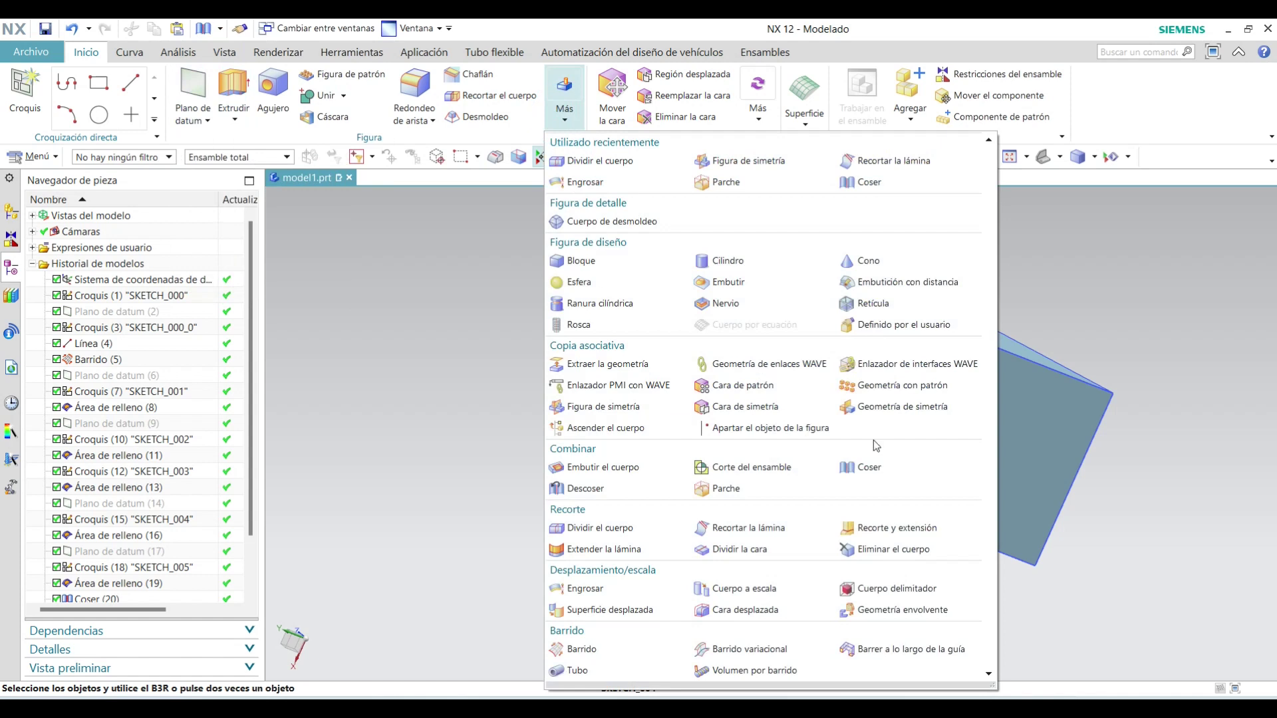
click(868, 468)
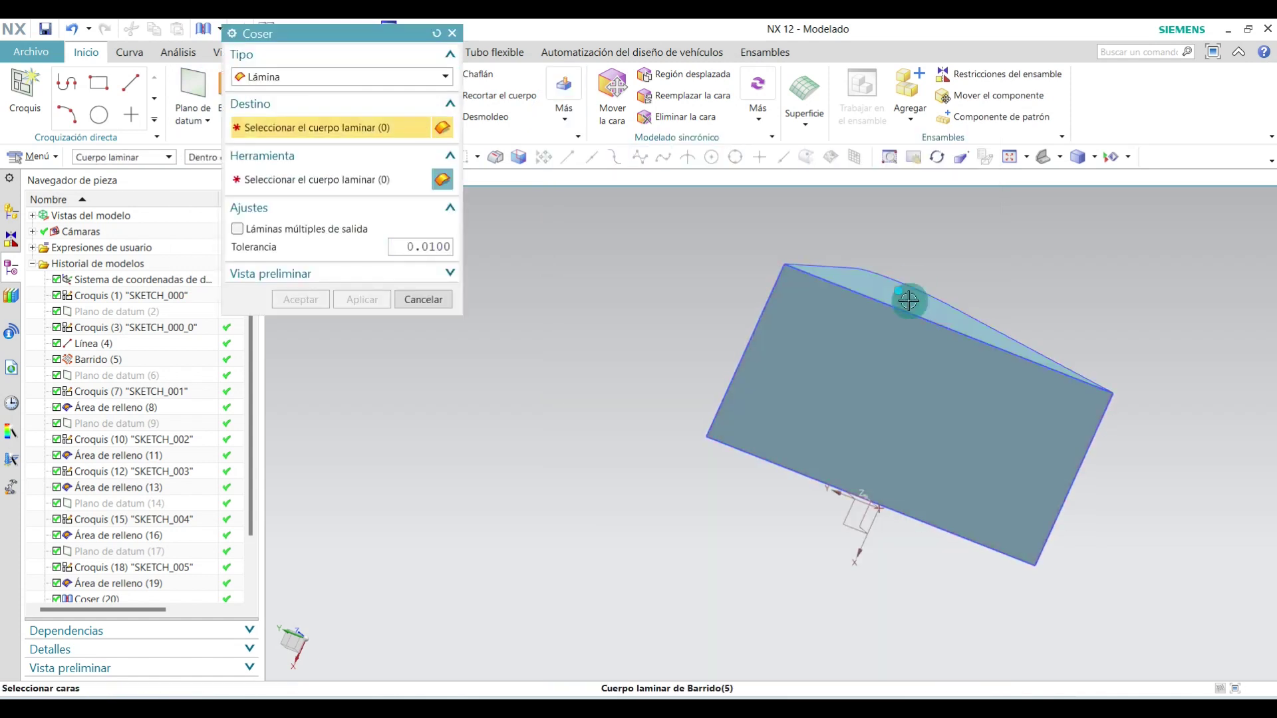
click(908, 301)
scroll(915, 333, up, 4)
click(971, 470)
click(320, 316)
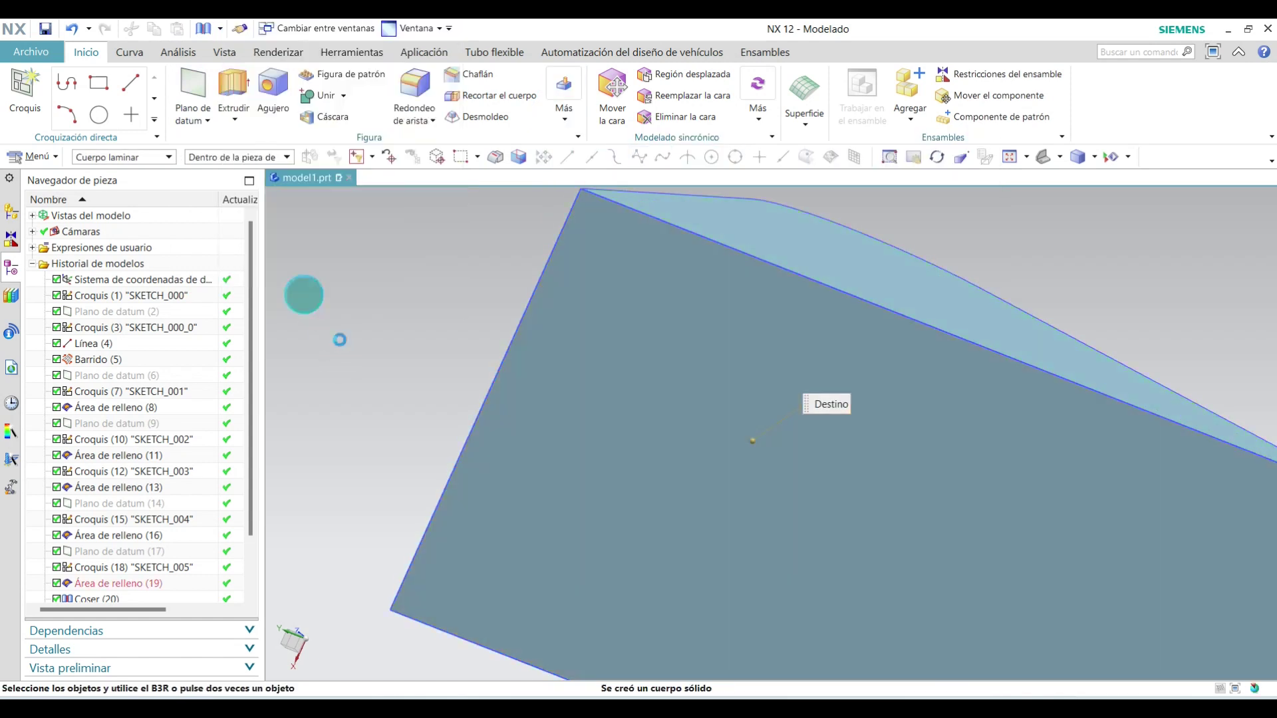
Fit the whole solid in view and orbit it to inspect the result.
click(1061, 158)
click(1090, 186)
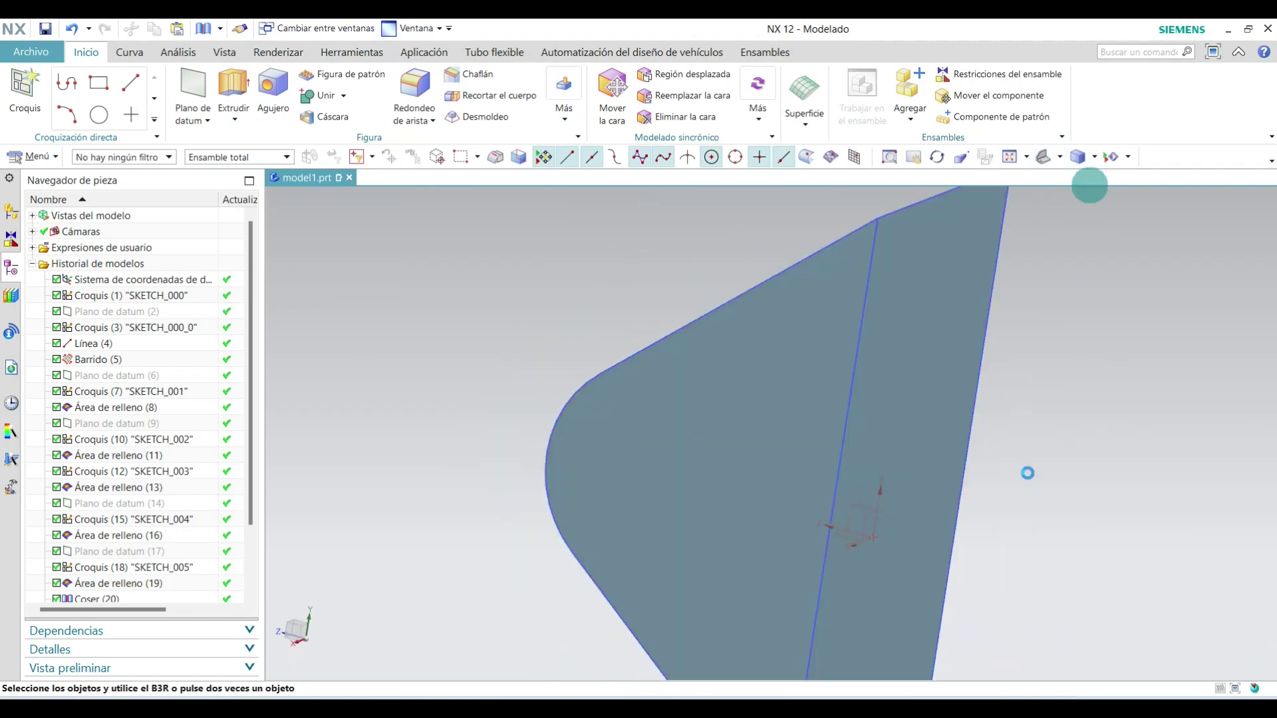
mouse_move(1063, 599)
middle_down()
mouse_move(1182, 424)
mouse_move(1126, 373)
mouse_move(989, 311)
mouse_move(1012, 273)
mouse_move(1065, 258)
middle_up()
scroll(146, 519, down, 2)
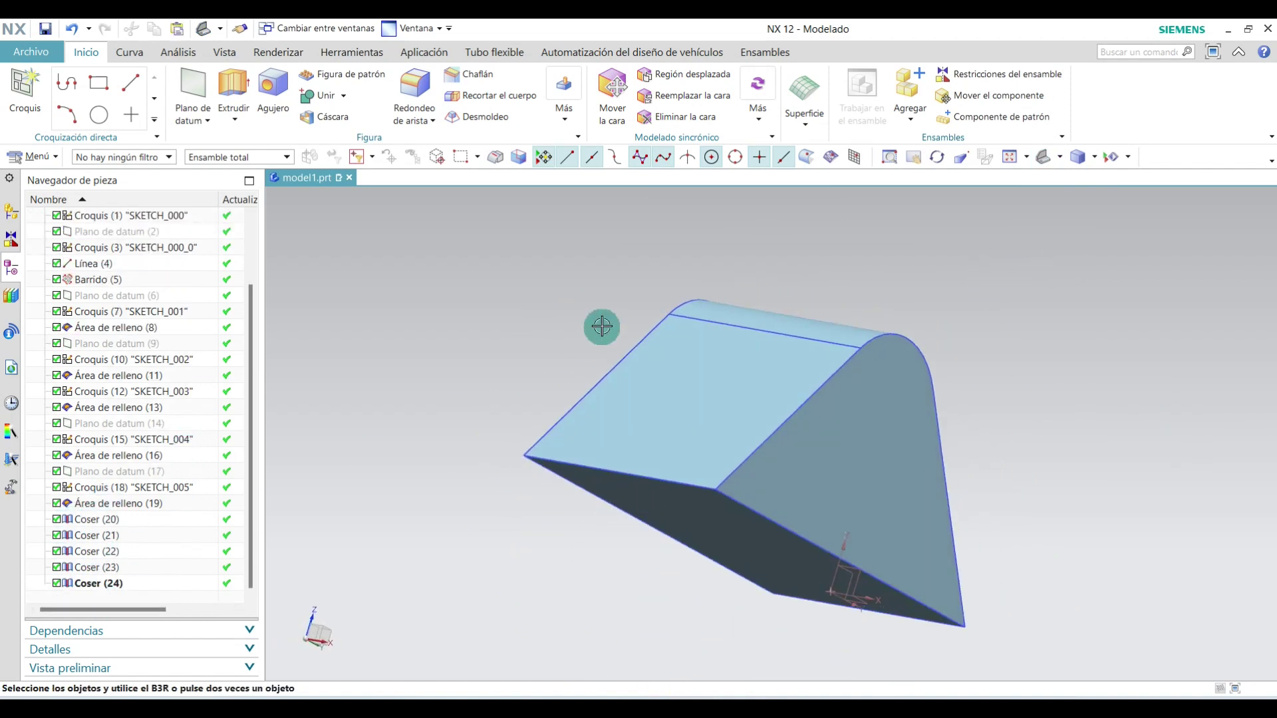
middle_drag(602, 327, 589, 378)
mouse_move(1033, 360)
middle_down()
mouse_move(912, 285)
mouse_move(991, 321)
mouse_move(1025, 261)
middle_up()
click(1062, 160)
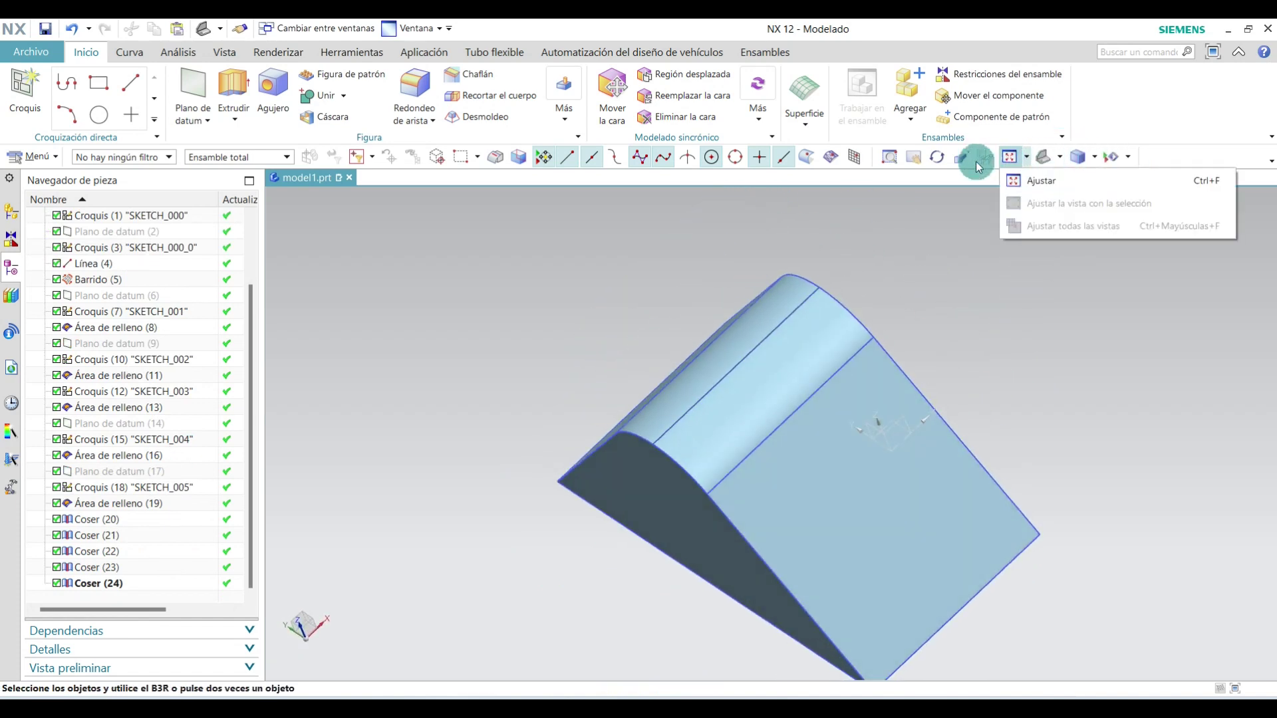
click(1108, 190)
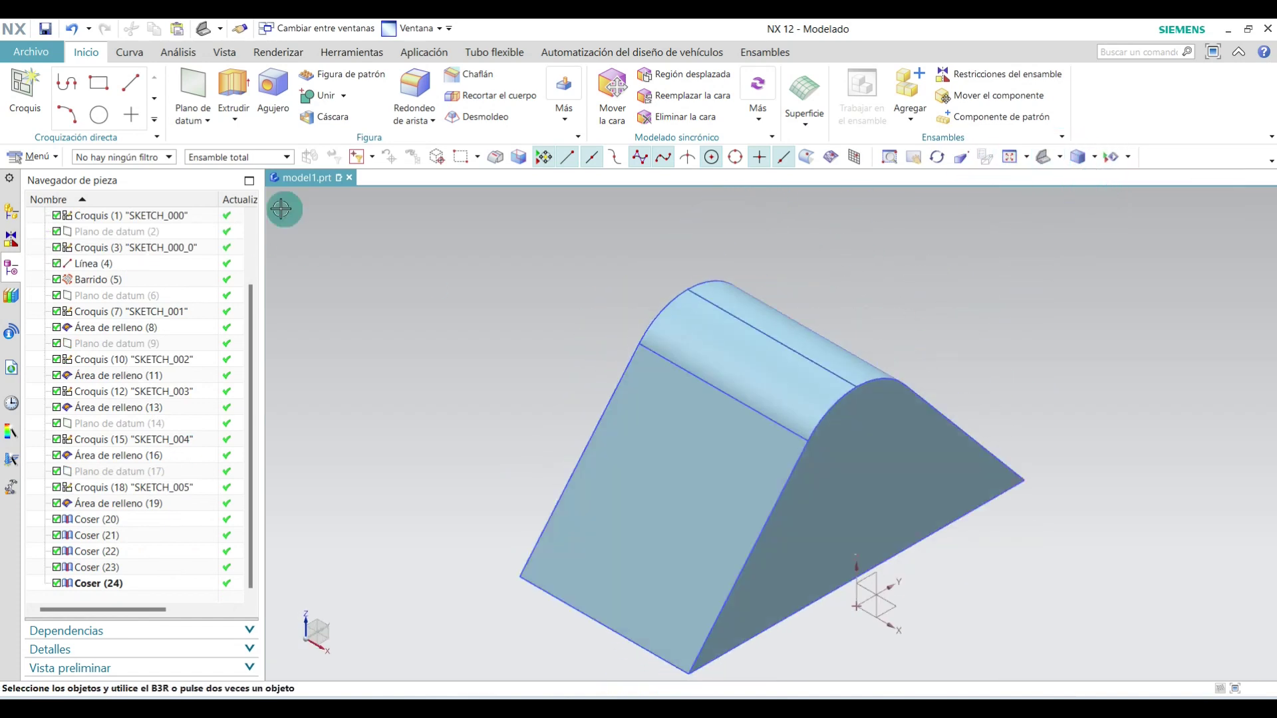
click(226, 55)
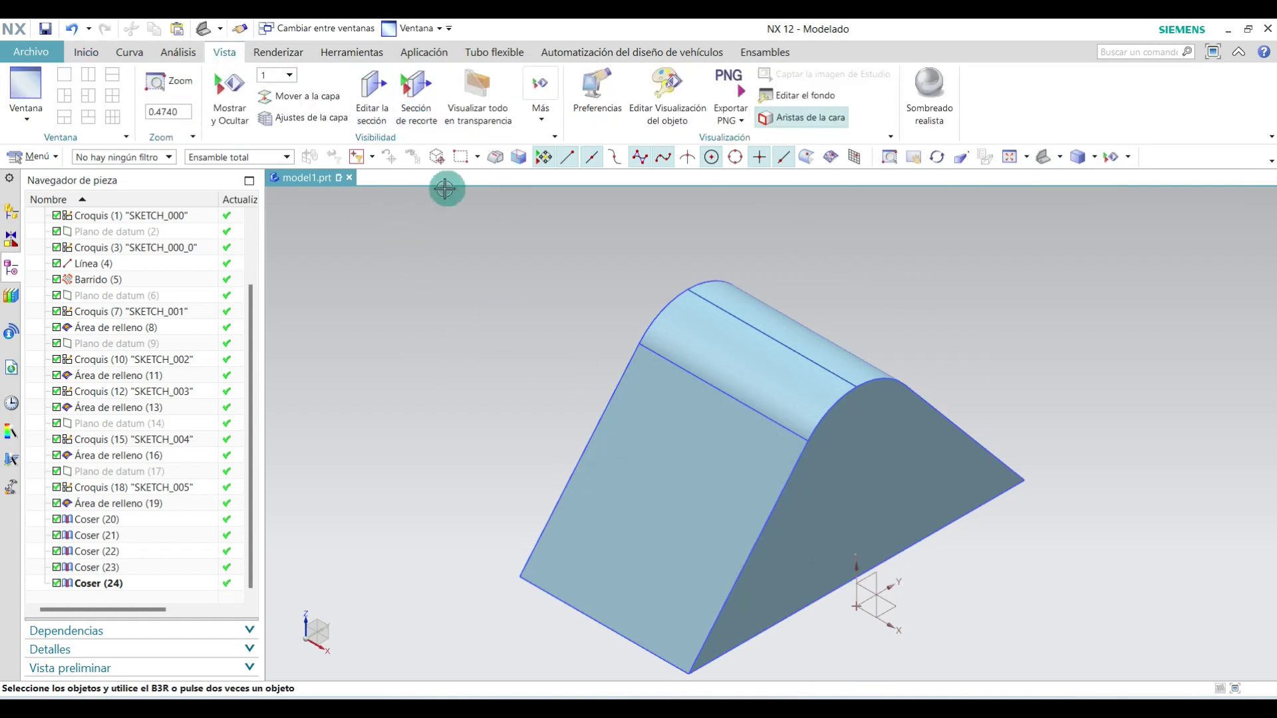
click(416, 103)
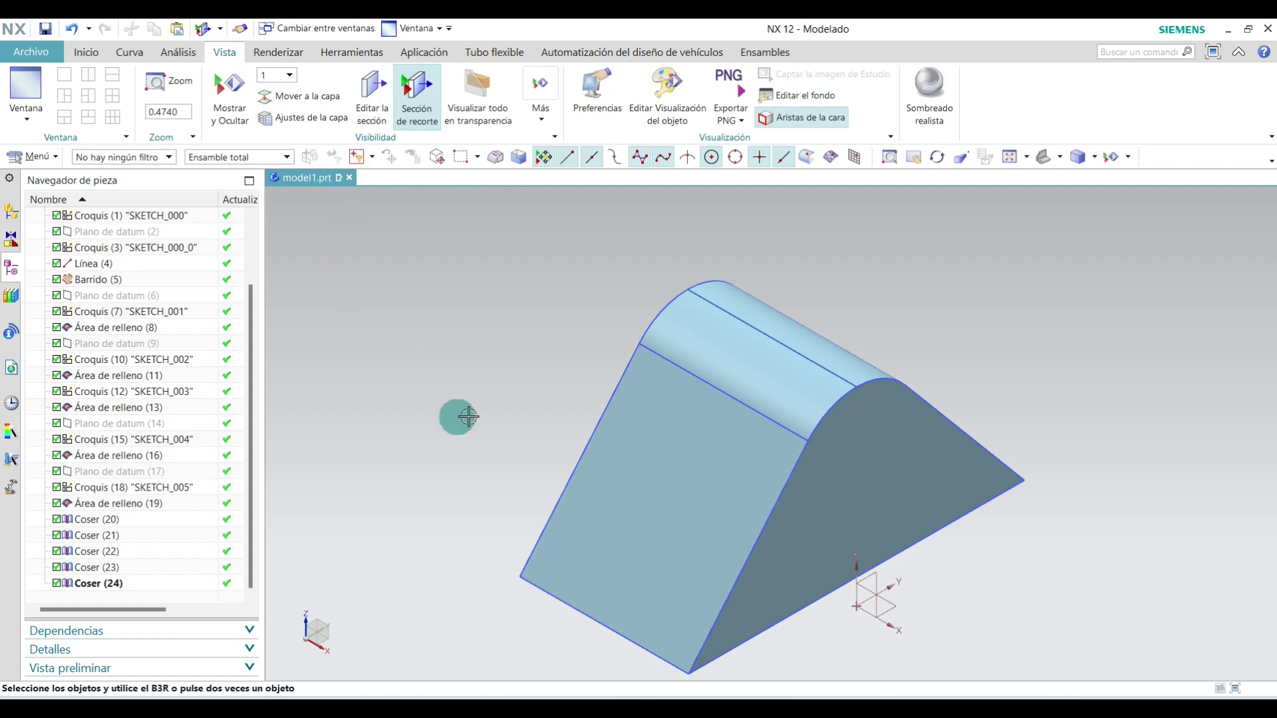
click(379, 91)
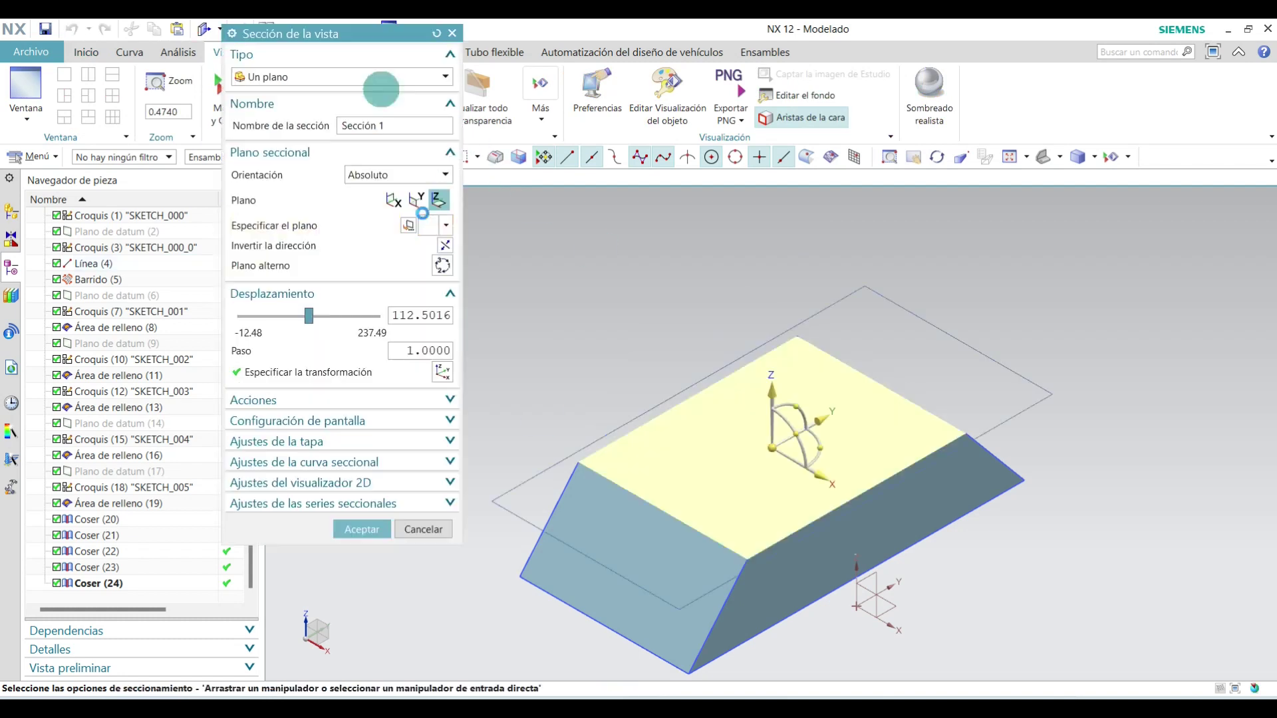
drag(387, 39, 393, 72)
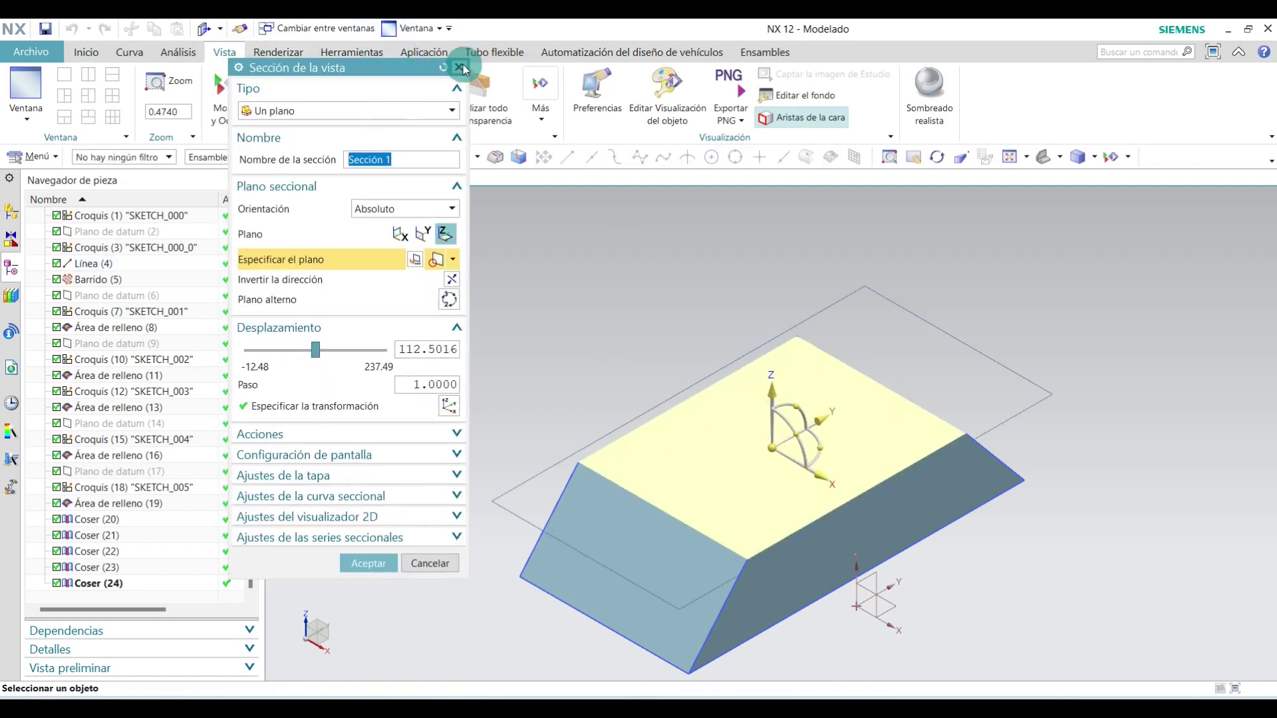
click(460, 68)
click(364, 112)
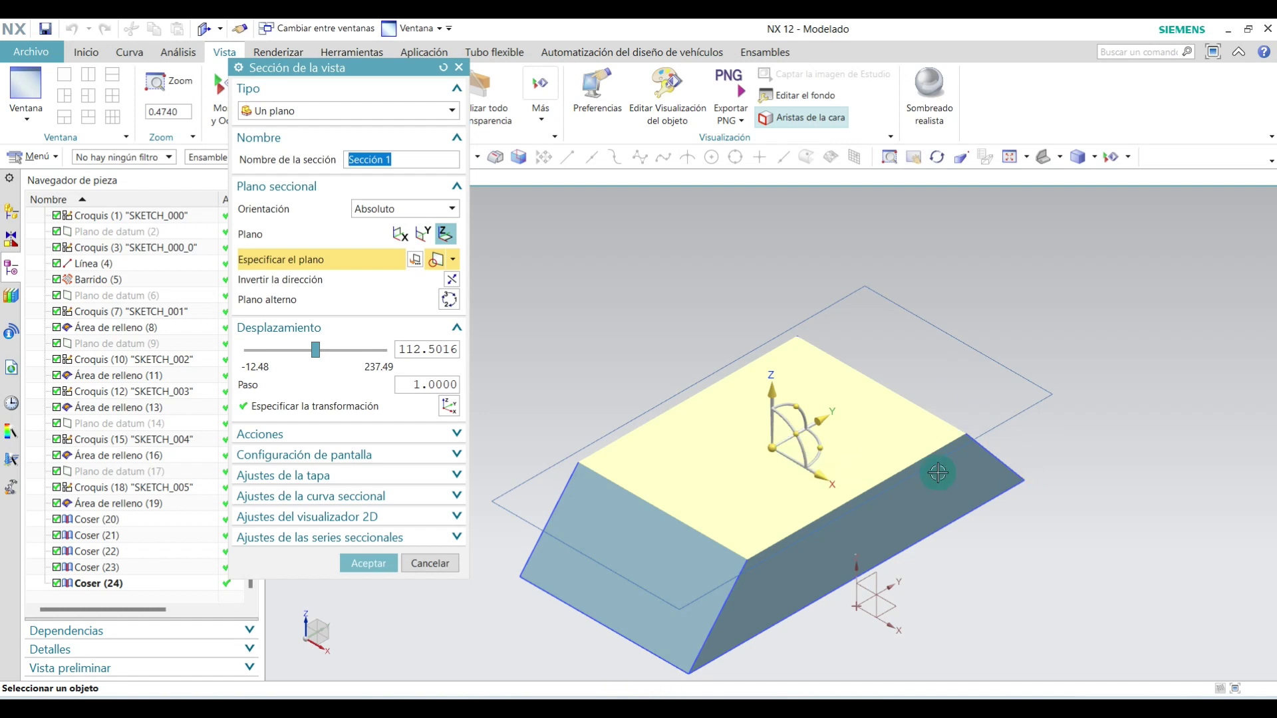
click(771, 447)
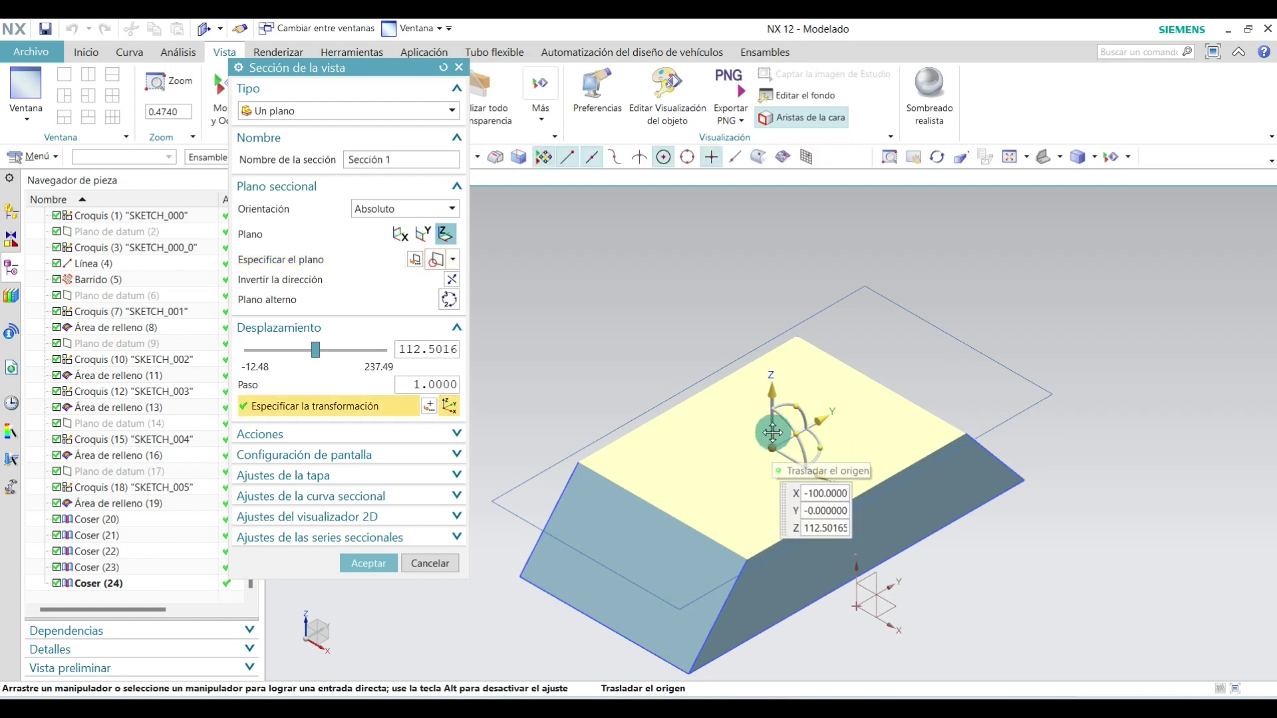
mouse_move(771, 400)
mouse_down()
mouse_move(773, 286)
mouse_move(773, 358)
mouse_up()
scroll(774, 363, up, 3)
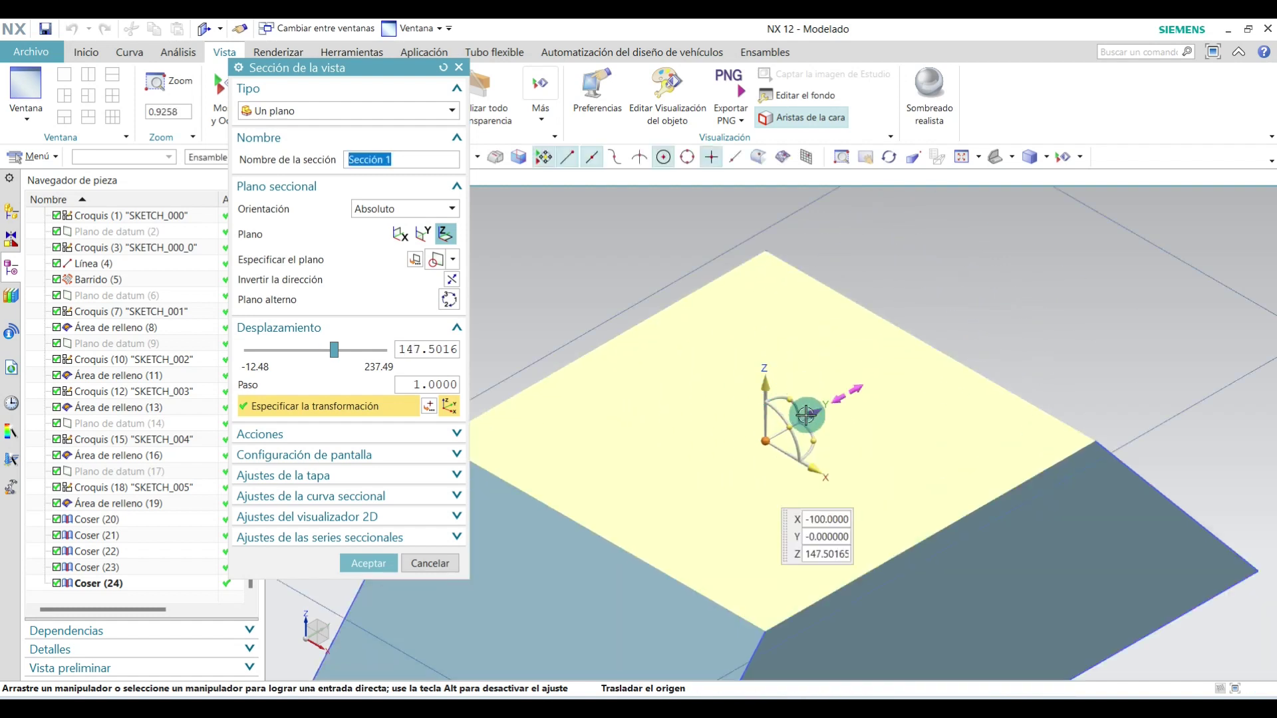
drag(809, 438, 813, 433)
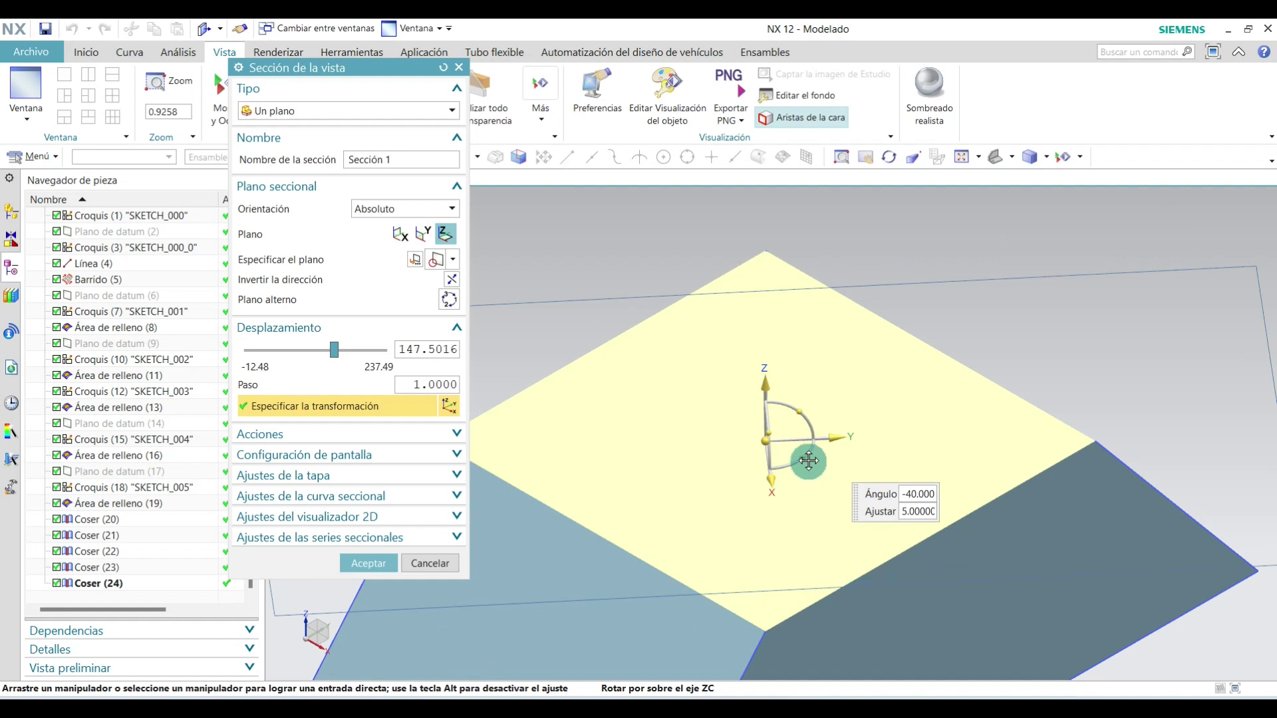
mouse_move(813, 433)
mouse_down()
mouse_move(821, 427)
mouse_move(794, 424)
mouse_up()
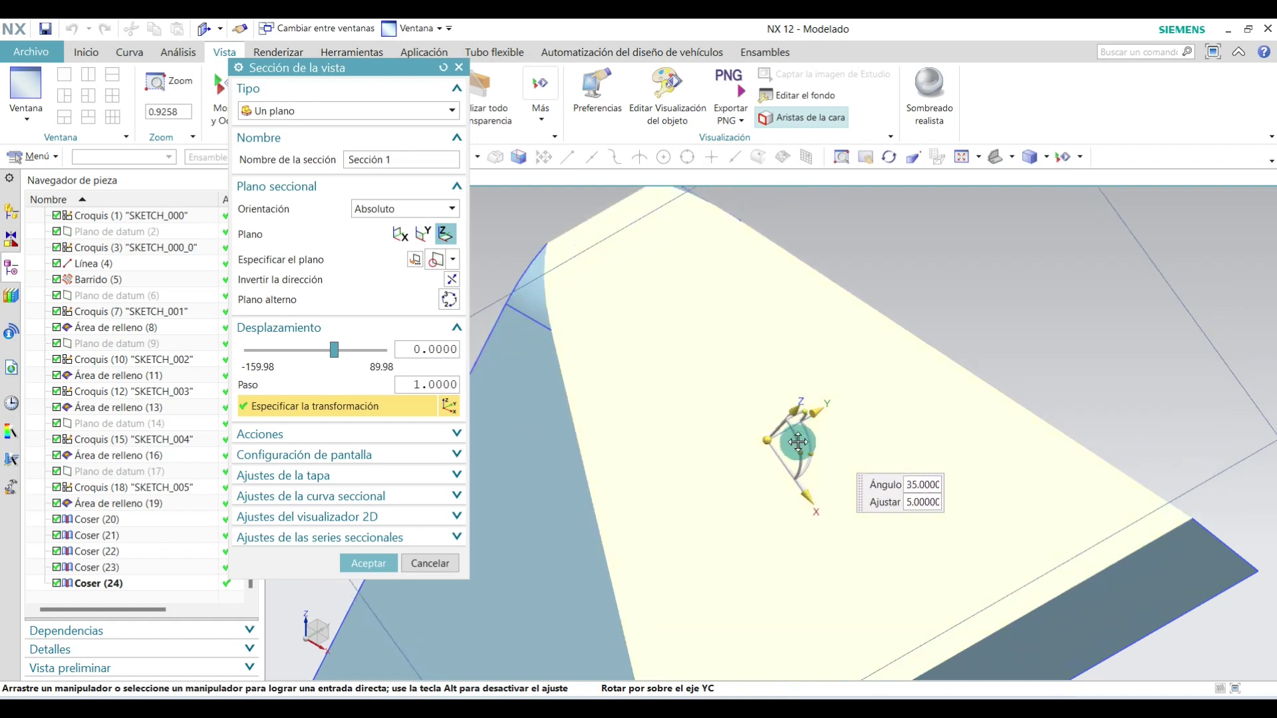
drag(794, 425, 770, 439)
click(784, 414)
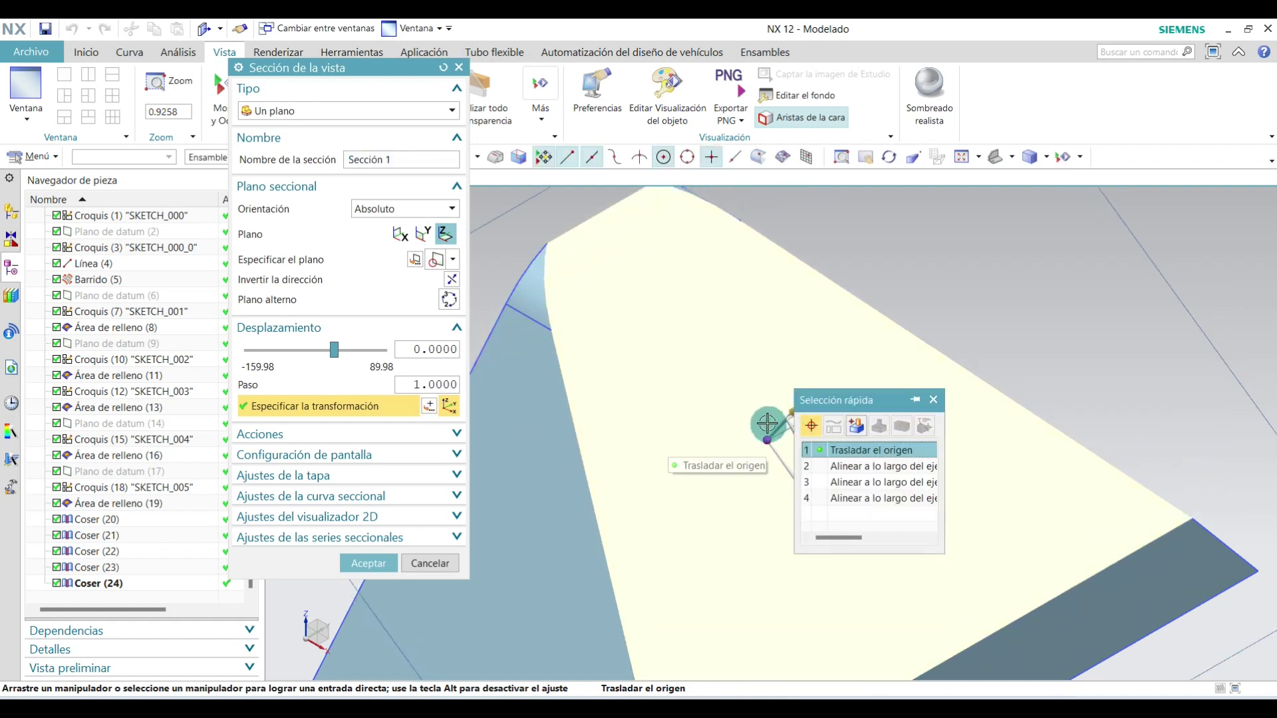
drag(876, 405, 803, 366)
click(825, 416)
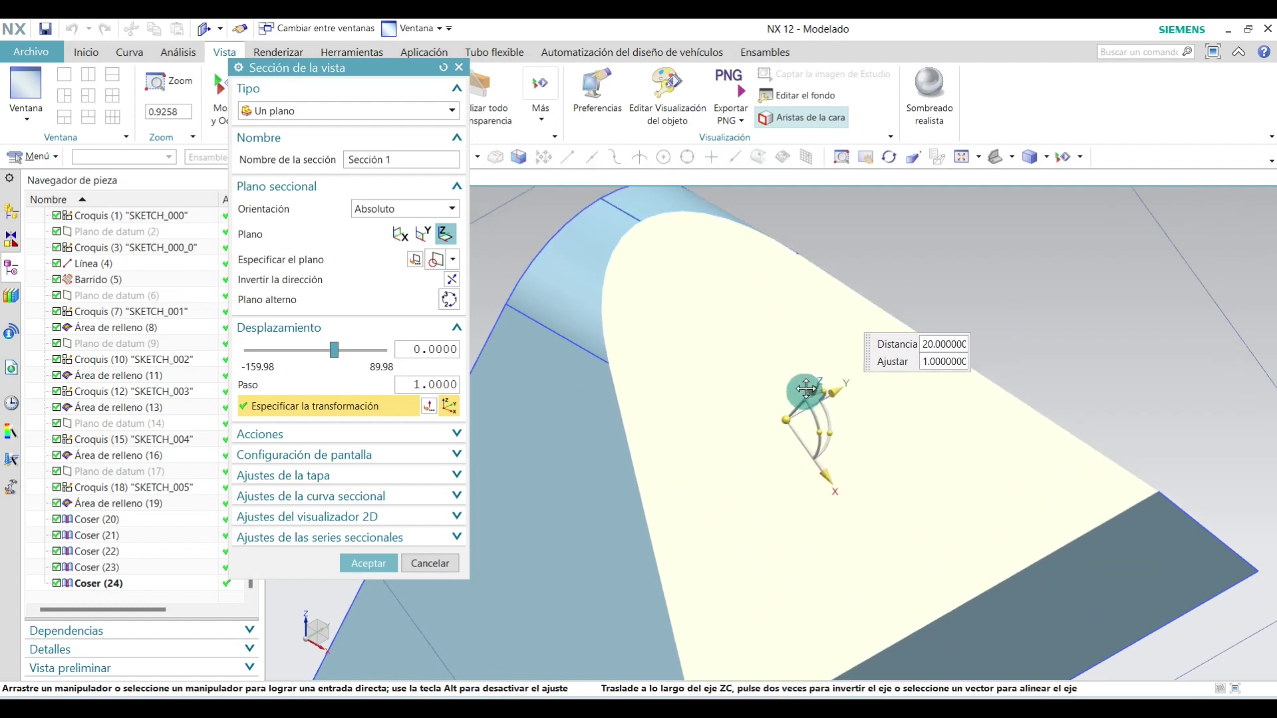
scroll(804, 366, down, 5)
scroll(818, 348, up, 4)
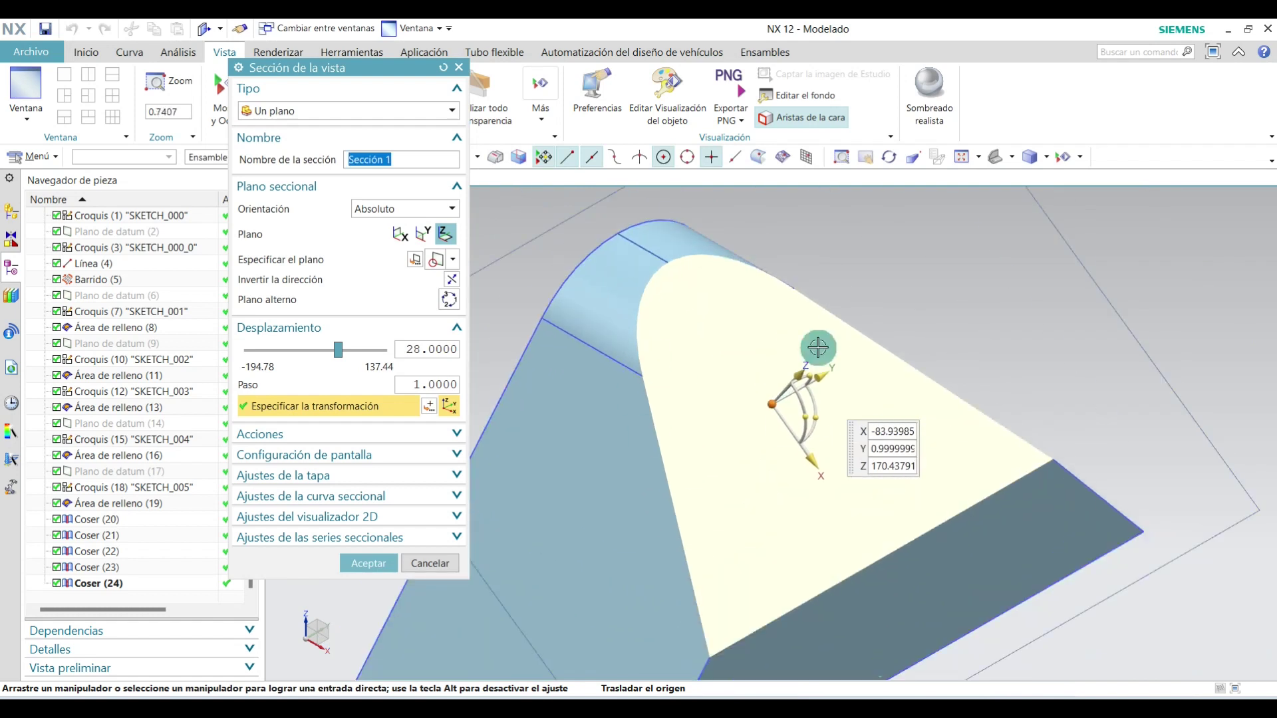
click(377, 365)
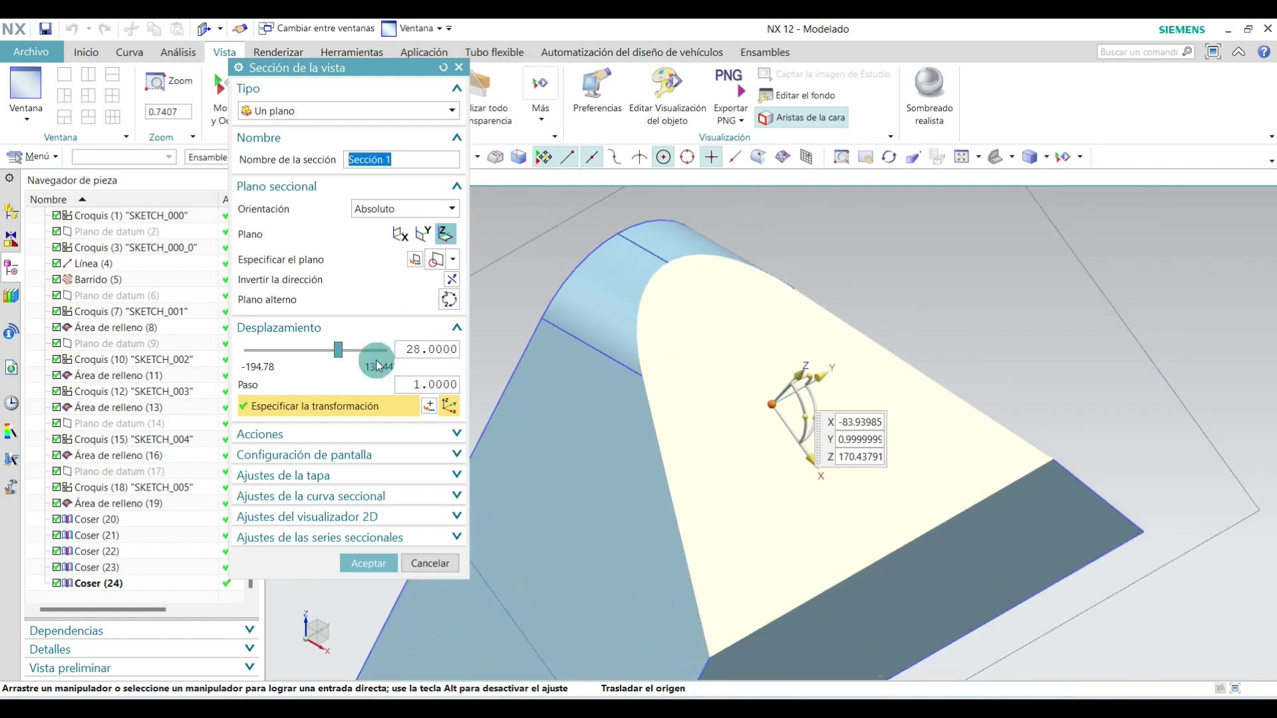
click(811, 376)
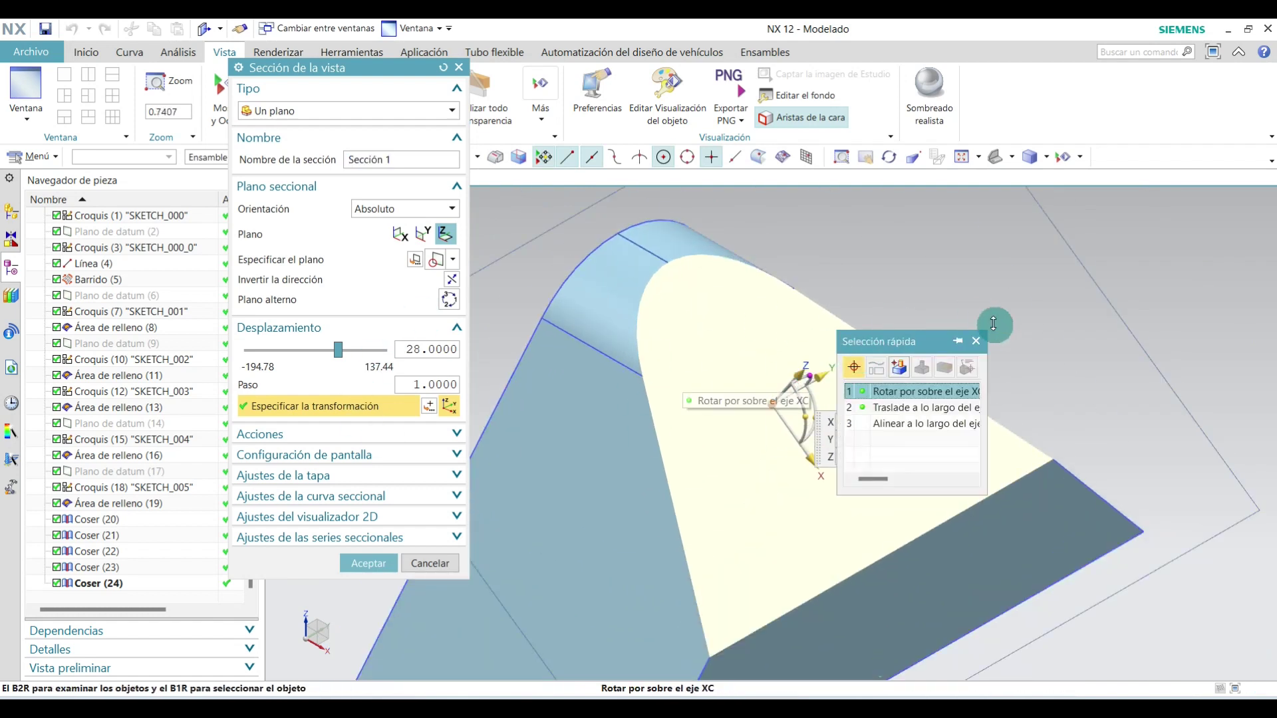
click(975, 344)
middle_drag(964, 319, 918, 319)
scroll(938, 342, up, 1)
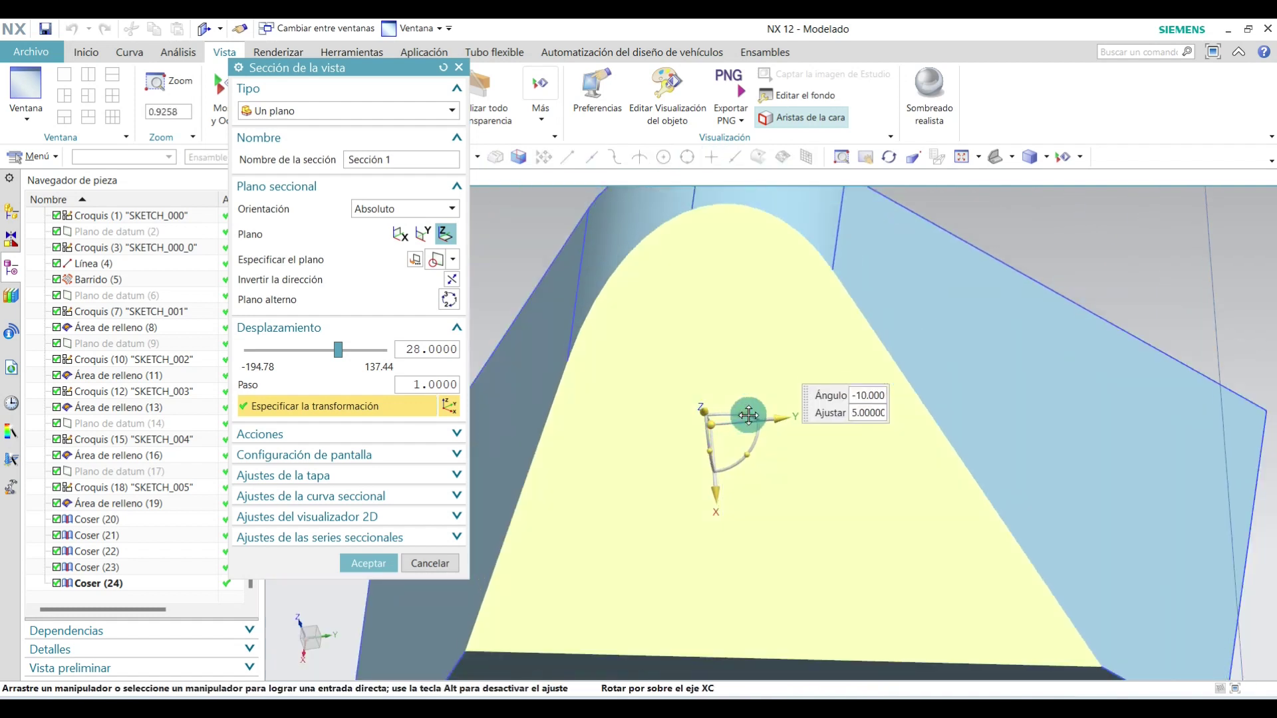
drag(729, 415, 804, 426)
scroll(804, 419, down, 4)
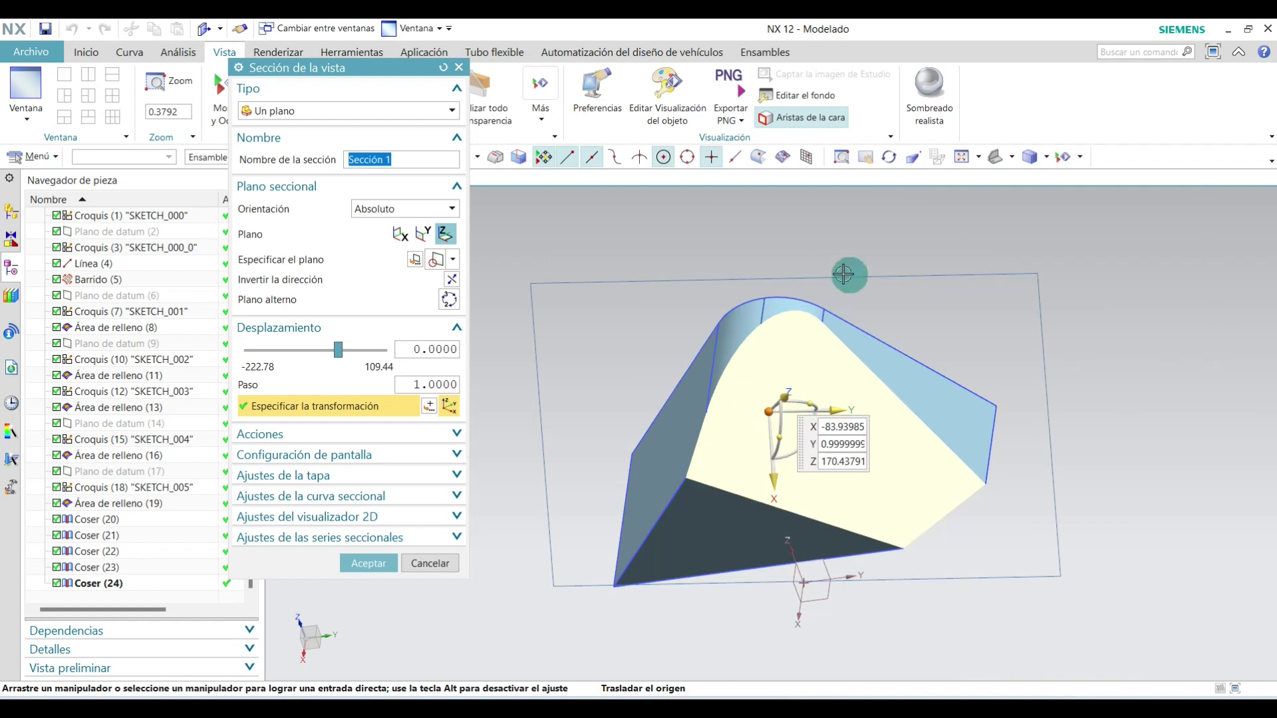
click(450, 564)
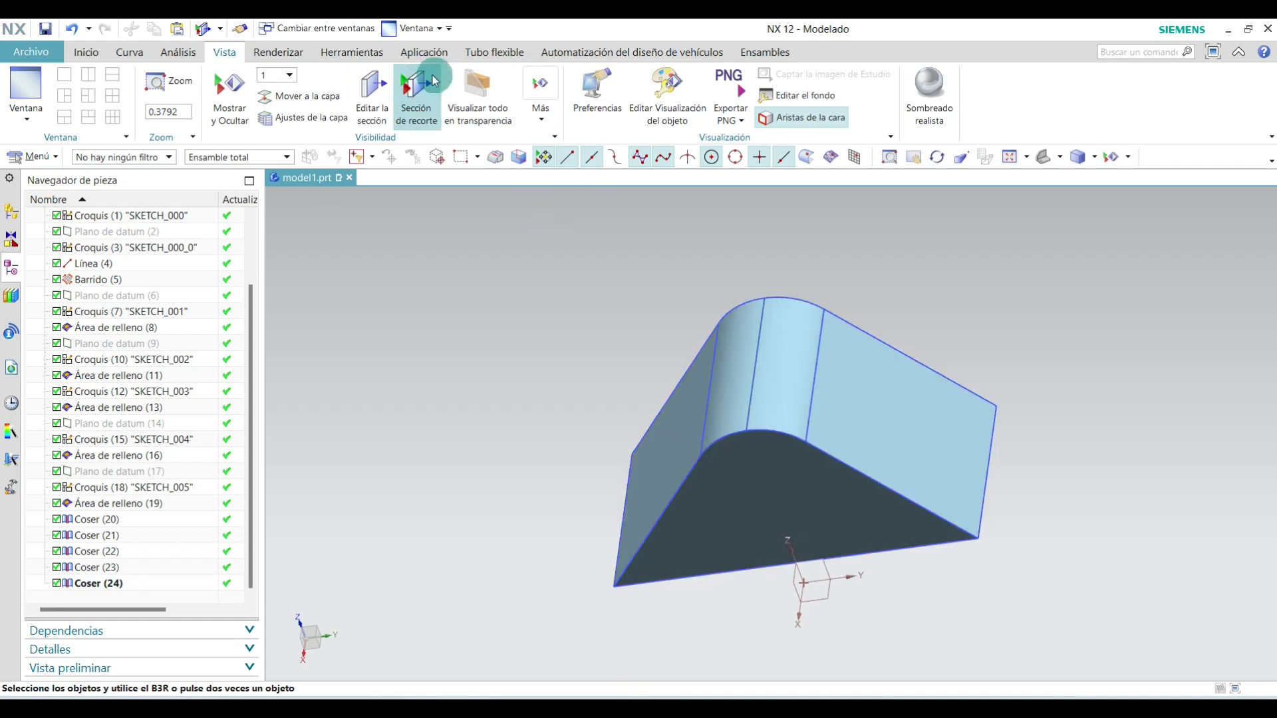
Apply a section view with the cutting plane offset to 72, keeping the model cut.
click(372, 93)
scroll(803, 407, up, 3)
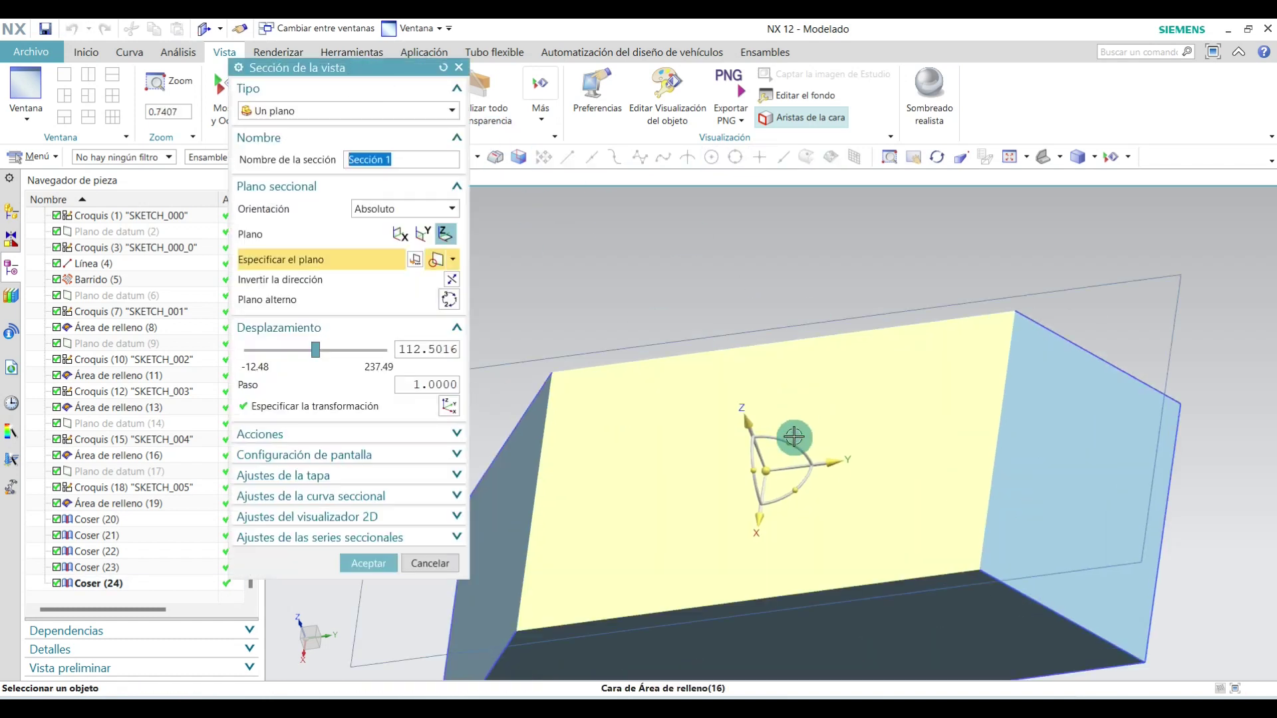
click(785, 447)
scroll(791, 449, up, 2)
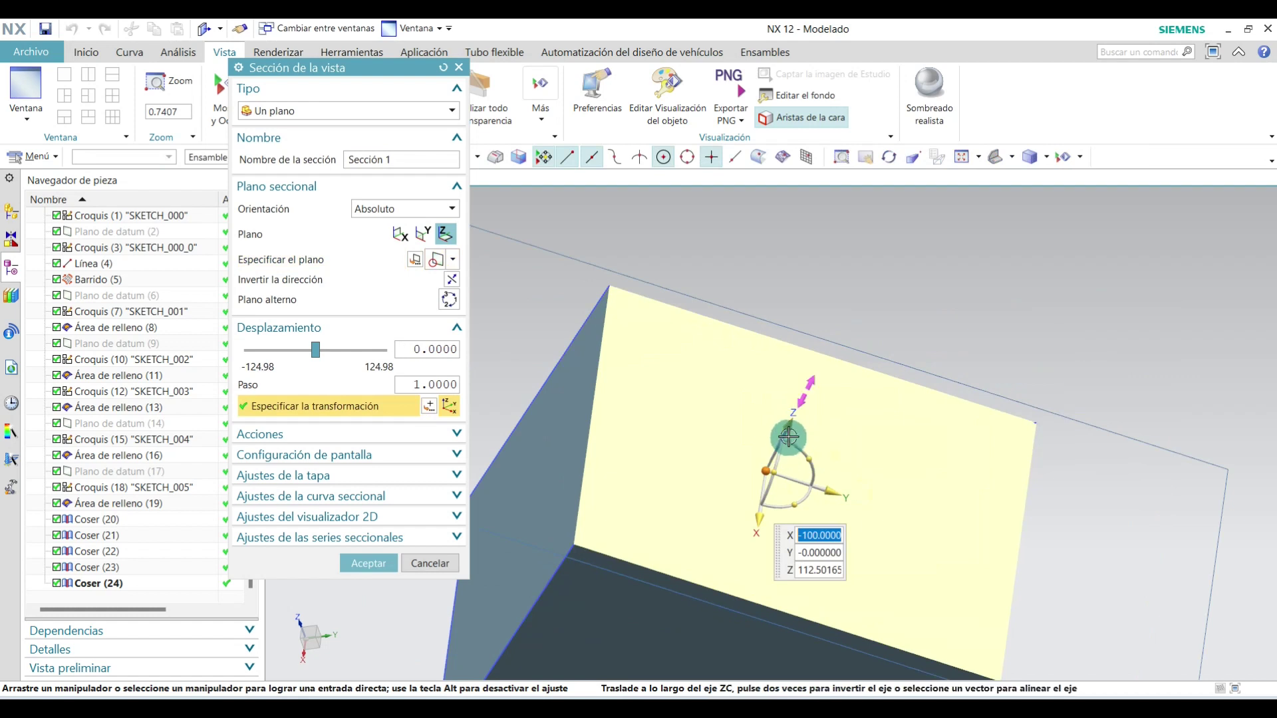
drag(792, 420, 815, 390)
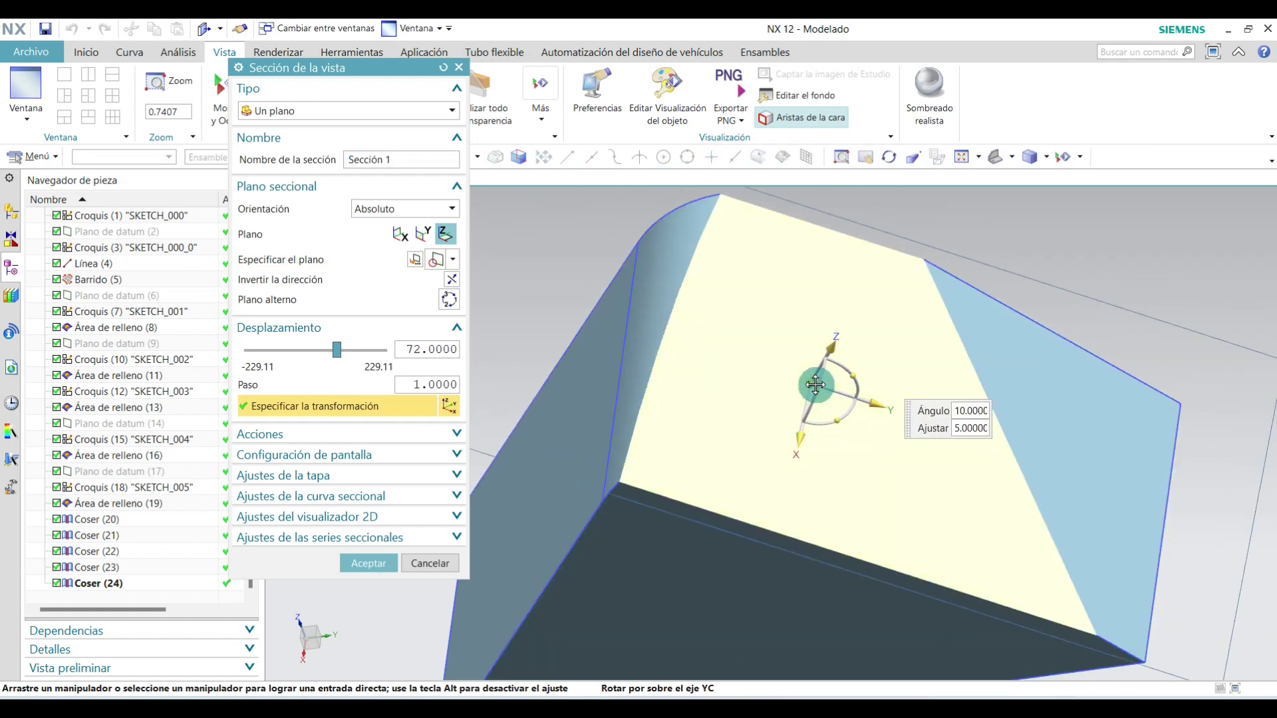
click(382, 562)
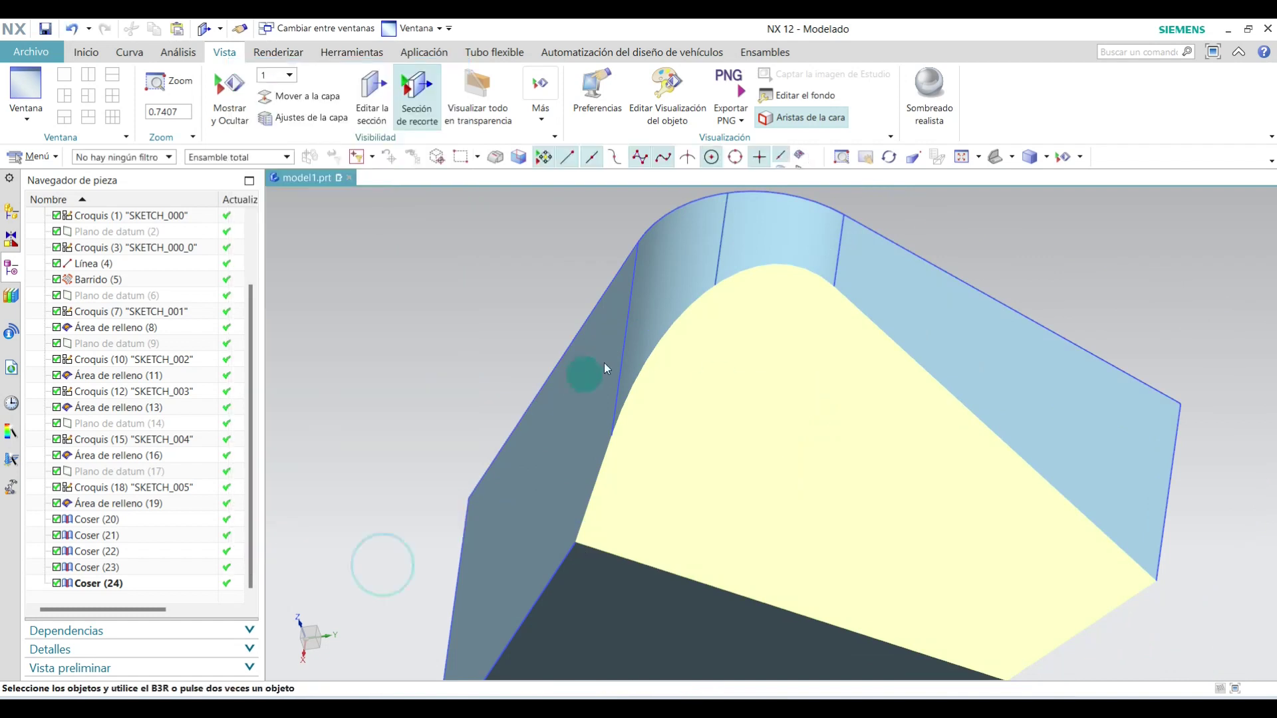
Orbit the sectioned wedge and snap to standard orientations to inspect the cut face.
mouse_move(580, 393)
middle_down()
mouse_move(647, 297)
mouse_move(624, 371)
mouse_move(576, 370)
mouse_move(1056, 226)
middle_up()
click(1094, 157)
click(1091, 179)
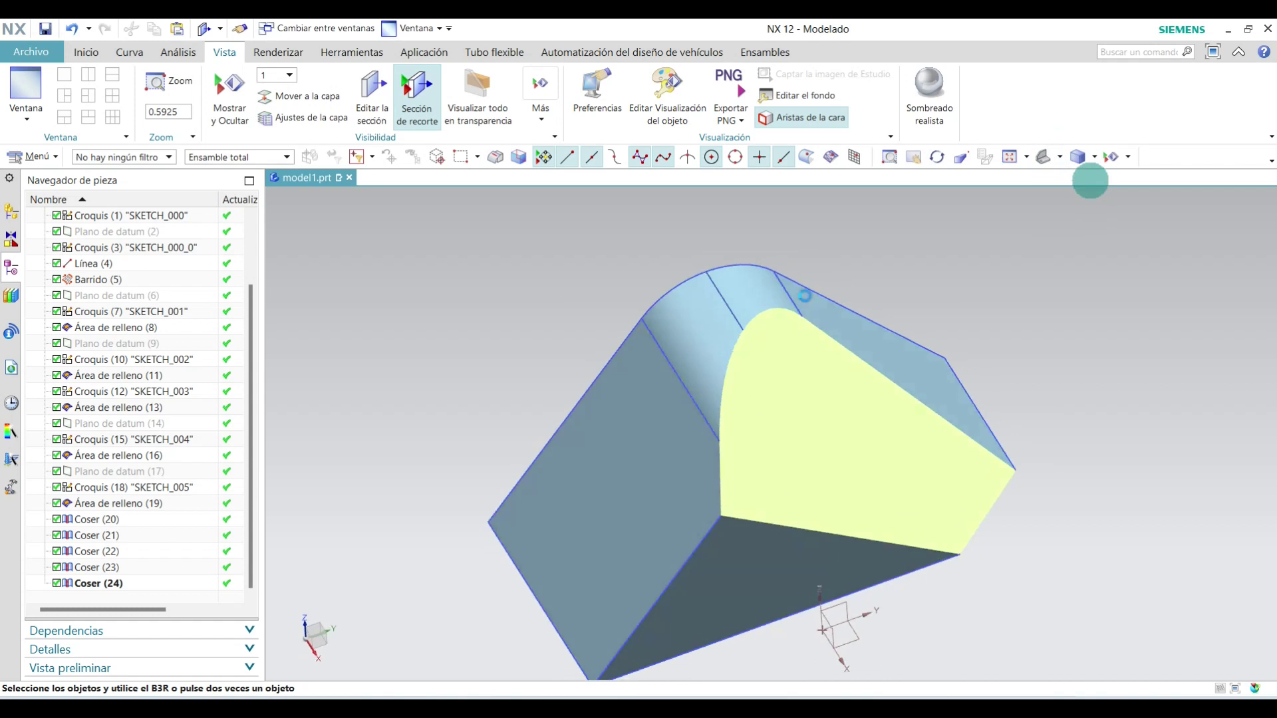
mouse_move(1060, 471)
middle_down()
mouse_move(975, 405)
mouse_move(1046, 508)
mouse_move(1094, 456)
mouse_move(1077, 373)
middle_up()
click(1077, 157)
click(1084, 185)
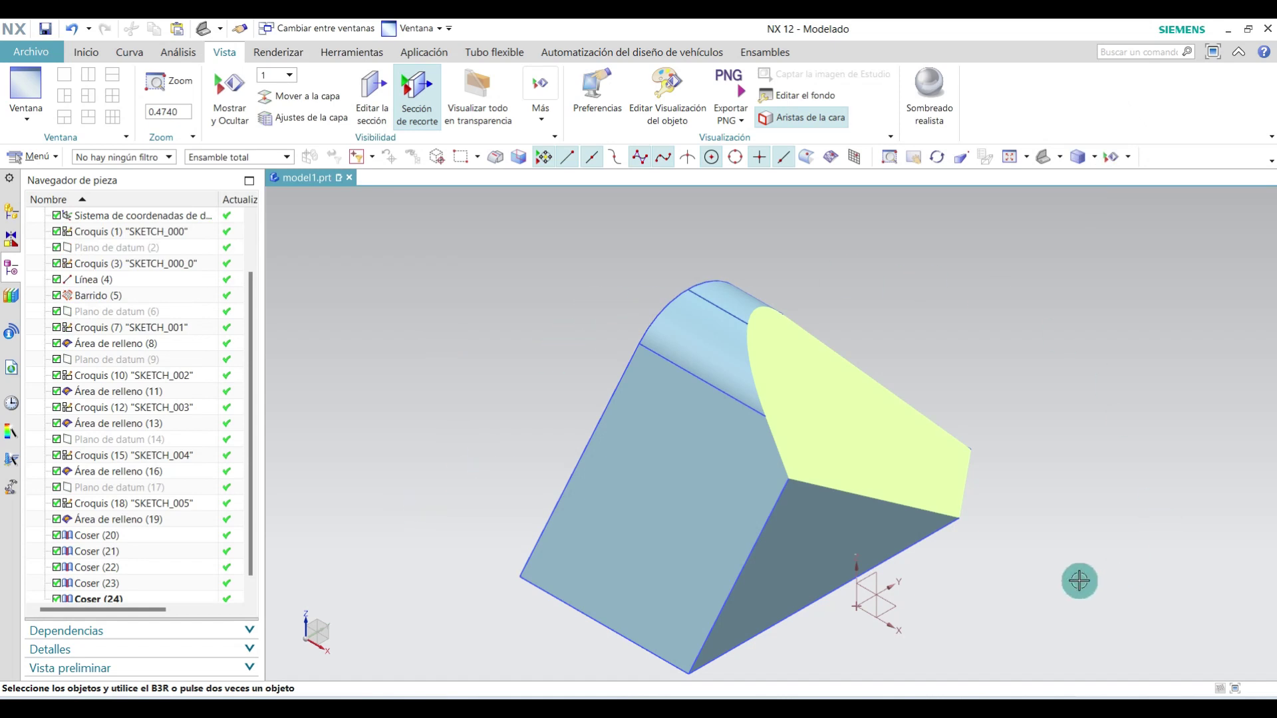
mouse_move(1073, 573)
middle_down()
mouse_move(1002, 451)
mouse_move(1084, 578)
mouse_move(1071, 553)
mouse_move(1037, 541)
mouse_move(1087, 592)
mouse_move(1062, 566)
middle_up()
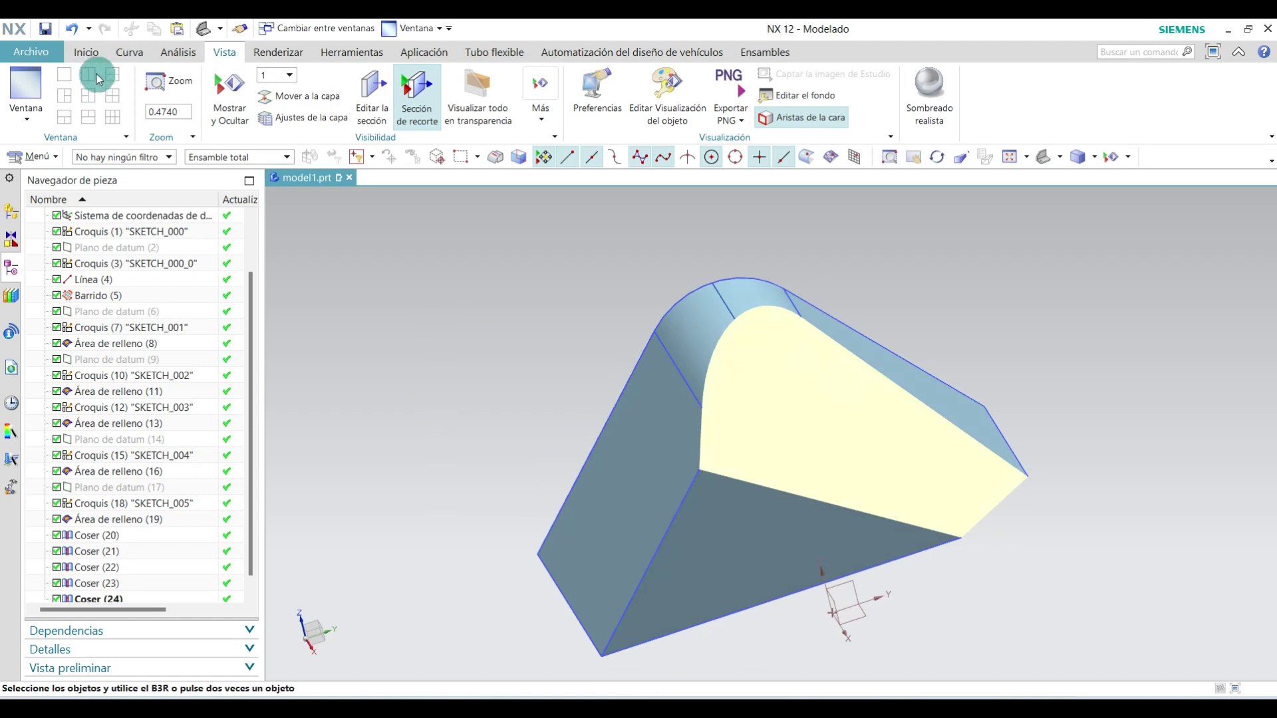
Start the Engrosar (thicken) command from the Inicio feature gallery.
click(86, 54)
click(564, 93)
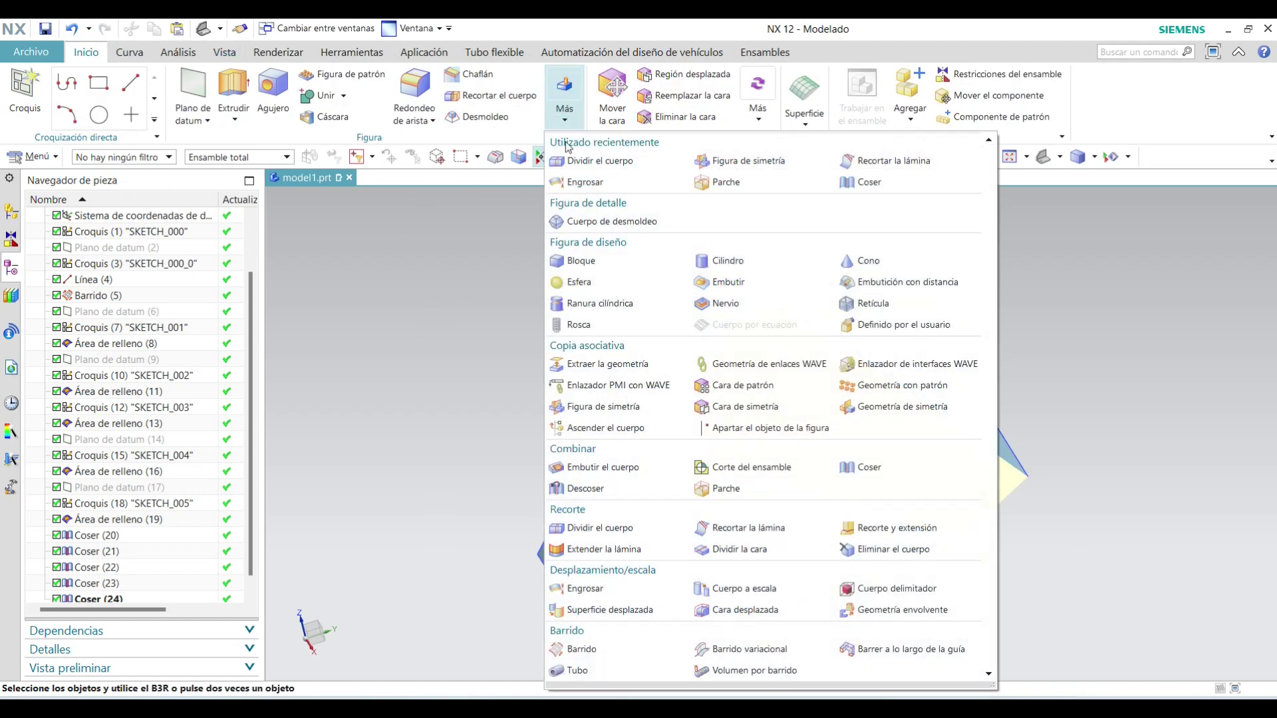
click(582, 590)
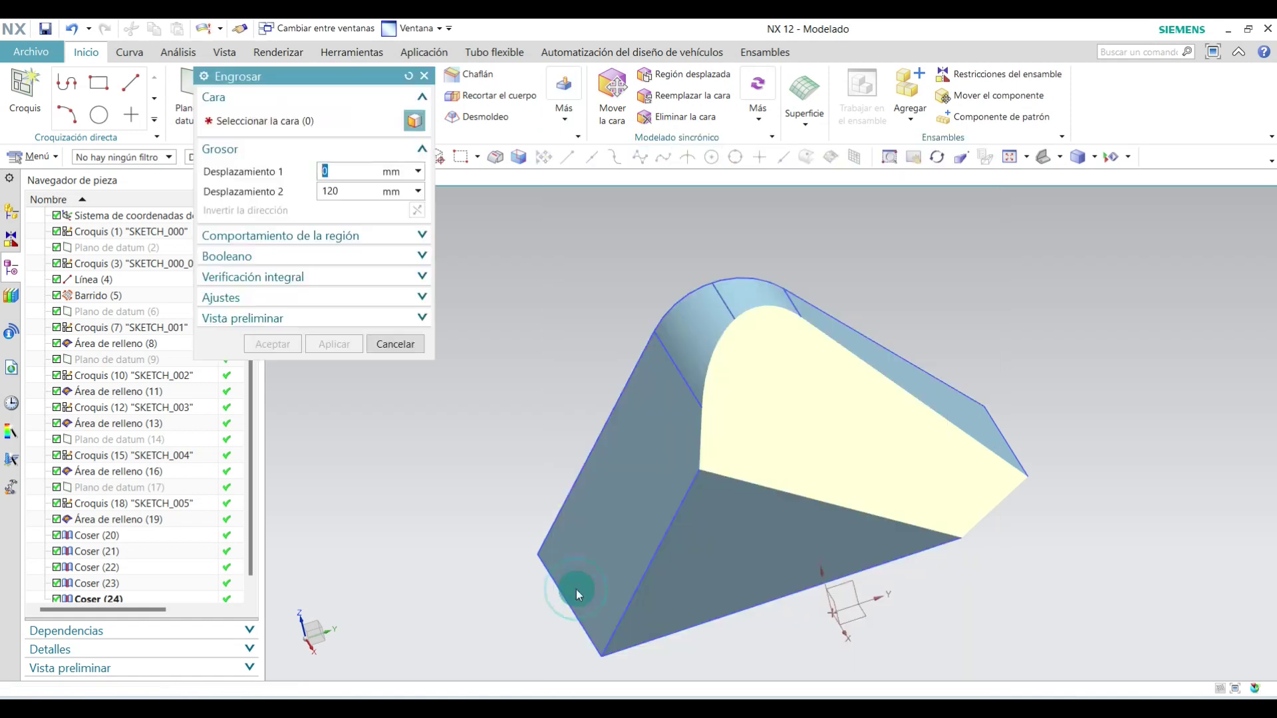
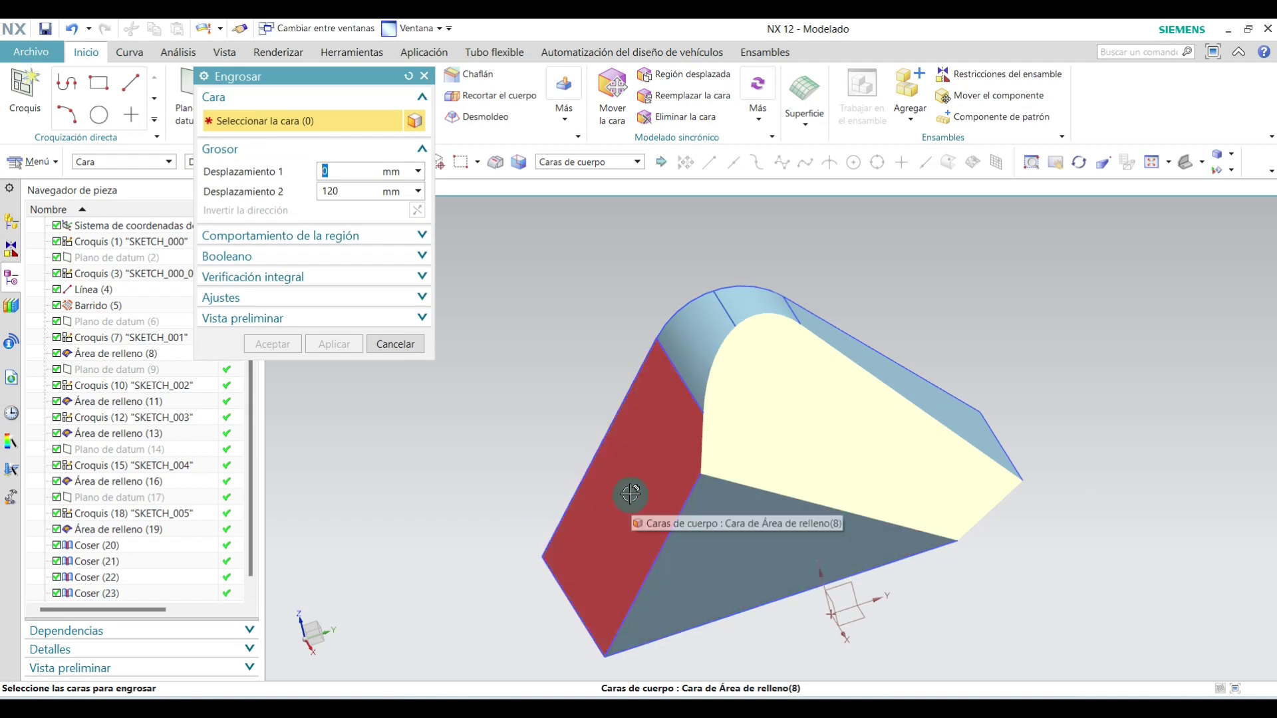
Thicken the six connected faces with offsets 0 mm and 100 mm into a solid.
click(723, 359)
scroll(447, 313, down, 2)
scroll(632, 308, down, 2)
scroll(605, 333, down, 2)
scroll(605, 332, down, 2)
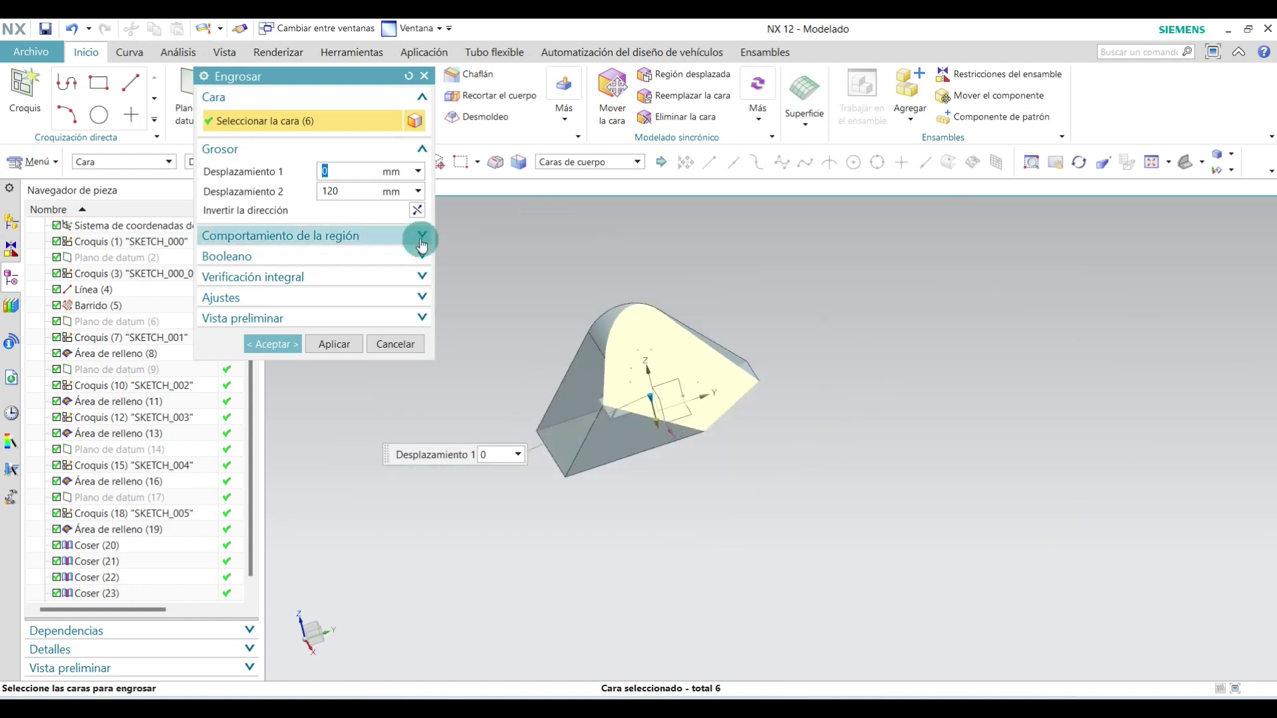
click(343, 191)
scroll(621, 366, up, 3)
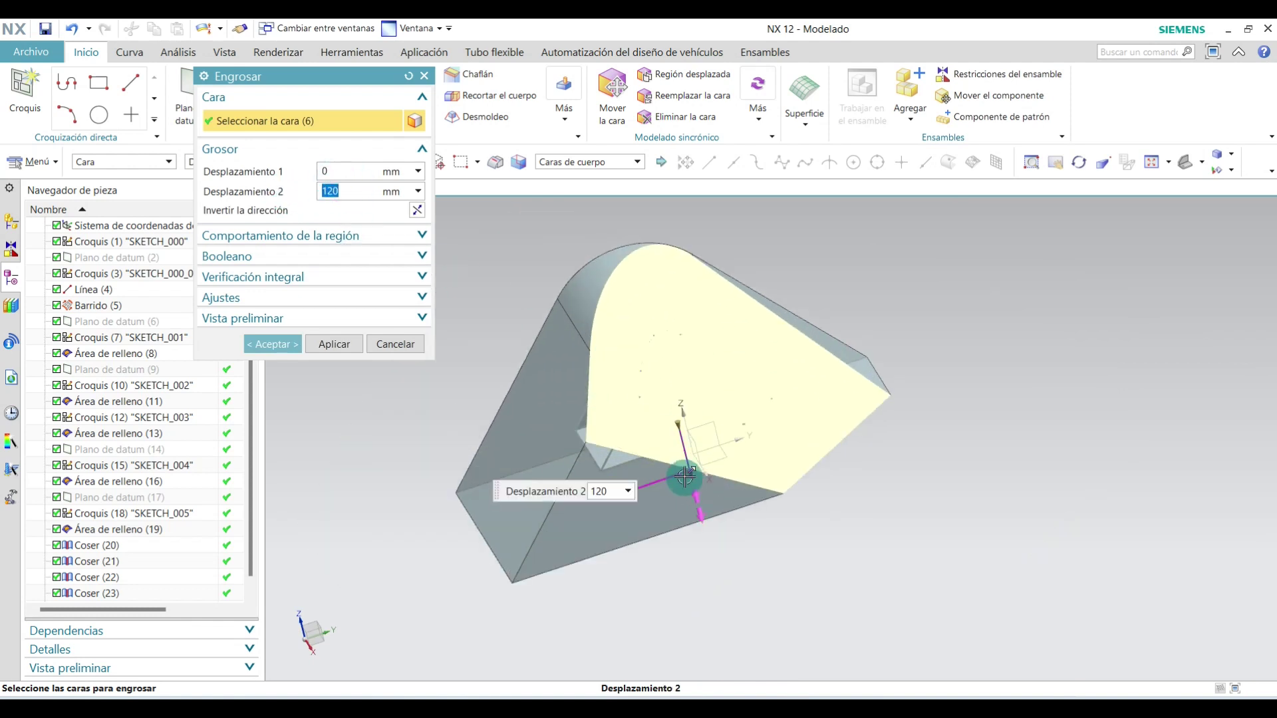
mouse_move(686, 474)
mouse_down()
mouse_move(695, 515)
mouse_move(674, 454)
mouse_up()
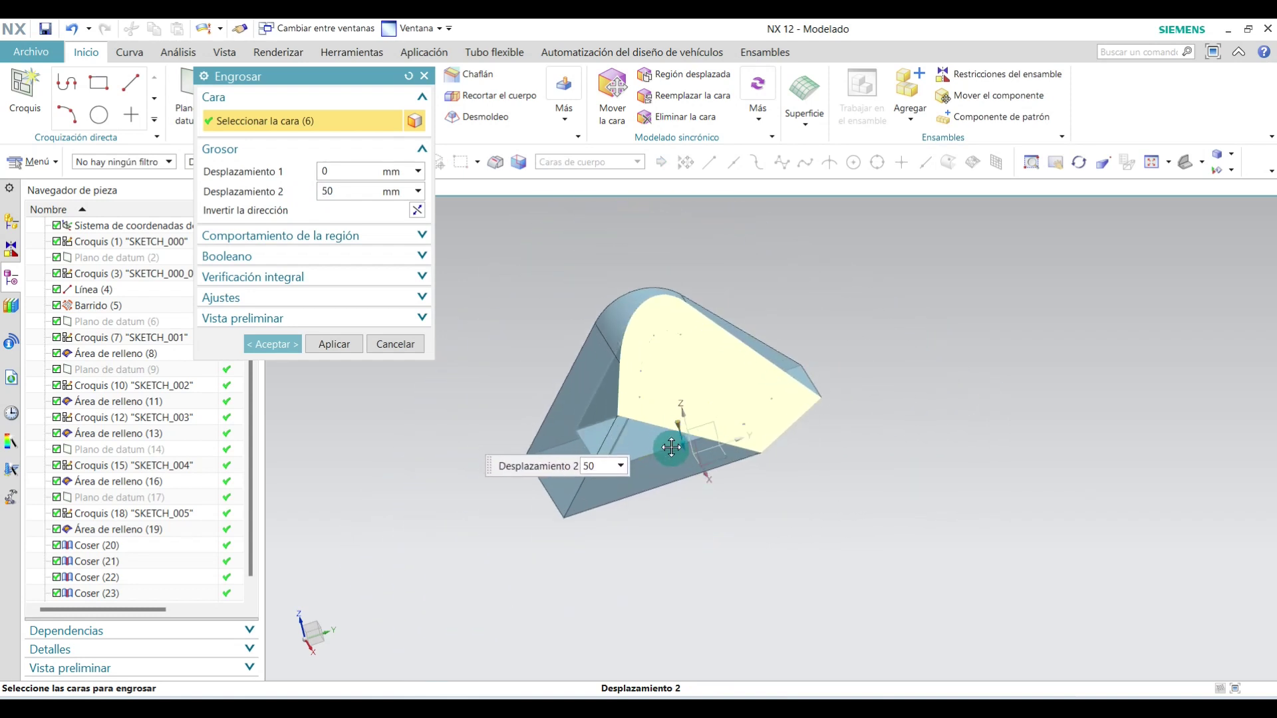
click(534, 275)
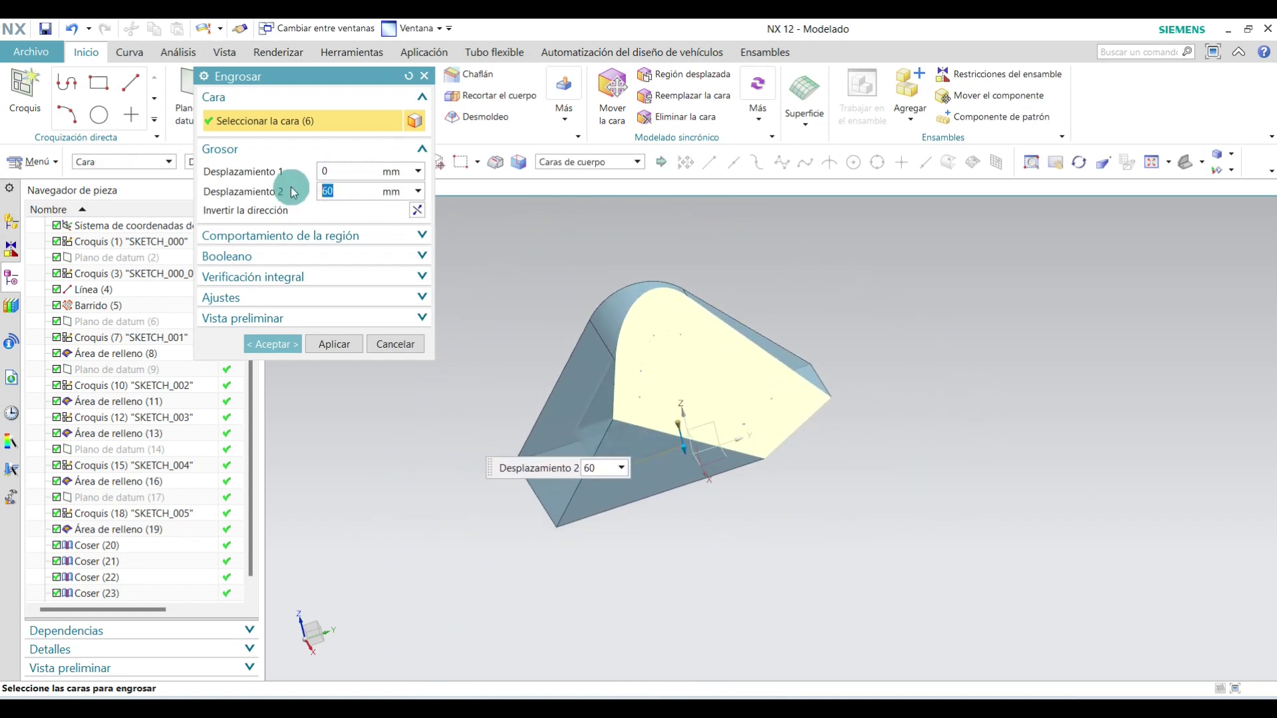
text(100)
key(Return)
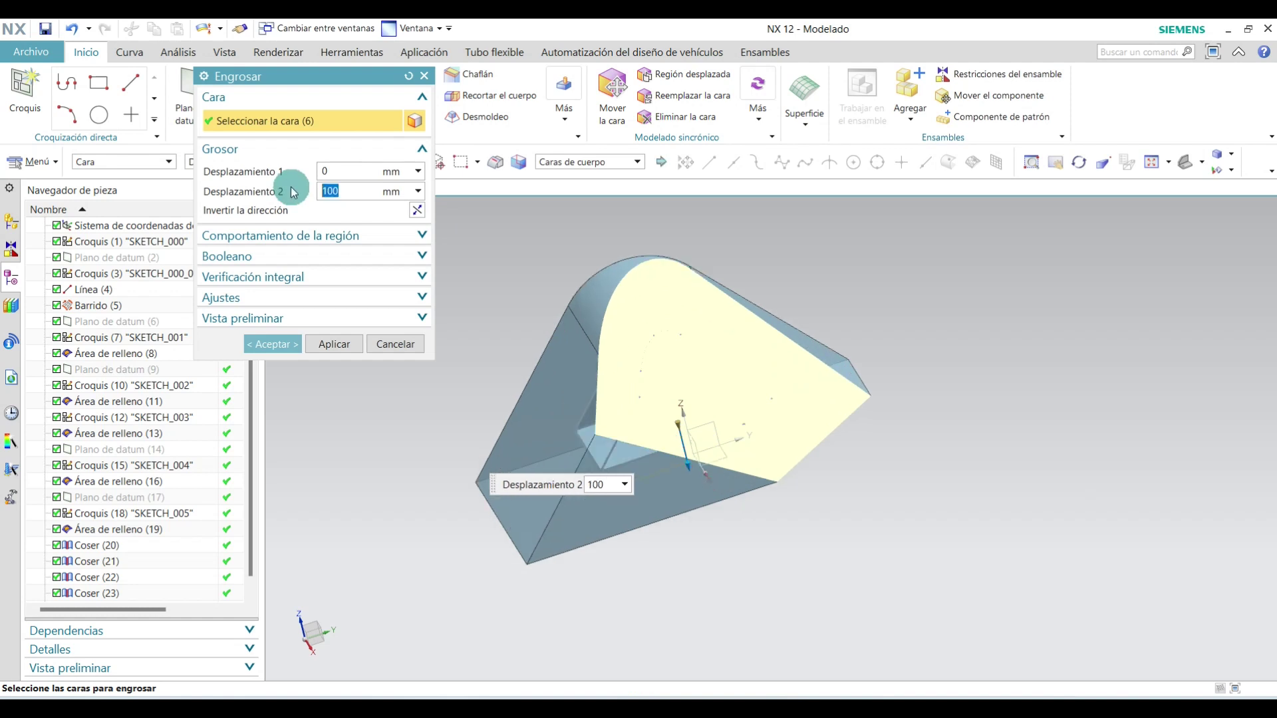
click(273, 344)
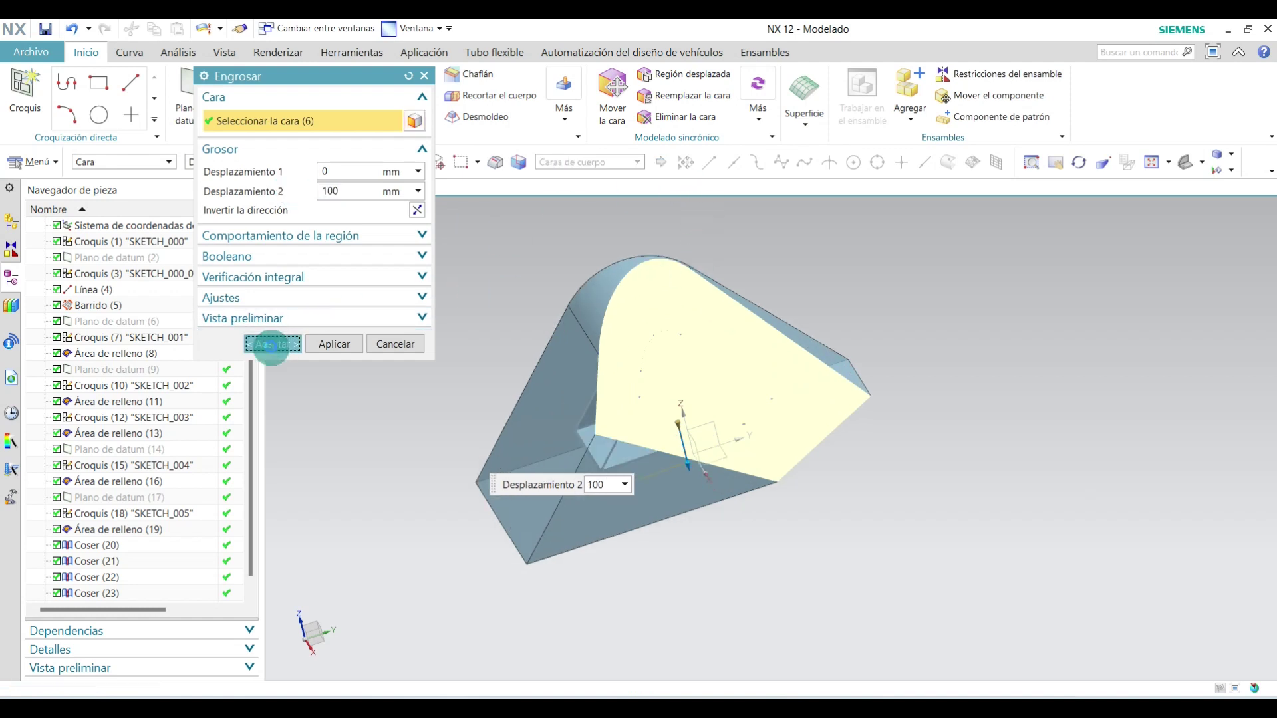
click(1065, 152)
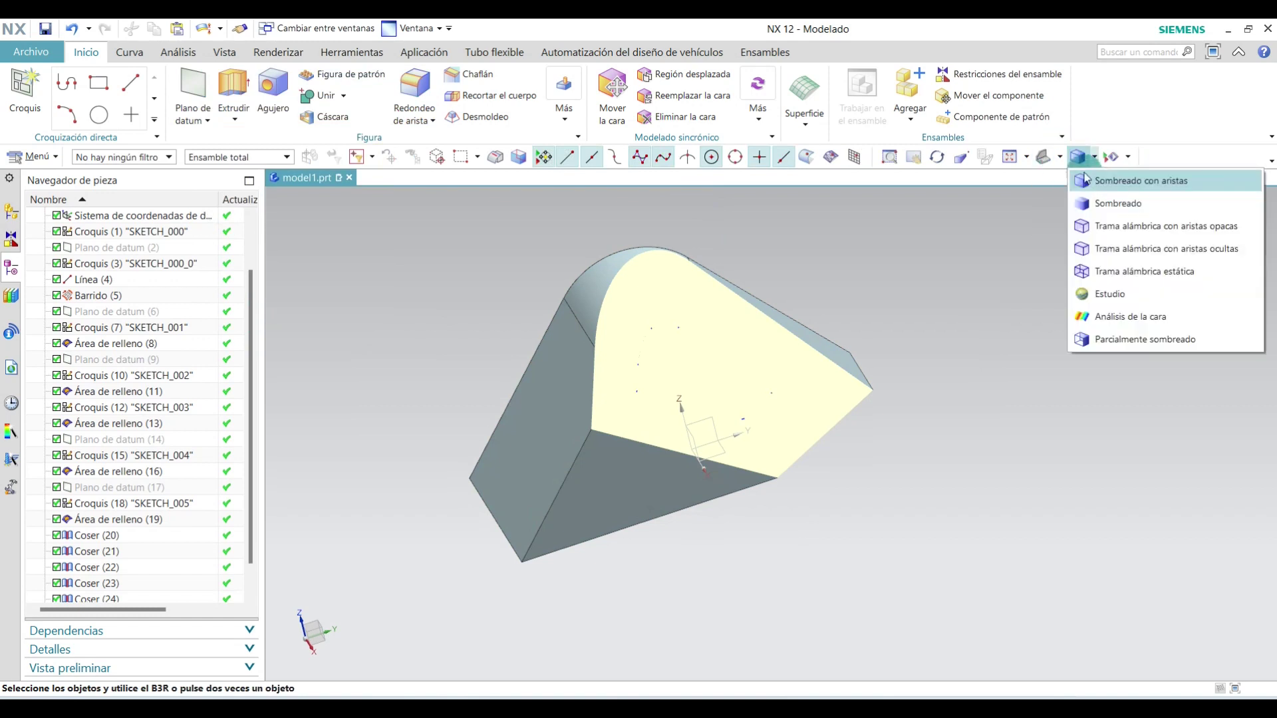
Change the render style, switch to Shape Studio and start a Realize Shape task.
click(1091, 181)
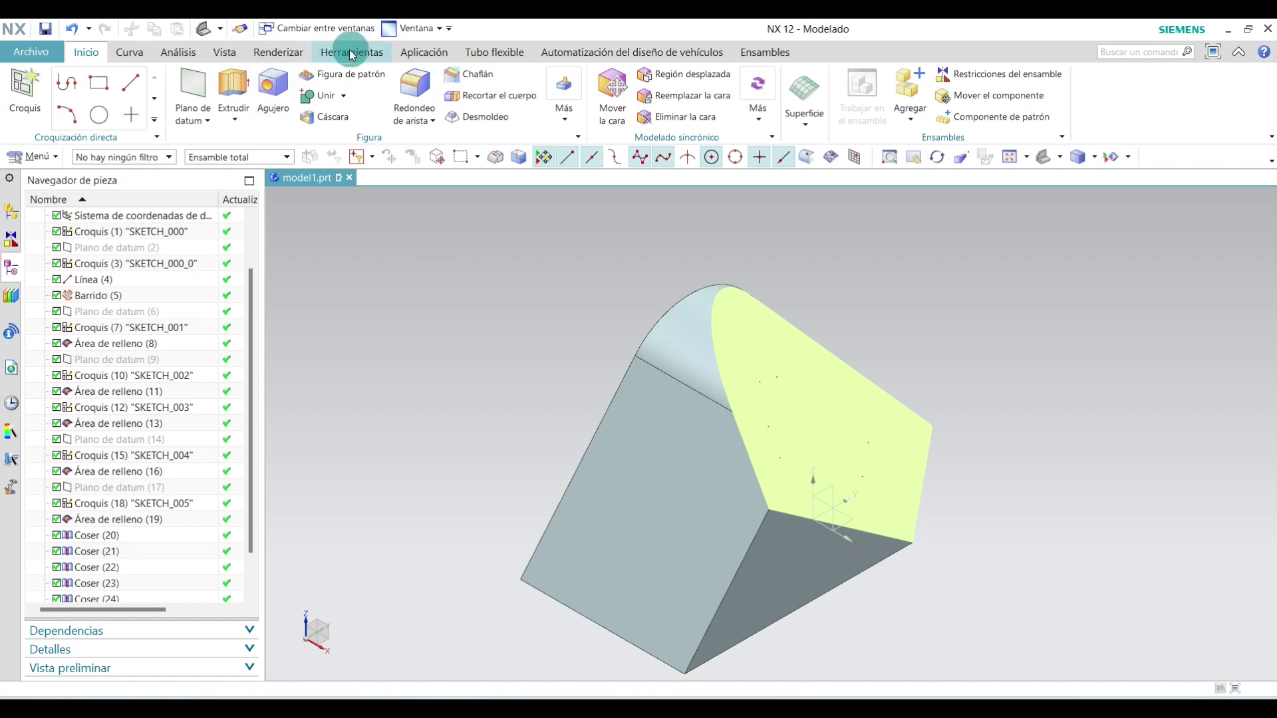
click(424, 56)
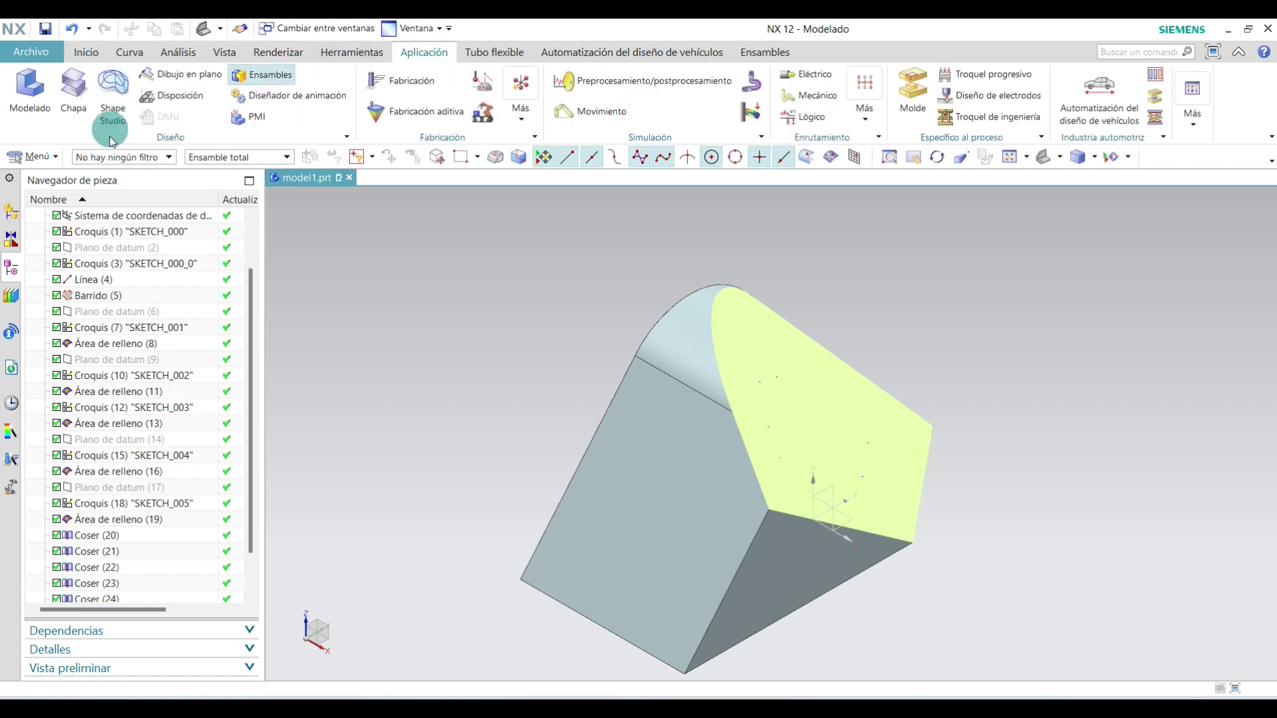
click(114, 100)
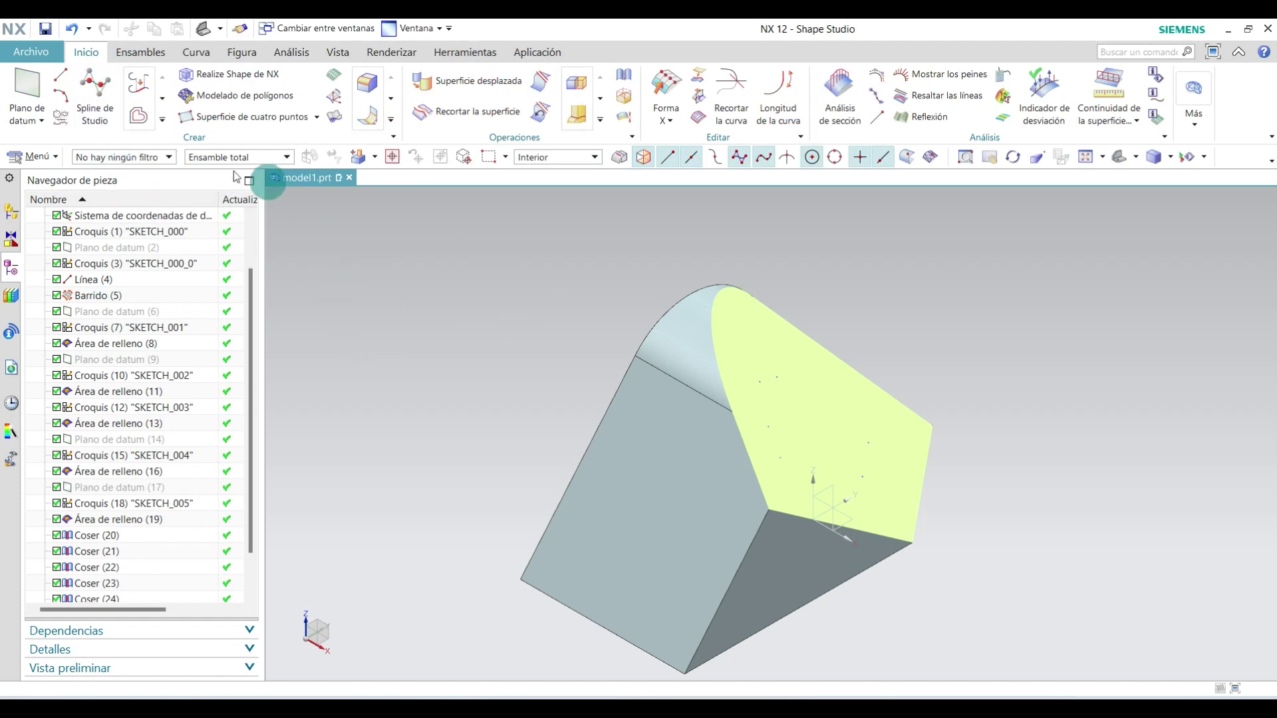
click(218, 76)
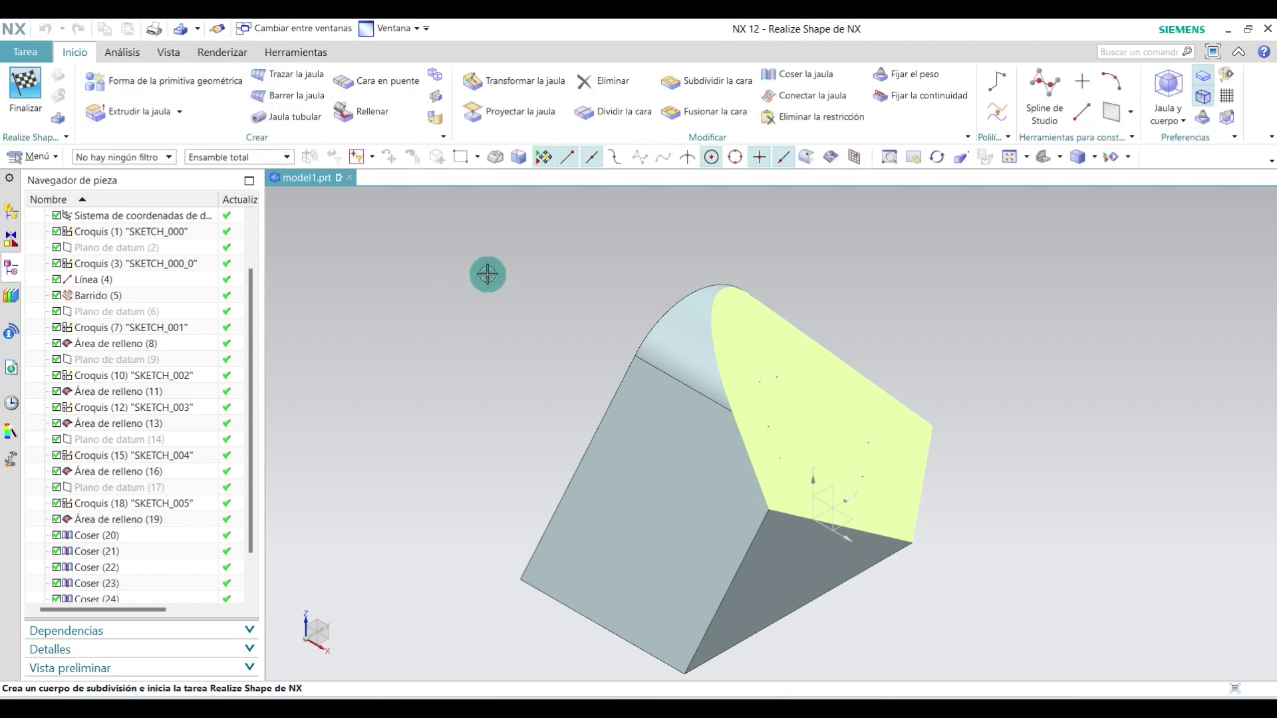
Pan and zoom out the view to make room beside the thickened solid.
middle_drag(396, 313, 453, 493)
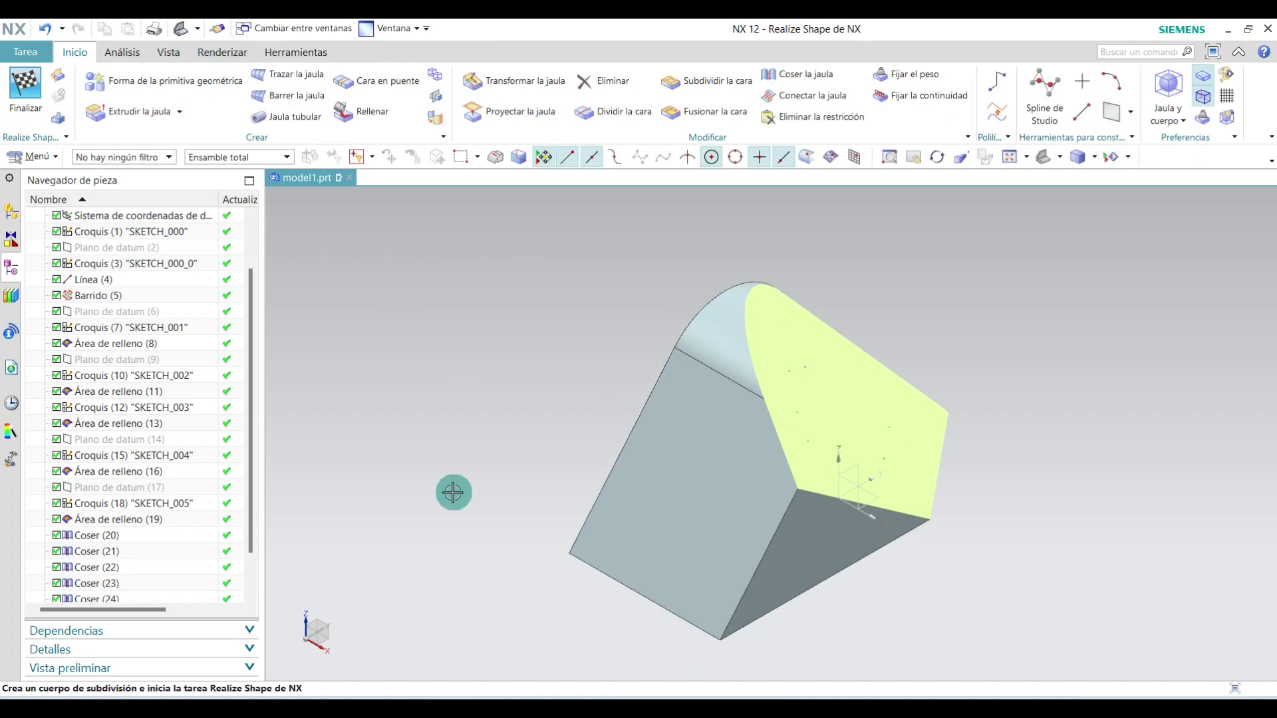
scroll(479, 353, down, 3)
scroll(432, 326, down, 2)
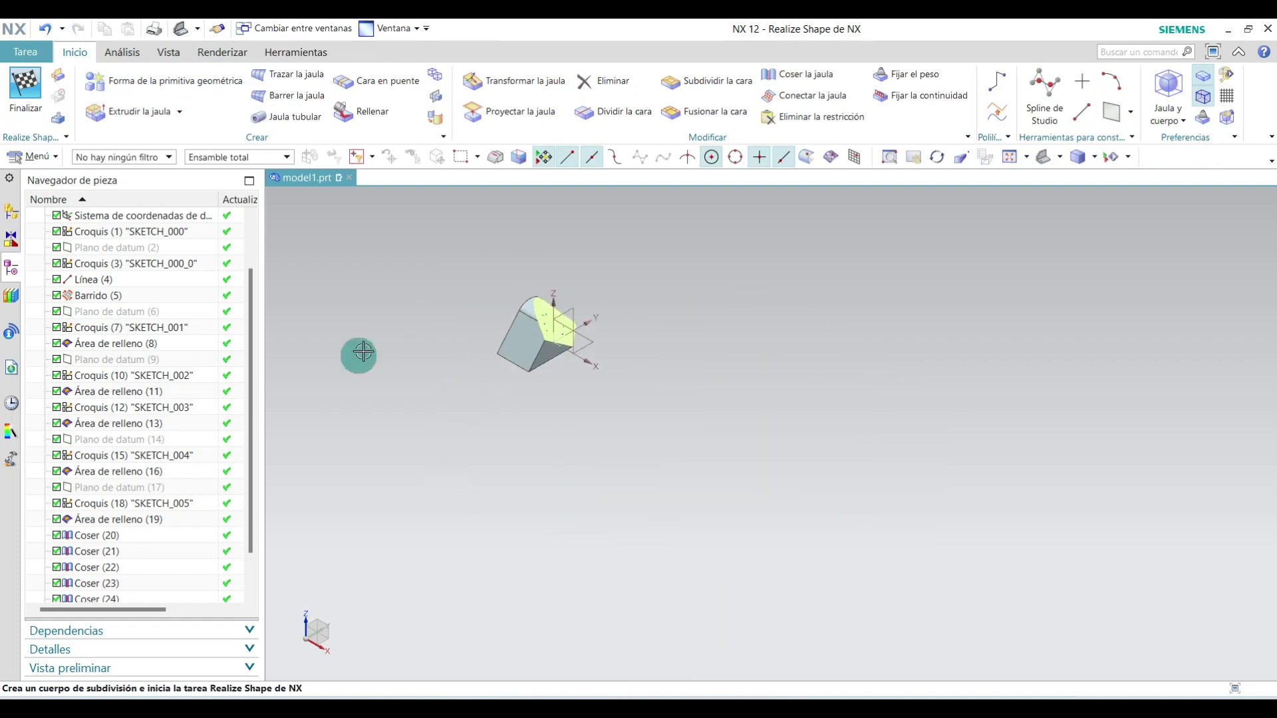
scroll(324, 370, down, 1)
shift+middle_drag(307, 404, 370, 398)
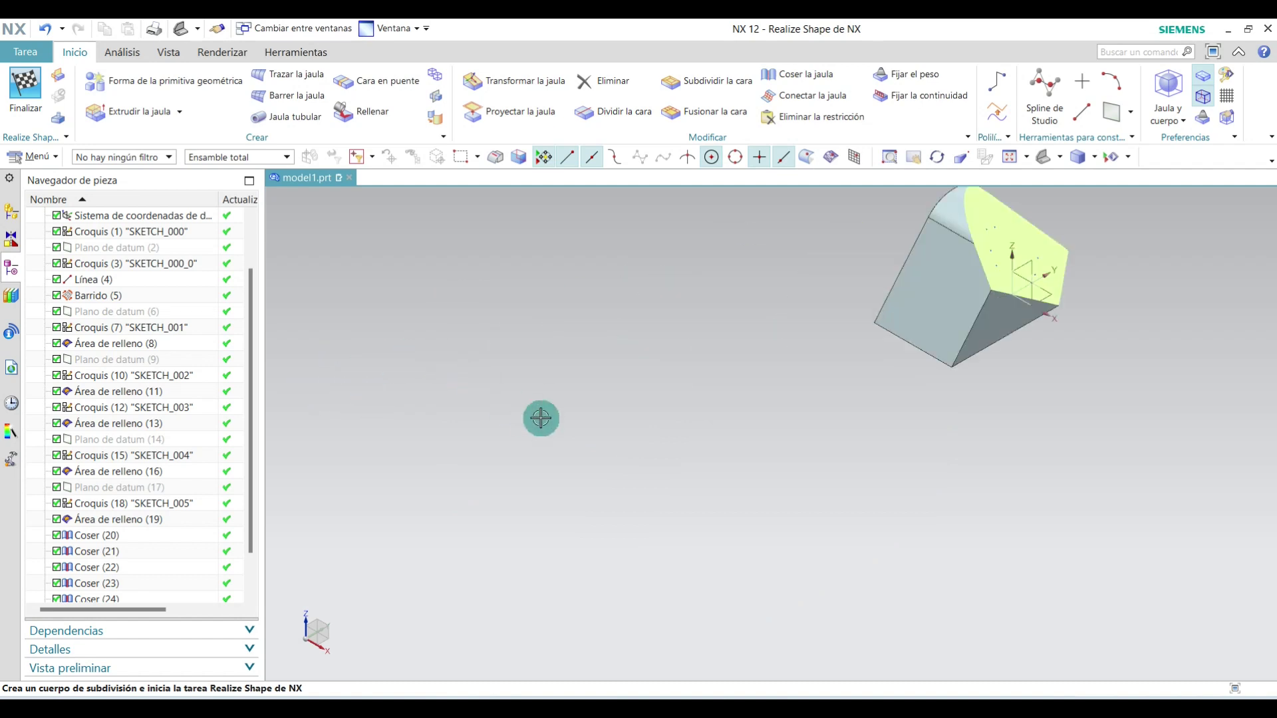
scroll(541, 417, down, 1)
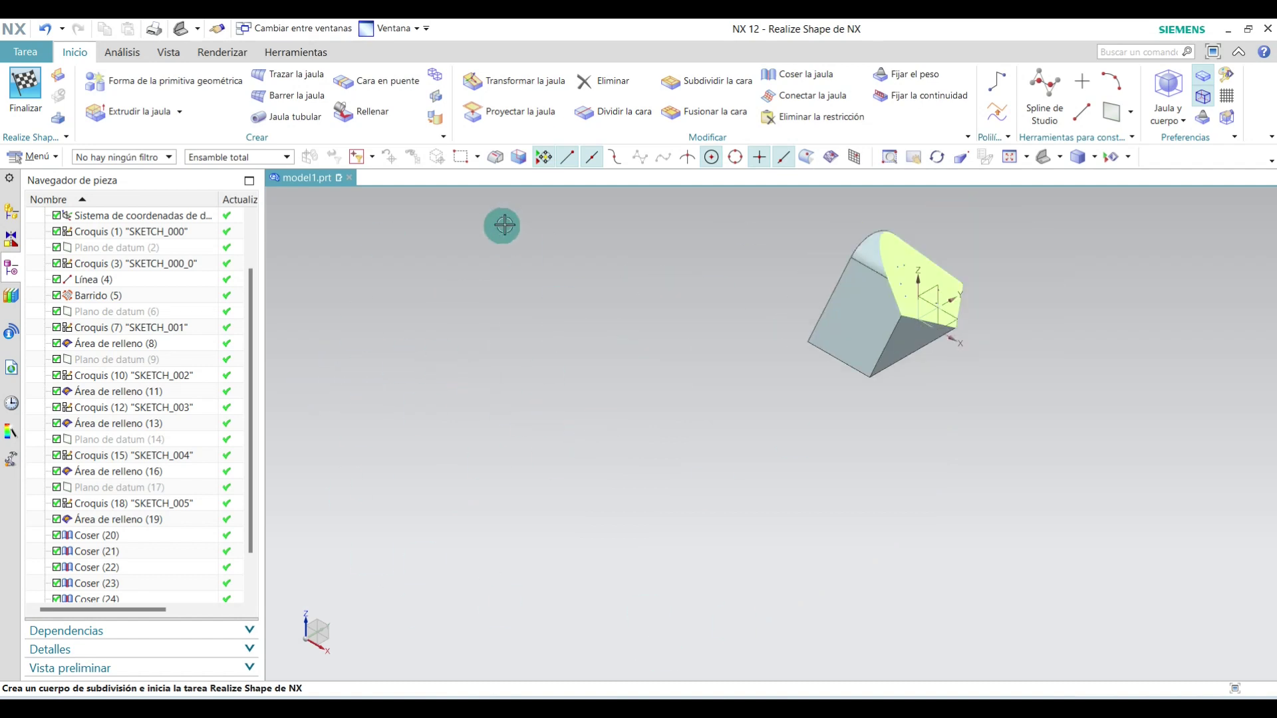
Create a size-500 subdivision sphere centred up-left of the thickened solid.
click(153, 82)
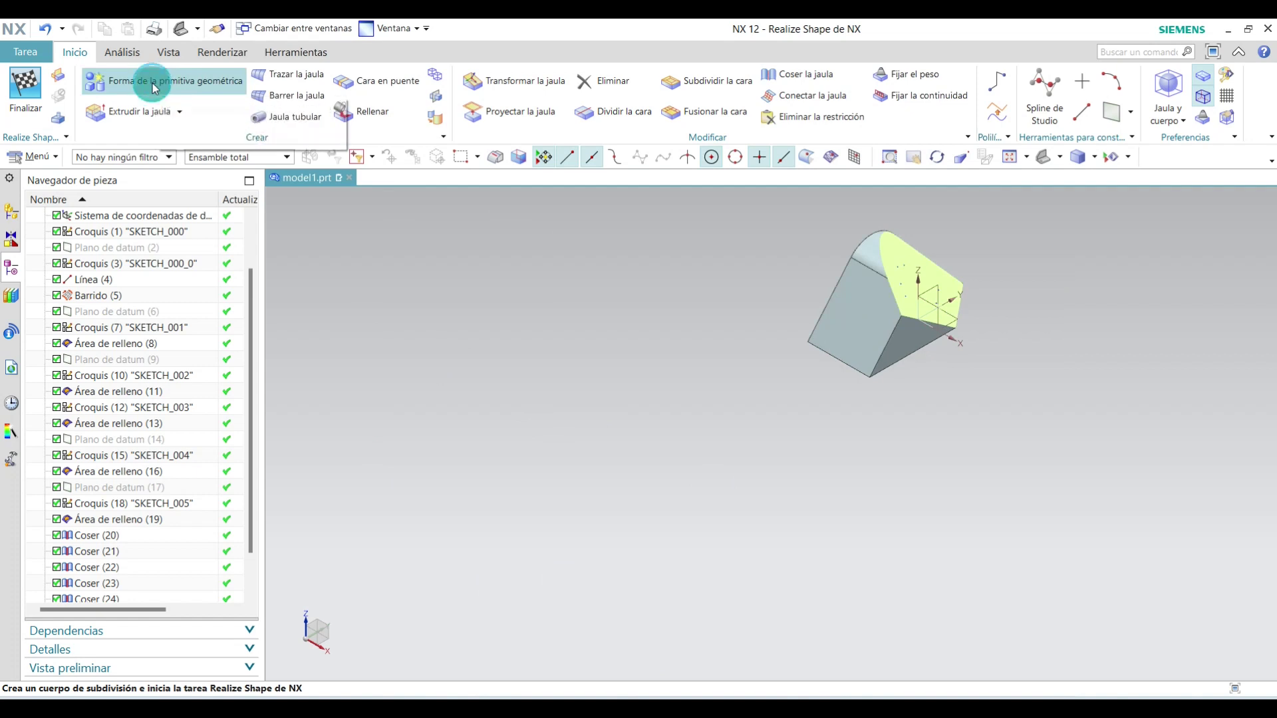
drag(244, 105, 313, 146)
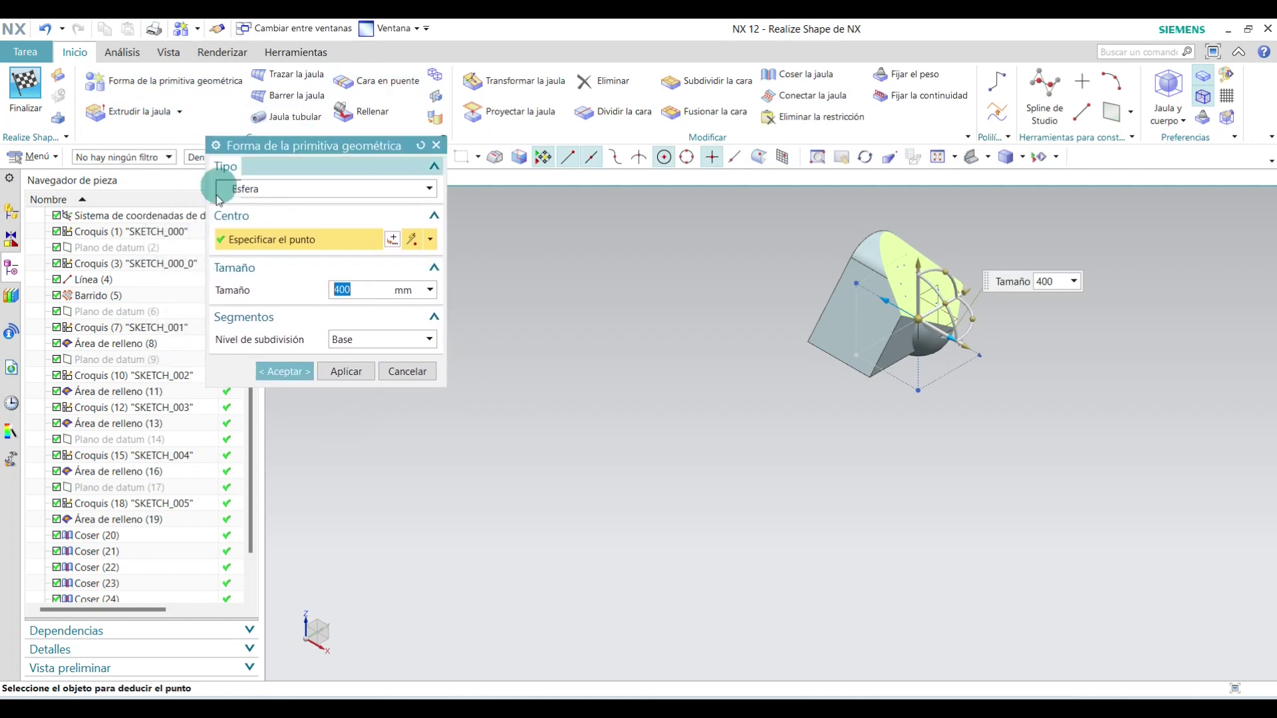
click(259, 191)
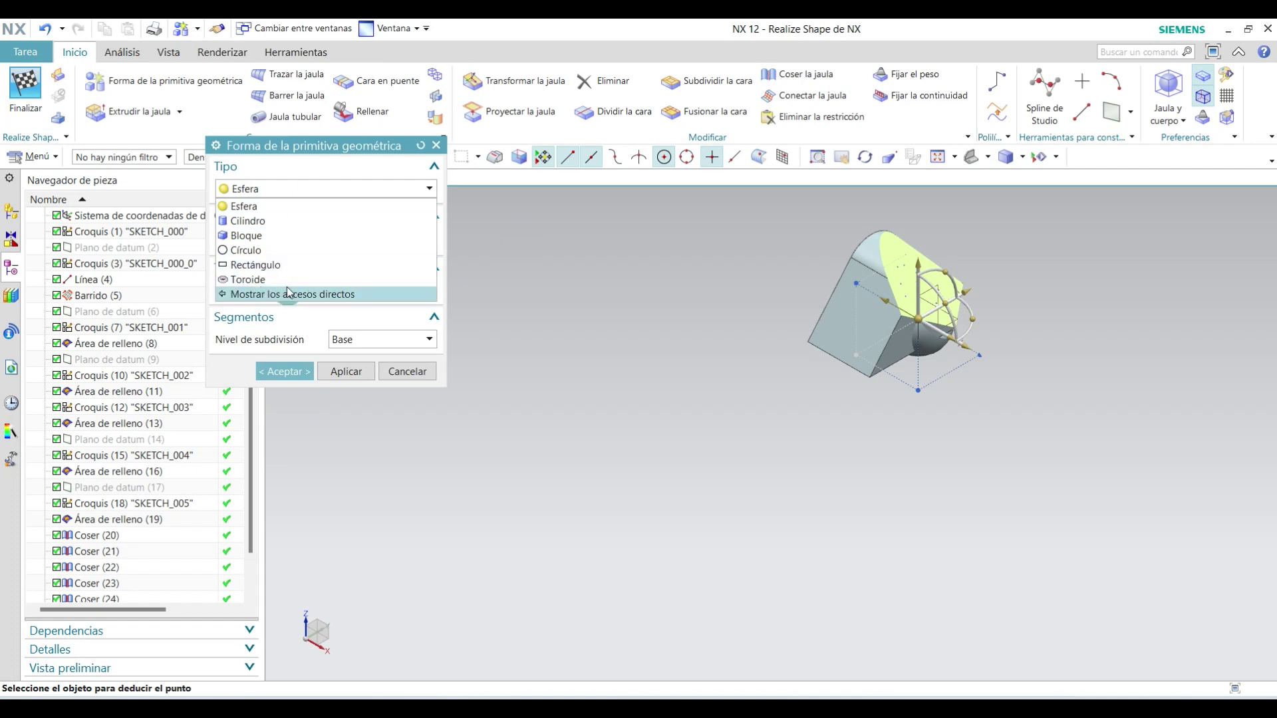
click(239, 208)
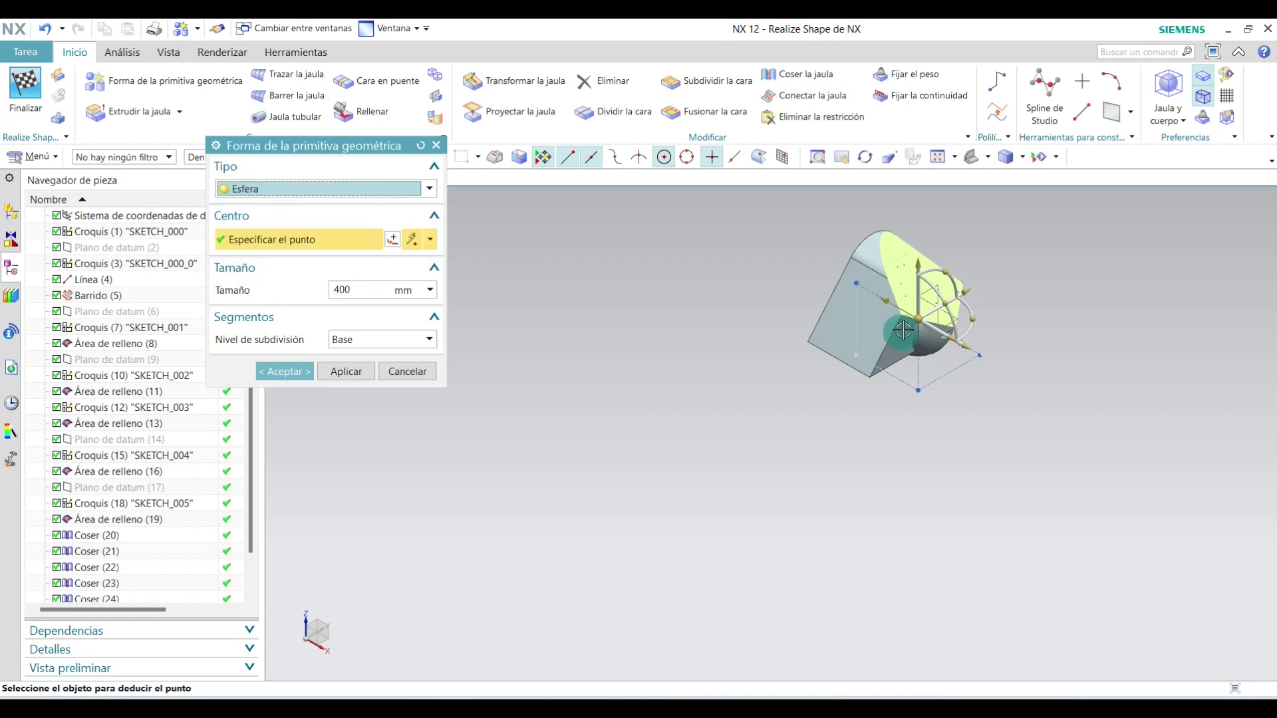
drag(921, 321, 607, 366)
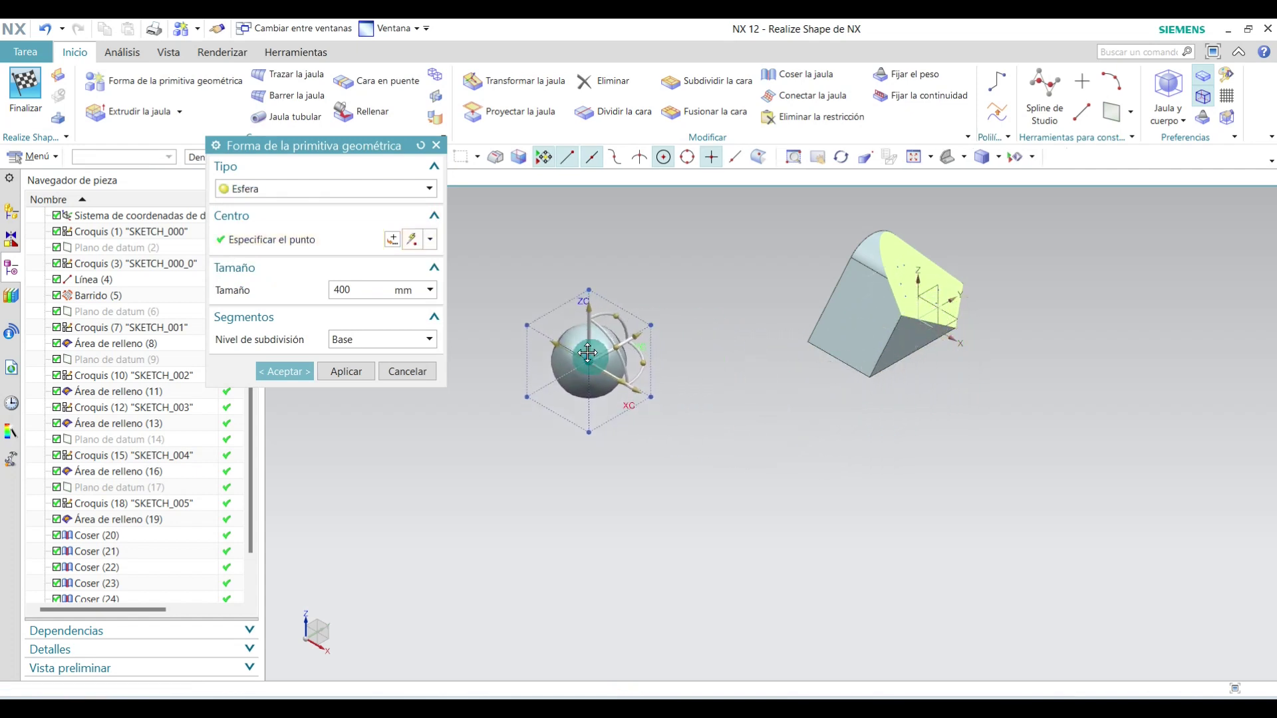
drag(607, 366, 582, 341)
click(302, 201)
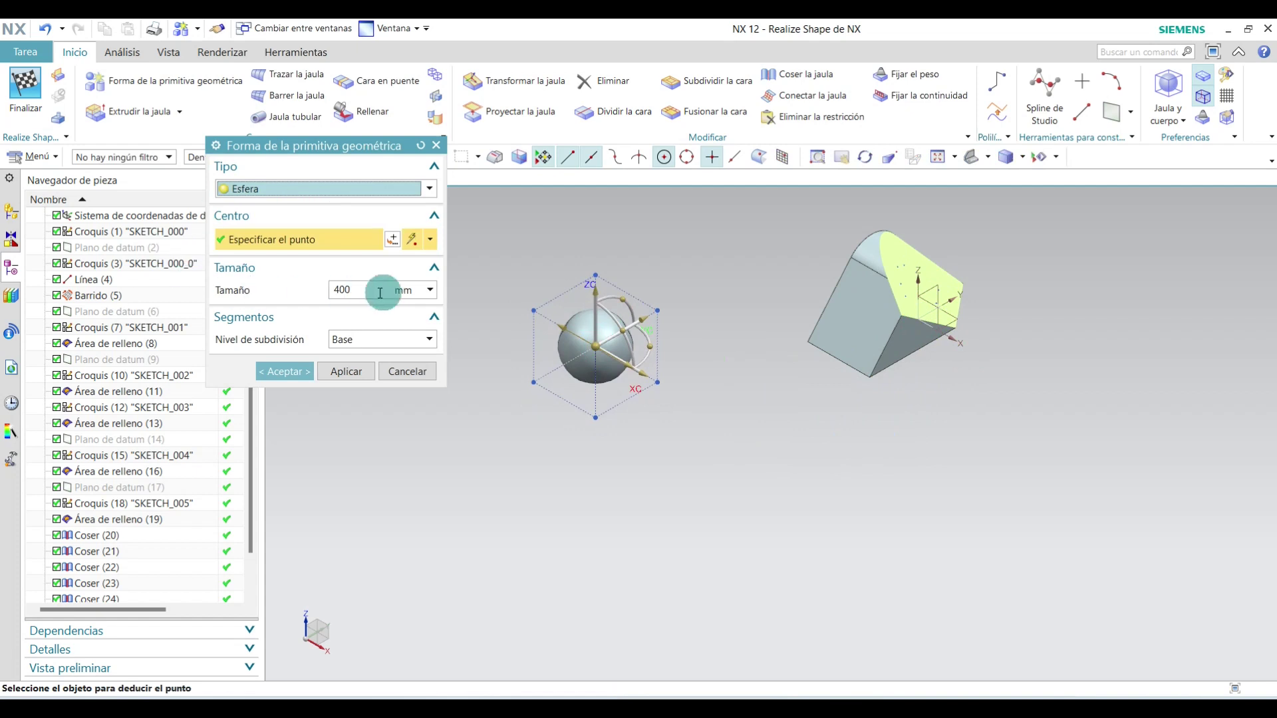
drag(376, 292, 264, 292)
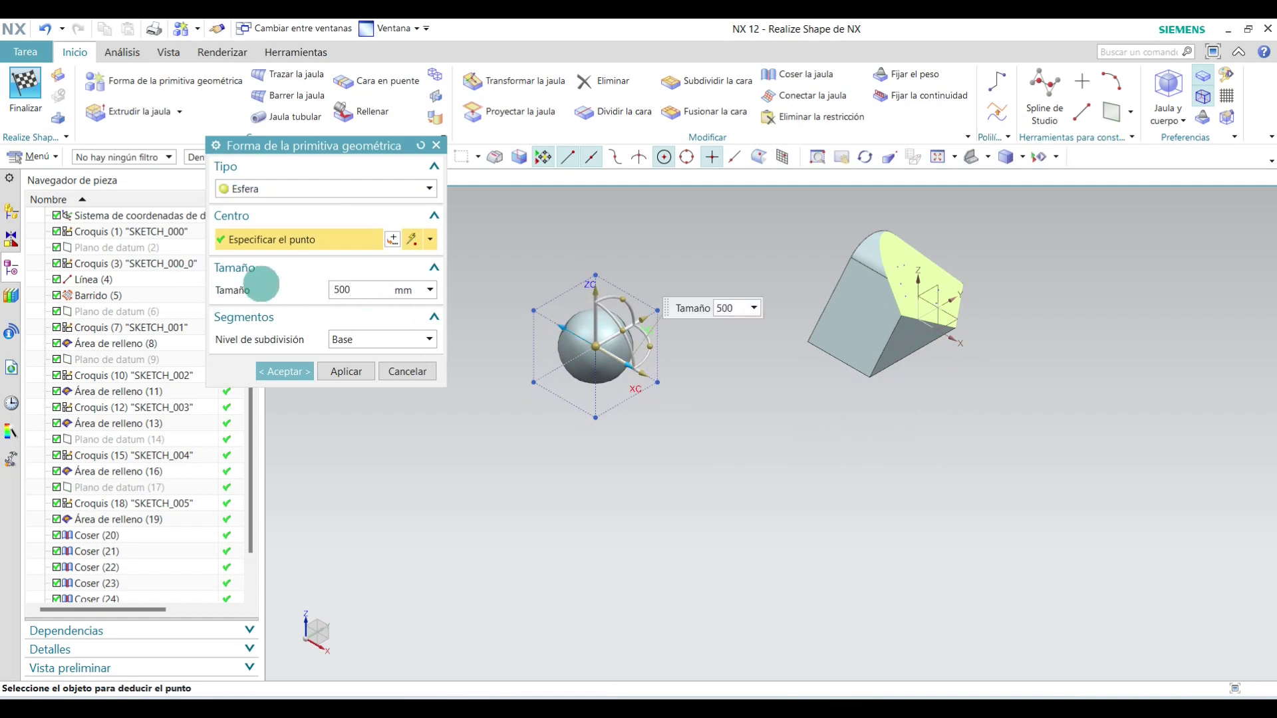
key(Return)
click(293, 374)
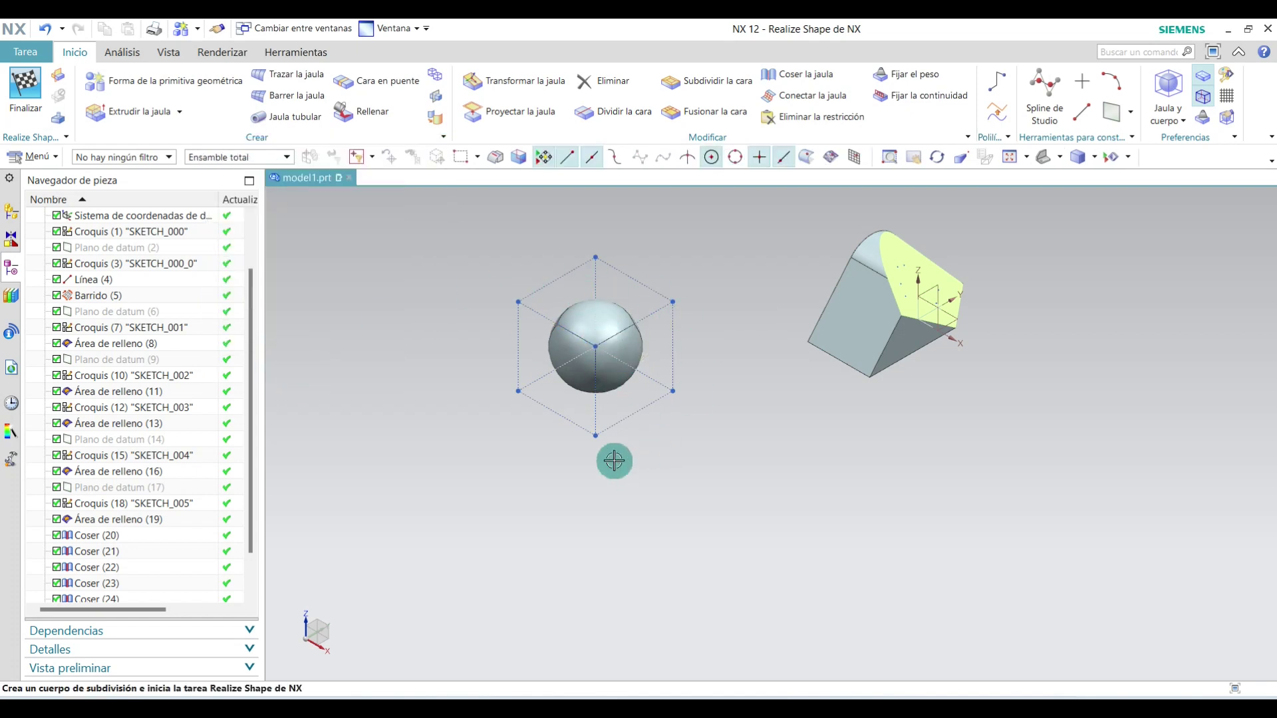
mouse_move(681, 436)
middle_down()
mouse_move(750, 397)
mouse_move(721, 422)
mouse_move(687, 422)
middle_up()
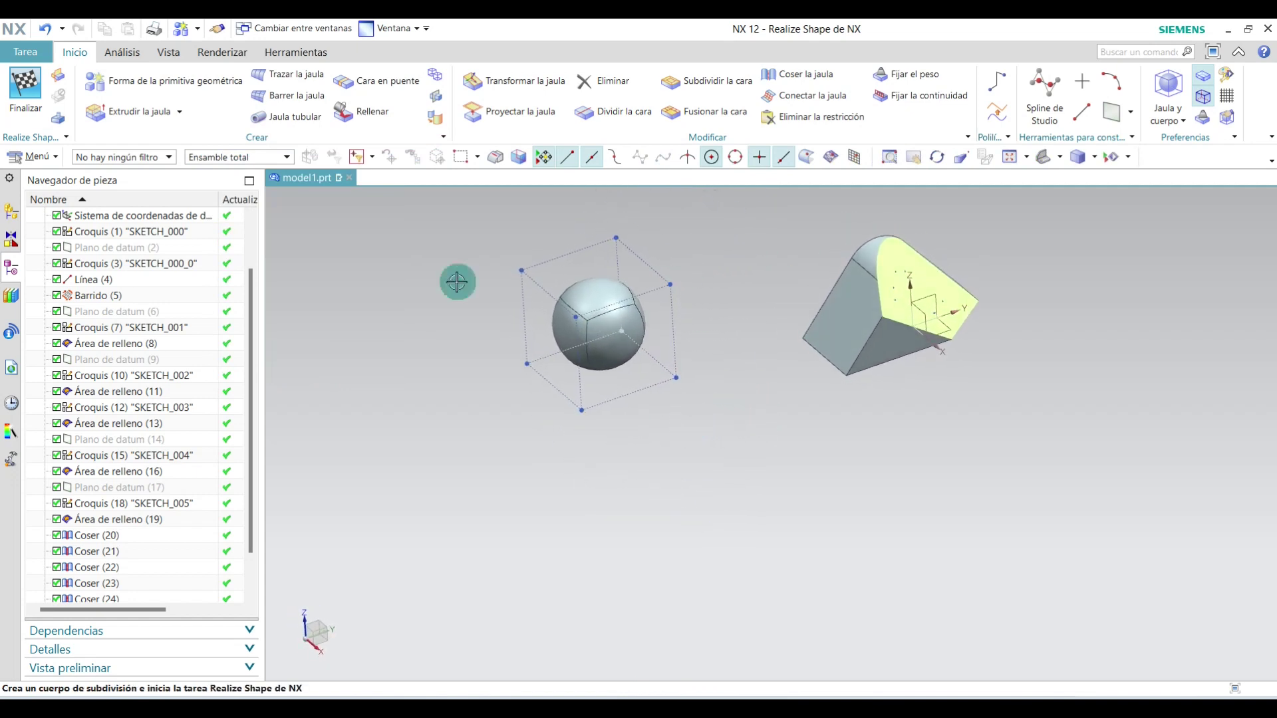
Start a cylinder primitive placed below-left of the sphere.
click(141, 81)
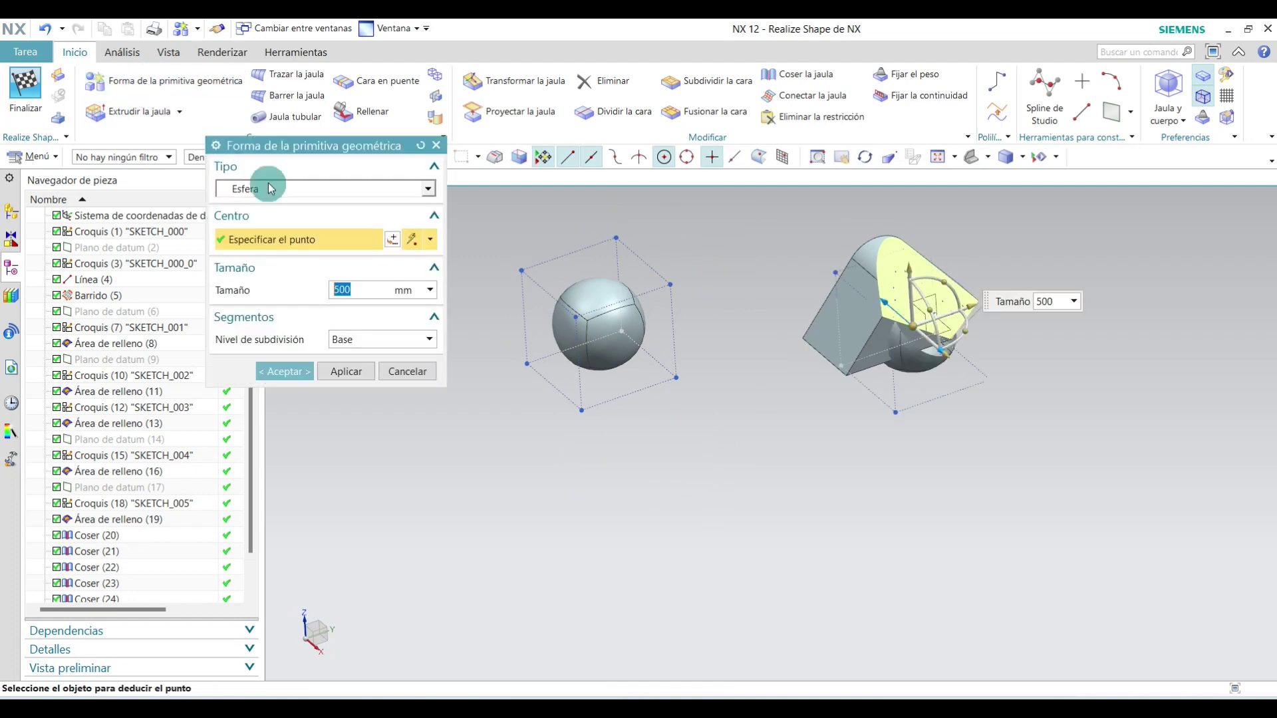
click(297, 191)
click(262, 220)
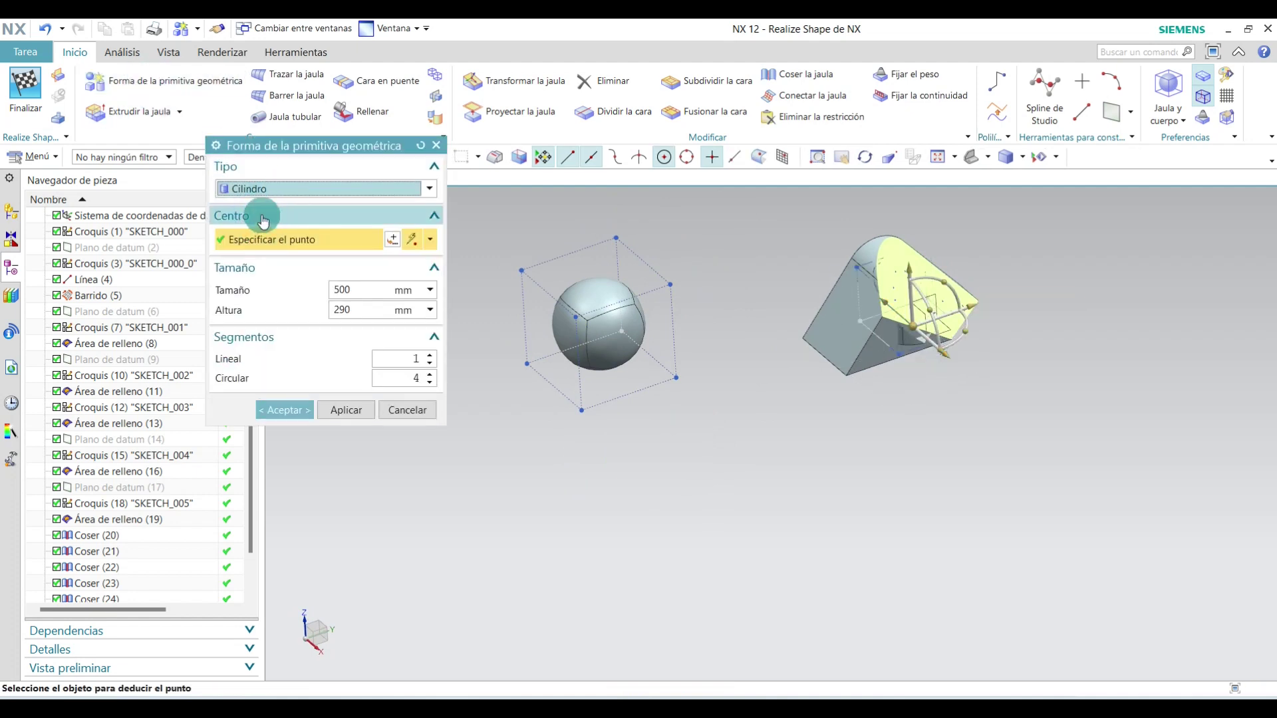
mouse_move(917, 324)
mouse_down()
mouse_move(458, 504)
mouse_move(386, 433)
mouse_up()
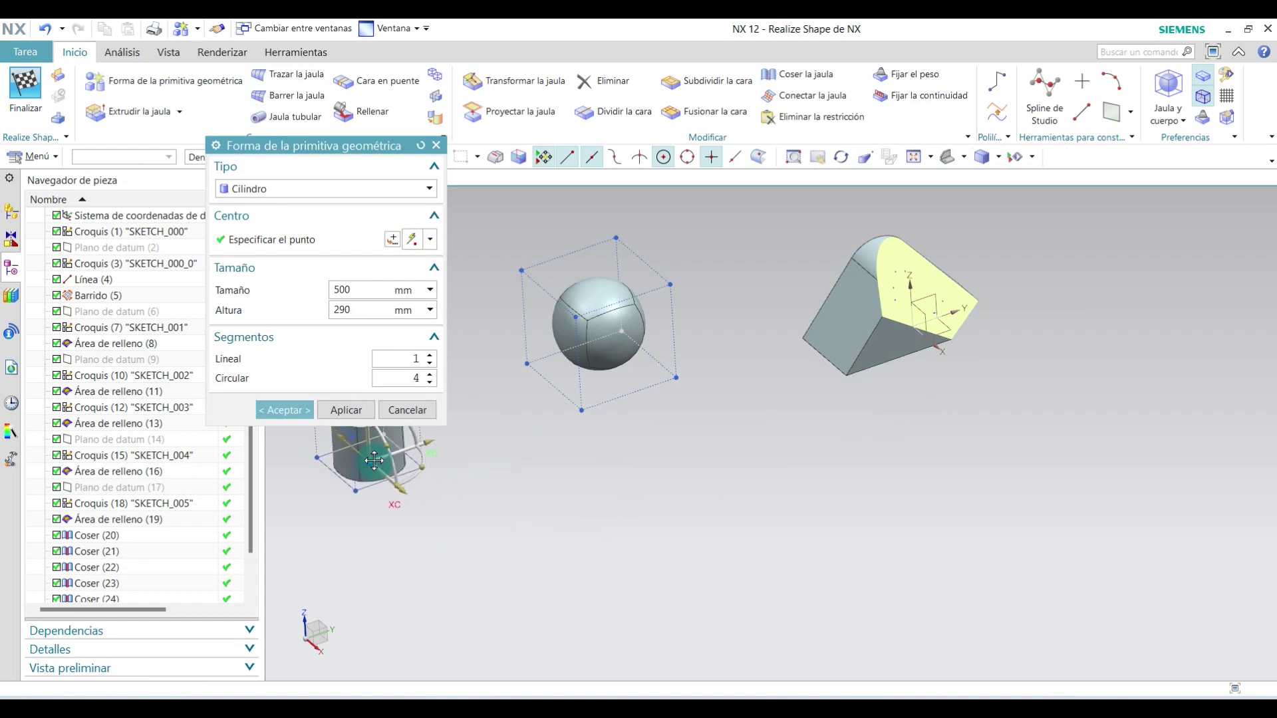
Stretch the 500 mm cylinder to 460 mm tall and accept it.
scroll(719, 392, down, 2)
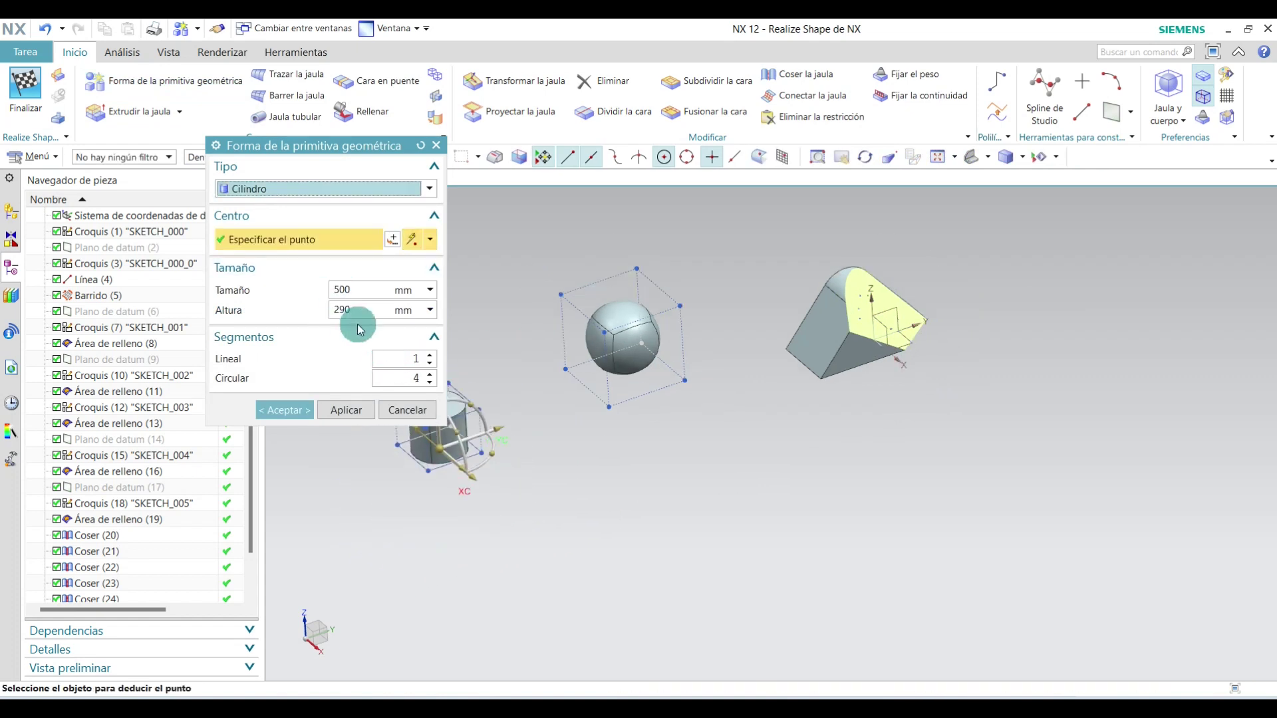
scroll(488, 458, up, 1)
scroll(479, 459, up, 1)
scroll(466, 462, up, 1)
scroll(451, 464, up, 2)
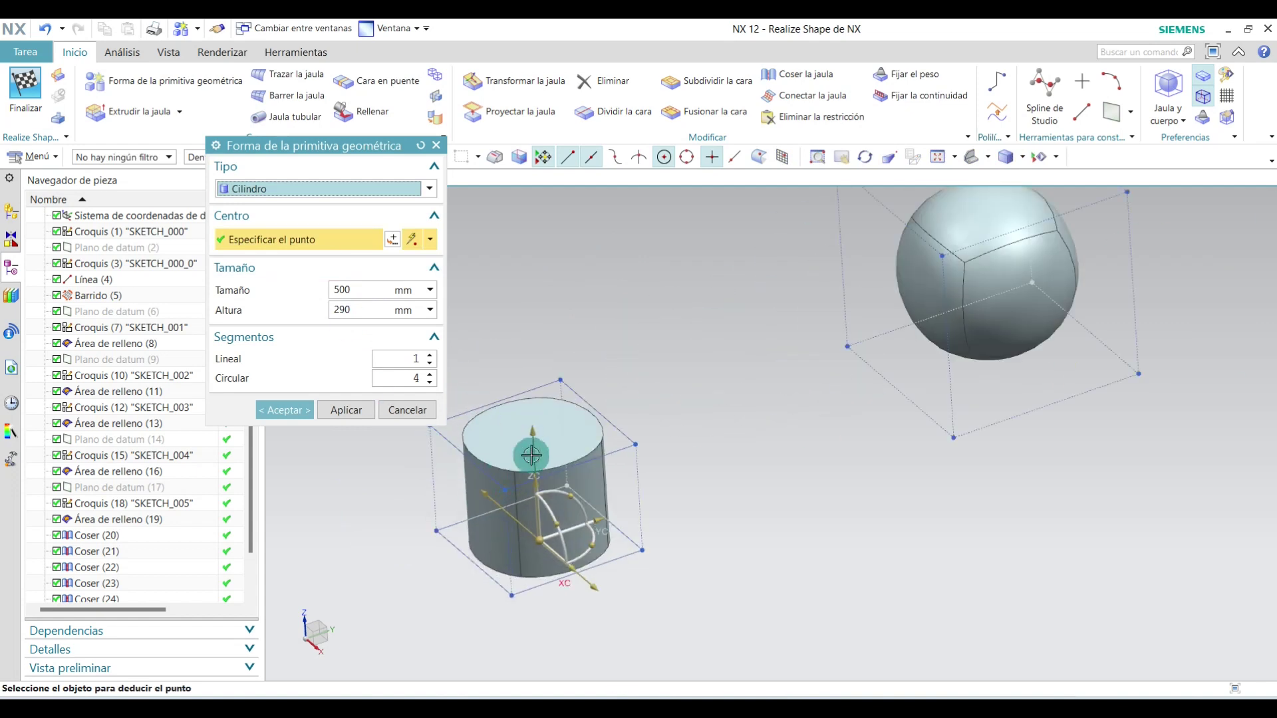
drag(536, 483, 535, 423)
mouse_move(527, 363)
mouse_down()
mouse_move(523, 244)
mouse_move(525, 308)
mouse_up()
click(275, 419)
scroll(621, 413, down, 4)
middle_drag(701, 452, 858, 434)
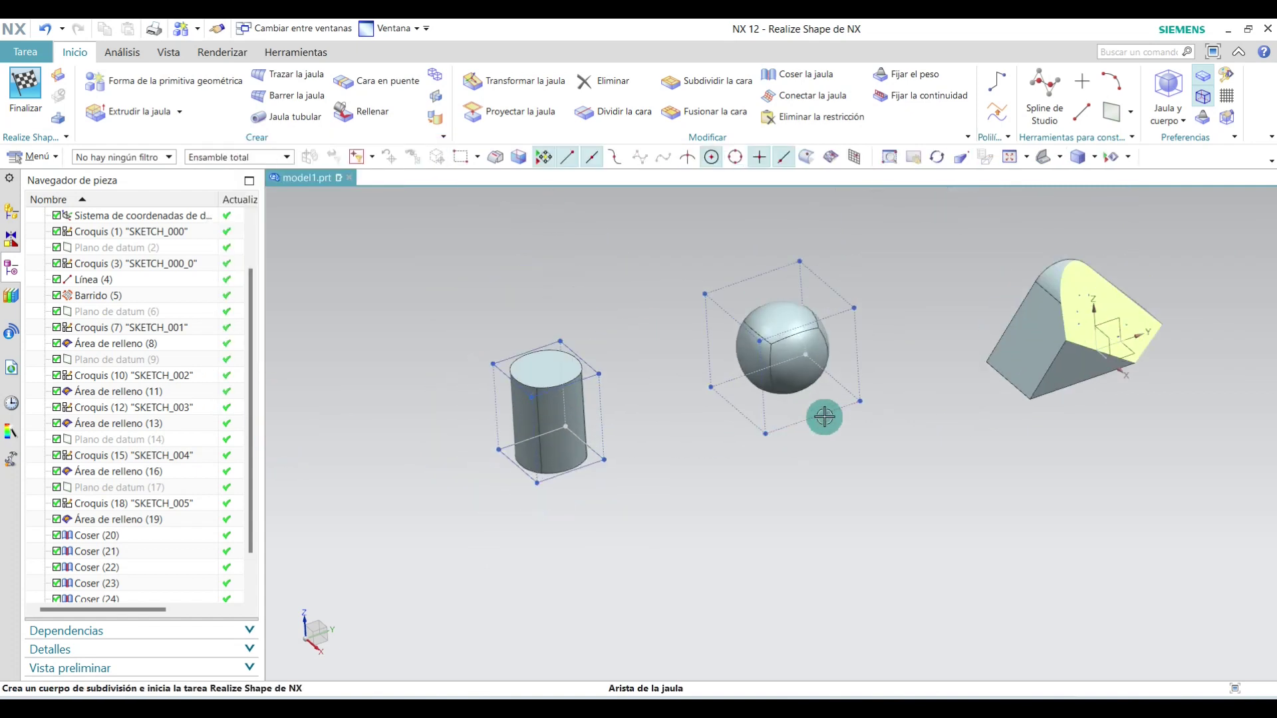
Create a subdivision torus (650 mm inner, 1610 mm outer) below the other bodies.
click(181, 81)
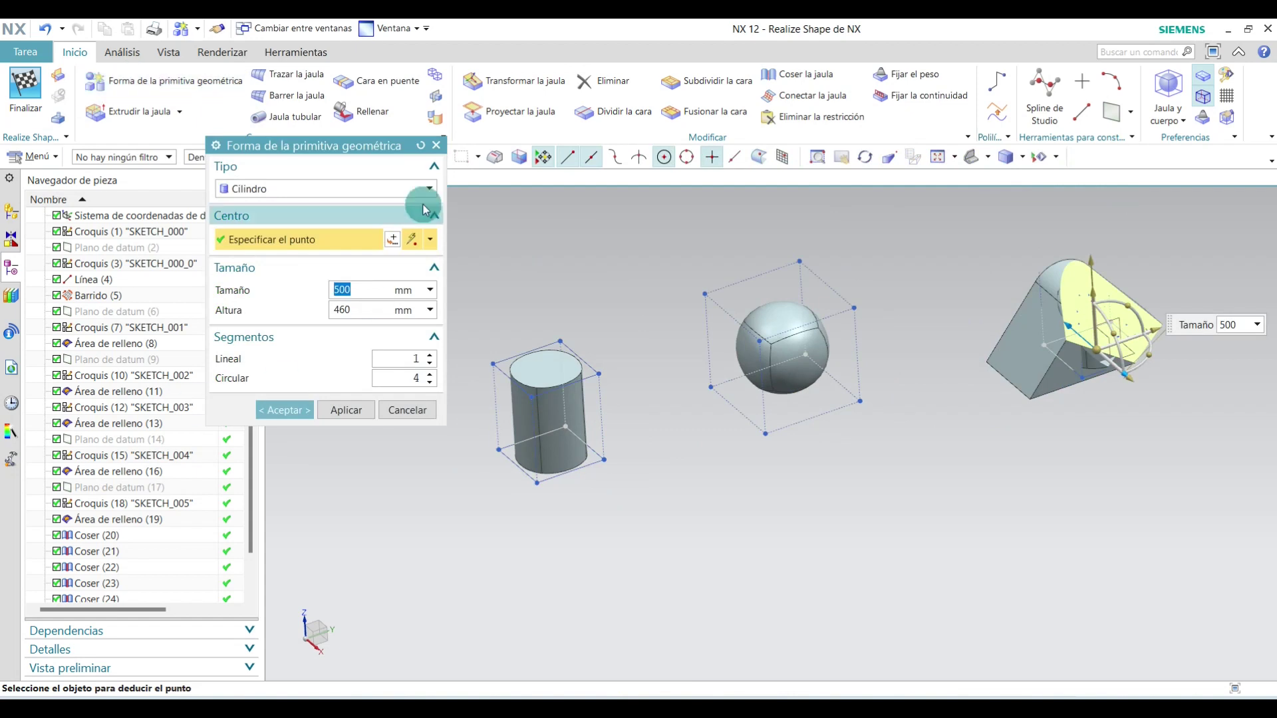
click(333, 191)
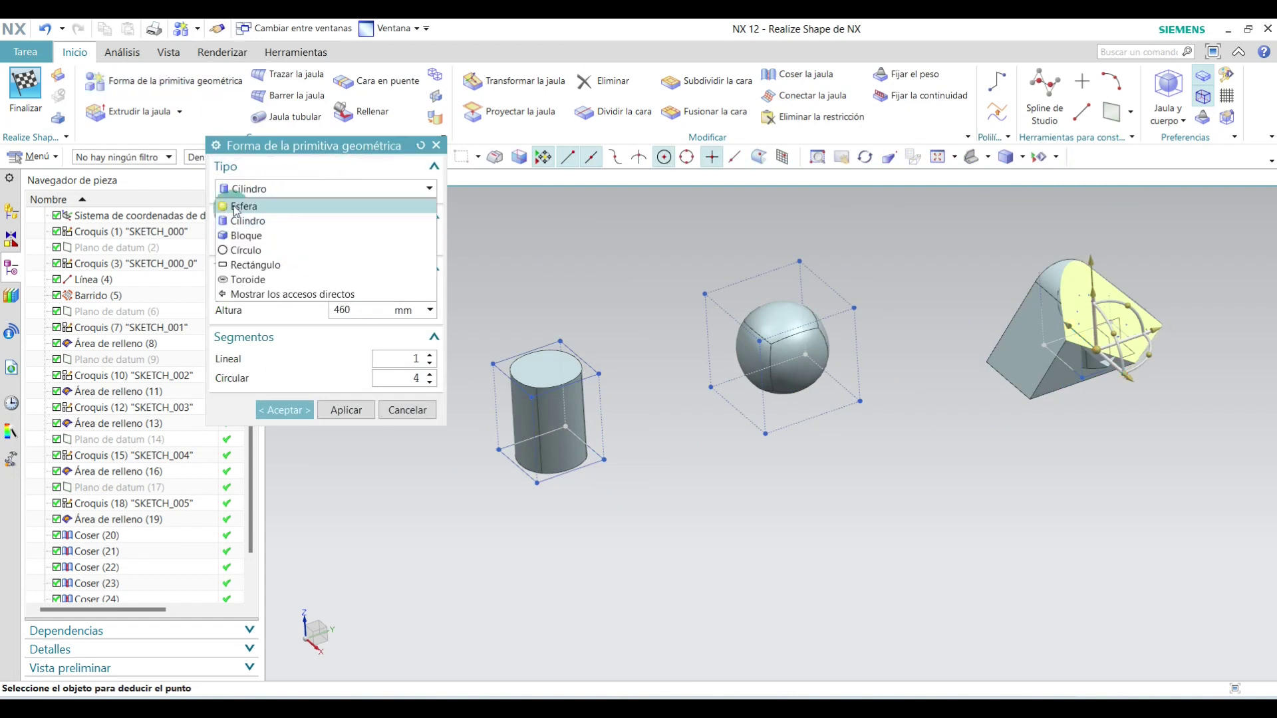
click(299, 276)
drag(1096, 346, 735, 511)
key(ctrl+f)
scroll(735, 511, up, 3)
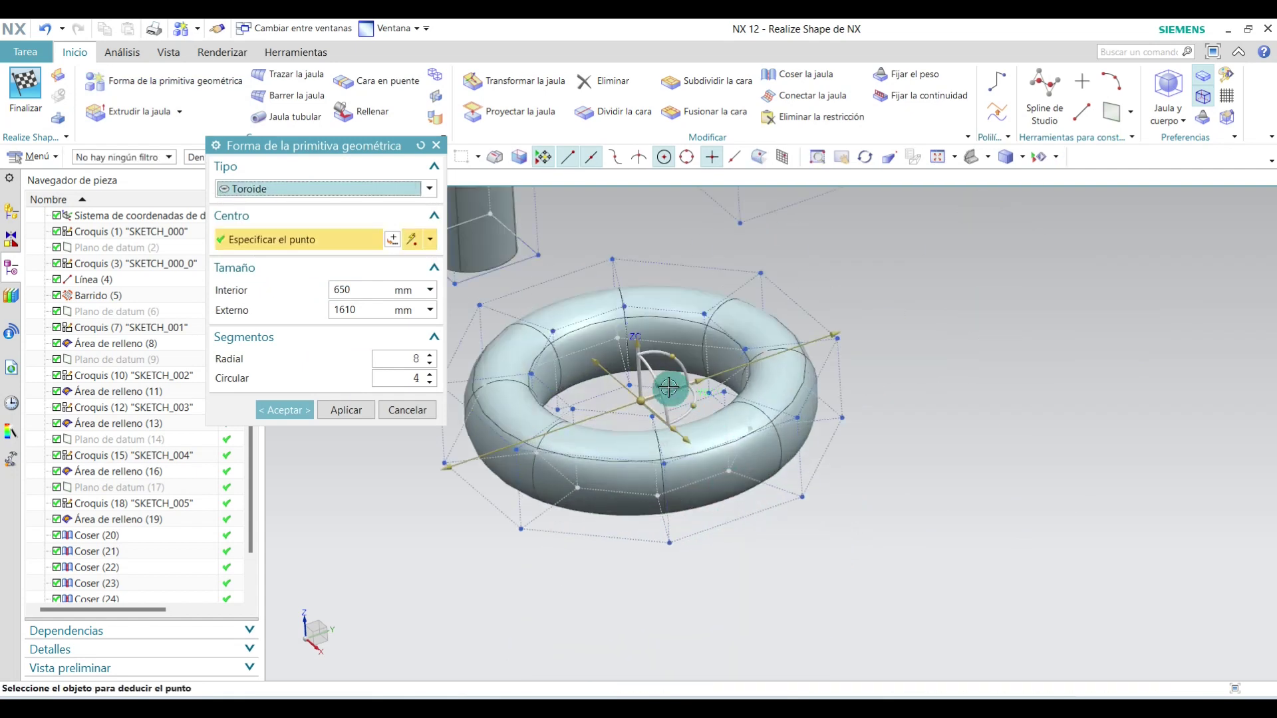
scroll(770, 370, down, 1)
scroll(770, 370, down, 2)
middle_drag(771, 370, 642, 206)
click(291, 417)
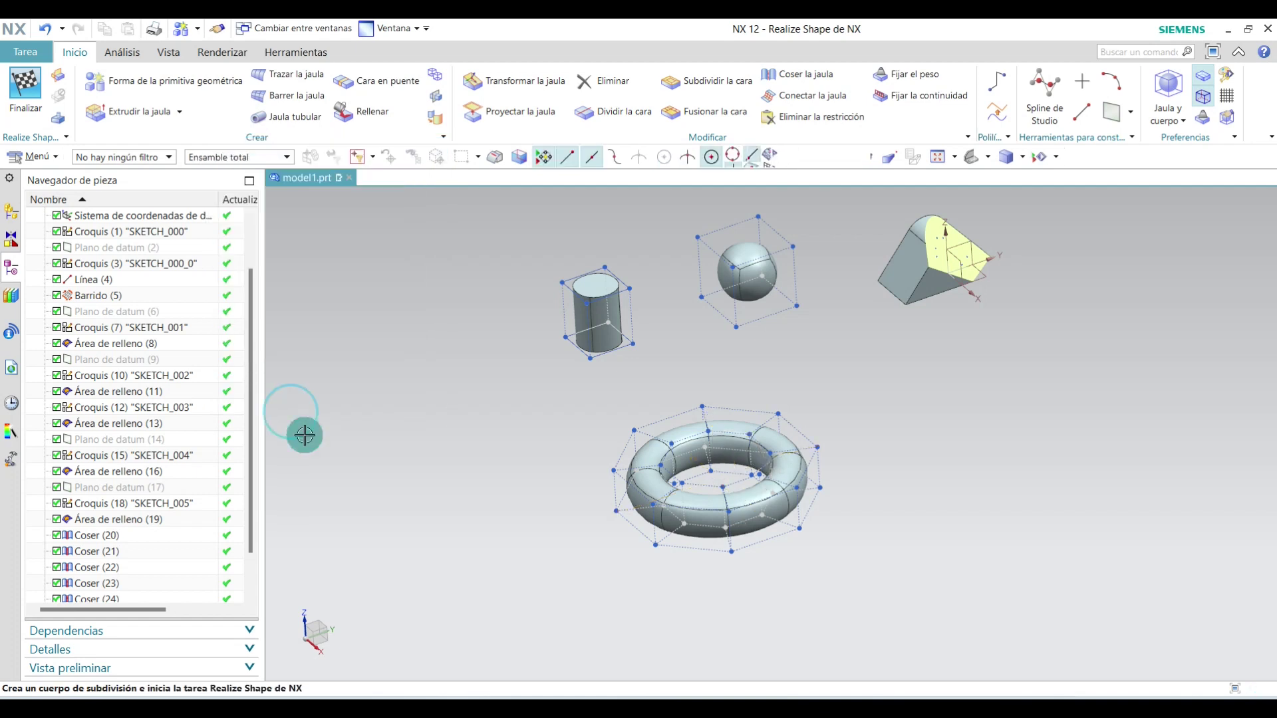
Undo the last action and snap the view to isometric.
key(ctrl+z)
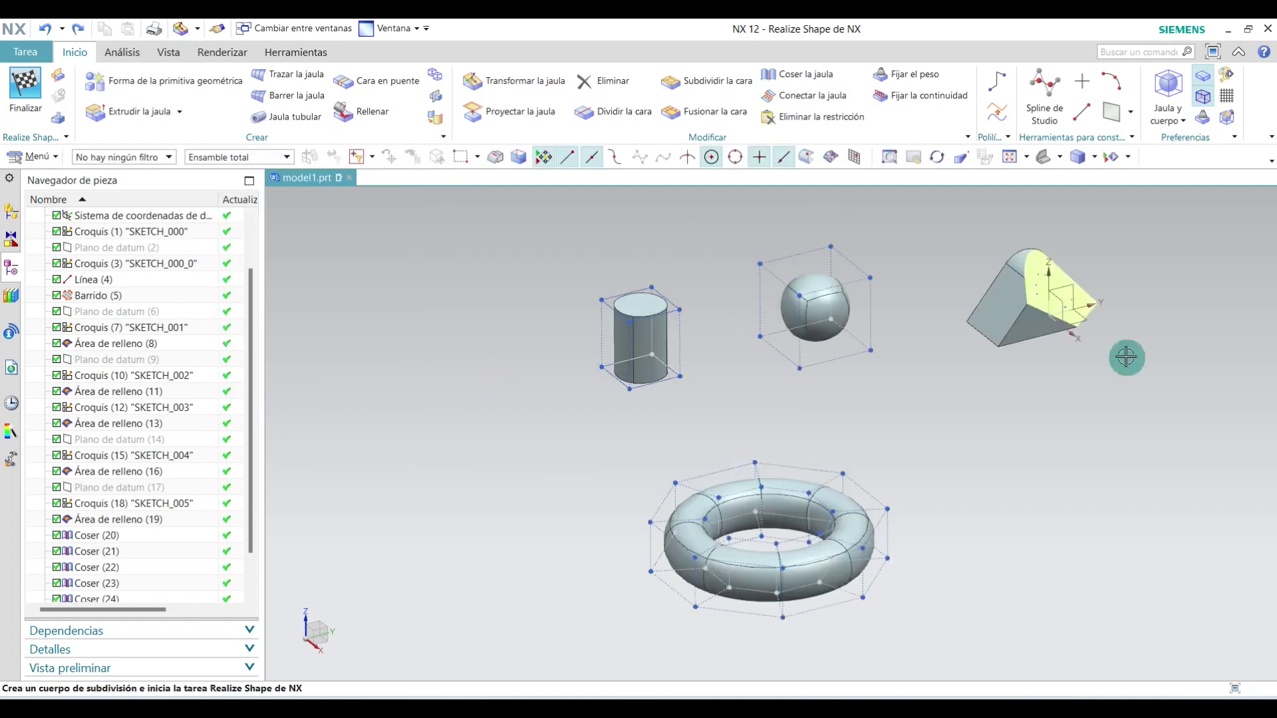
click(1077, 157)
click(1091, 188)
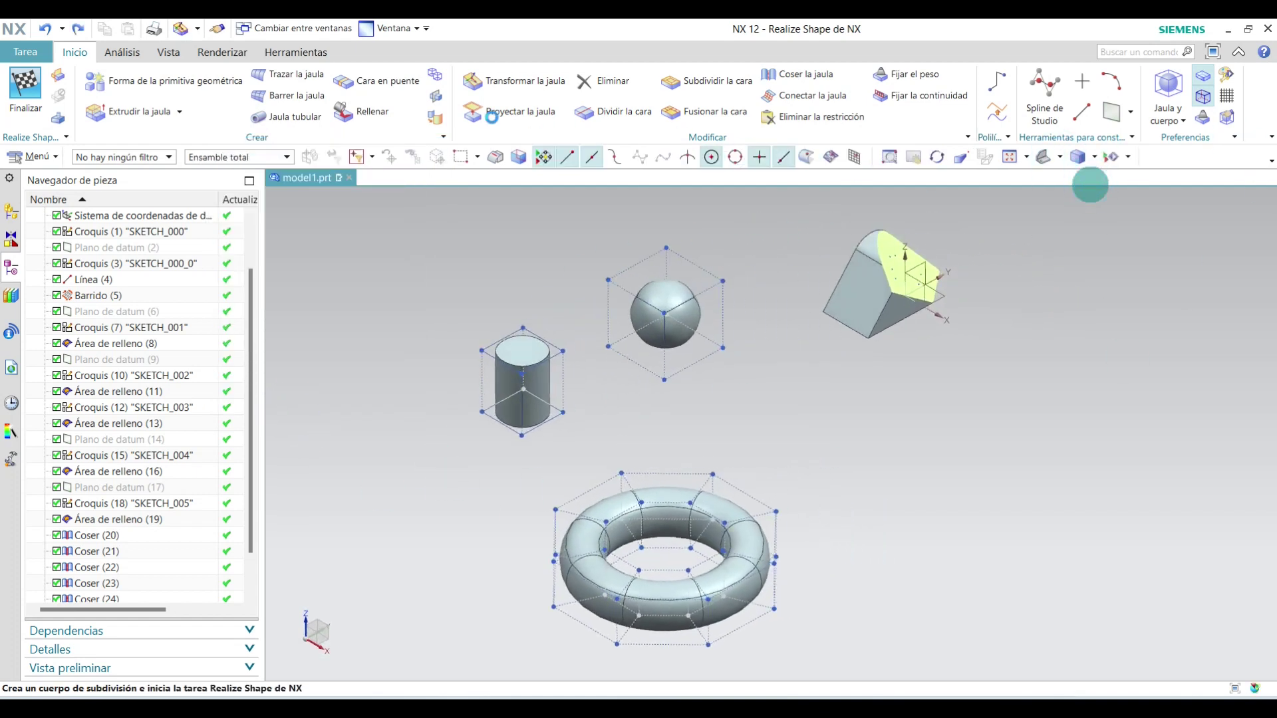
Drag the sphere's top cage face upward to stretch it into a tall ellipsoid.
click(510, 82)
click(631, 258)
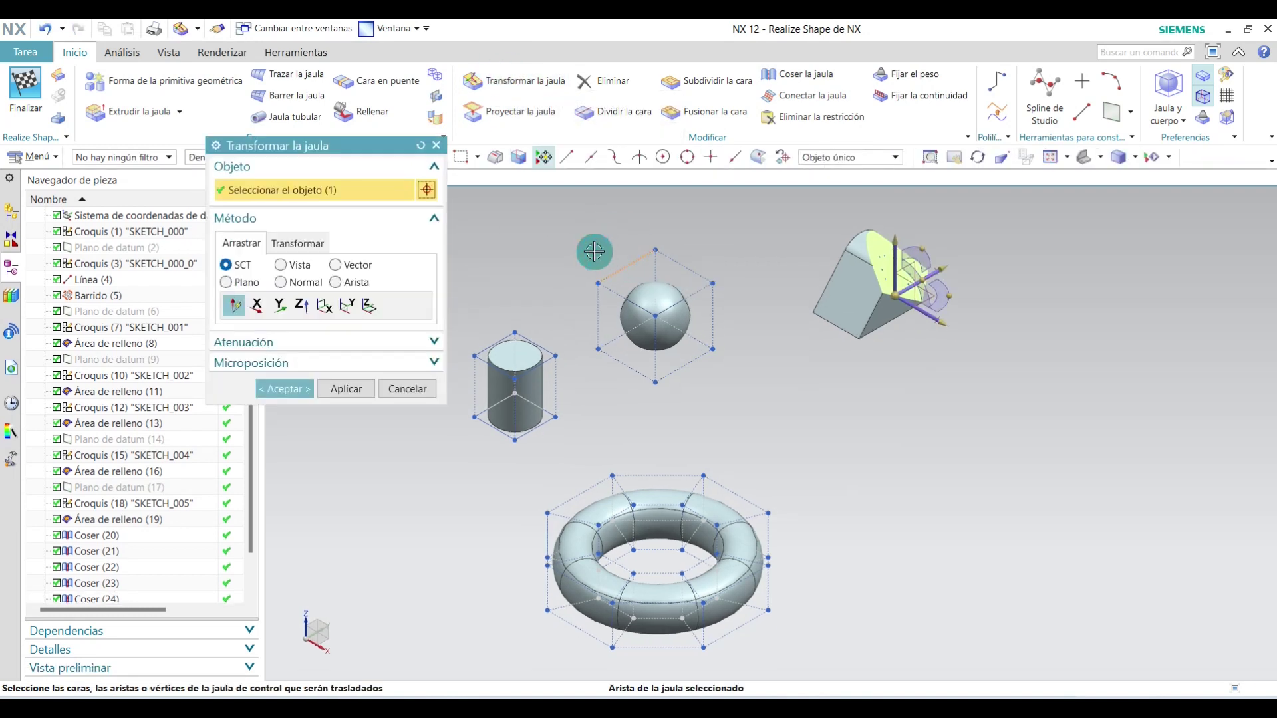
mouse_move(660, 254)
mouse_down()
mouse_move(713, 304)
mouse_move(673, 272)
mouse_up()
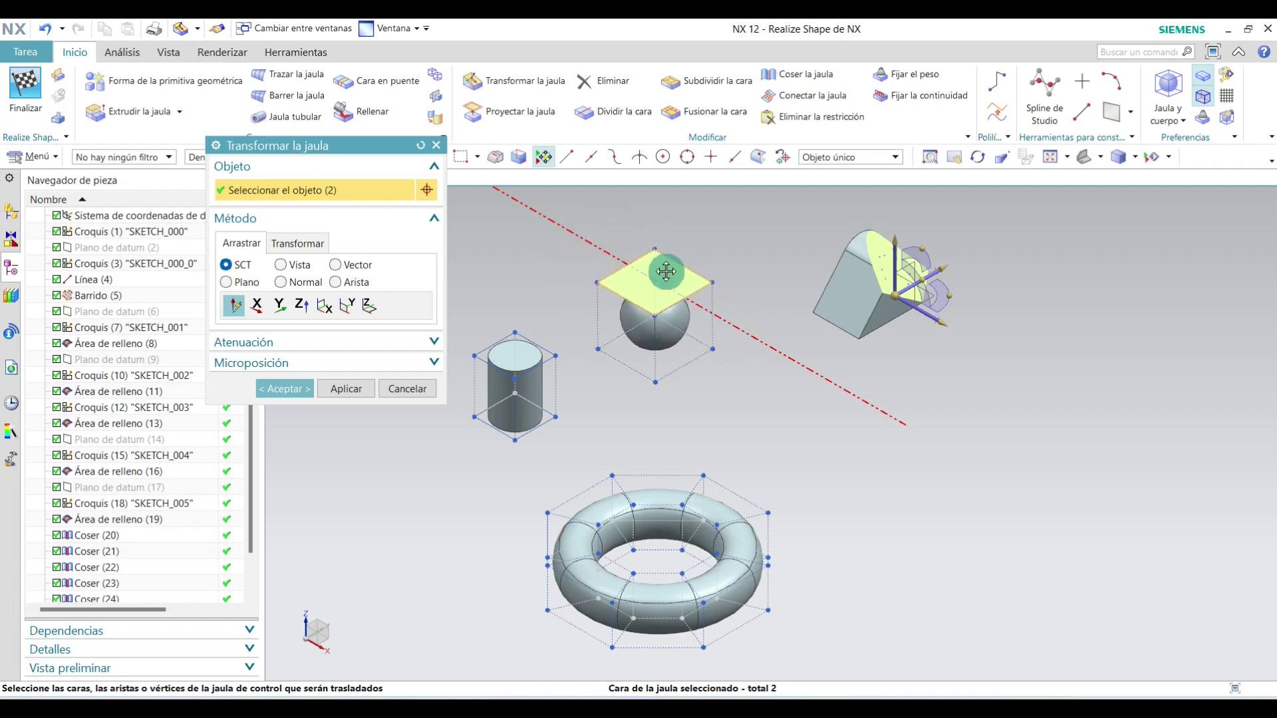
mouse_move(662, 266)
mouse_down()
mouse_move(670, 275)
mouse_move(654, 231)
mouse_up()
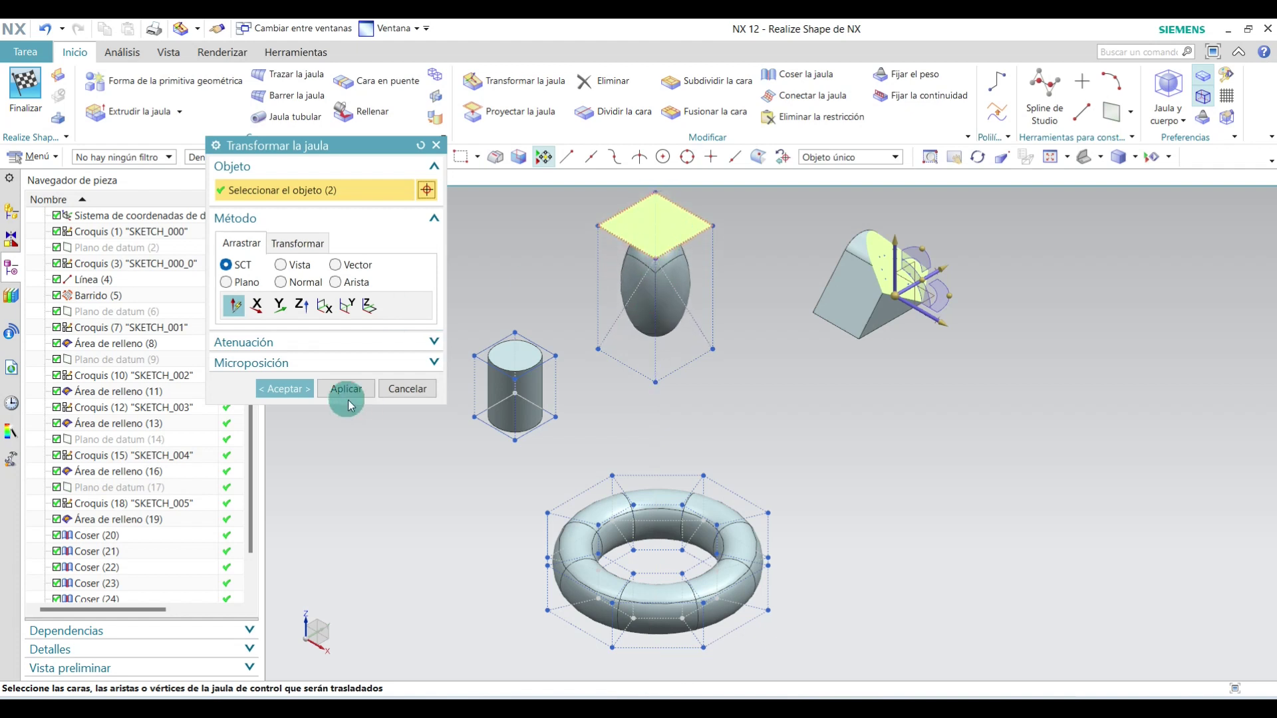
click(285, 388)
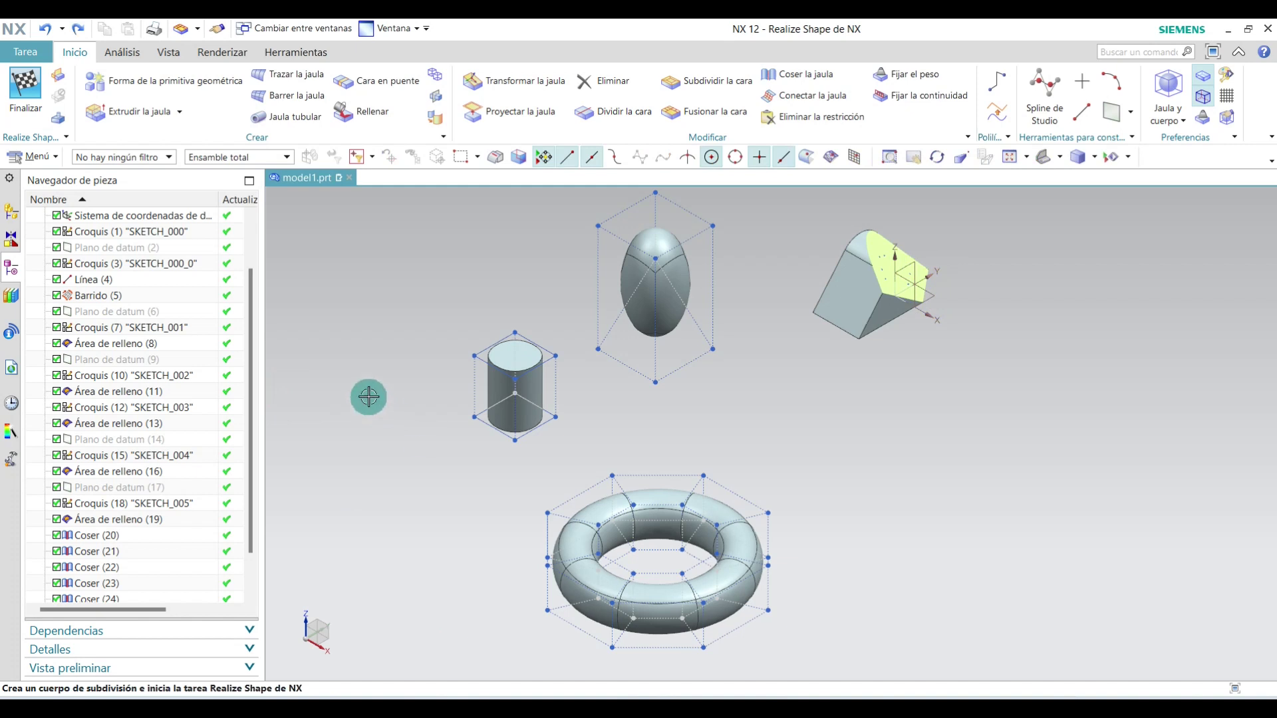
Merge two adjacent top torus cage faces into one, then reorient to show all bodies.
click(725, 110)
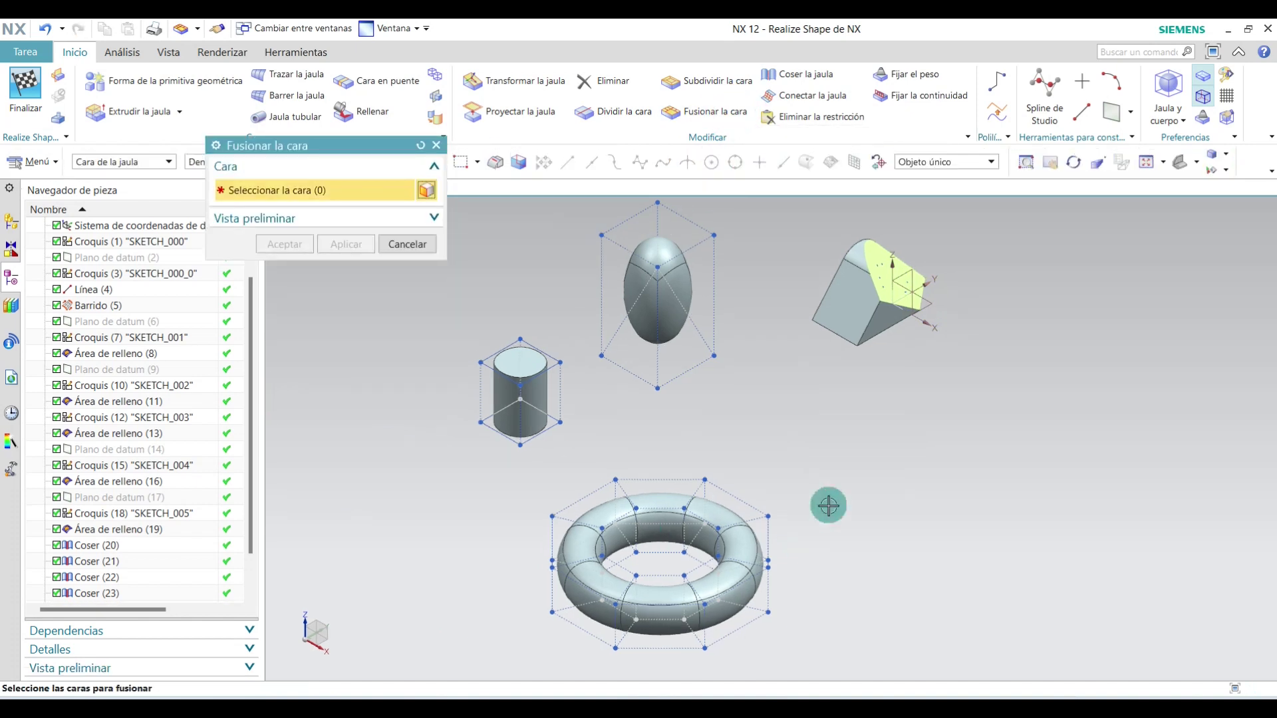
click(674, 486)
click(719, 492)
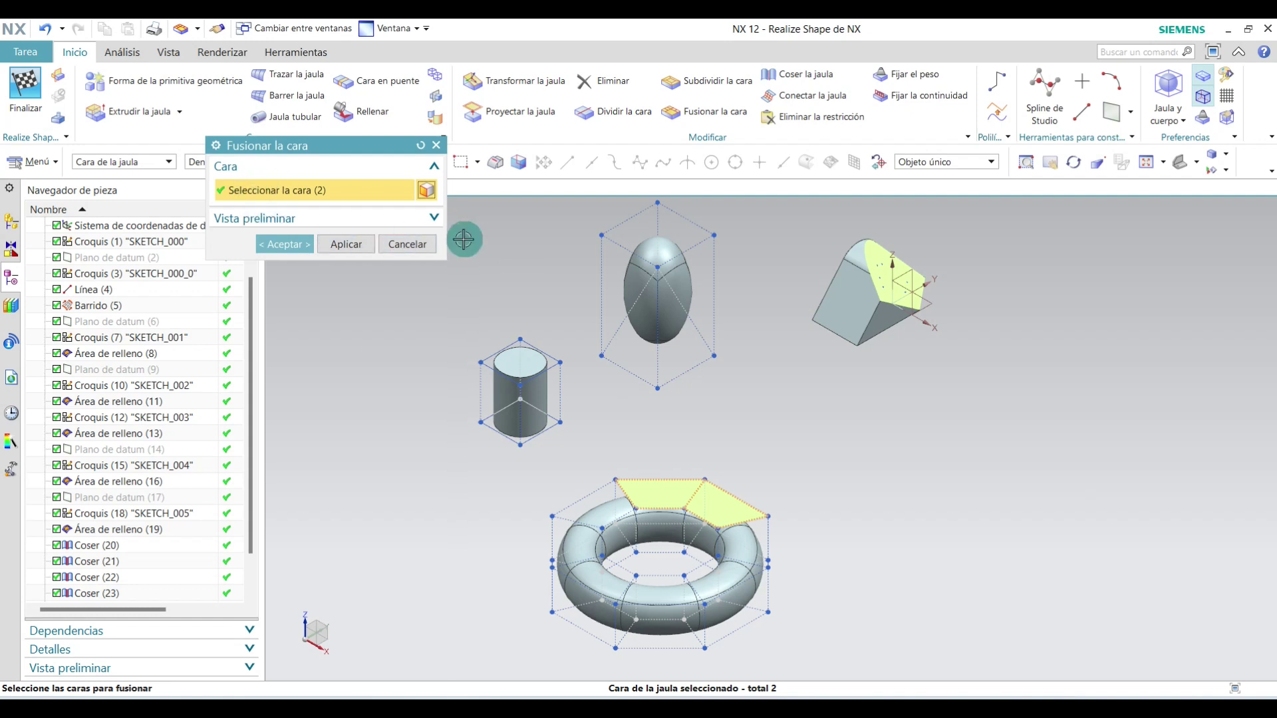
click(285, 244)
scroll(725, 541, up, 1)
scroll(725, 541, up, 2)
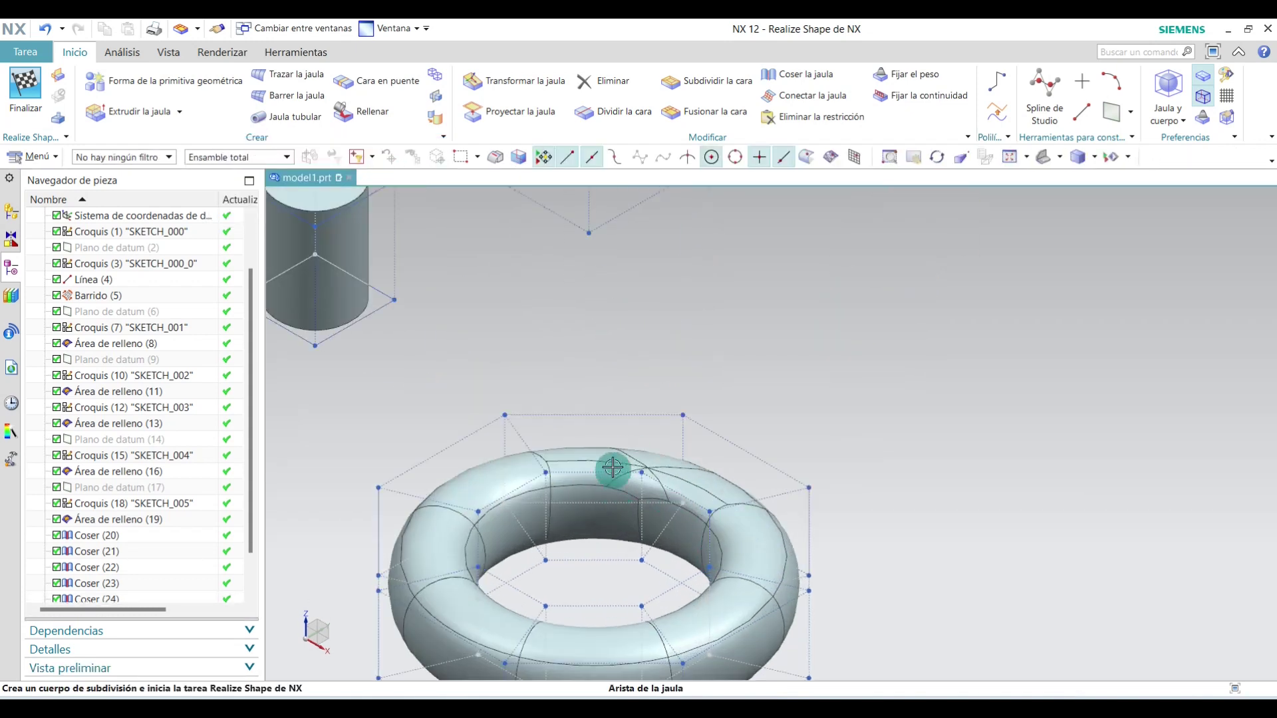
scroll(764, 436, down, 2)
scroll(754, 373, down, 2)
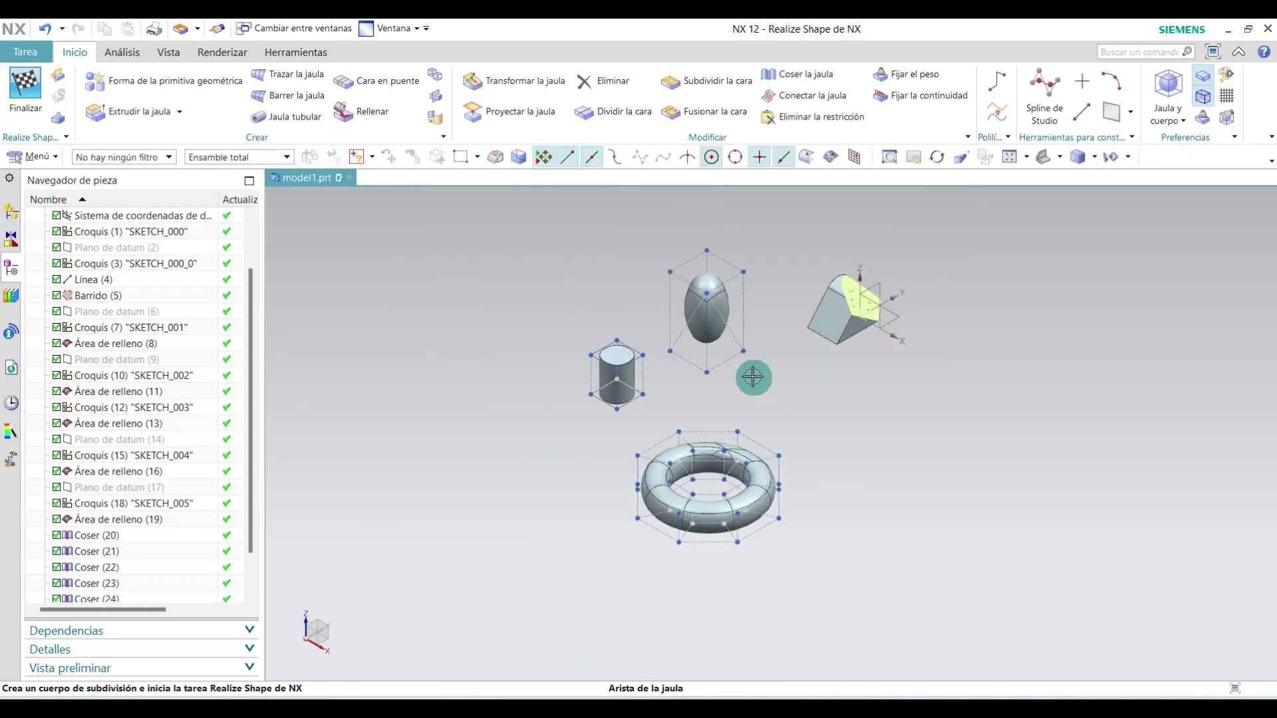
scroll(757, 418, up, 1)
click(1073, 163)
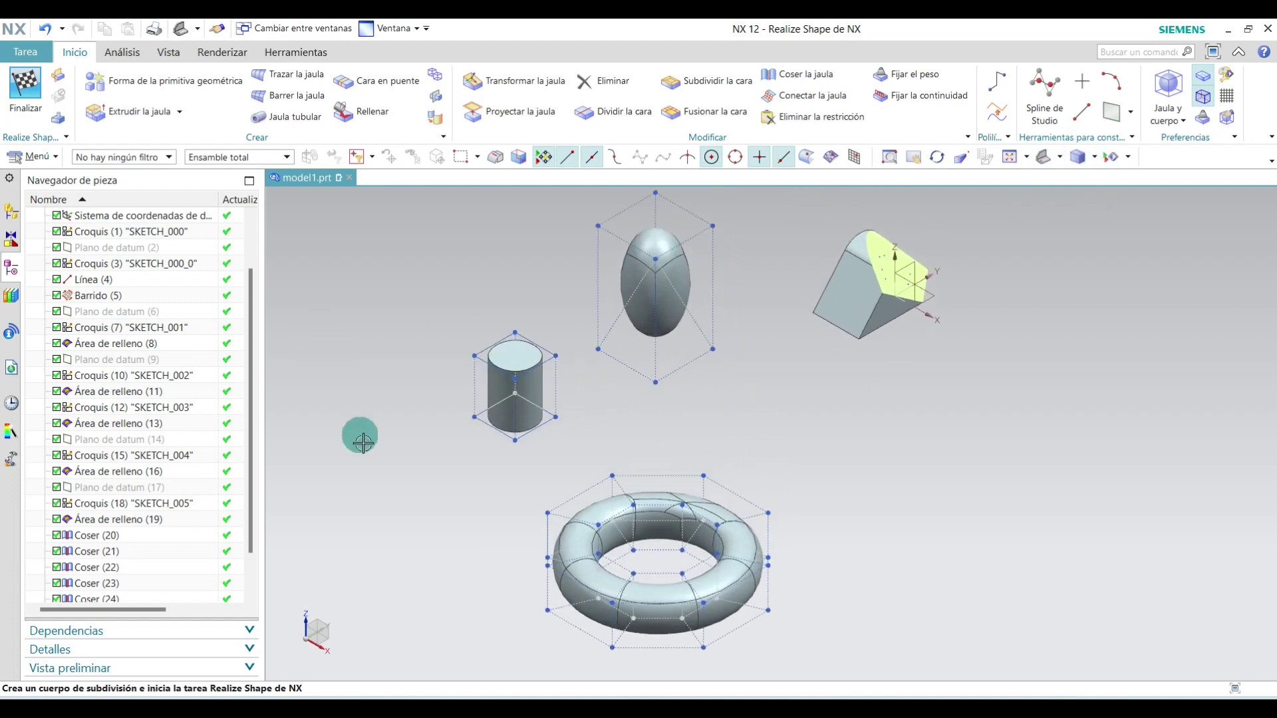
Subdivide the merged torus cage face, then inspect the result and restore the view.
click(731, 80)
click(588, 502)
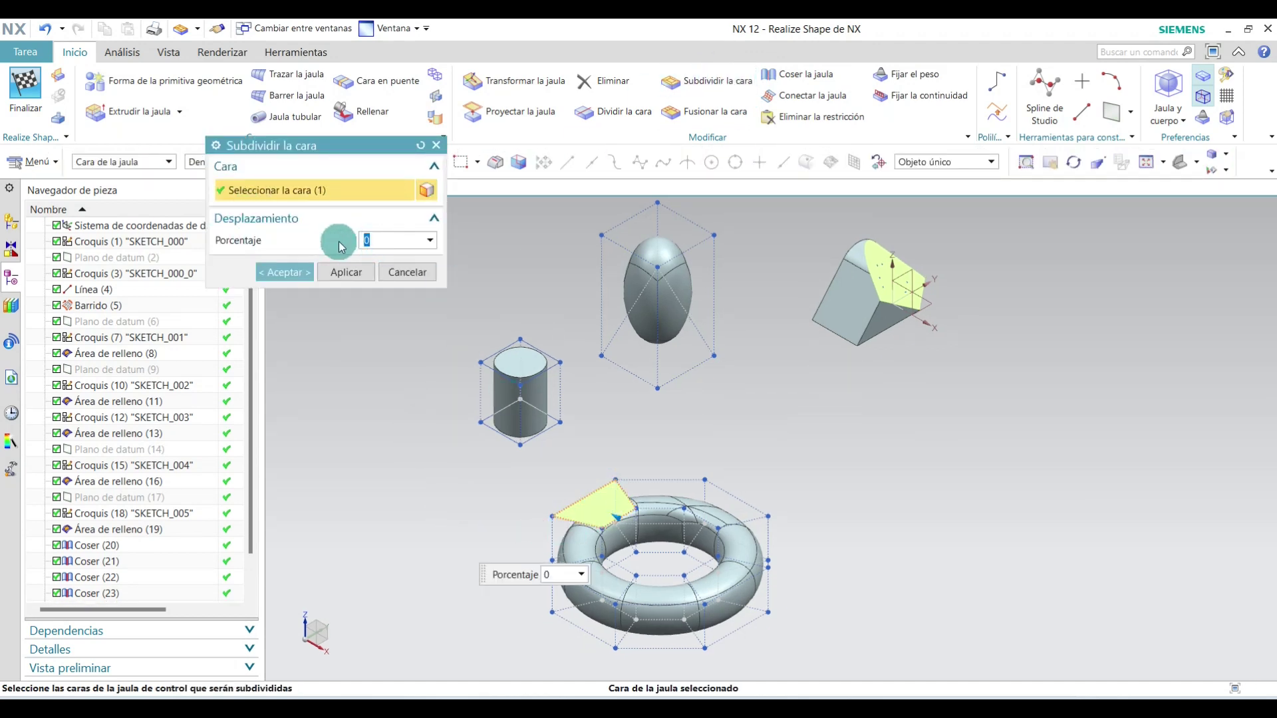
click(337, 272)
click(284, 272)
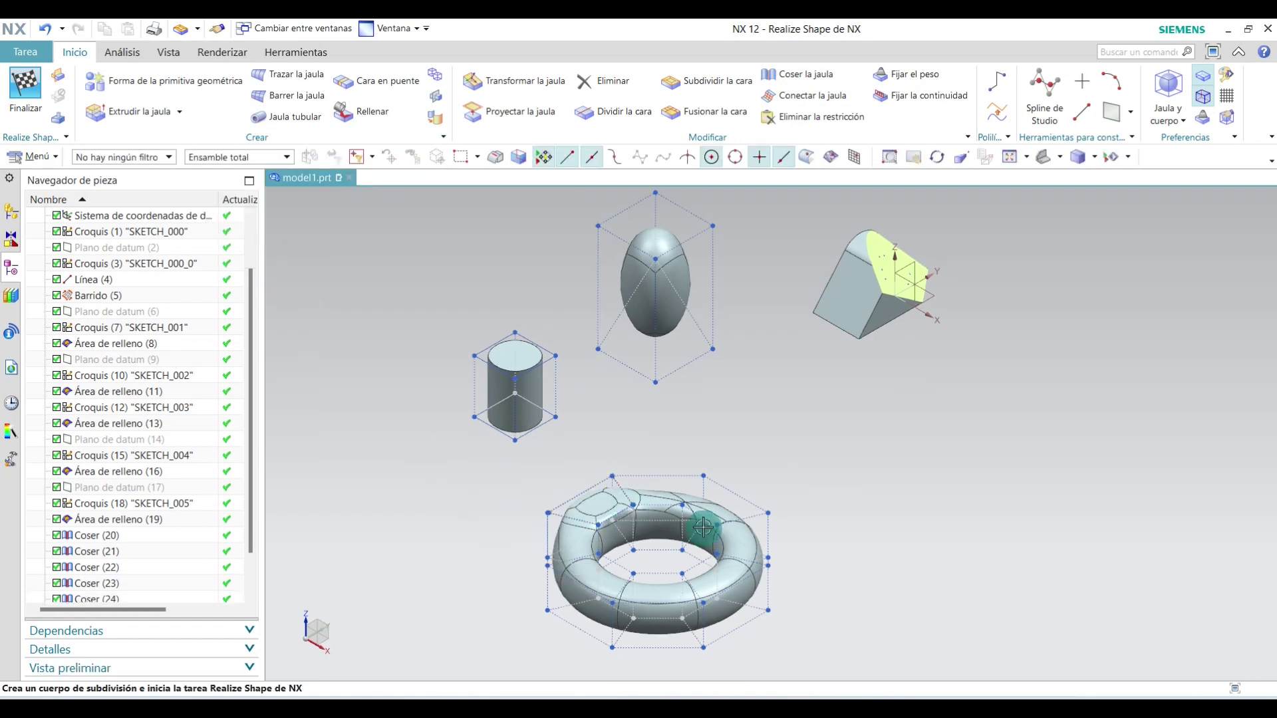
scroll(901, 569, up, 2)
mouse_move(494, 483)
middle_down()
mouse_move(606, 464)
mouse_move(589, 456)
mouse_move(620, 425)
middle_up()
scroll(620, 426, up, 1)
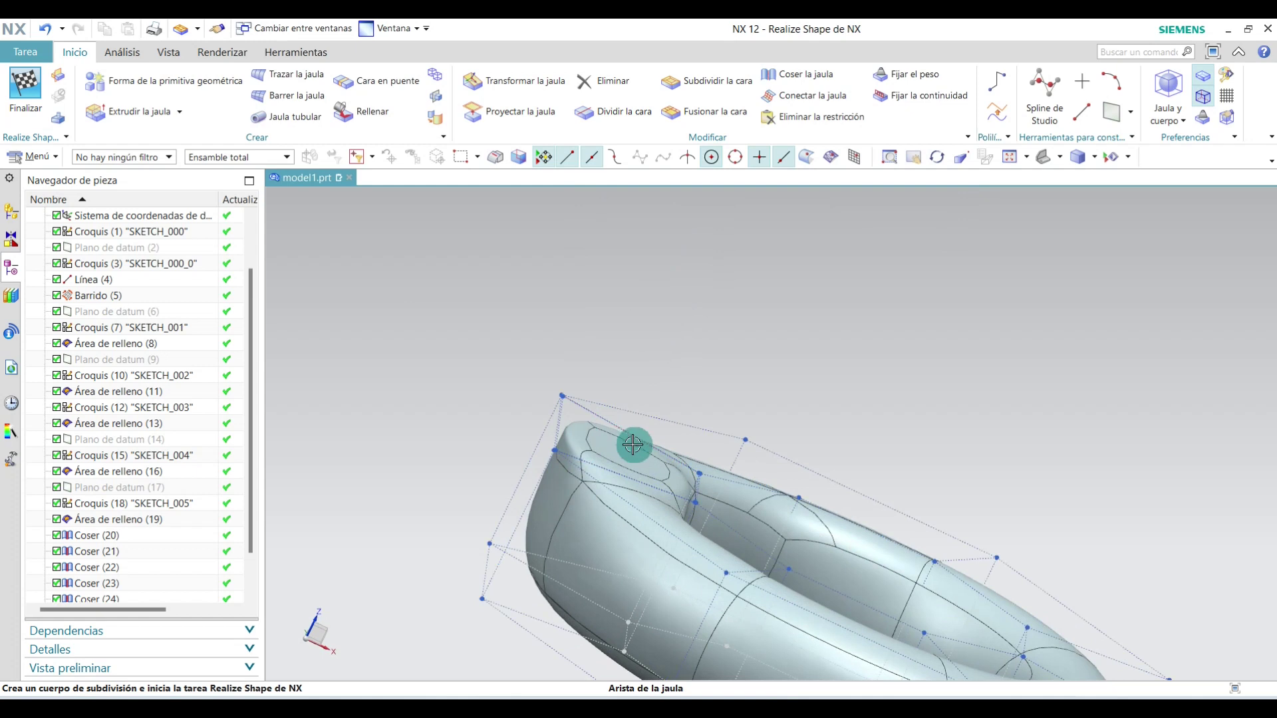
scroll(632, 442, up, 3)
click(1036, 167)
click(1087, 183)
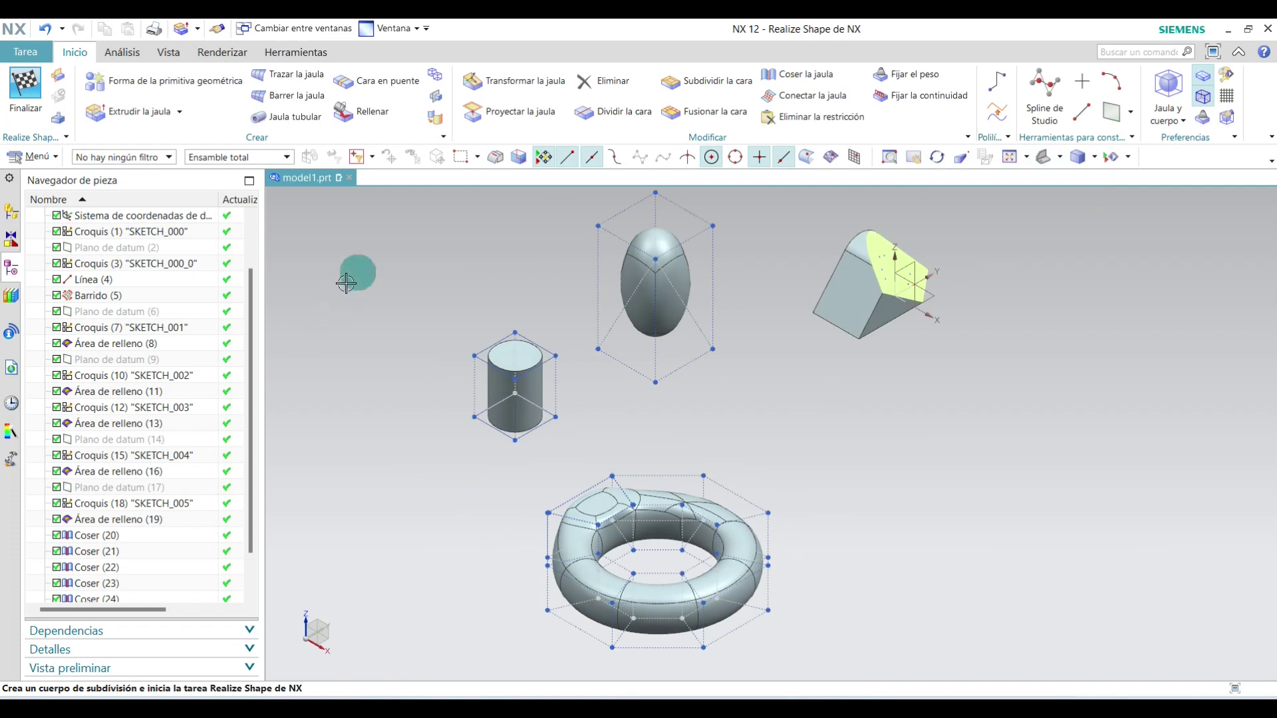
Extrude the subdivided torus top face 500 mm upward into a stalk.
click(139, 114)
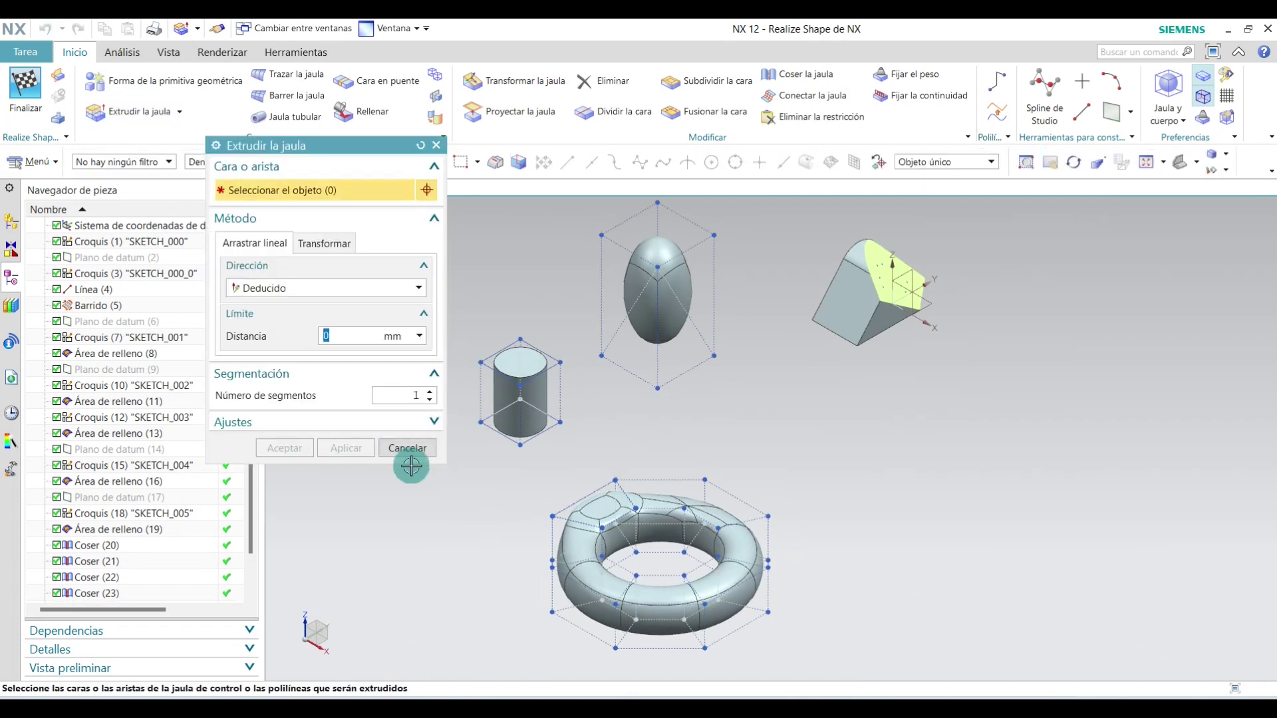
click(592, 503)
mouse_move(600, 505)
mouse_down()
mouse_move(607, 408)
mouse_move(609, 468)
mouse_move(607, 423)
mouse_up()
click(273, 449)
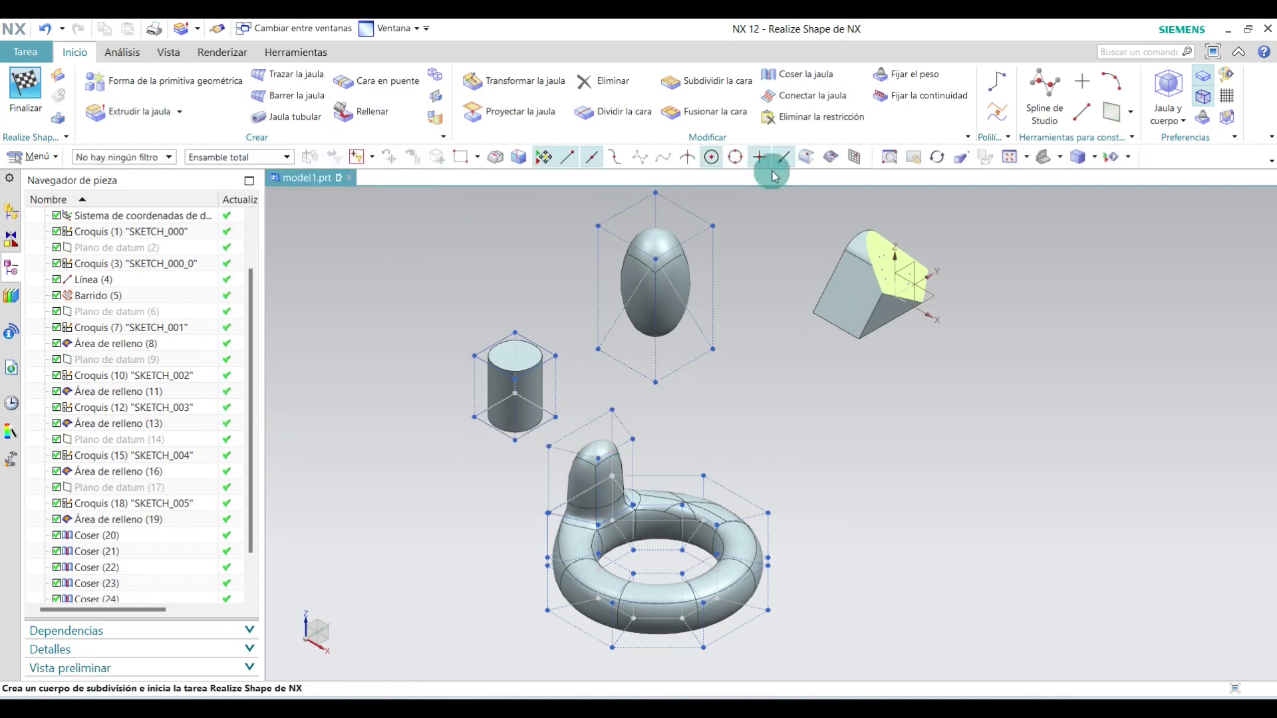
mouse_move(591, 350)
middle_down()
mouse_move(725, 438)
mouse_move(712, 439)
middle_up()
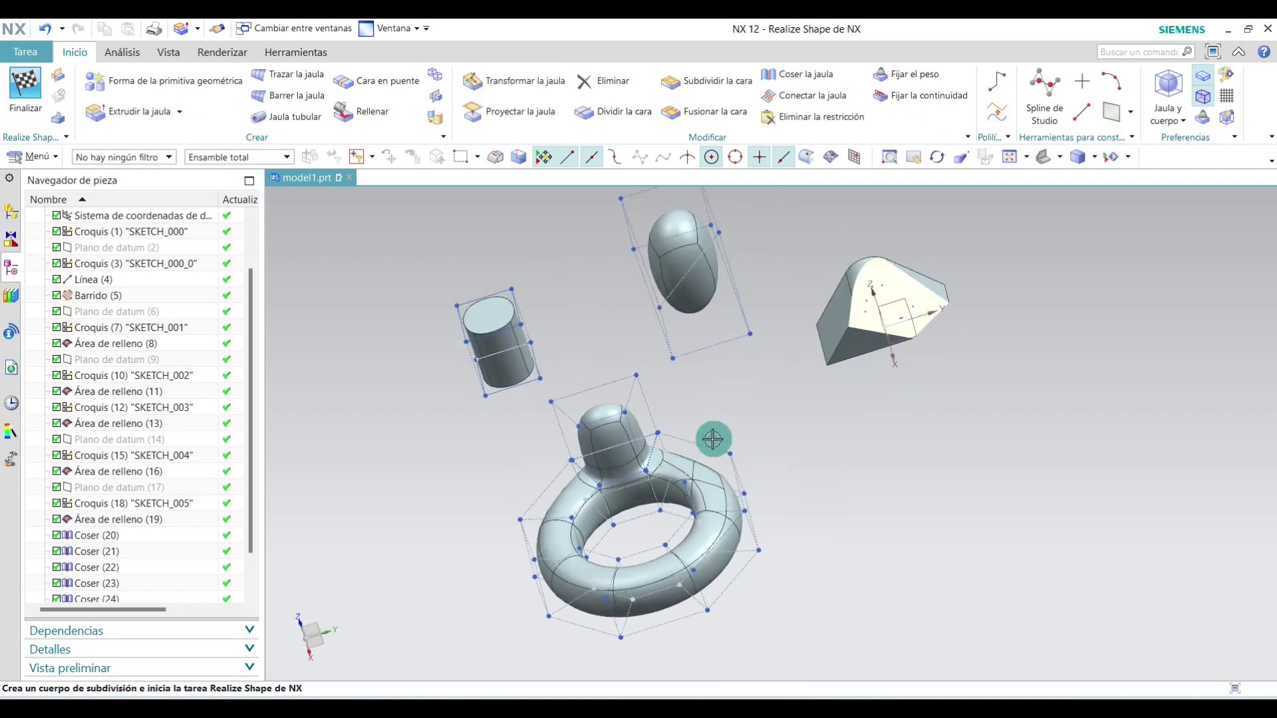
click(1053, 176)
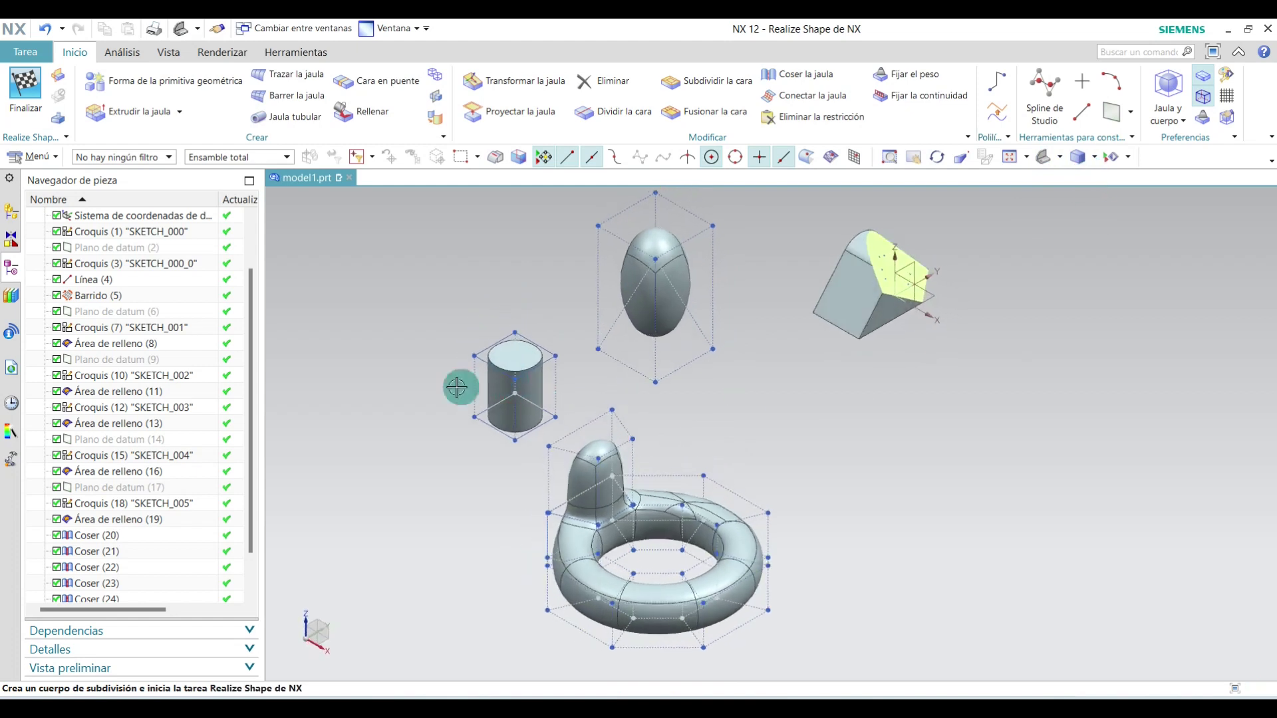
mouse_move(931, 531)
middle_down()
mouse_move(820, 420)
mouse_move(922, 537)
middle_up()
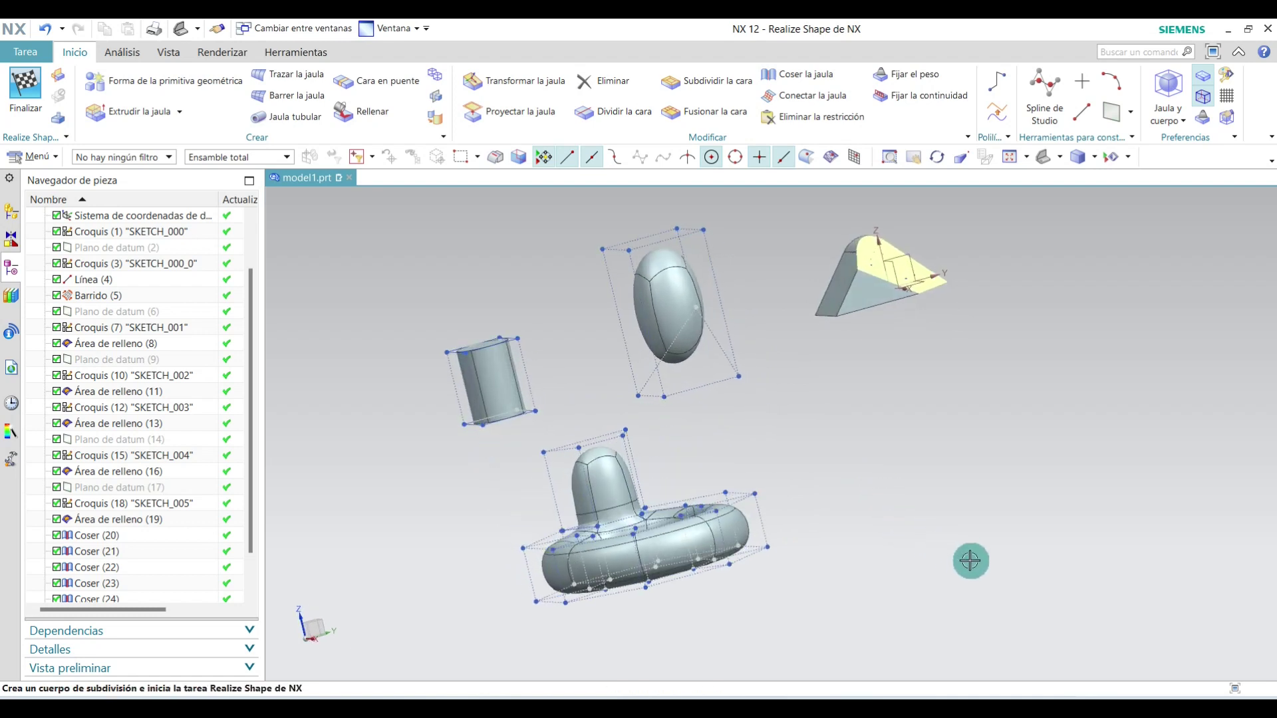
mouse_move(478, 255)
middle_down()
mouse_move(632, 347)
mouse_move(512, 299)
mouse_move(436, 297)
middle_up()
scroll(437, 298, up, 1)
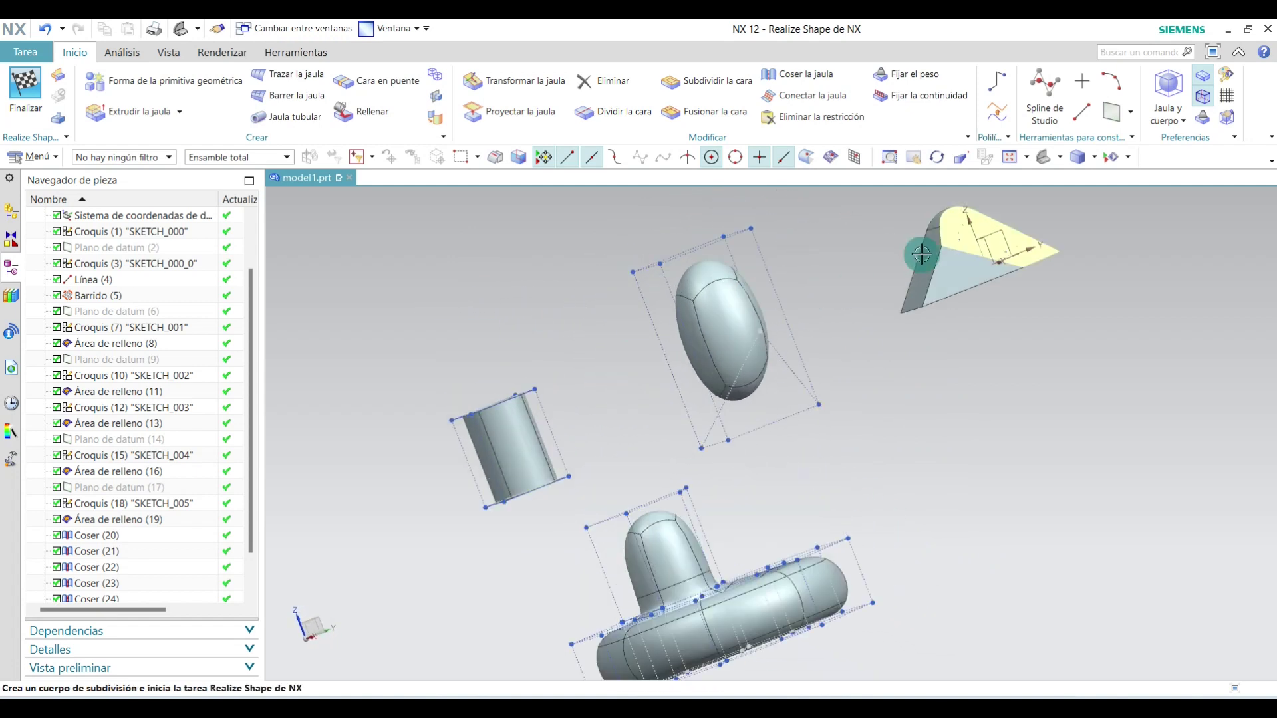
click(1060, 163)
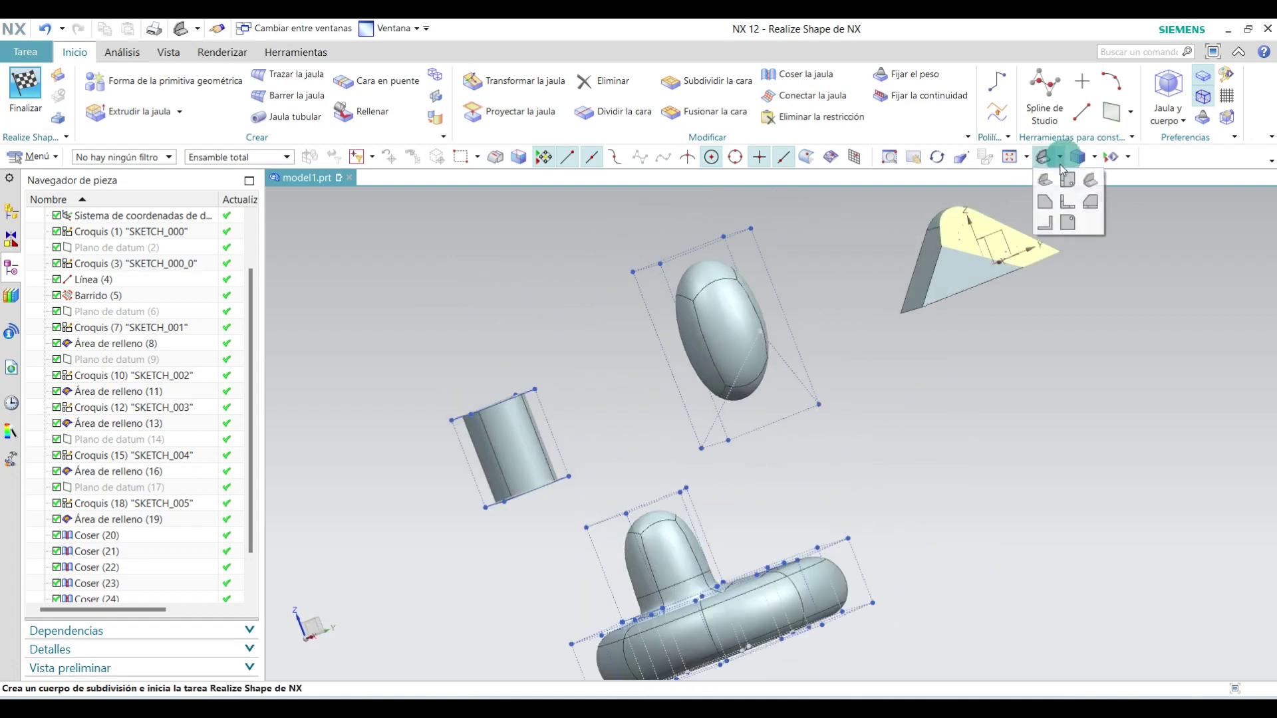
click(1090, 183)
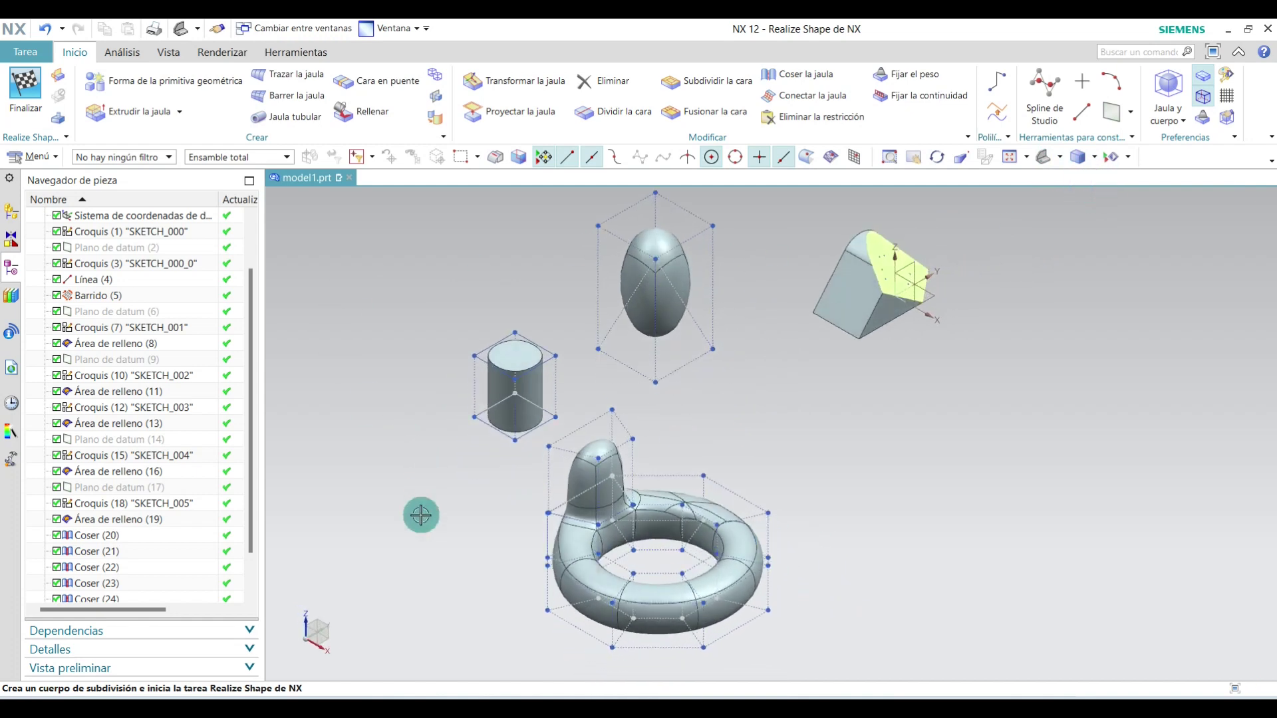